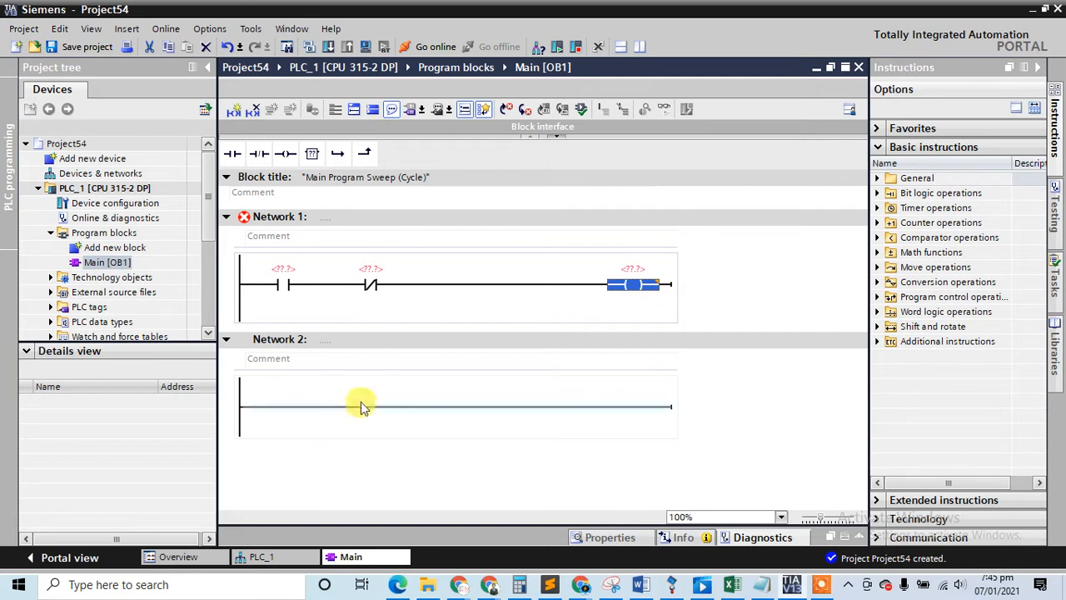
Assign M0.0 to Network 1's normally open contact, M0.1 to its normally closed contact and Q0.0 to its coil
{"action": "left_click", "coordinate": [241, 315]}
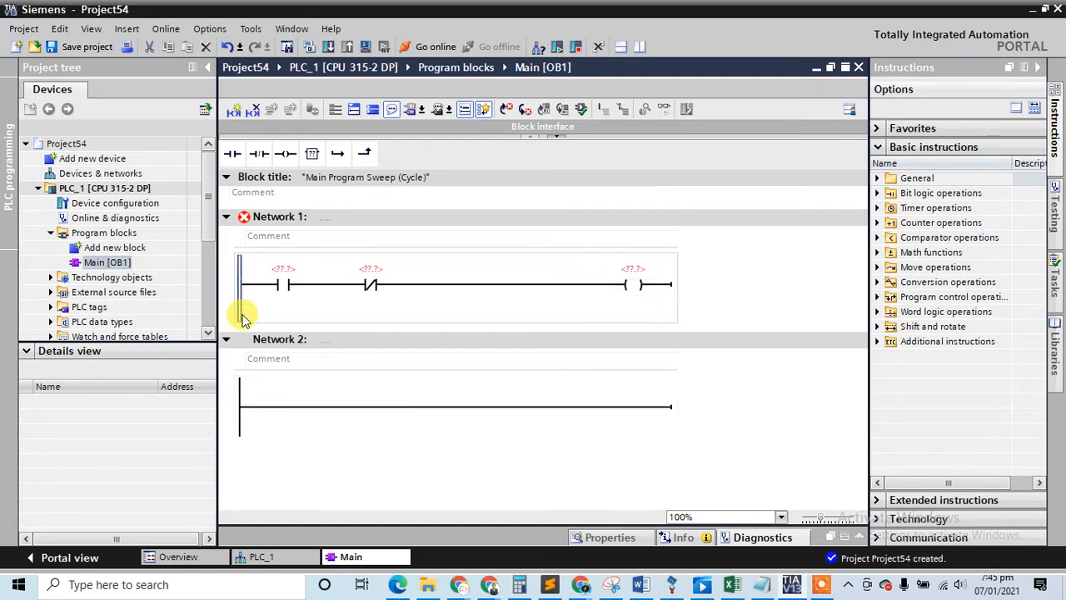
{"action": "left_click", "coordinate": [276, 280]}
{"action": "left_click", "coordinate": [279, 281]}
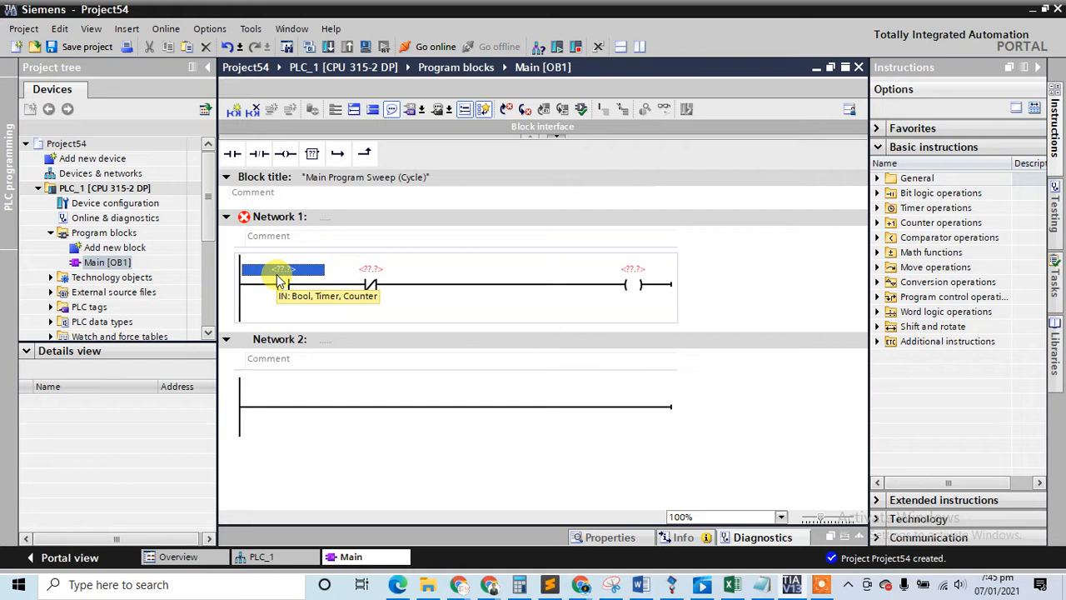
{"action": "type", "text": "m0.0"}
{"action": "key", "text": "Return"}
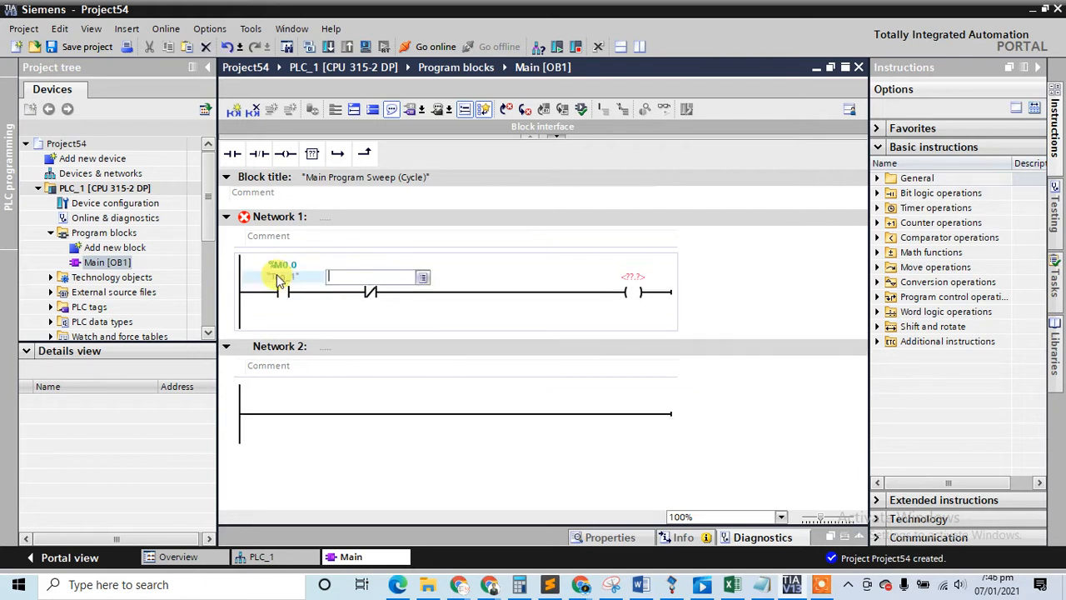
{"action": "type", "text": "m0.1"}
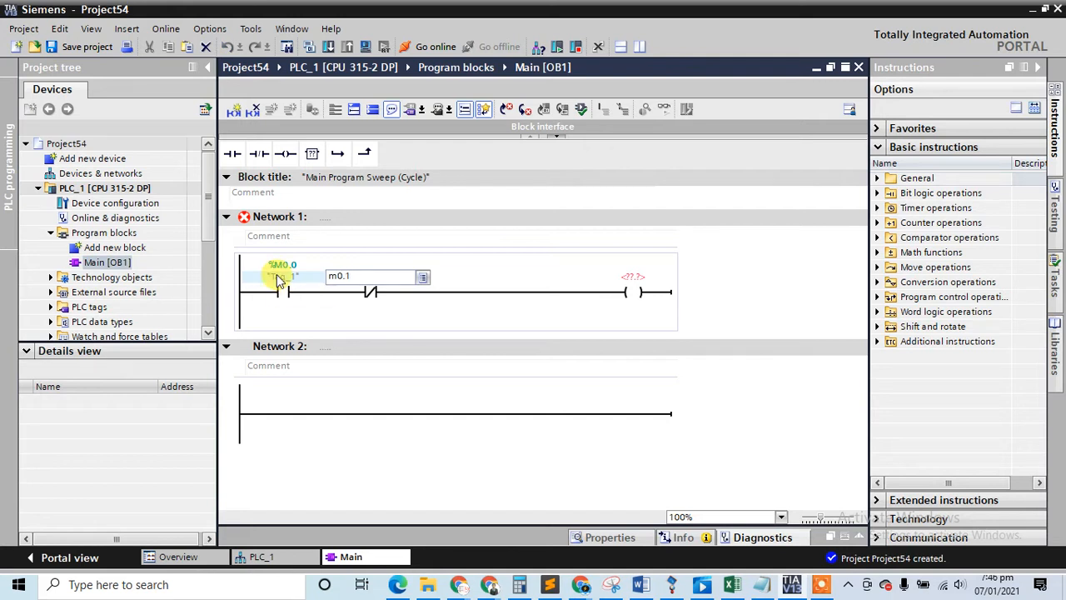
{"action": "key", "text": "Return"}
{"action": "type", "text": "q0.0"}
{"action": "key", "text": "Return"}
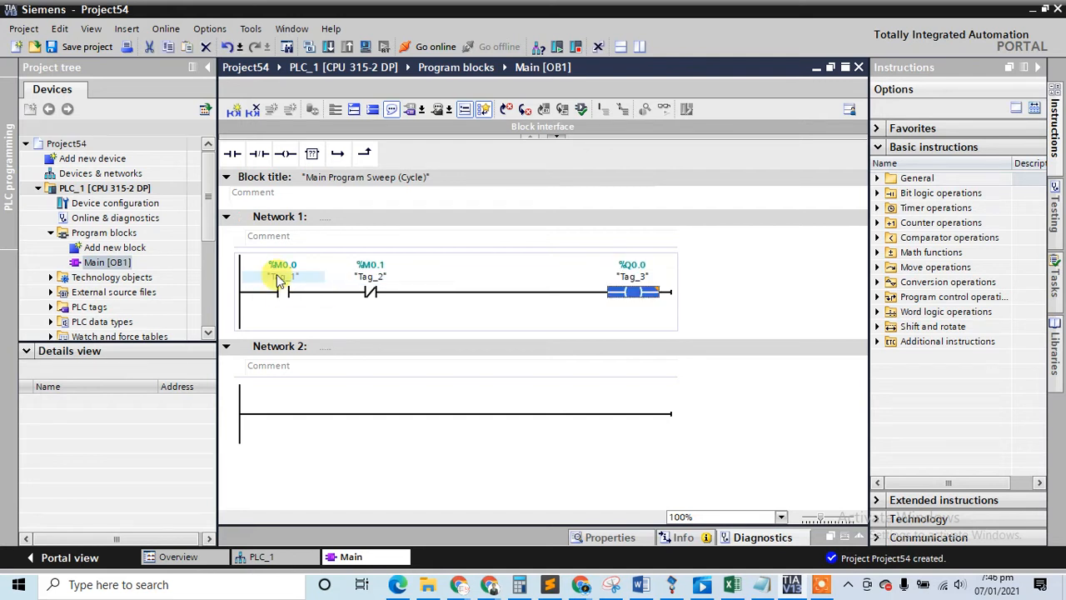
Add a closed parallel branch around the M0.0 contact containing a normally open contact addressed Q0.0
{"action": "left_click", "coordinate": [338, 153]}
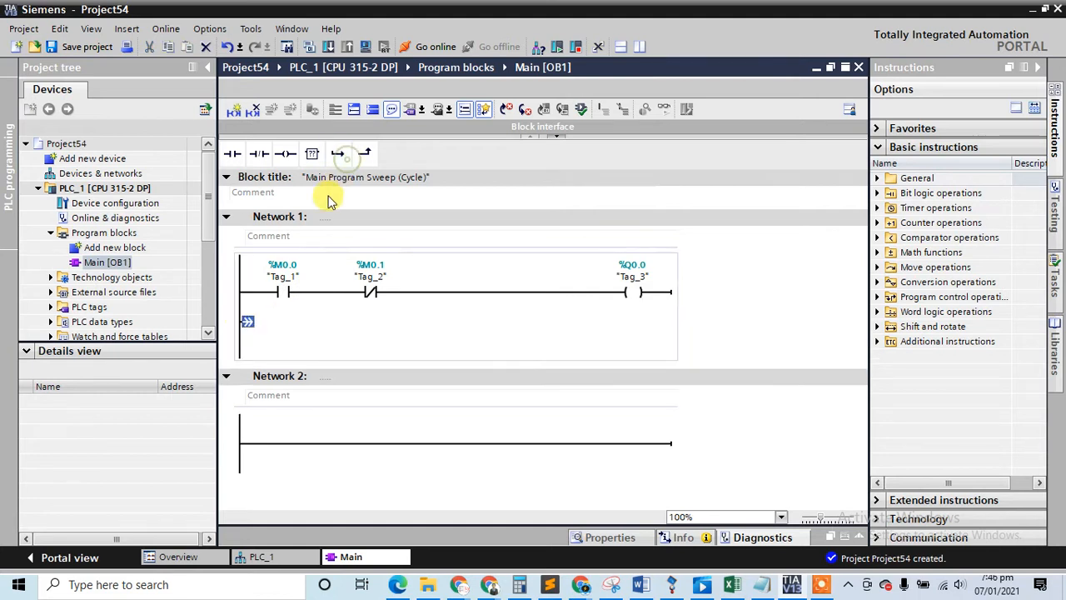
{"action": "left_click", "coordinate": [260, 154]}
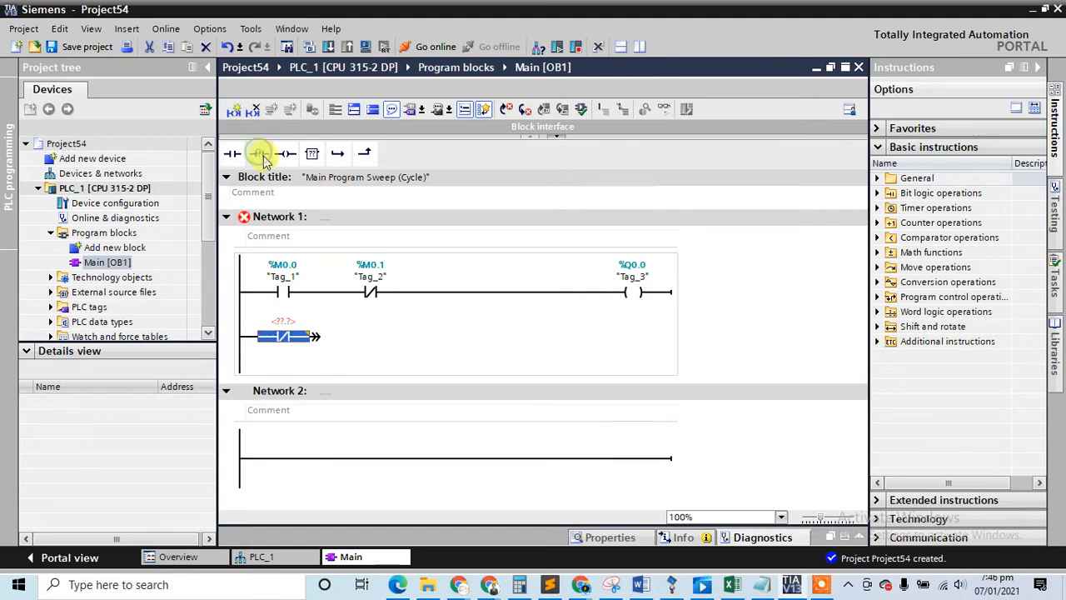
{"action": "left_click", "coordinate": [289, 340]}
{"action": "left_click", "coordinate": [289, 351]}
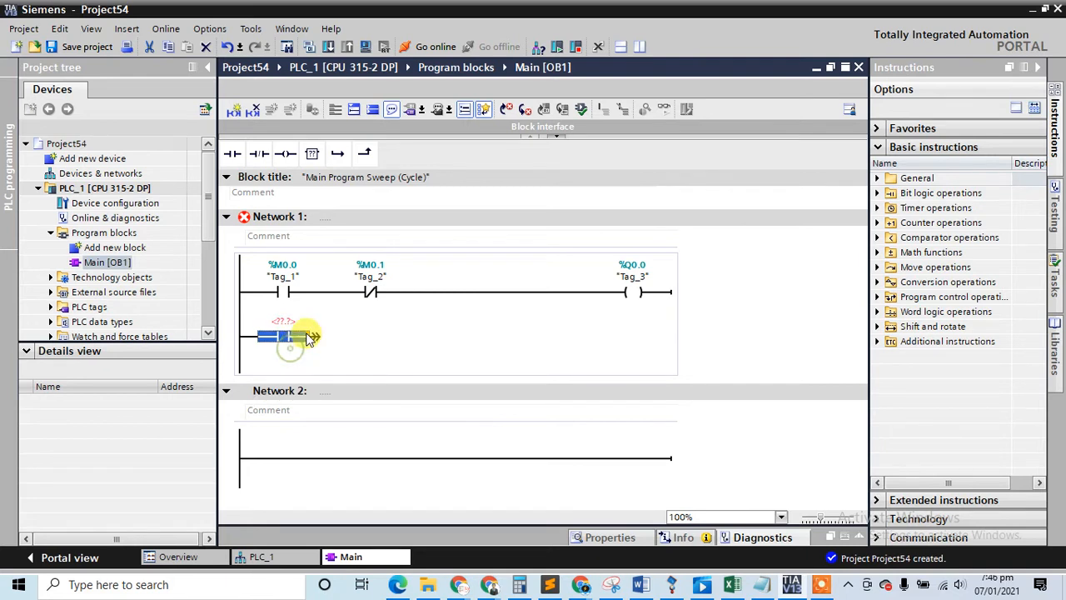
{"action": "left_click", "coordinate": [362, 156]}
{"action": "left_click", "coordinate": [286, 320]}
{"action": "type", "text": "q0.0"}
{"action": "key", "text": "Return"}
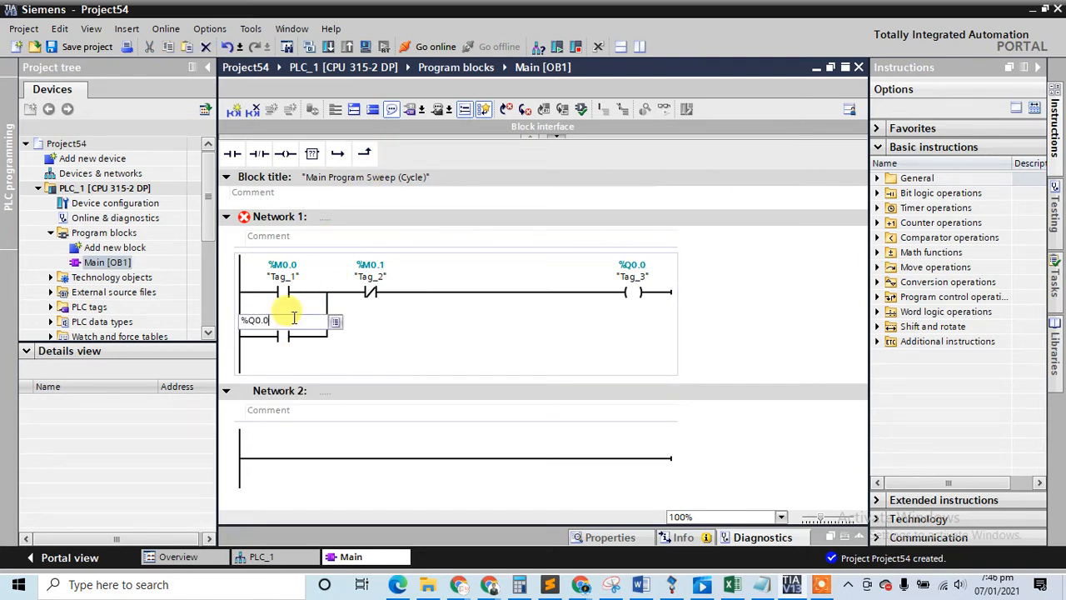
Insert a MOVE instruction in Network 2 with MW2 as its input and MW4 as its output
{"action": "left_click", "coordinate": [360, 474]}
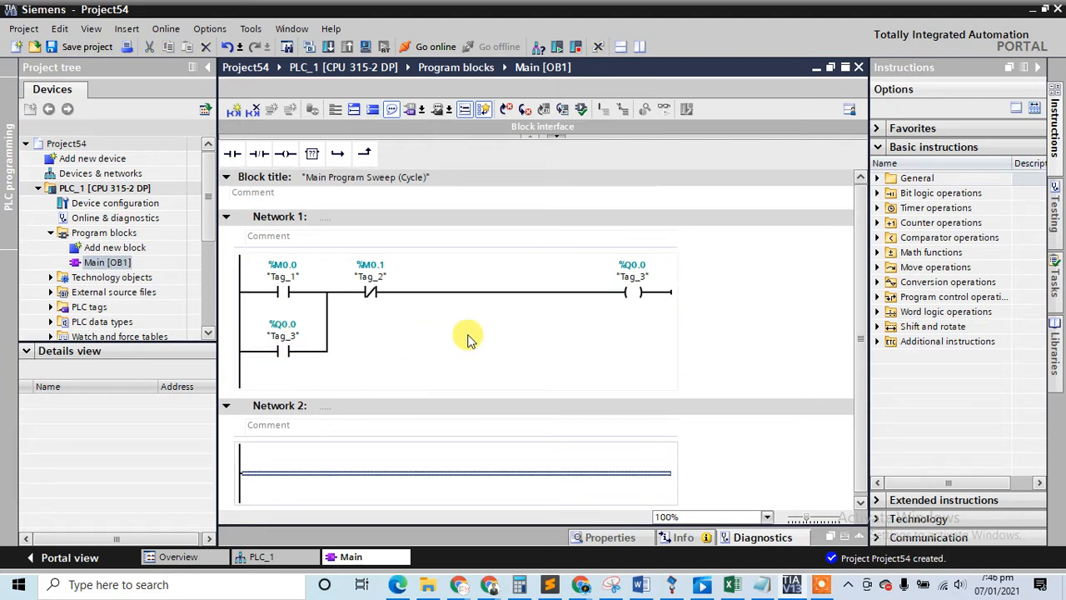
{"action": "left_click", "coordinate": [879, 269]}
{"action": "left_click_drag", "start_coordinate": [925, 282], "coordinate": [367, 473]}
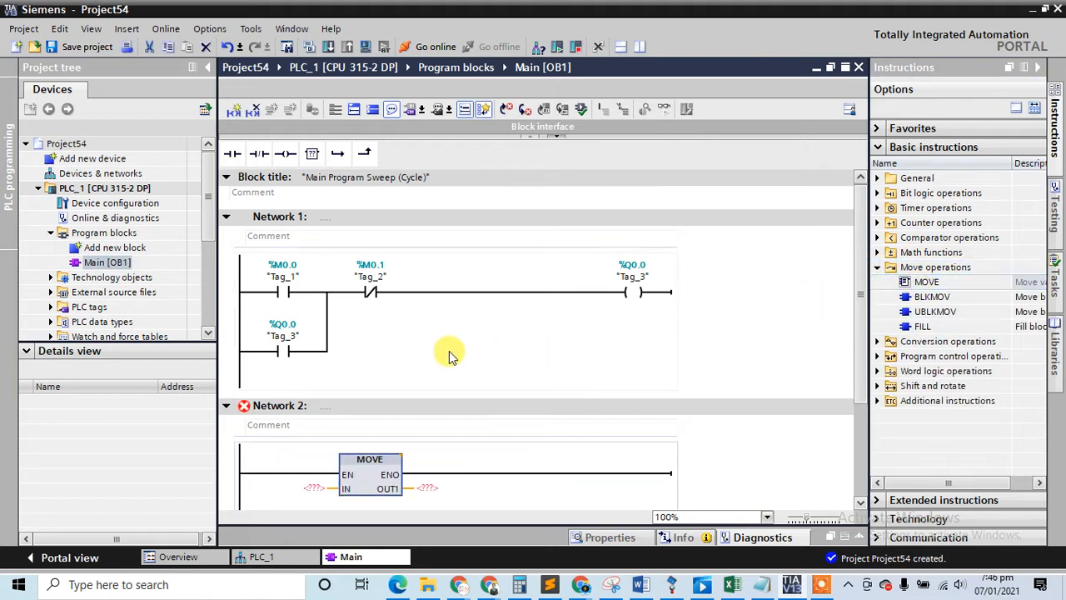
{"action": "left_click", "coordinate": [309, 488]}
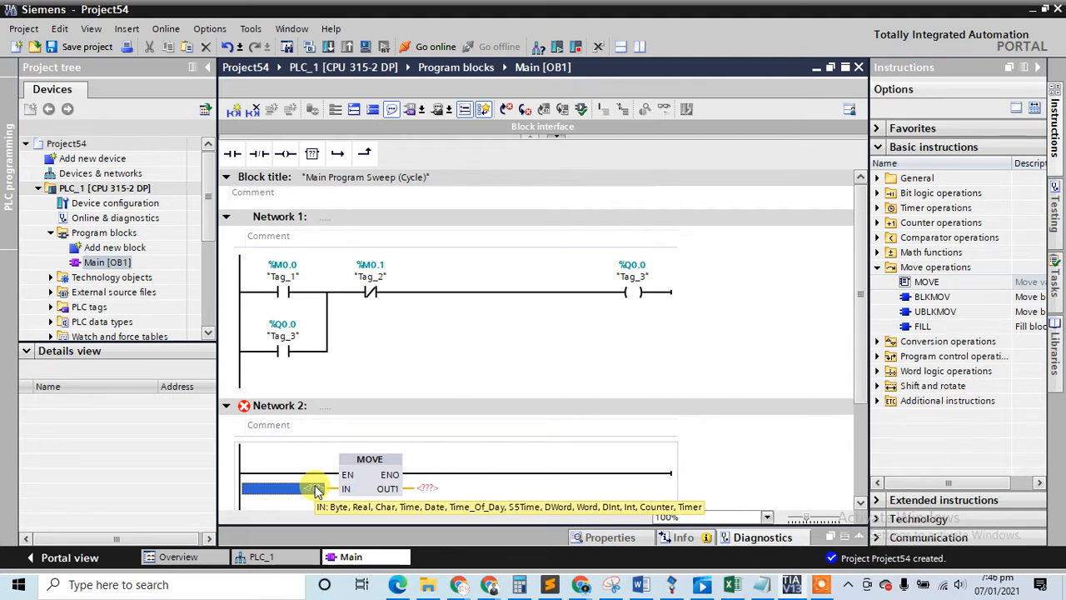
{"action": "type", "text": "mw2"}
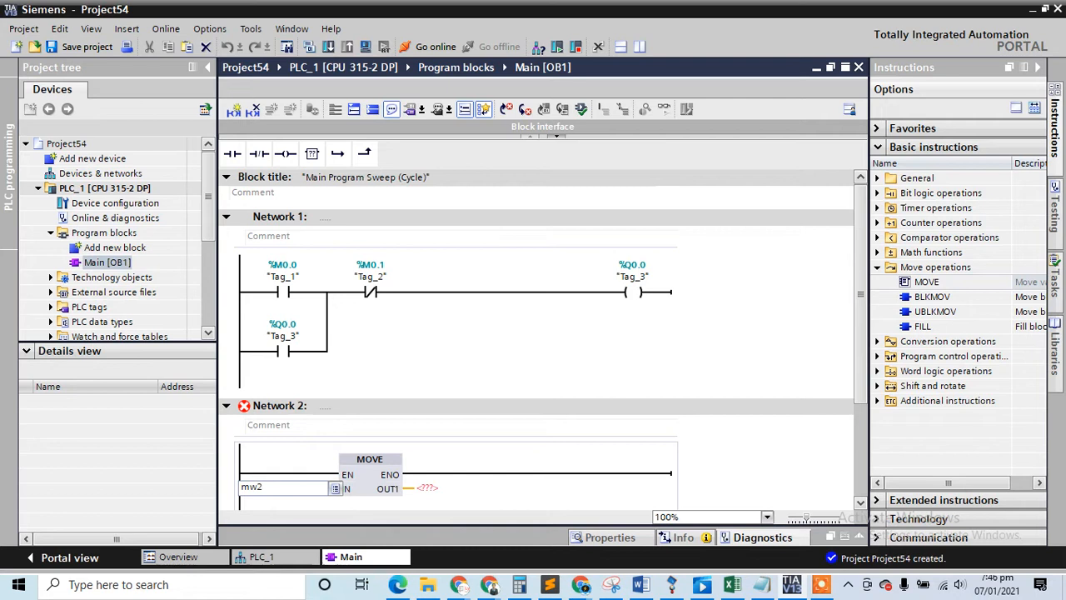
{"action": "key", "text": "Tab"}
{"action": "type", "text": "mw4"}
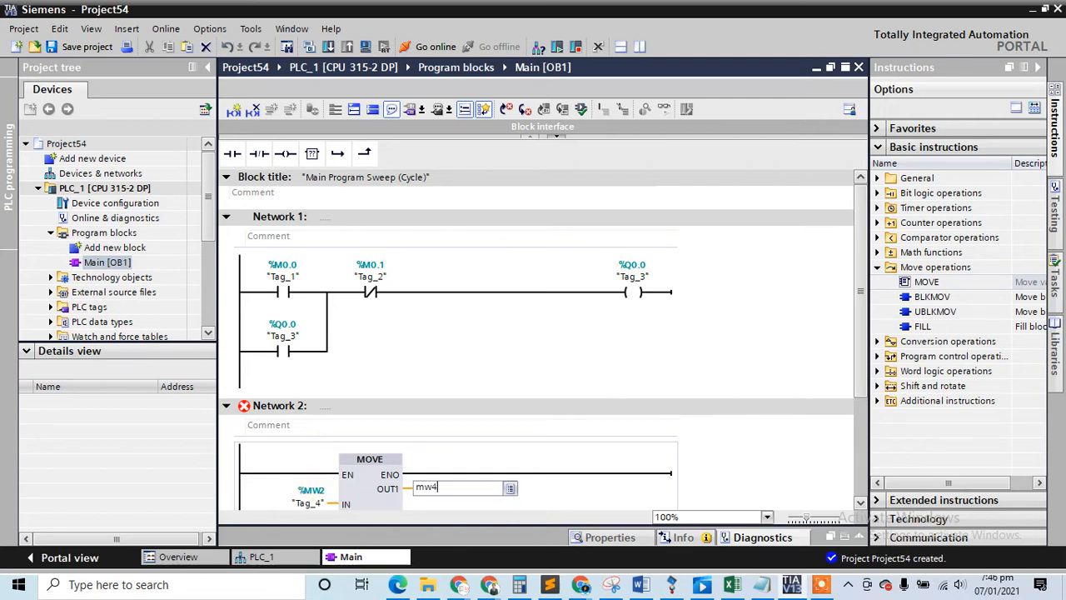
{"action": "key", "text": "Return"}
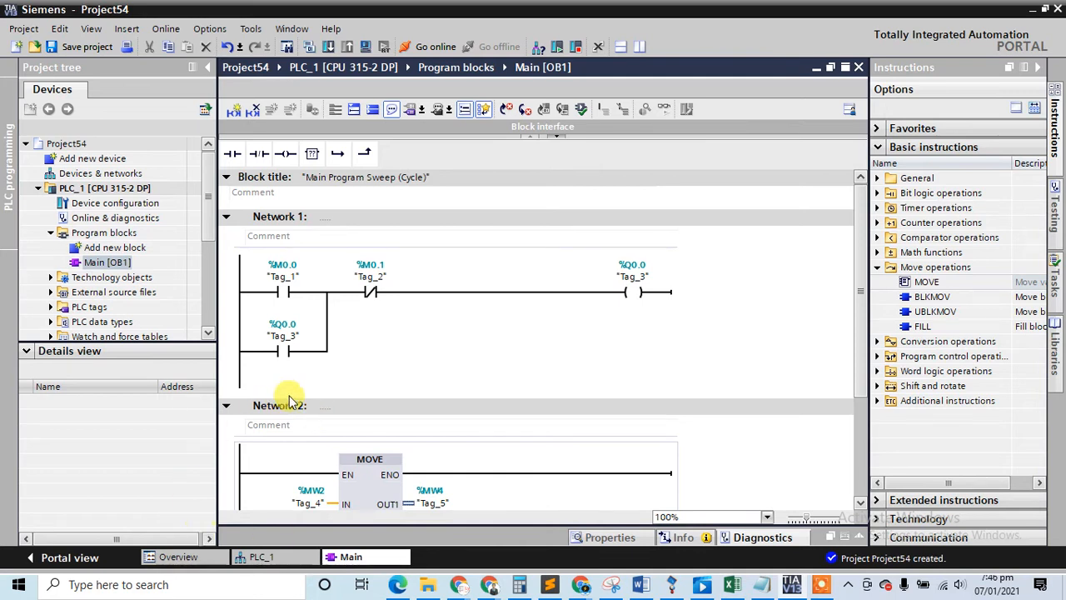
Start adding a new HMI device and select the MPI/PROFIBUS DP variant of the 10-inch KTP1000 Basic panel
{"action": "scroll", "coordinate": [288, 400], "scroll_direction": "down", "scroll_amount": 2}
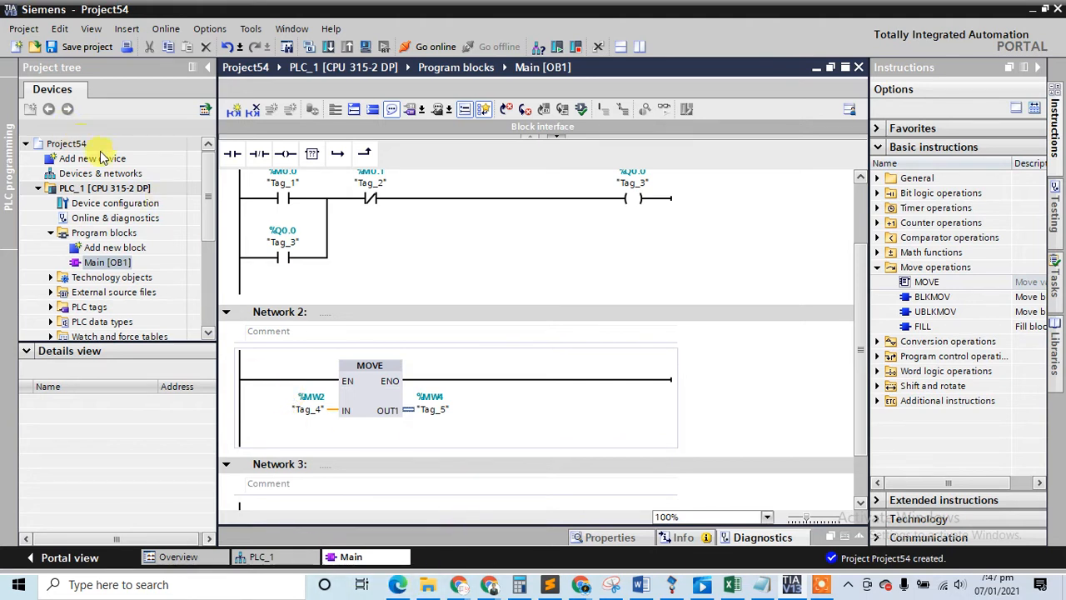
{"action": "double_click", "coordinate": [119, 163]}
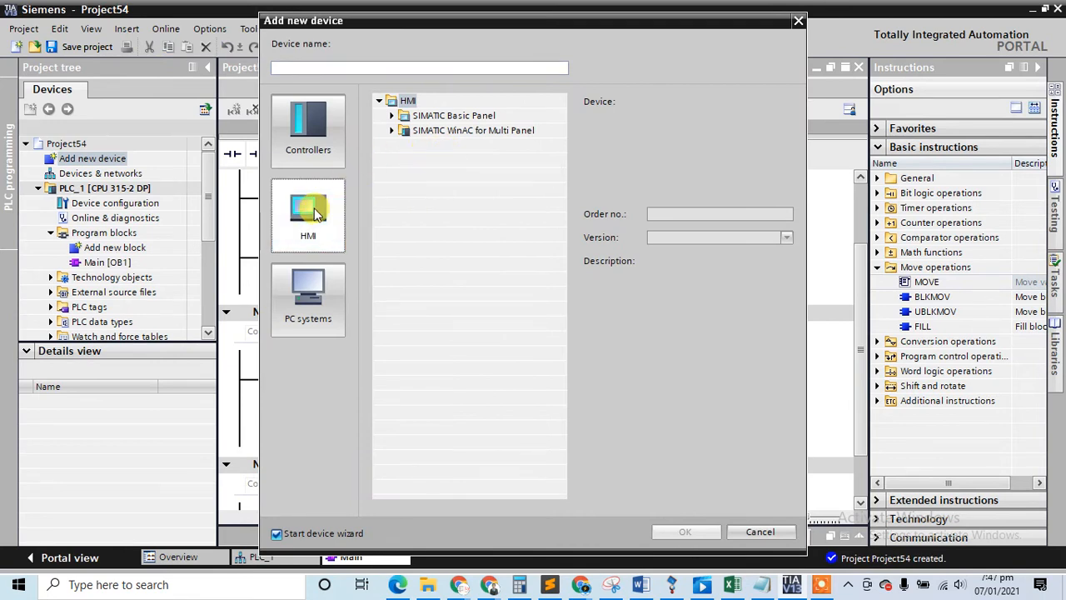
{"action": "left_click", "coordinate": [391, 130]}
{"action": "left_click", "coordinate": [392, 116]}
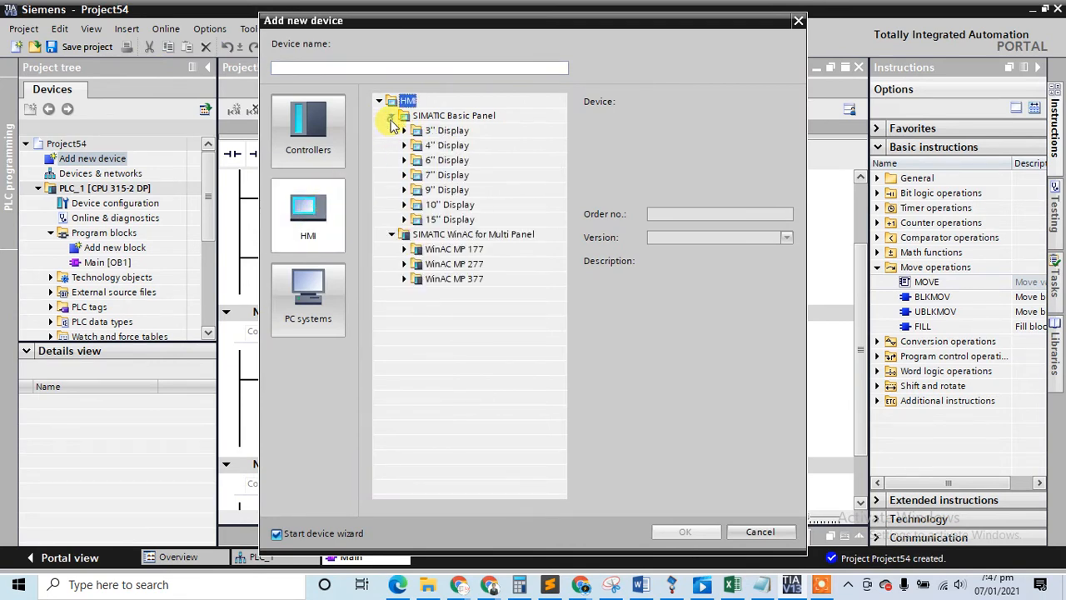
{"action": "double_click", "coordinate": [446, 205]}
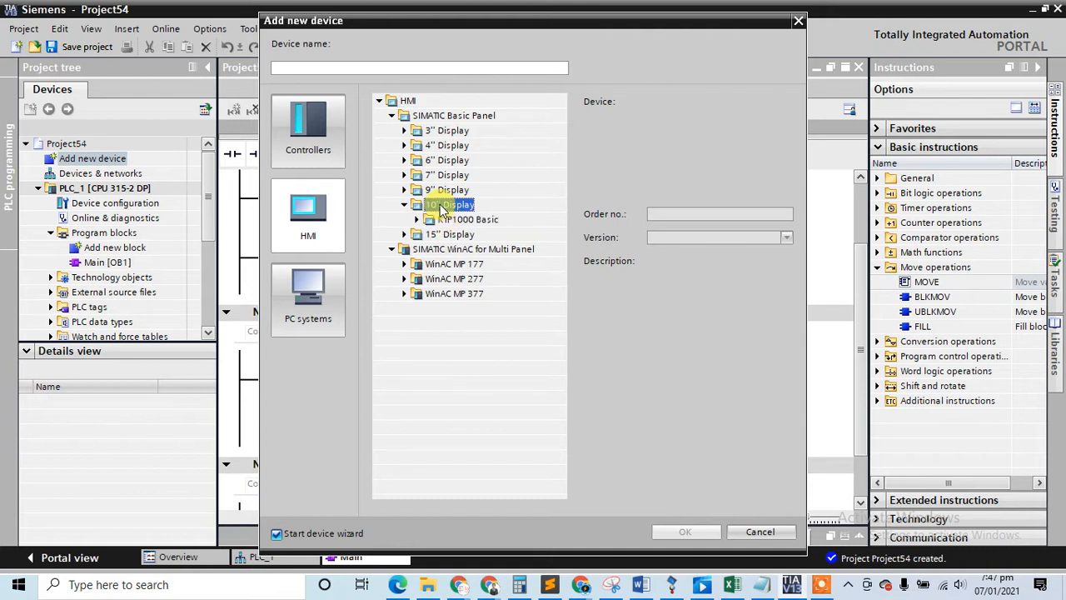
{"action": "left_click", "coordinate": [444, 220]}
{"action": "double_click", "coordinate": [446, 222]}
{"action": "left_click", "coordinate": [483, 236]}
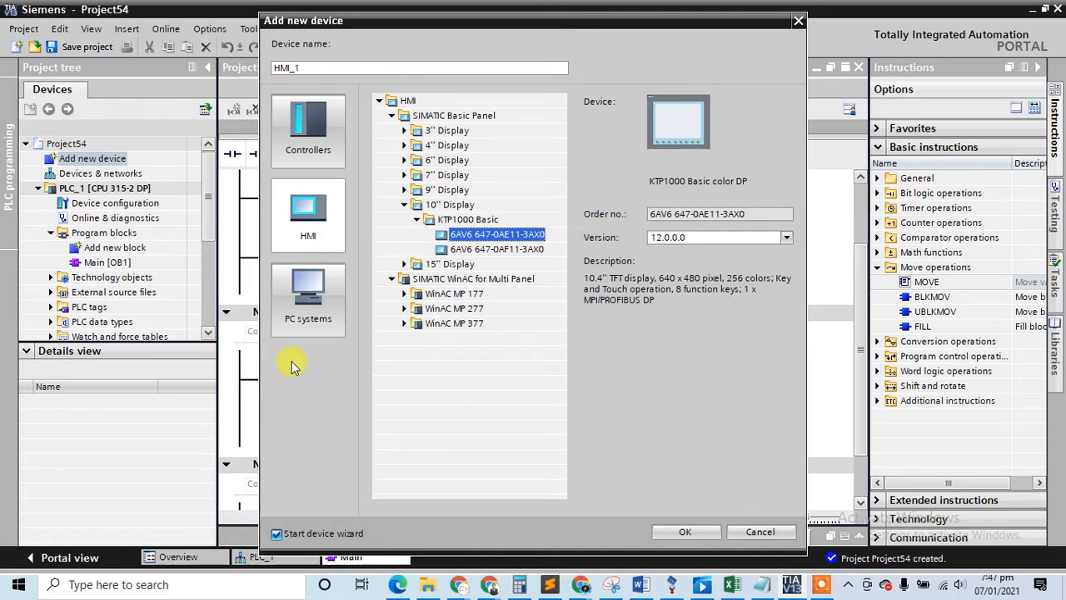
Compare the interface descriptions of both KTP1000 Basic variants and add the KTP1000 Basic color DP to the project
{"action": "left_click_drag", "start_coordinate": [584, 300], "coordinate": [663, 331]}
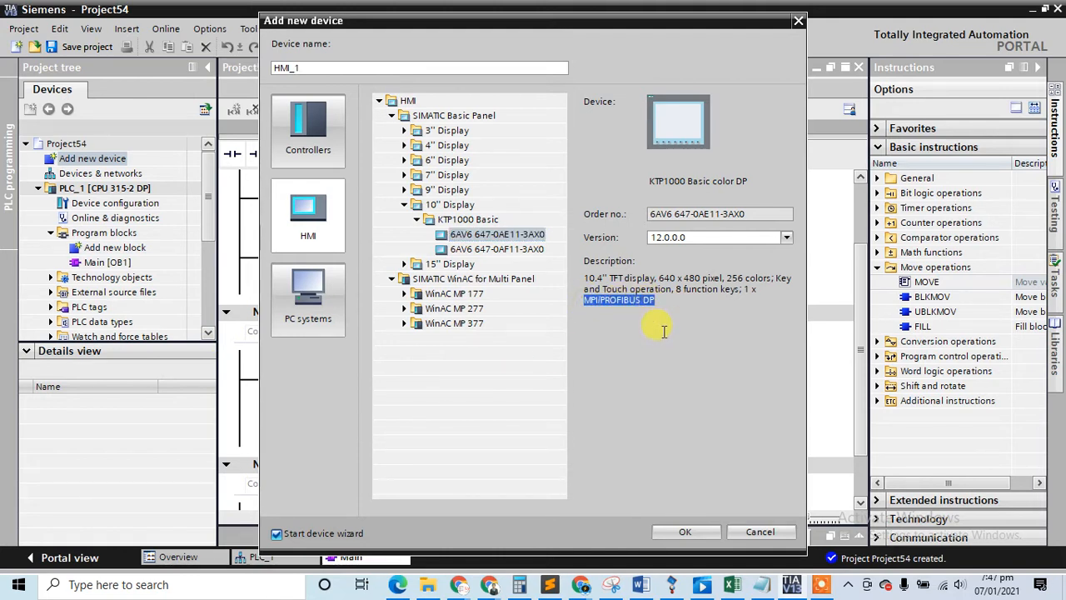
{"action": "left_click", "coordinate": [491, 249]}
{"action": "left_click_drag", "start_coordinate": [590, 303], "coordinate": [655, 343]}
{"action": "left_click", "coordinate": [656, 343]}
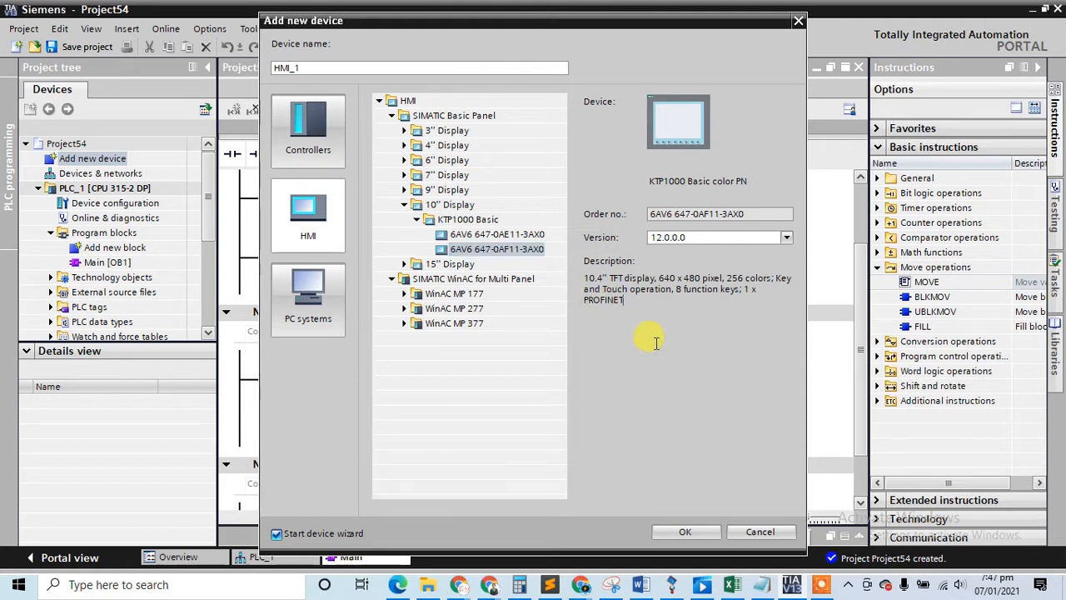
{"action": "left_click", "coordinate": [496, 234]}
{"action": "left_click", "coordinate": [654, 535]}
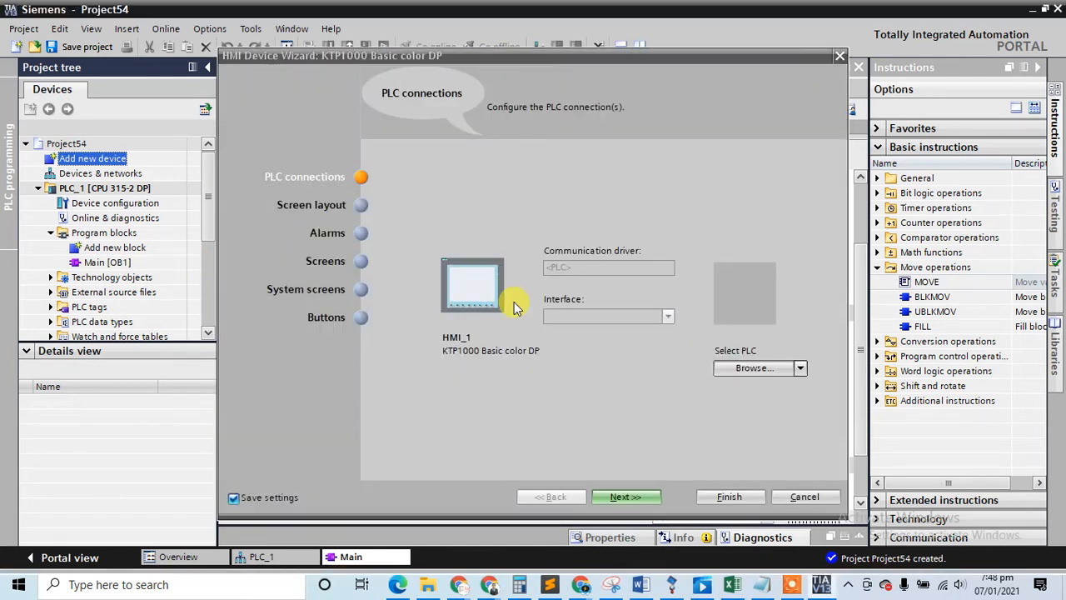
Connect the HMI to PLC_1 and finish the device wizard with the remaining settings left at their defaults
{"action": "left_click", "coordinate": [765, 371]}
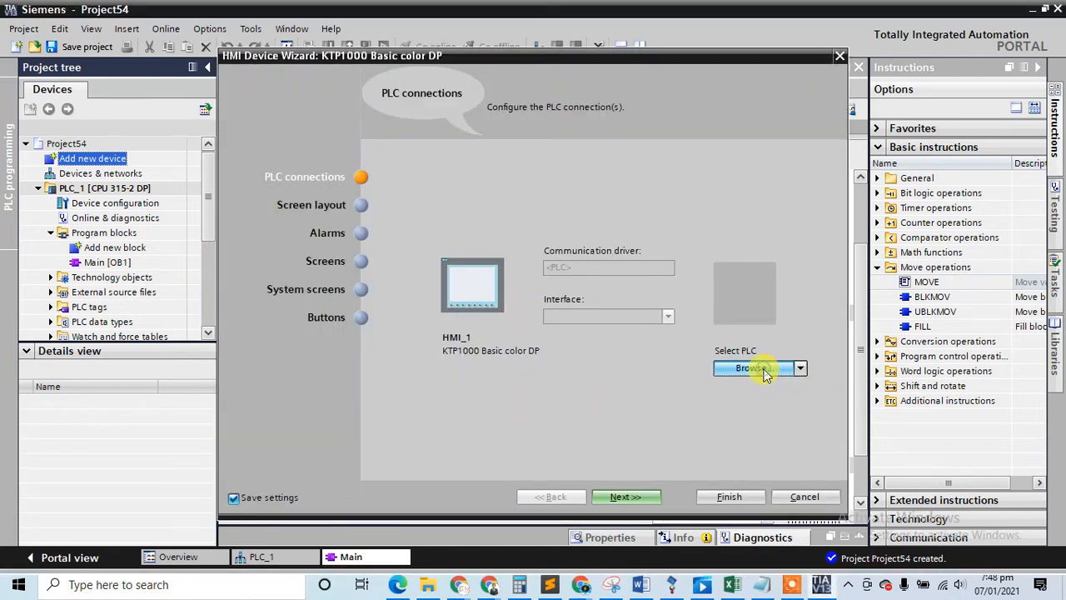
{"action": "double_click", "coordinate": [768, 438]}
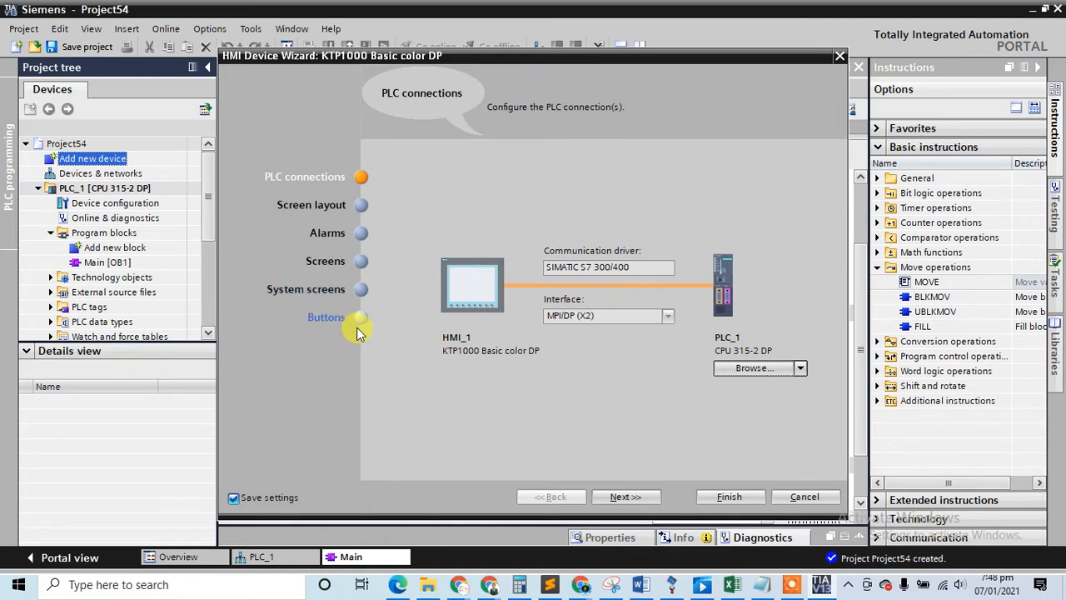
{"action": "left_click", "coordinate": [721, 501]}
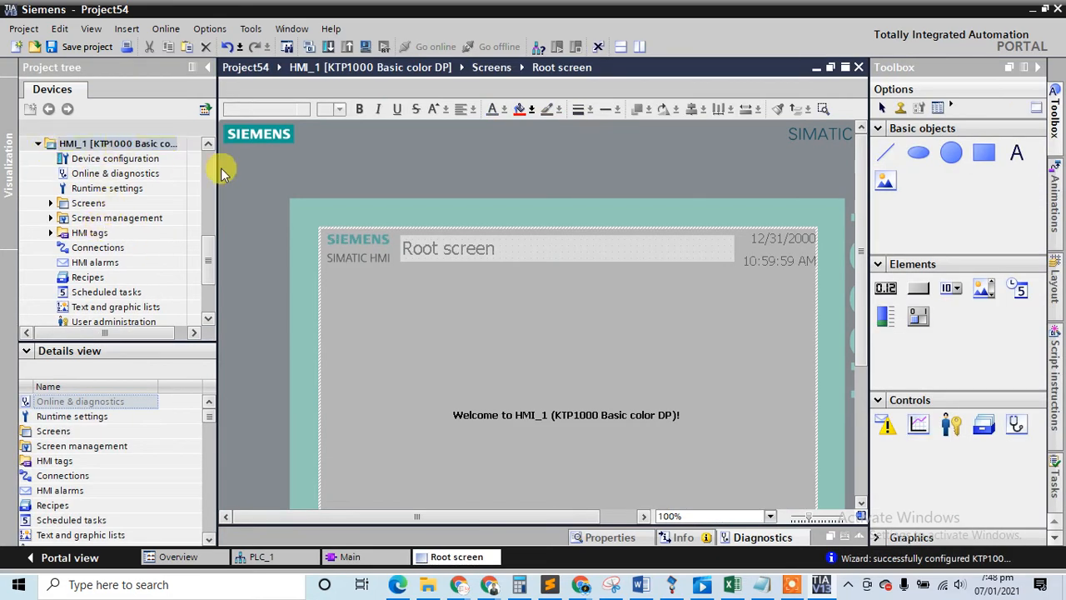
Expand the HMI's Screens folder in the project tree and open the Root screen's name for editing
{"action": "left_click", "coordinate": [208, 145]}
{"action": "left_click", "coordinate": [207, 145]}
{"action": "left_click", "coordinate": [207, 145]}
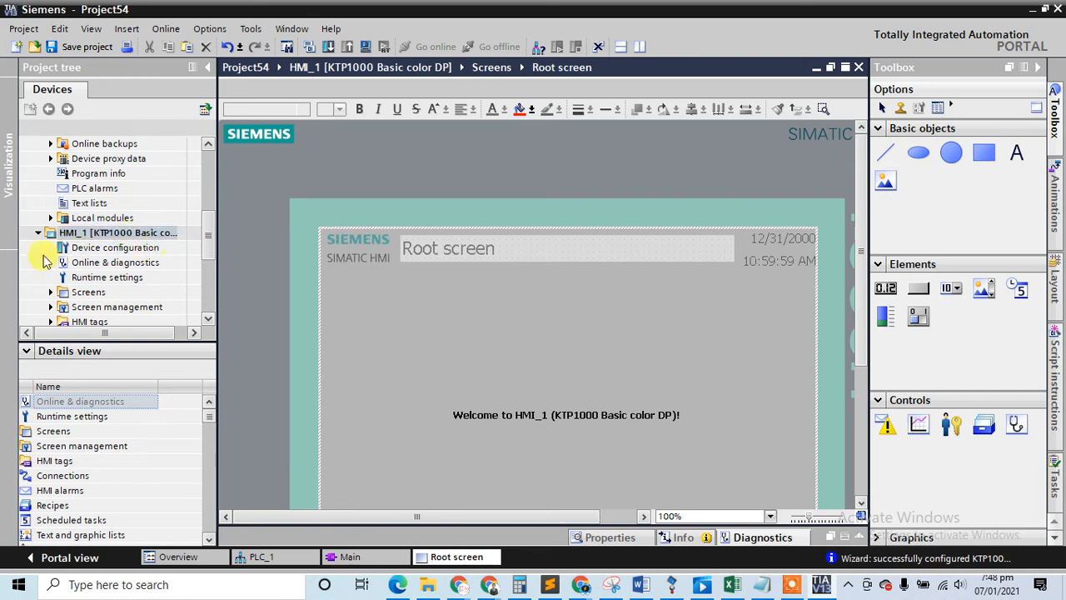
{"action": "left_click", "coordinate": [87, 293]}
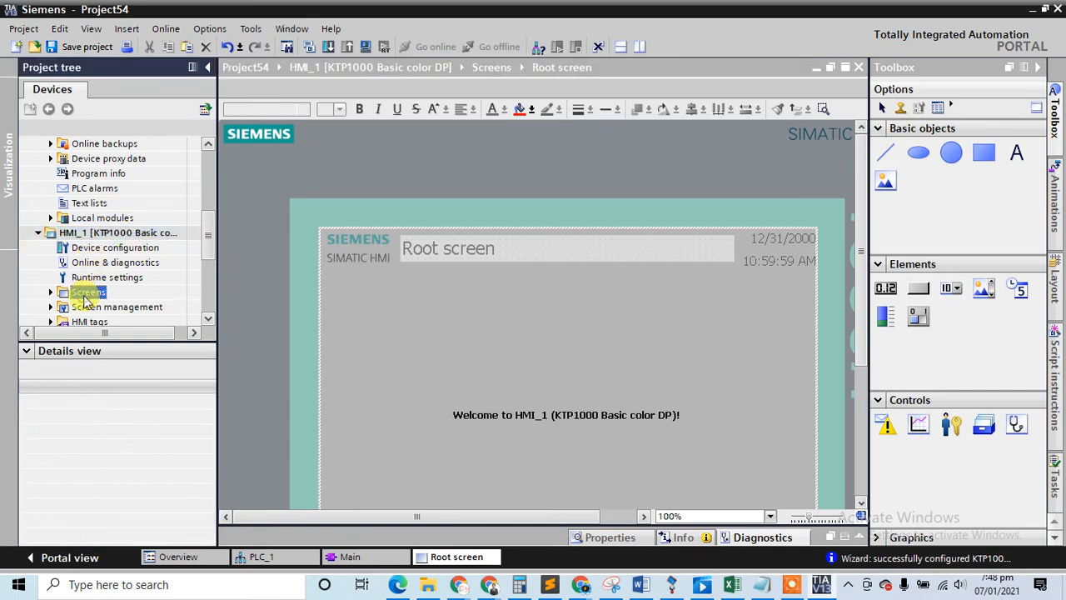
{"action": "left_click_drag", "start_coordinate": [209, 238], "coordinate": [211, 255]}
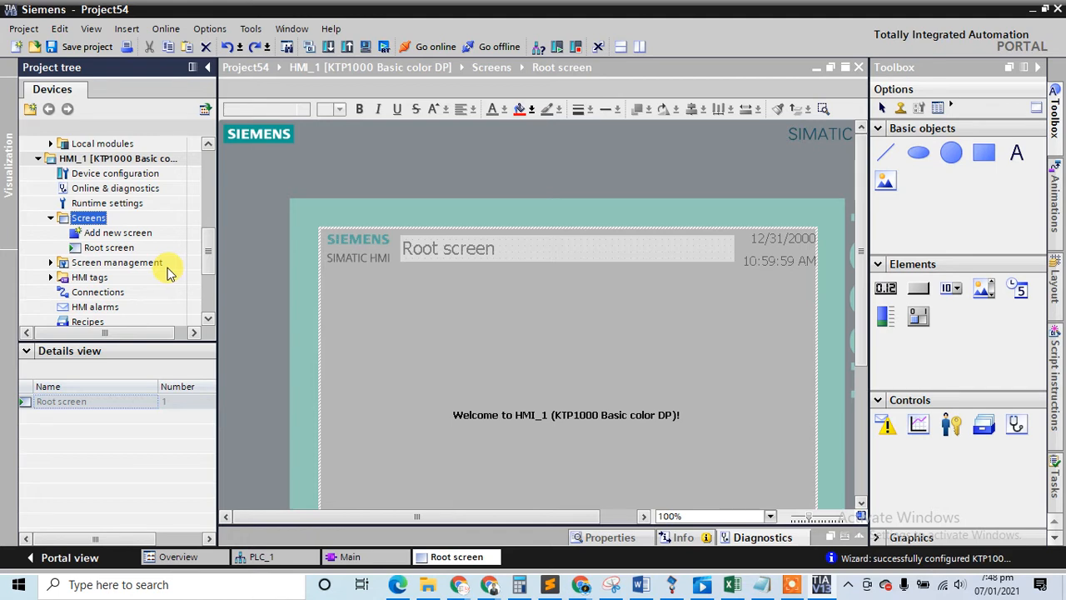
{"action": "right_click", "coordinate": [121, 250]}
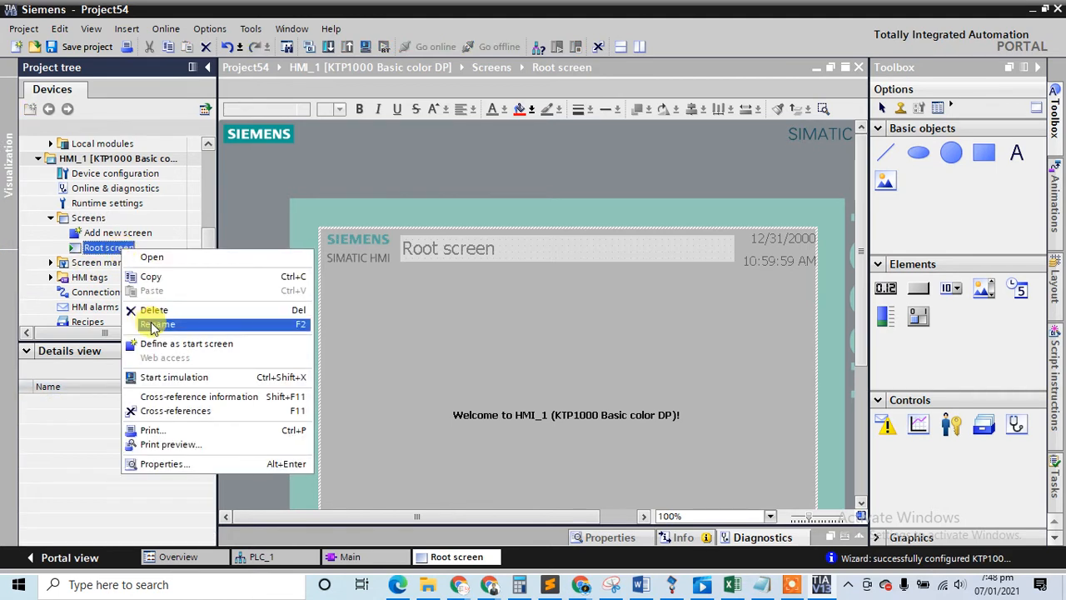
{"action": "left_click", "coordinate": [92, 248]}
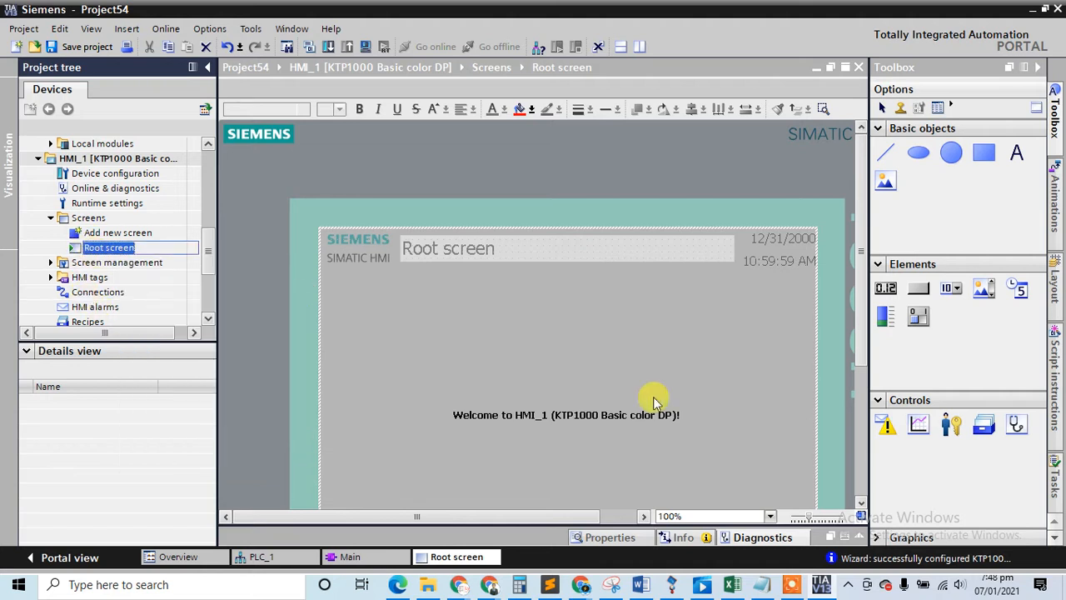
Delete the welcome text from the Root screen and draw a small button near the screen's upper-left corner, below the header
{"action": "left_click", "coordinate": [618, 419]}
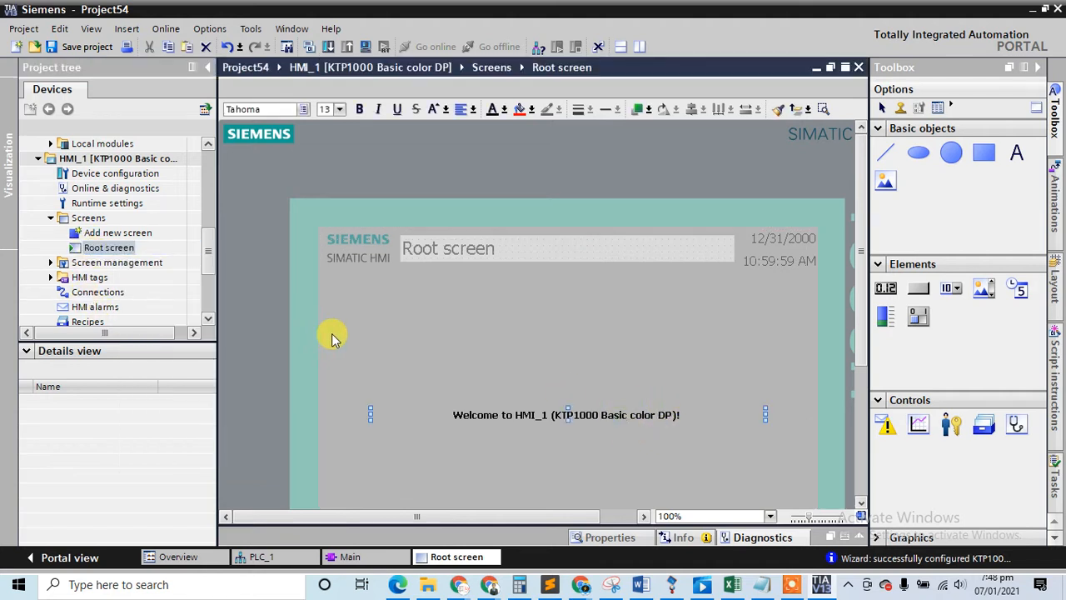
{"action": "key", "text": "Delete"}
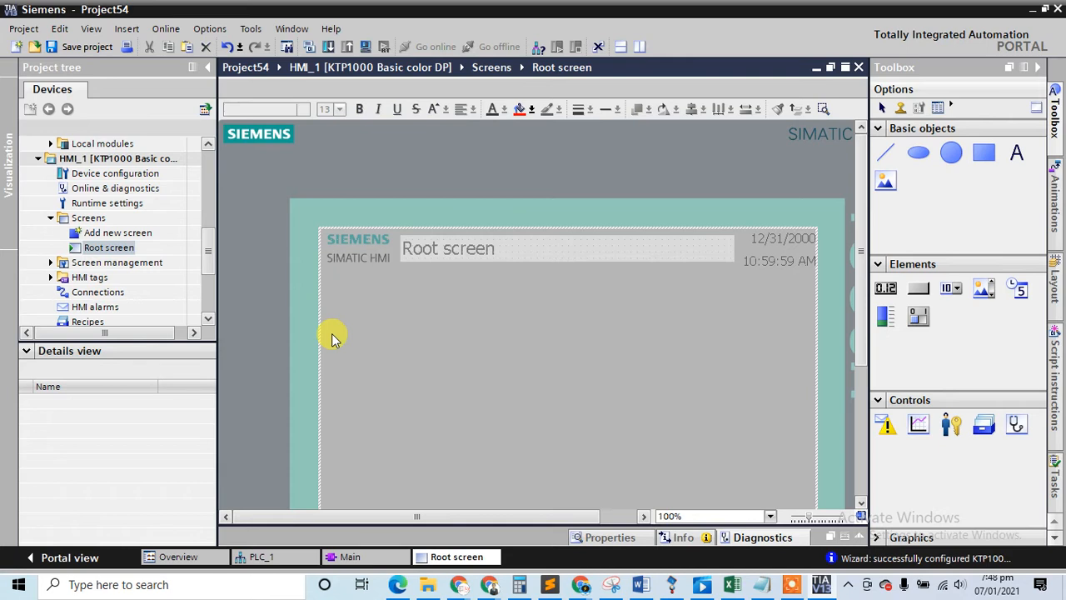
{"action": "scroll", "coordinate": [642, 267], "scroll_direction": "down", "scroll_amount": 3}
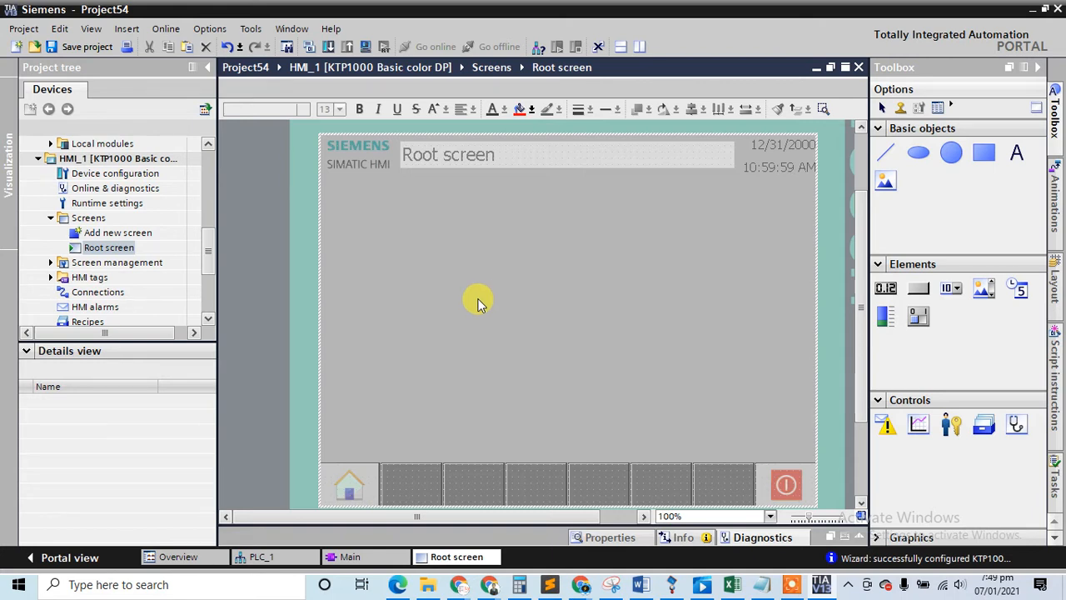
{"action": "left_click", "coordinate": [917, 289]}
{"action": "mouse_move", "coordinate": [369, 210]}
{"action": "left_mouse_down"}
{"action": "mouse_move", "coordinate": [442, 243]}
{"action": "mouse_move", "coordinate": [440, 257]}
{"action": "mouse_move", "coordinate": [433, 250]}
{"action": "left_mouse_up"}
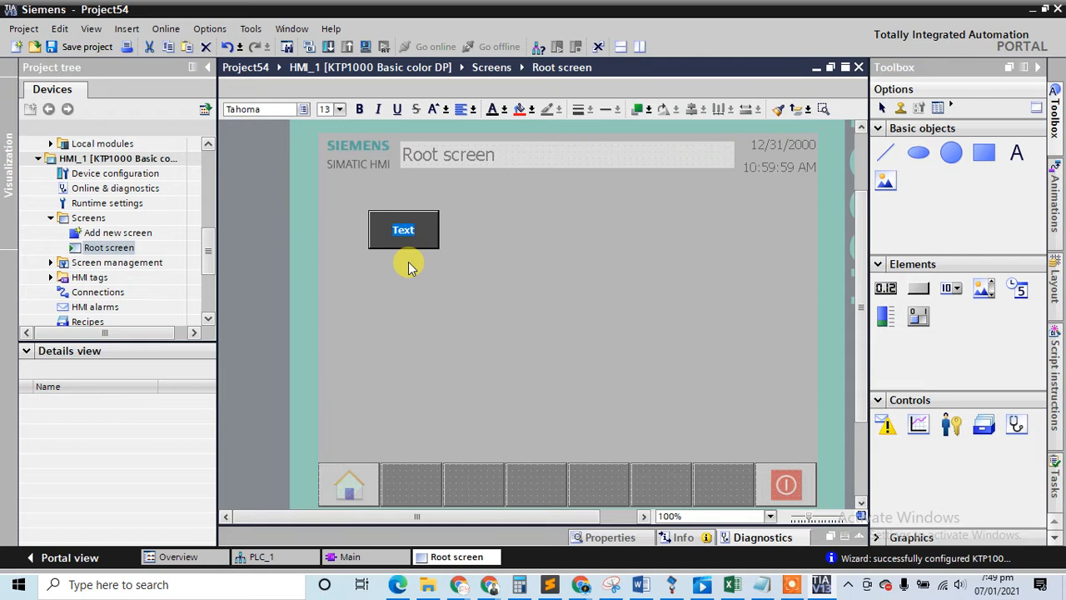
Label the new button ON and draw a similar-sized second button directly below it, labelled OFF
{"action": "type", "text": "ON"}
{"action": "left_click", "coordinate": [488, 231]}
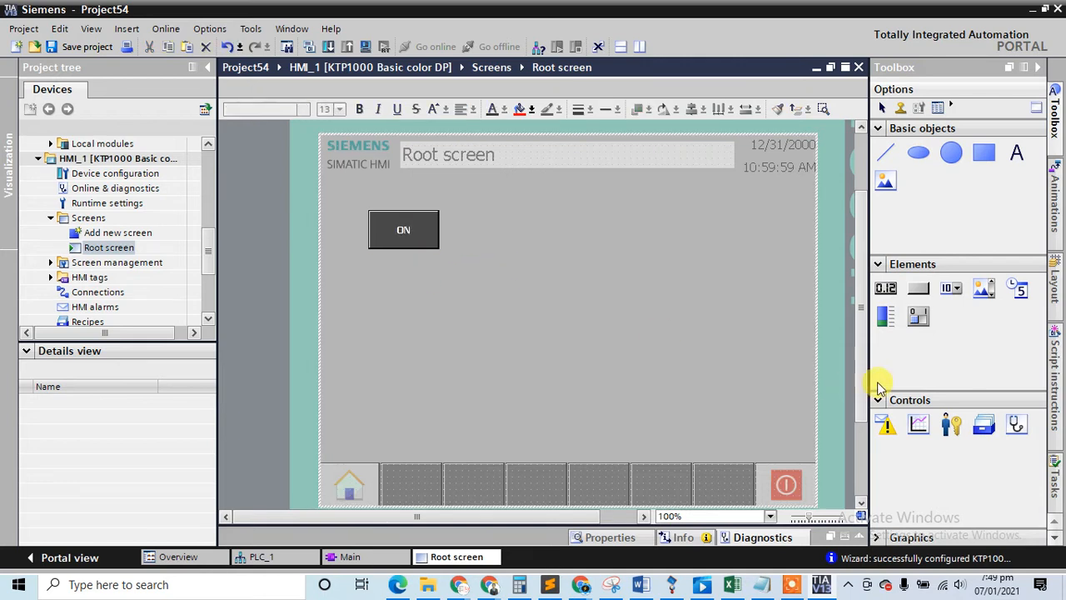
{"action": "left_click", "coordinate": [918, 289]}
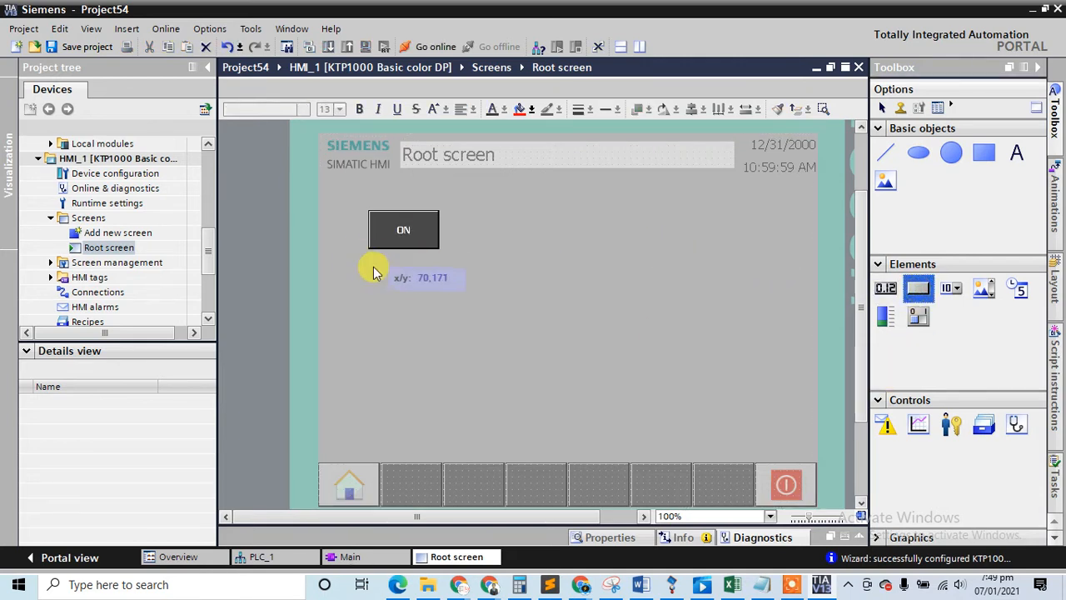
{"action": "mouse_move", "coordinate": [373, 269]}
{"action": "left_mouse_down"}
{"action": "mouse_move", "coordinate": [425, 312]}
{"action": "mouse_move", "coordinate": [439, 304]}
{"action": "left_mouse_up"}
{"action": "type", "text": "OF"}
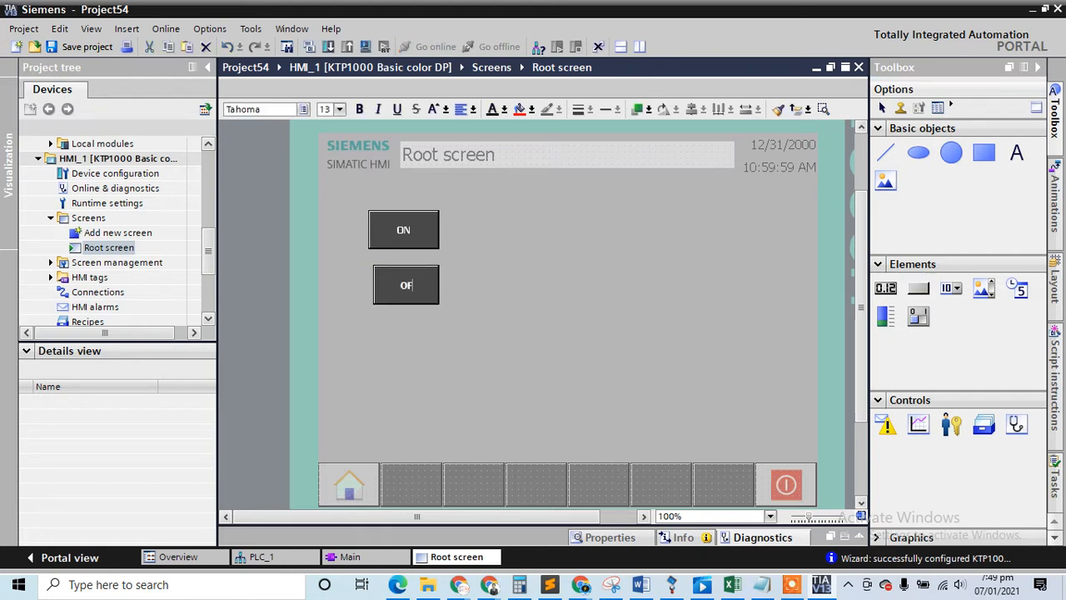
{"action": "type", "text": "F"}
{"action": "left_click", "coordinate": [521, 274]}
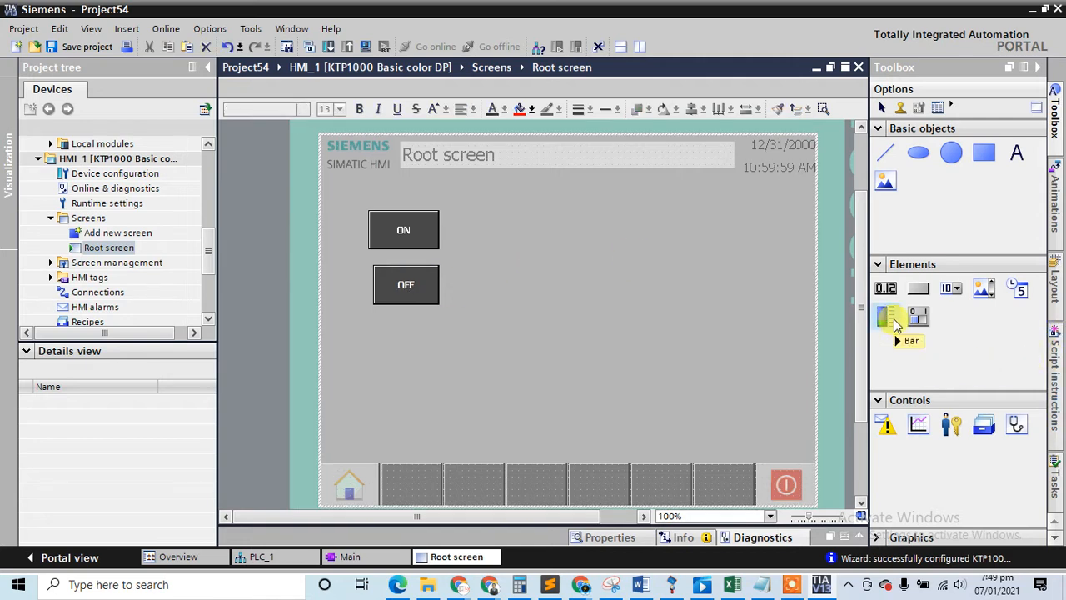
Draw a small circle to the right of the ON button, near the middle of the Root screen's width
{"action": "left_click", "coordinate": [951, 164]}
{"action": "left_click_drag", "start_coordinate": [557, 201], "coordinate": [598, 251]}
{"action": "left_click", "coordinate": [683, 249]}
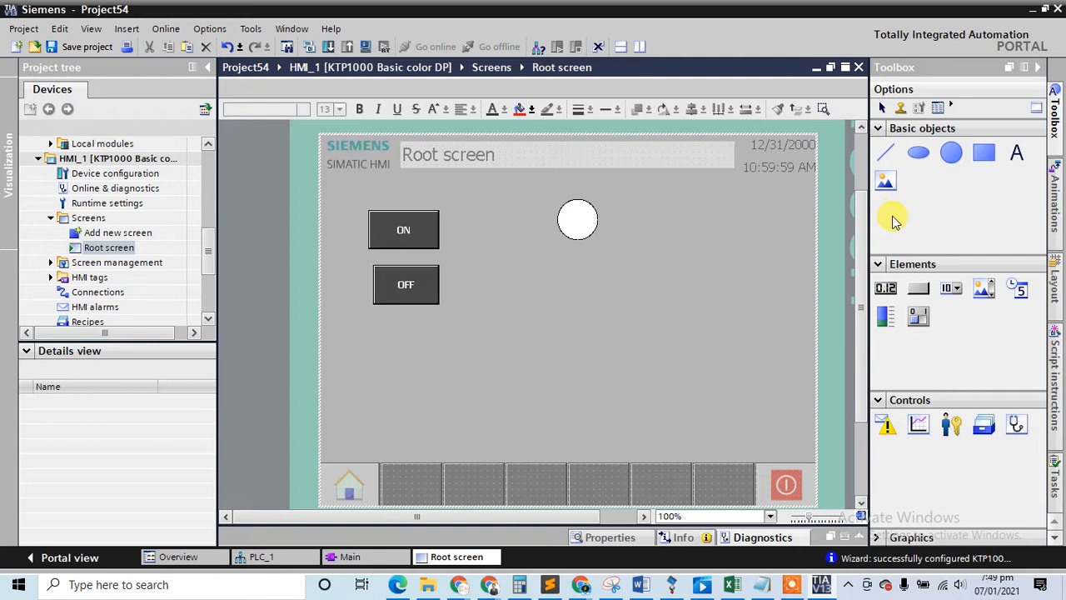
Place a text field with its default text over the circle's upper edge and move it up clear of the circle
{"action": "left_click", "coordinate": [1018, 156]}
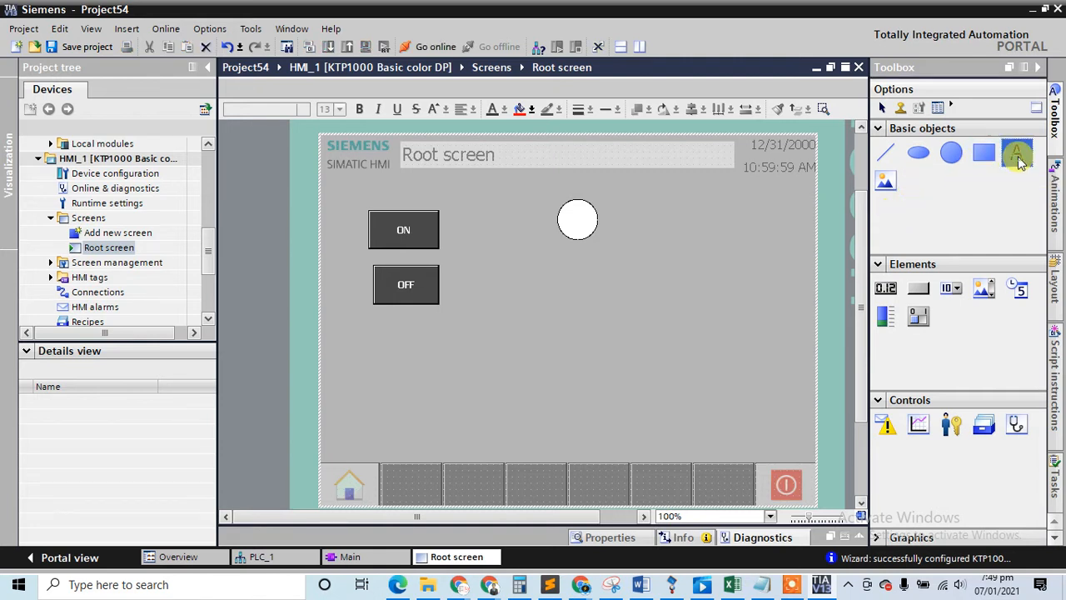
{"action": "left_click", "coordinate": [566, 191]}
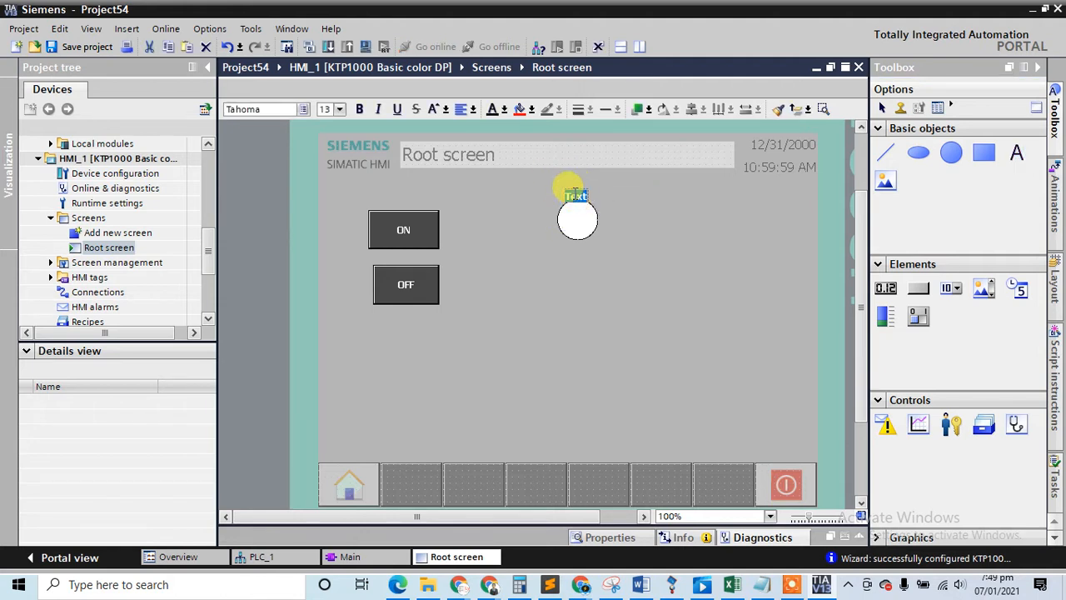
{"action": "key", "text": "Delete"}
{"action": "left_click", "coordinate": [609, 198]}
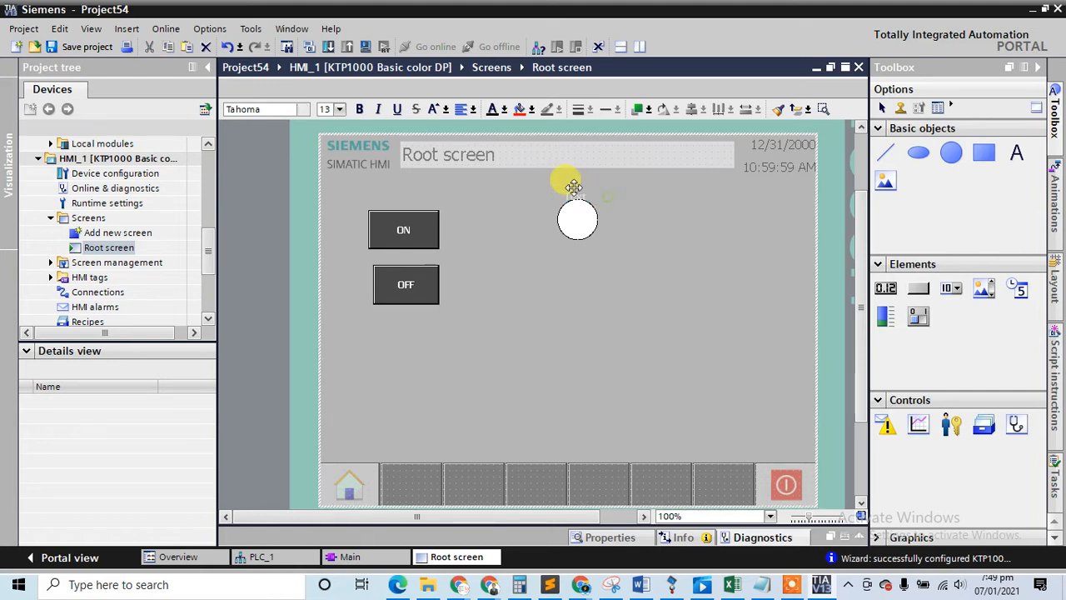
{"action": "left_click", "coordinate": [566, 192]}
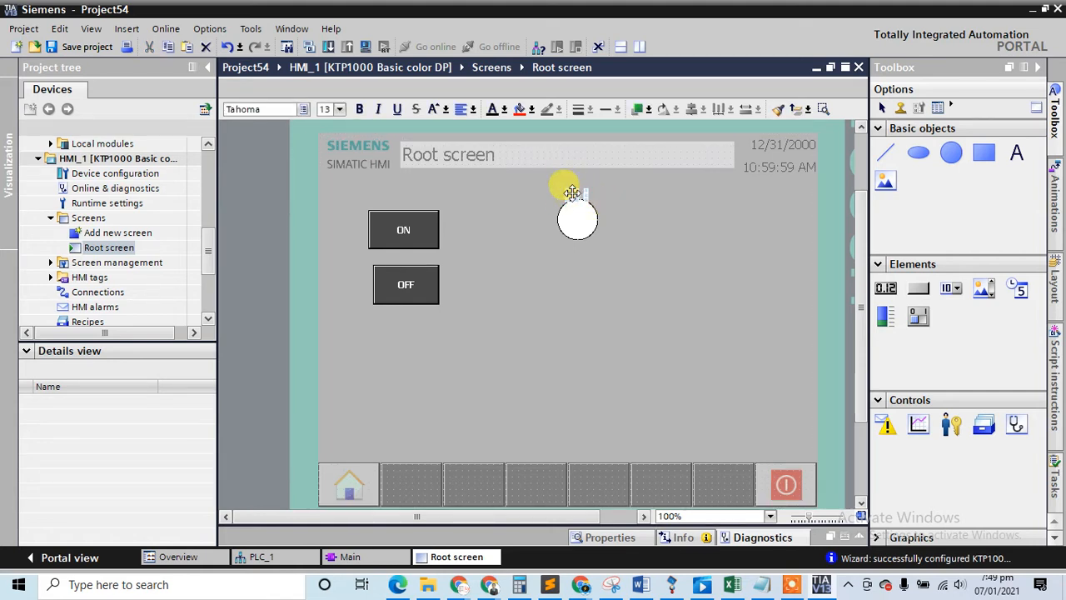
{"action": "left_click_drag", "start_coordinate": [573, 196], "coordinate": [573, 185]}
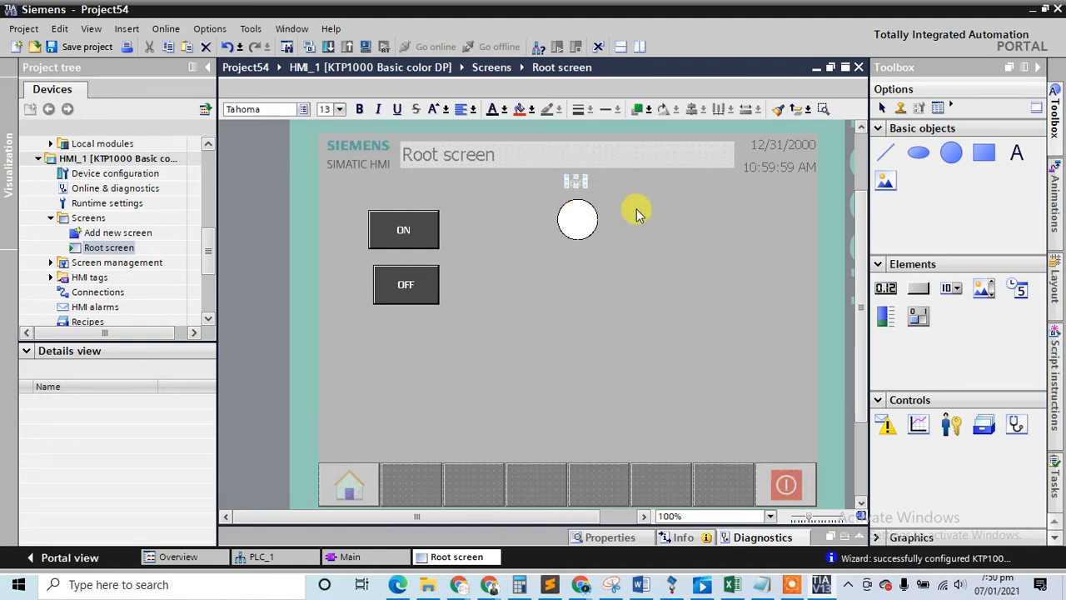
{"action": "left_click", "coordinate": [636, 209]}
{"action": "left_click", "coordinate": [568, 180]}
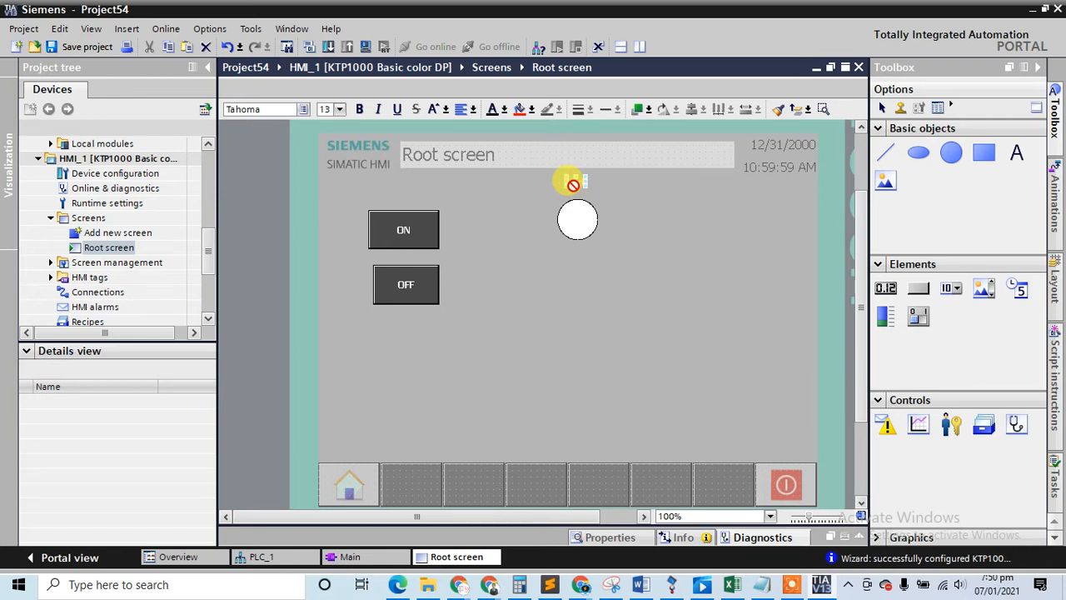
{"action": "left_click", "coordinate": [534, 305]}
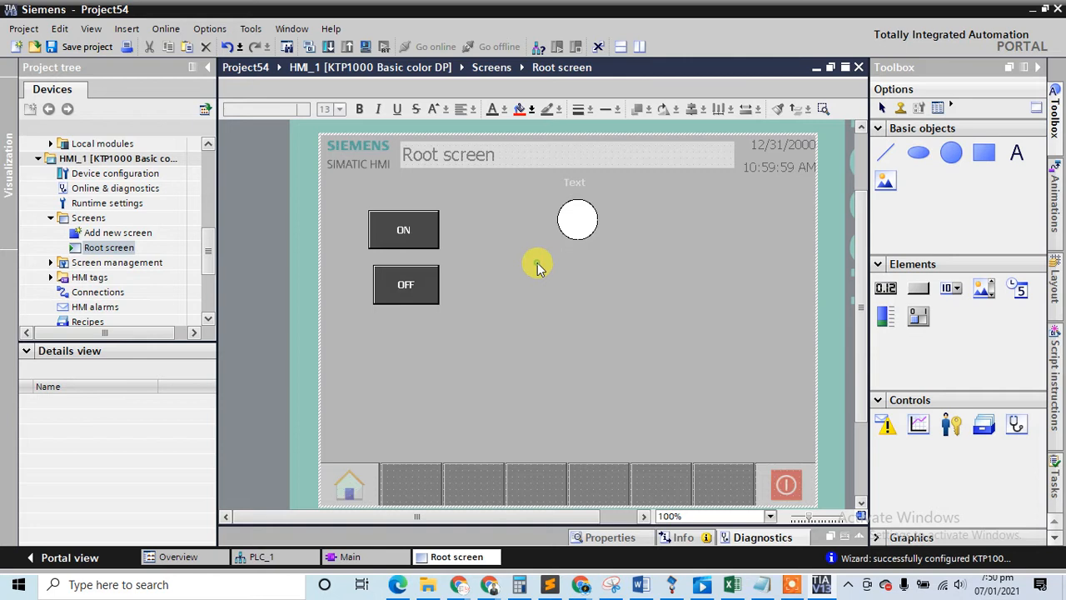
Widen the OFF button so its left edge lines up with the ON button
{"action": "left_click", "coordinate": [406, 288]}
{"action": "left_click_drag", "start_coordinate": [374, 285], "coordinate": [368, 285]}
{"action": "left_click", "coordinate": [489, 281]}
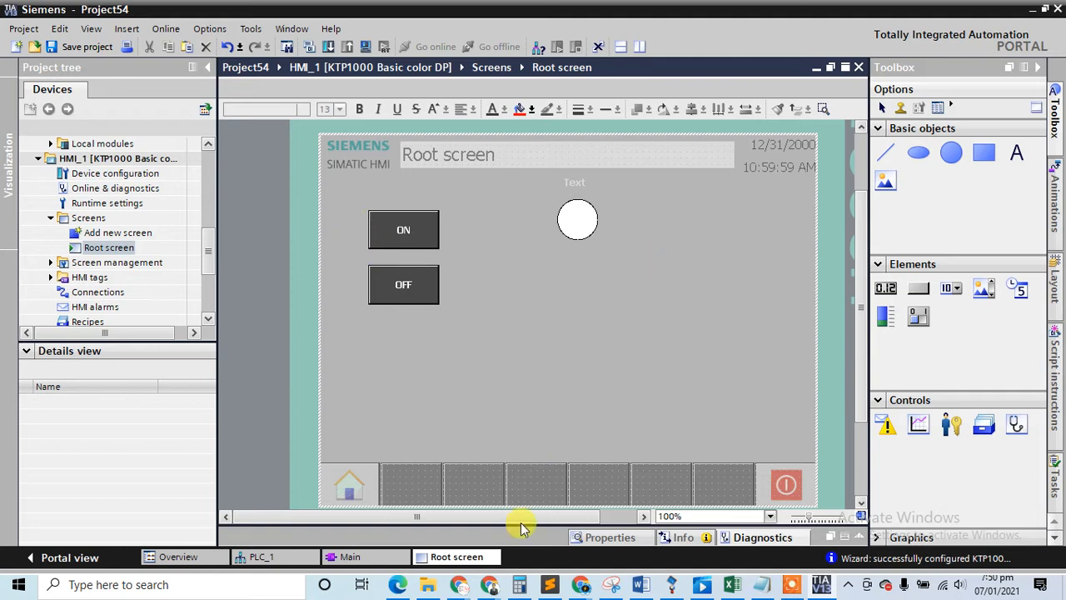
Review the latching and MOVE networks in the Main block and return to the Root screen
{"action": "left_click", "coordinate": [350, 557]}
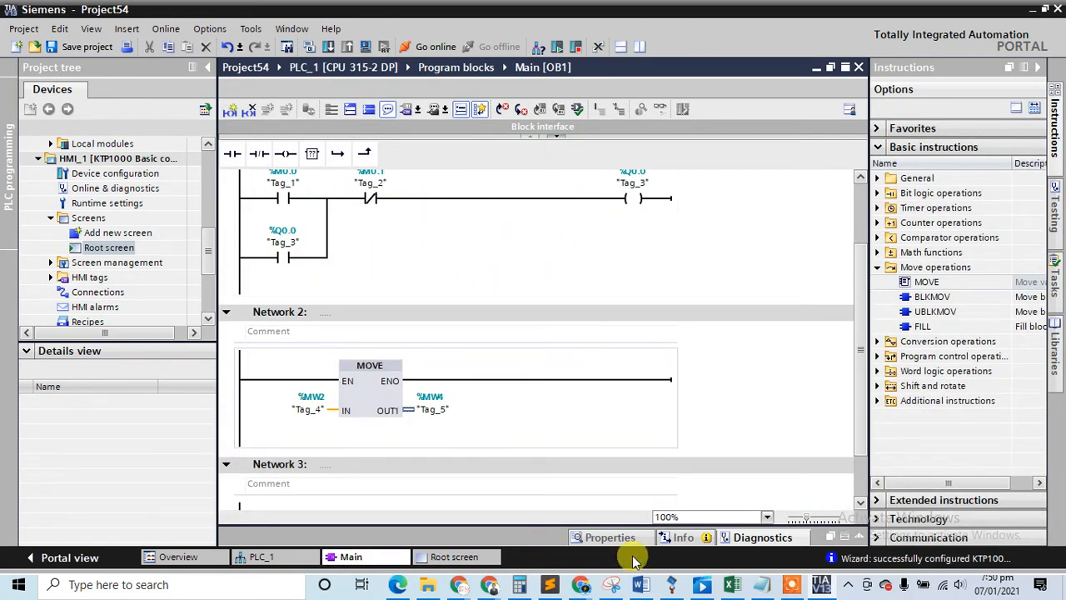
{"action": "left_click", "coordinate": [803, 587]}
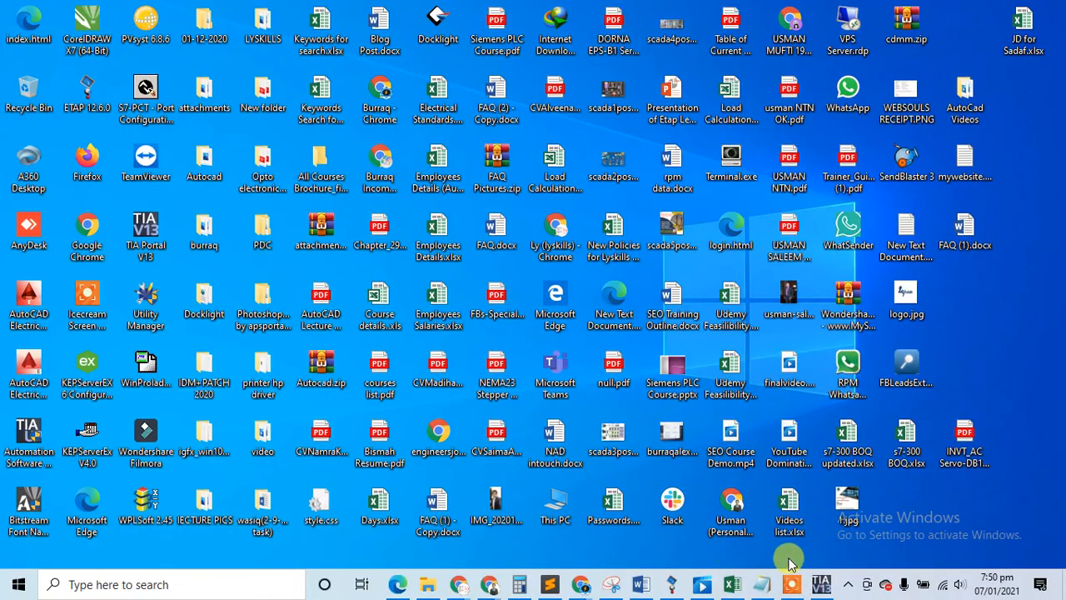
{"action": "left_click", "coordinate": [823, 586]}
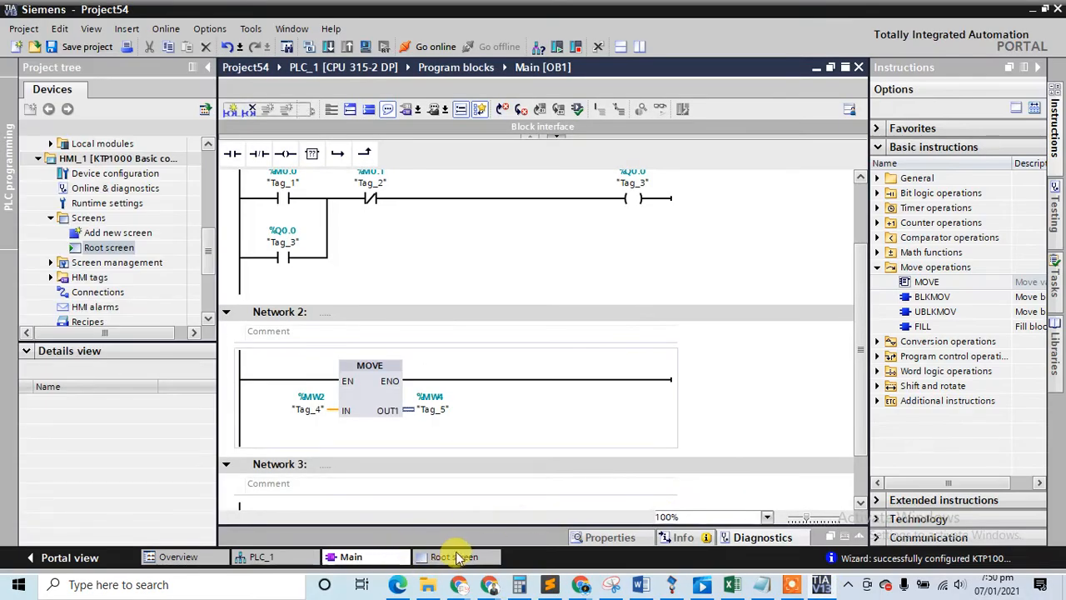
{"action": "left_click", "coordinate": [439, 559]}
Open the ON button's properties below the screen layout and examine its General, Appearance, Design and Animations settings
{"action": "right_click", "coordinate": [398, 225]}
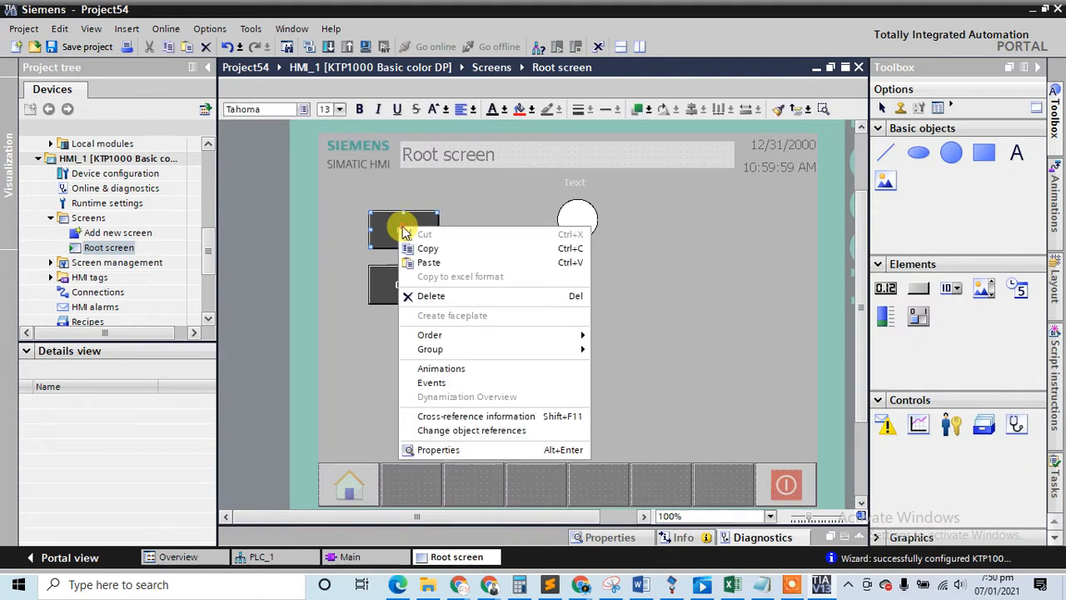
{"action": "left_click", "coordinate": [465, 451]}
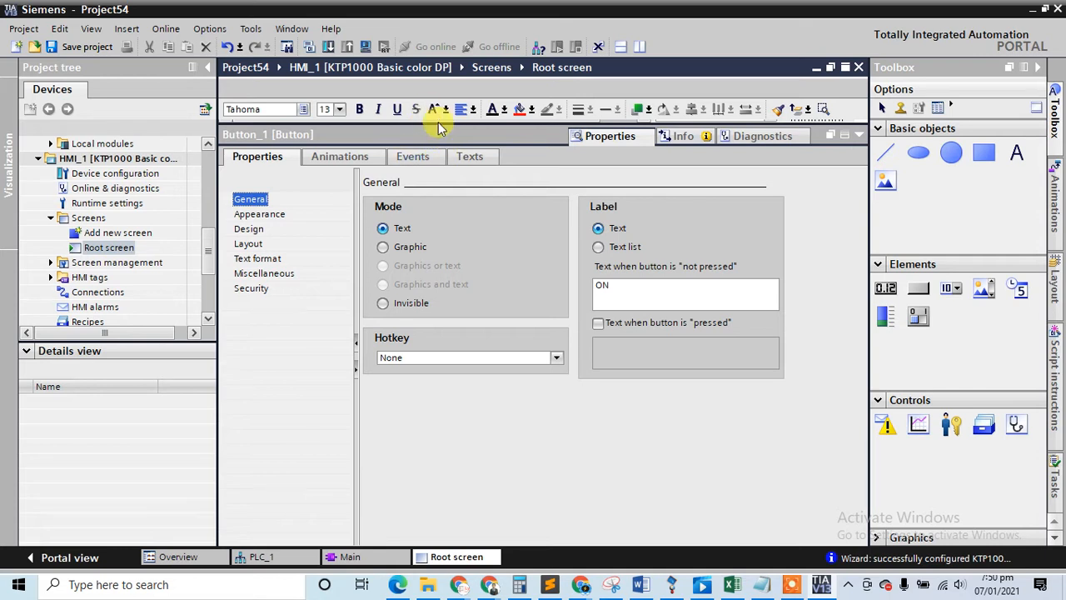
{"action": "left_click_drag", "start_coordinate": [441, 123], "coordinate": [442, 221]}
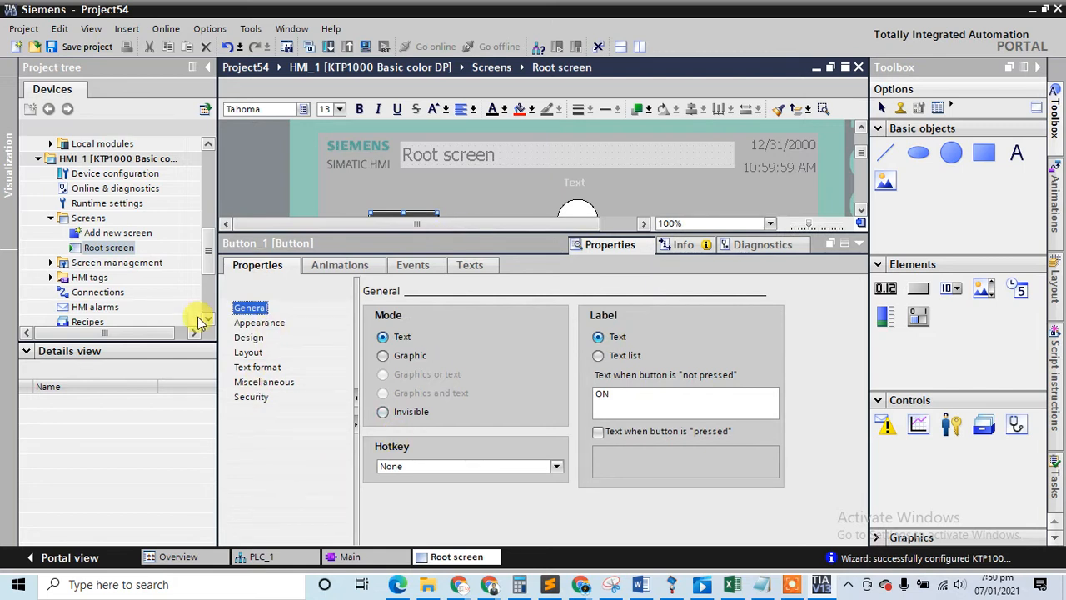
{"action": "left_click", "coordinate": [259, 324]}
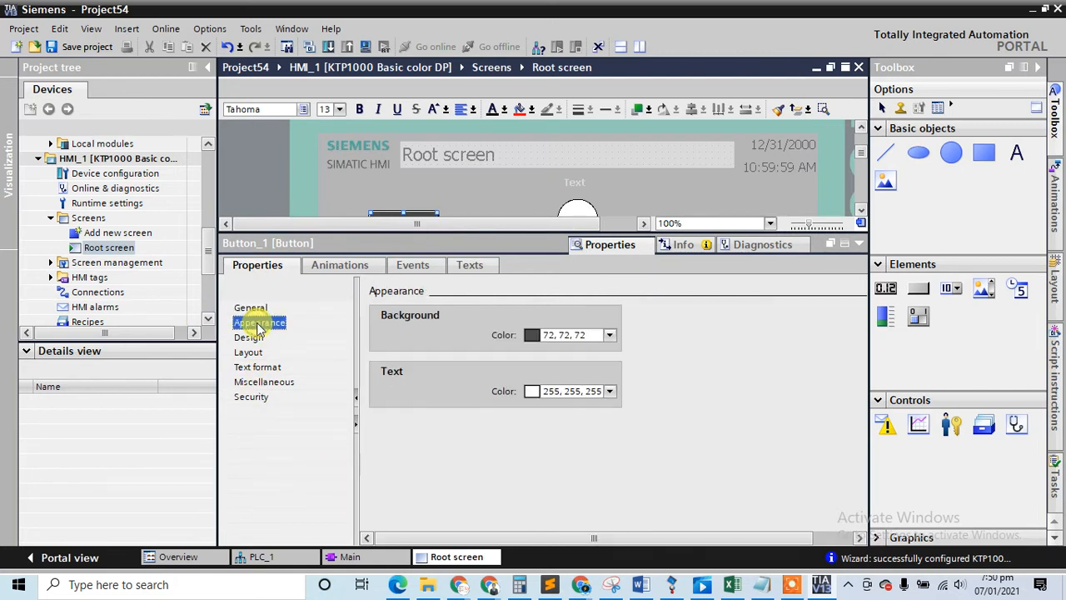
{"action": "left_click", "coordinate": [250, 308]}
{"action": "left_click", "coordinate": [250, 337]}
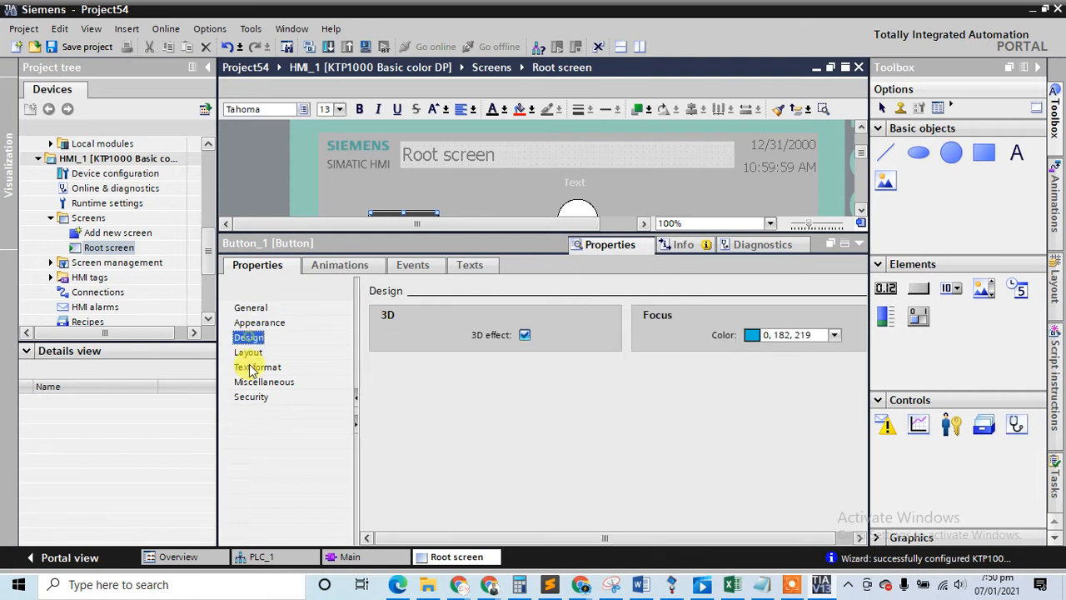
{"action": "left_click", "coordinate": [320, 267]}
Add the SetBit function from the Edit bits group to the ON button's Press event
{"action": "left_click", "coordinate": [413, 266]}
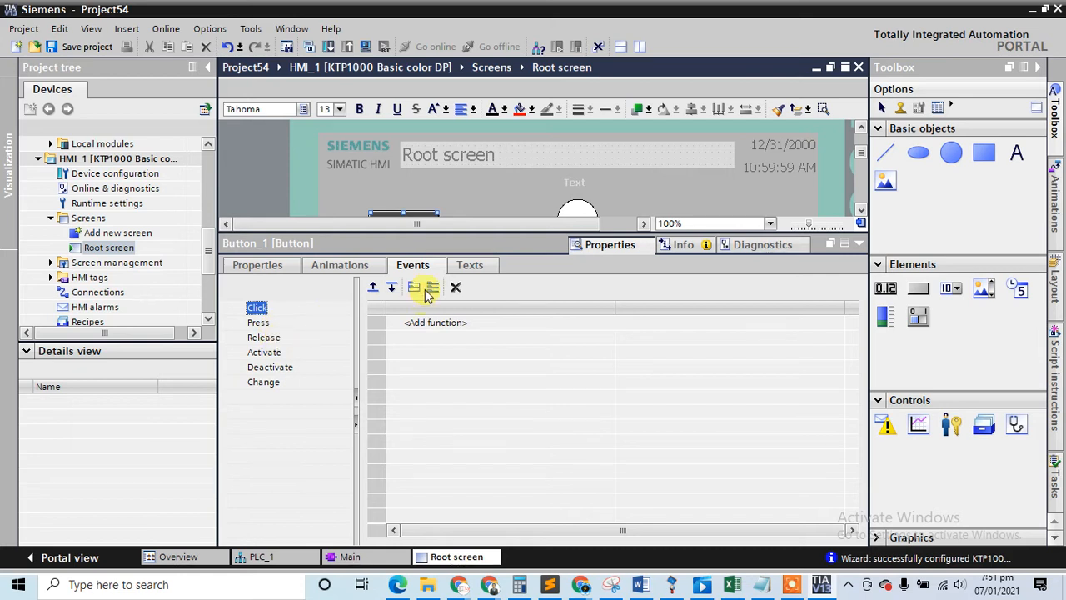
{"action": "left_click", "coordinate": [268, 337]}
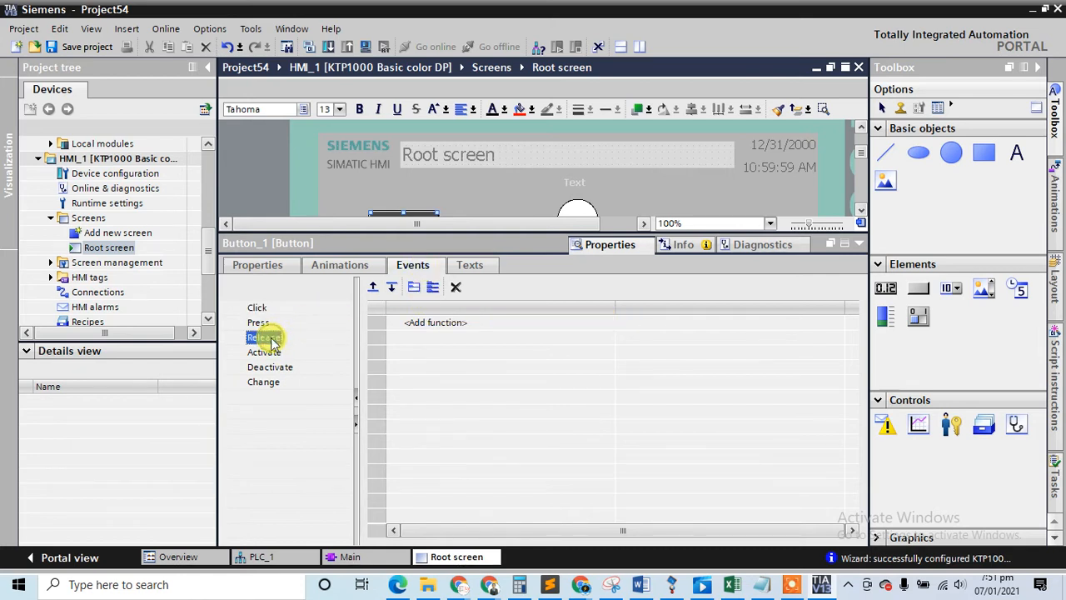
{"action": "left_click", "coordinate": [262, 323]}
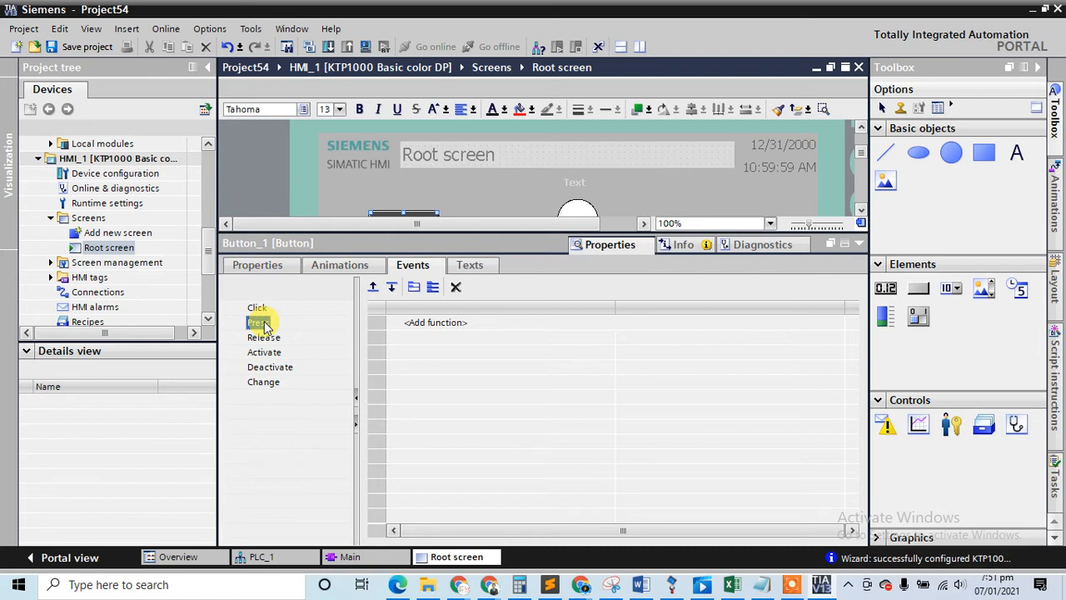
{"action": "left_click", "coordinate": [472, 323]}
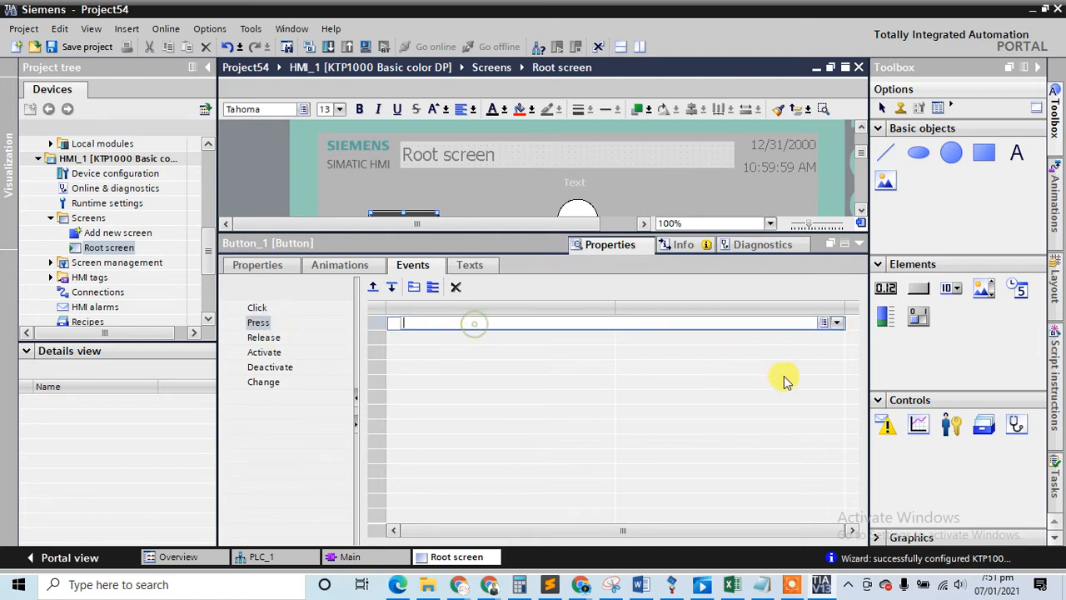
{"action": "left_click", "coordinate": [837, 324]}
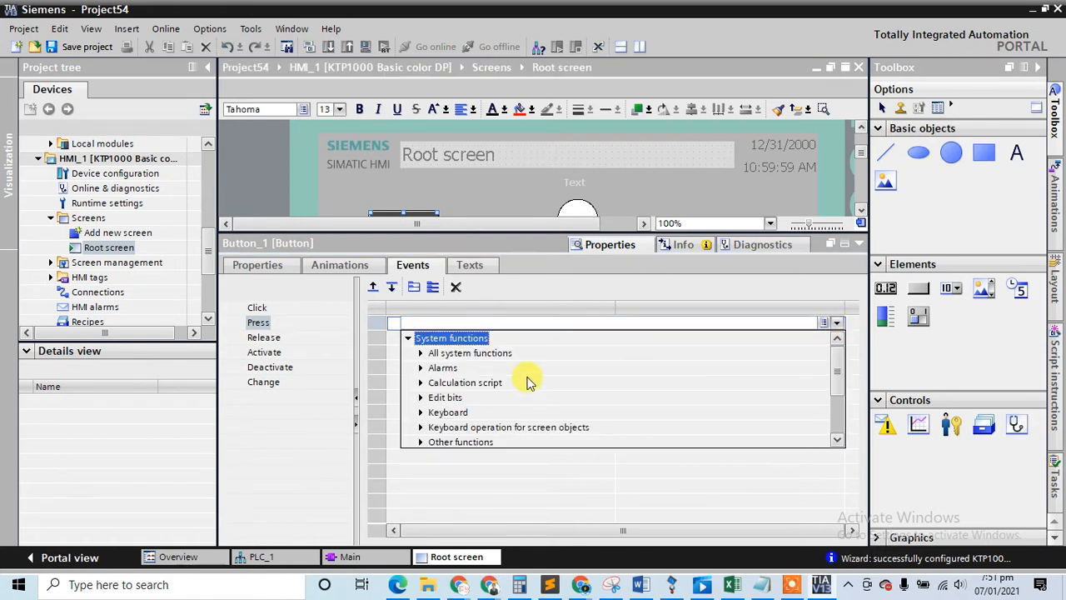
{"action": "left_click", "coordinate": [421, 397]}
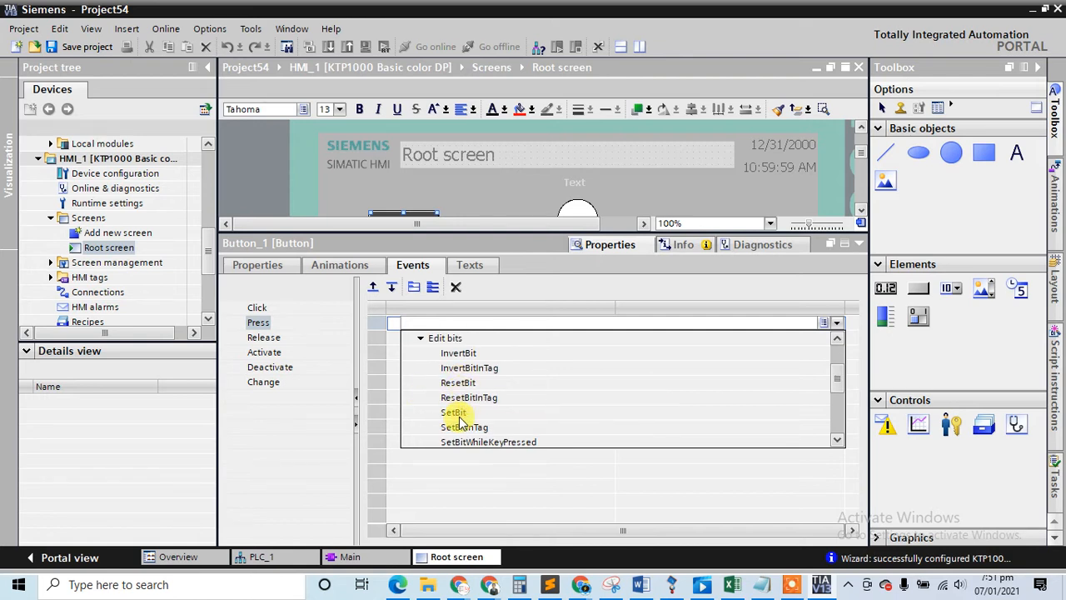
{"action": "left_click", "coordinate": [454, 412]}
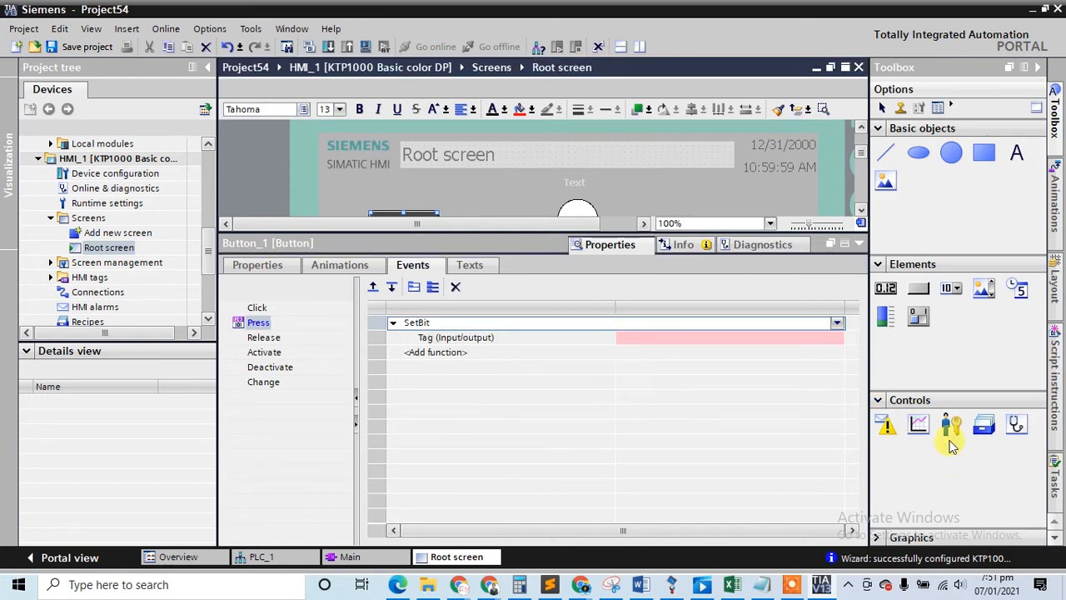
Assign Tag_1 from PLC_1's default tag table as the tag of the Press event's SetBit function
{"action": "left_click", "coordinate": [820, 342]}
{"action": "left_click", "coordinate": [838, 338]}
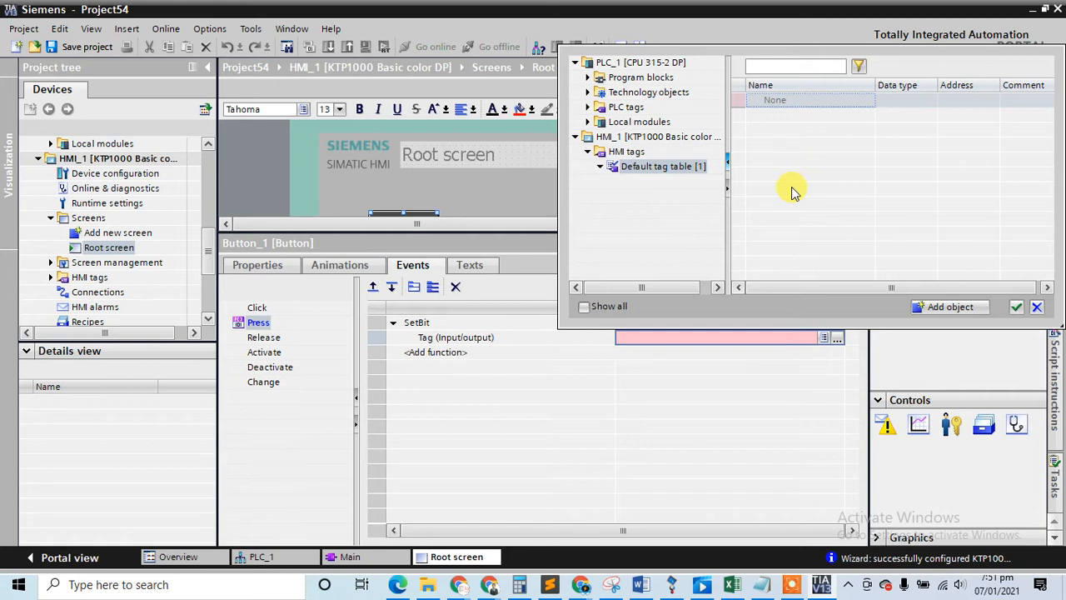
{"action": "left_click", "coordinate": [600, 107]}
{"action": "left_click", "coordinate": [618, 109]}
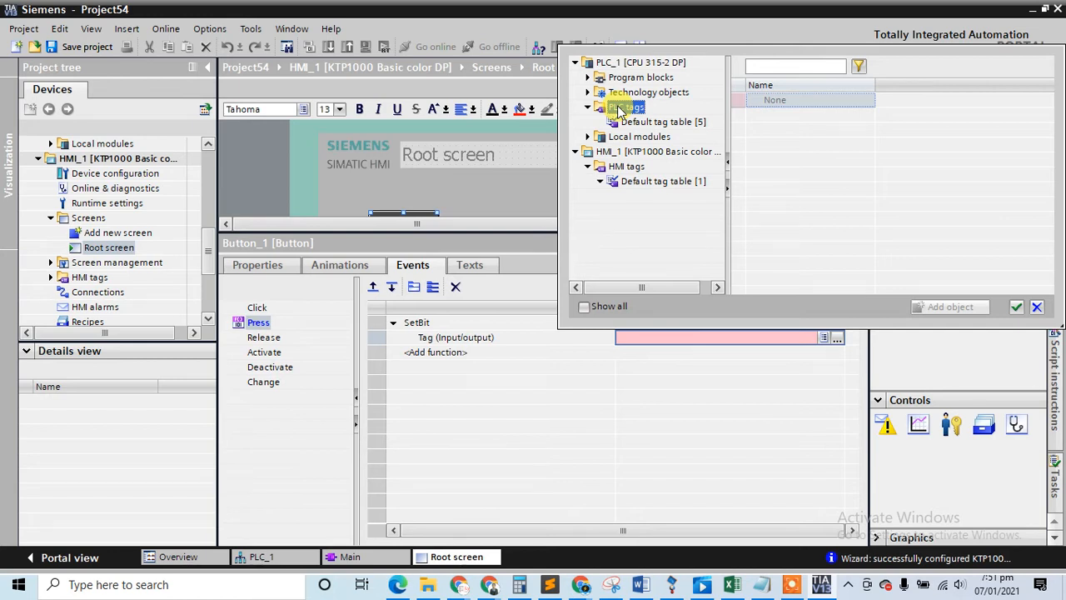
{"action": "left_click", "coordinate": [667, 185]}
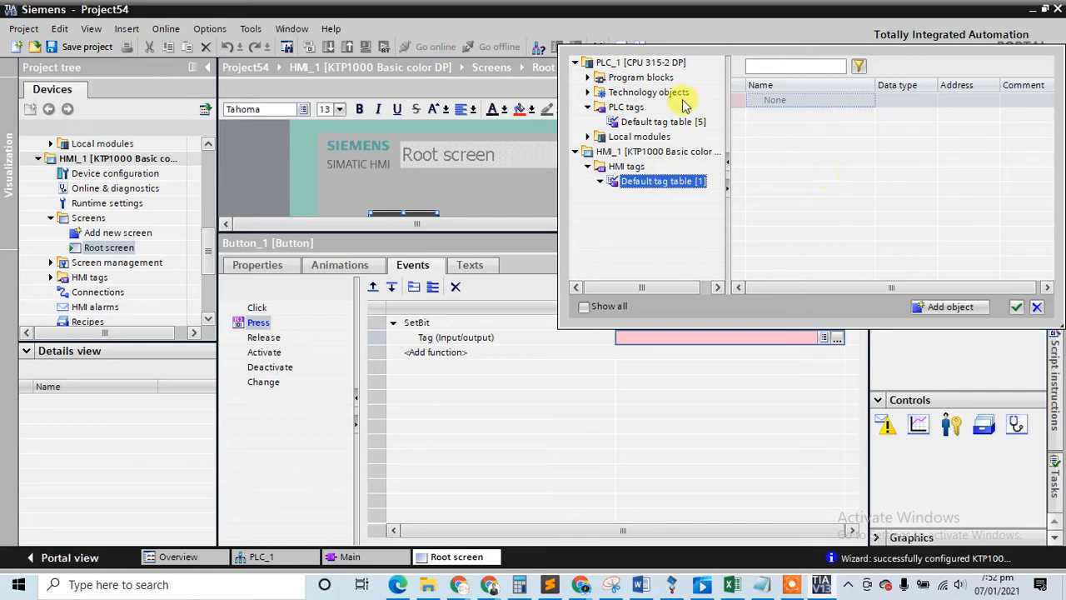
{"action": "double_click", "coordinate": [637, 108]}
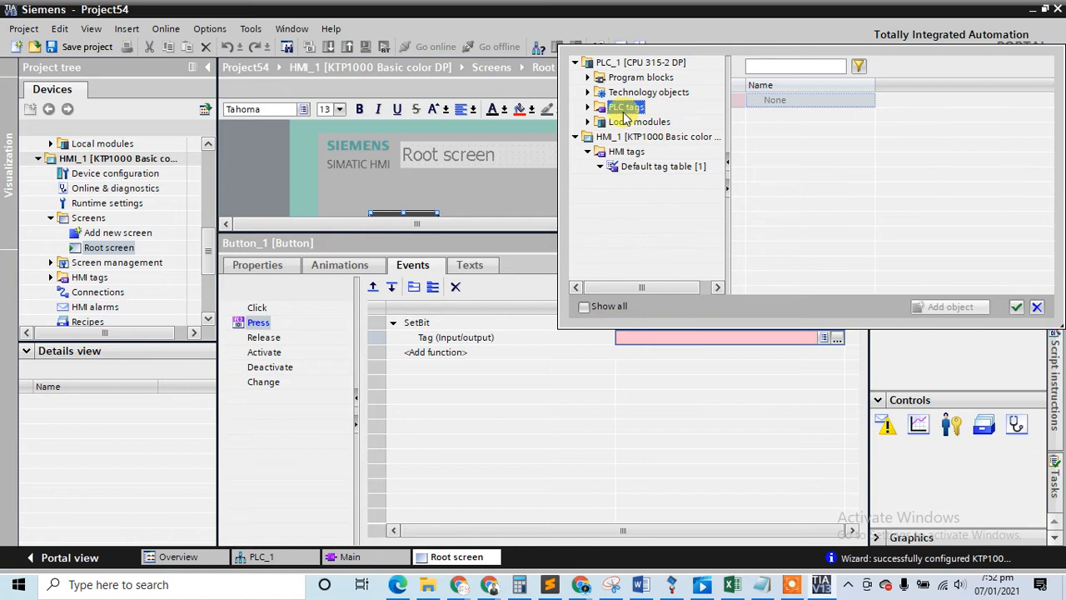
{"action": "double_click", "coordinate": [626, 111]}
{"action": "left_click", "coordinate": [654, 123]}
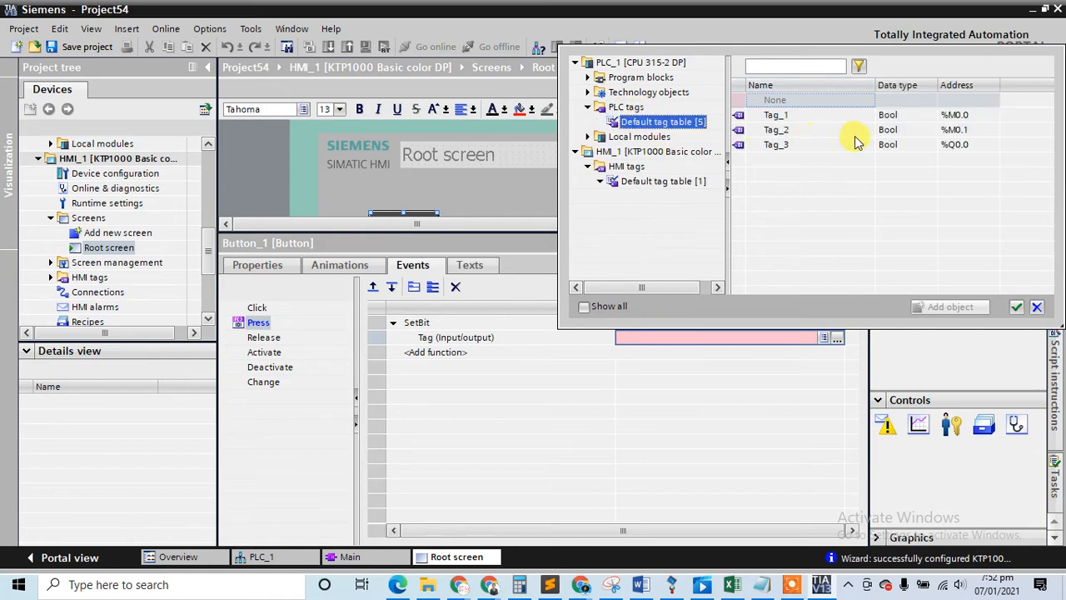
{"action": "double_click", "coordinate": [816, 117]}
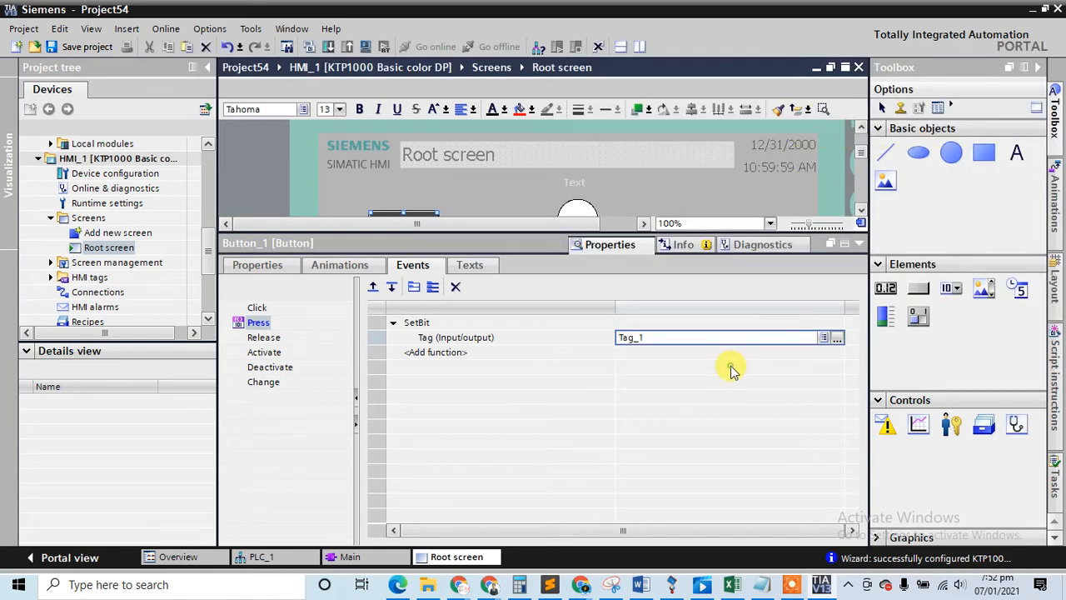
Add the SetBit function to the ON button's Release event and assign Tag_1 from PLC_1's default tag table to it
{"action": "left_click", "coordinate": [257, 338]}
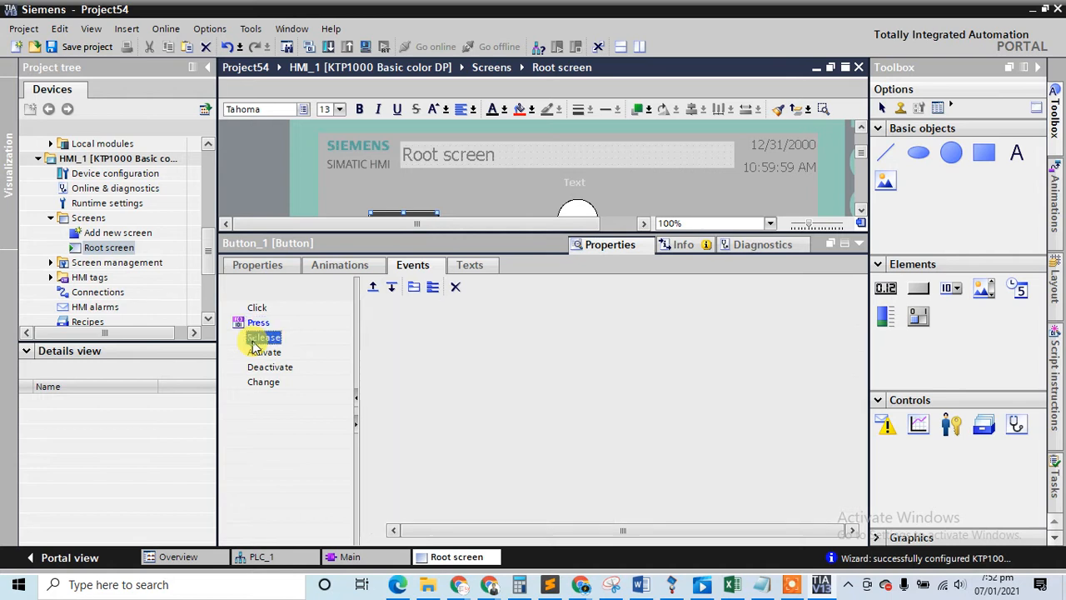
{"action": "left_click", "coordinate": [434, 321]}
{"action": "type", "text": "setbit"}
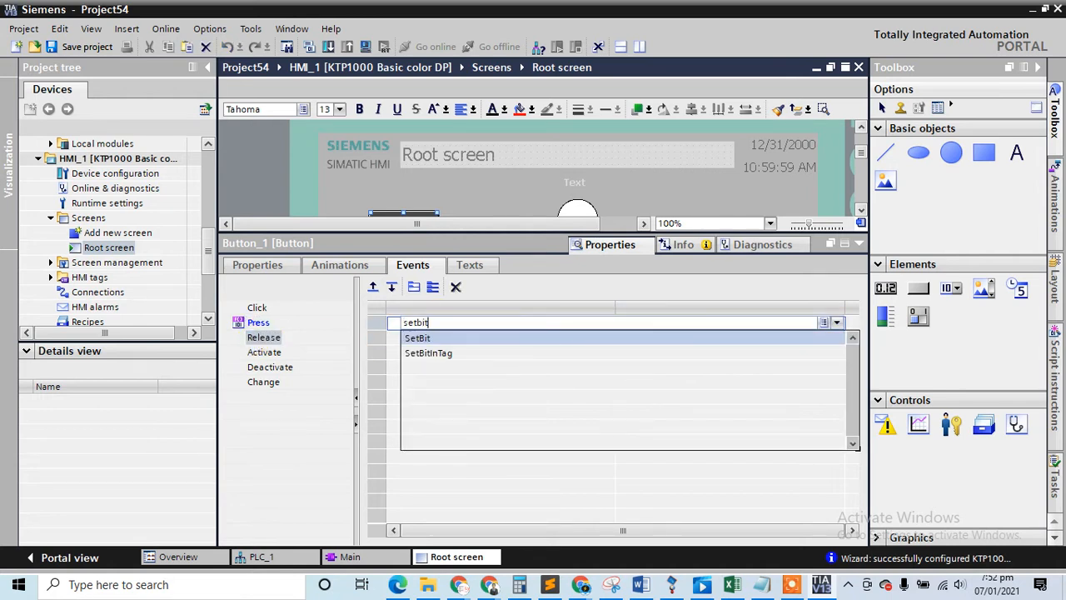
{"action": "key", "text": "Return"}
{"action": "left_click", "coordinate": [683, 338]}
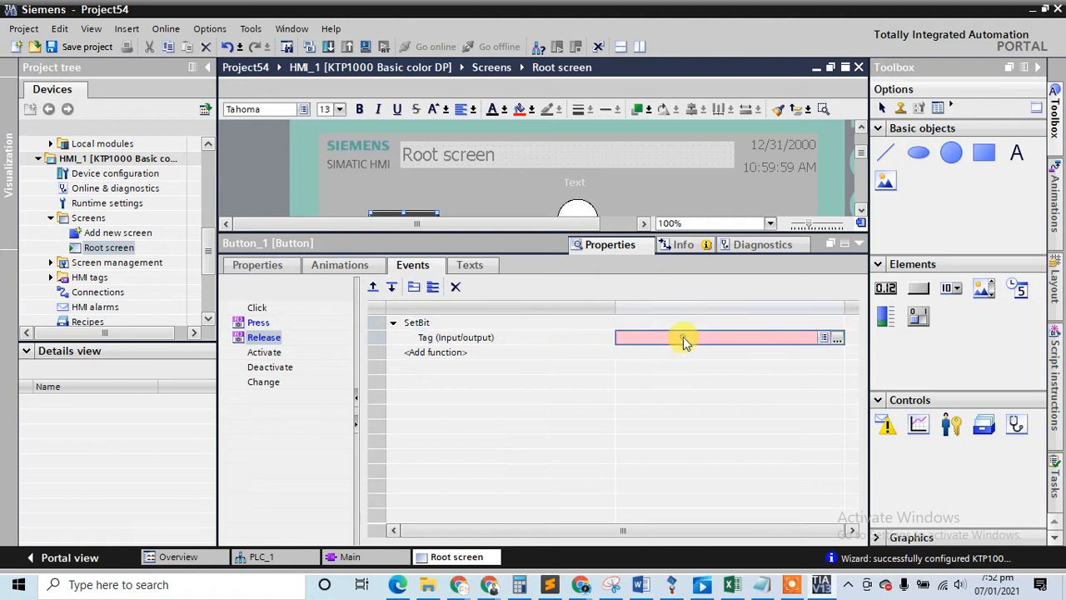
{"action": "left_click", "coordinate": [837, 338]}
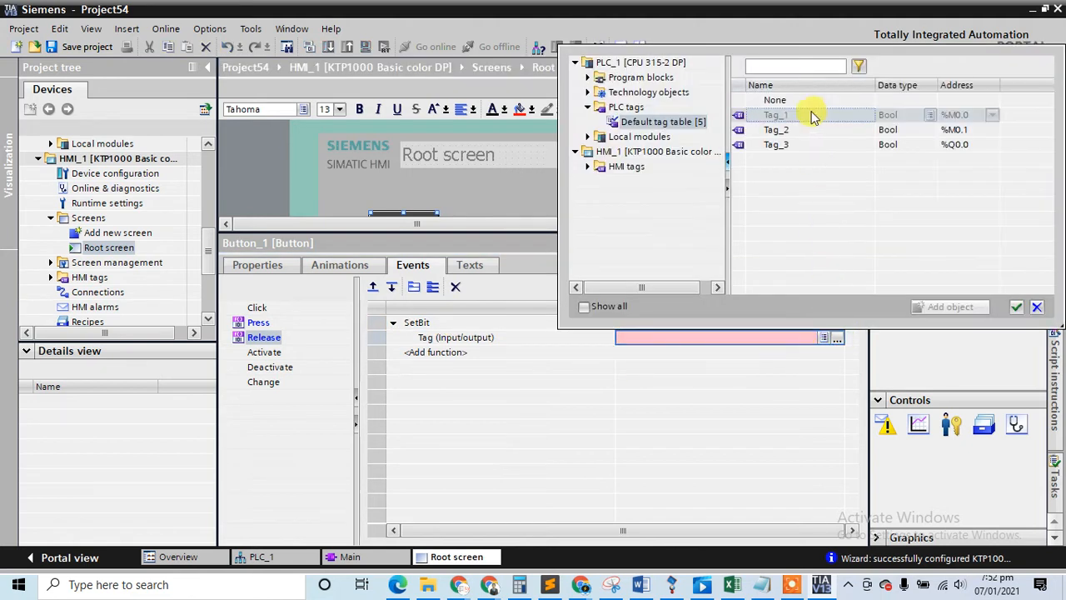
{"action": "double_click", "coordinate": [783, 114]}
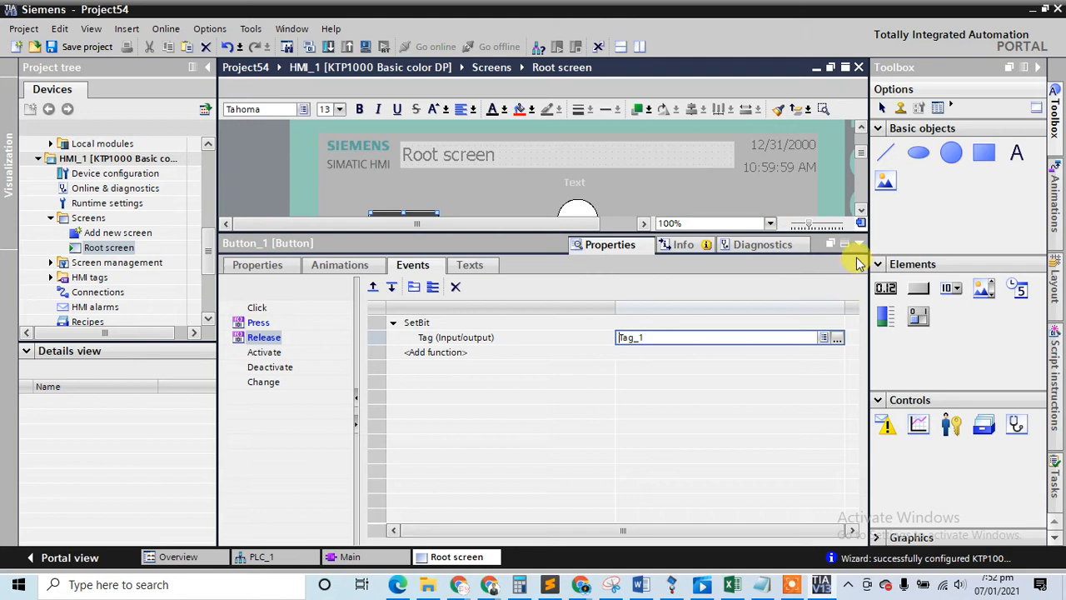
Add the SetBit function with Tag_2 from PLC_1's default tag table to the OFF button's Press event
{"action": "left_click", "coordinate": [858, 244]}
{"action": "left_click", "coordinate": [398, 278]}
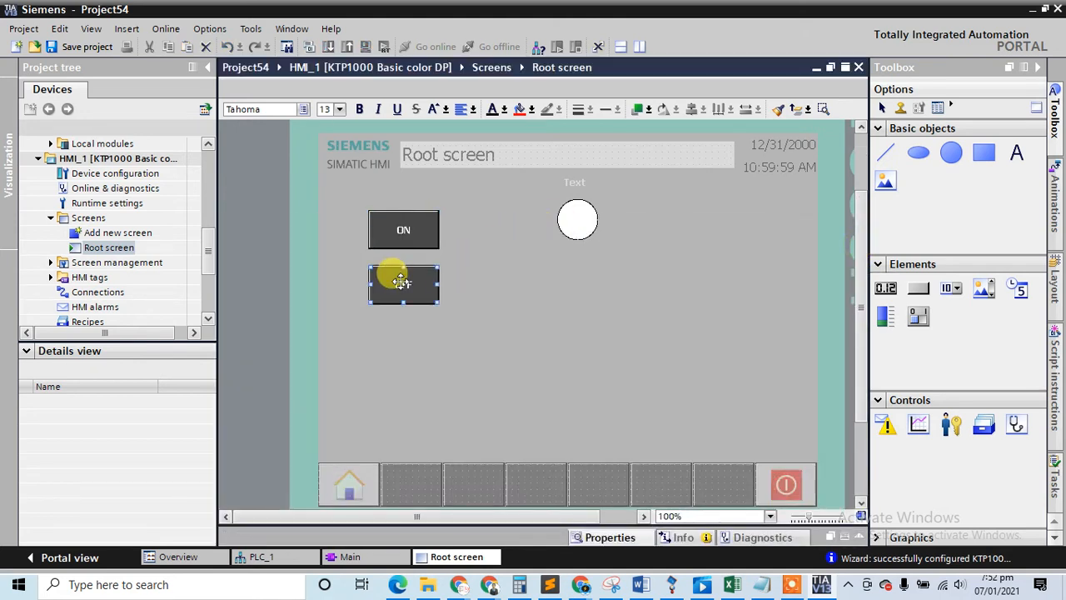
{"action": "right_click", "coordinate": [429, 290]}
{"action": "left_click", "coordinate": [489, 509]}
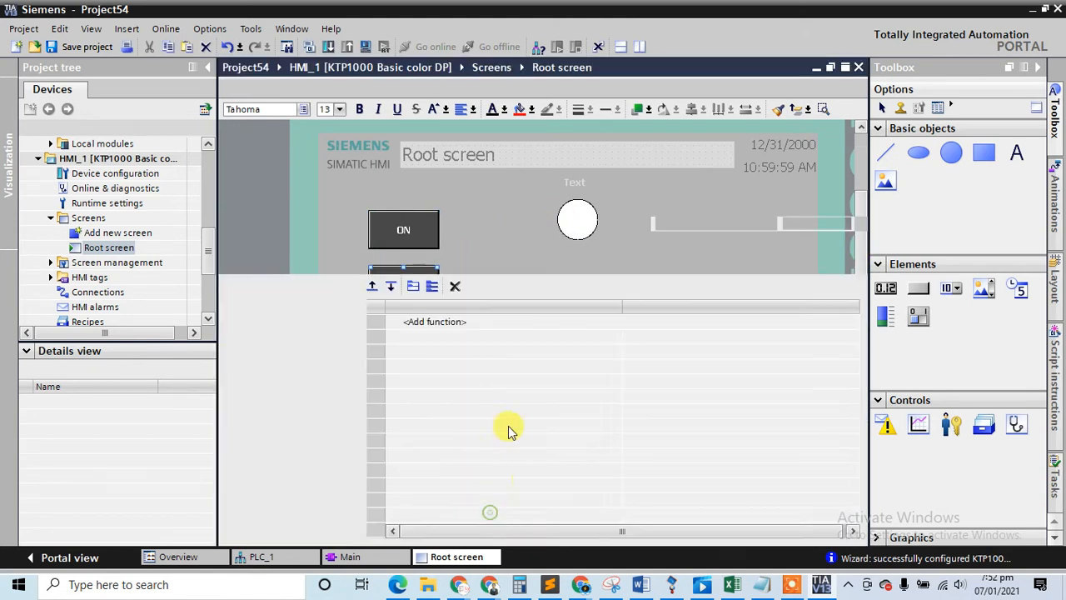
{"action": "left_click", "coordinate": [258, 323]}
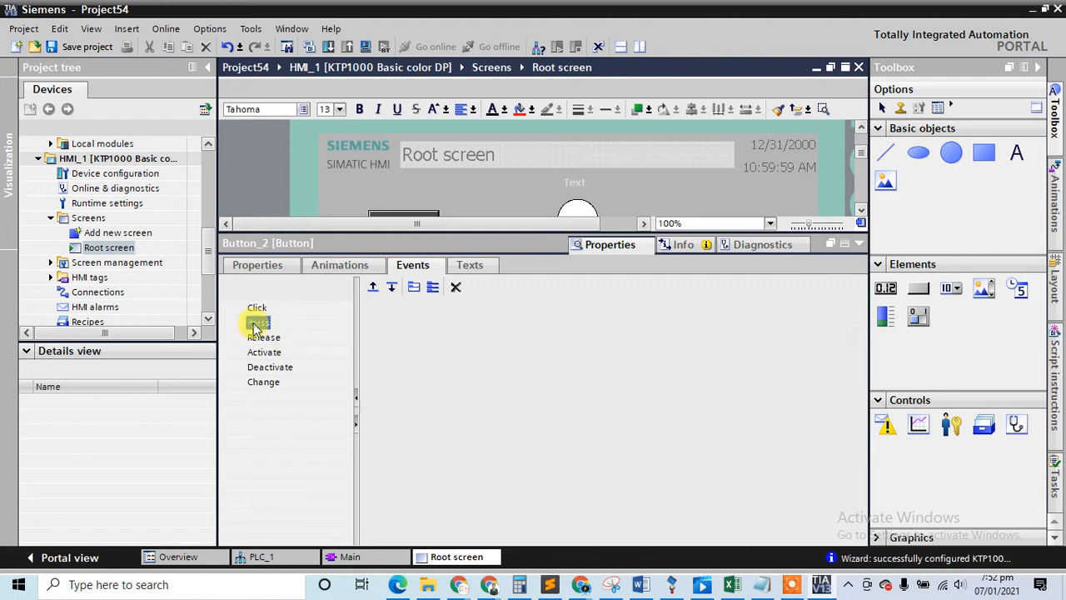
{"action": "left_click", "coordinate": [435, 325]}
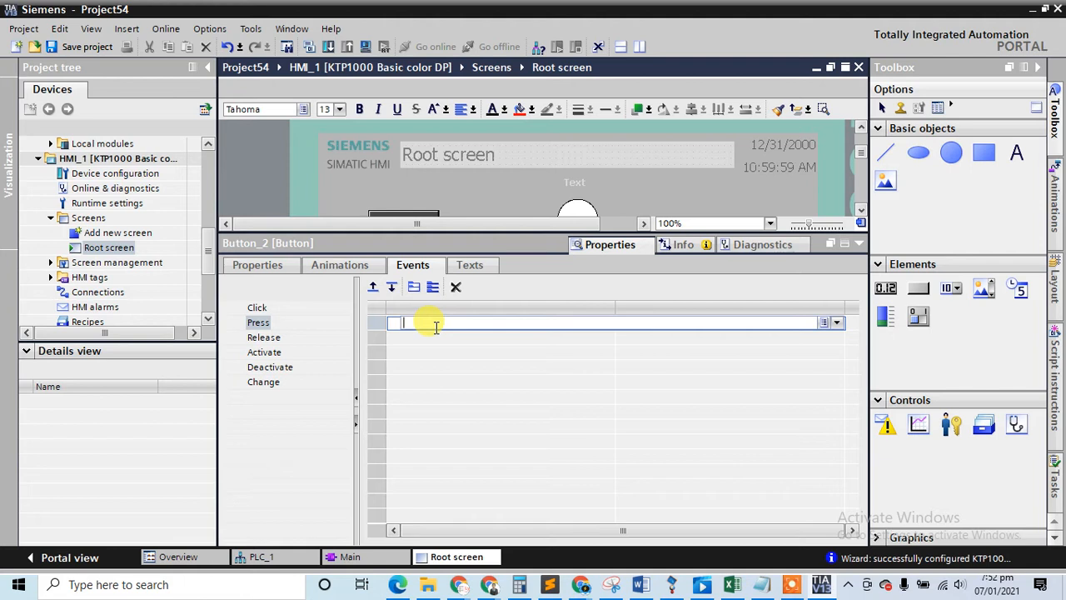
{"action": "type", "text": "se"}
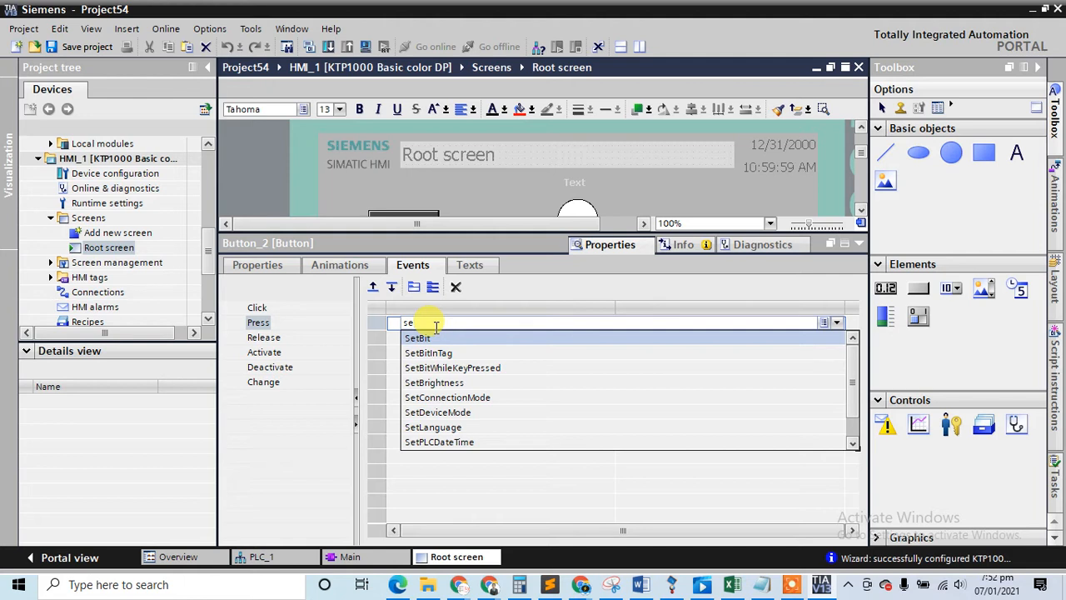
{"action": "type", "text": "t"}
{"action": "key", "text": "Return"}
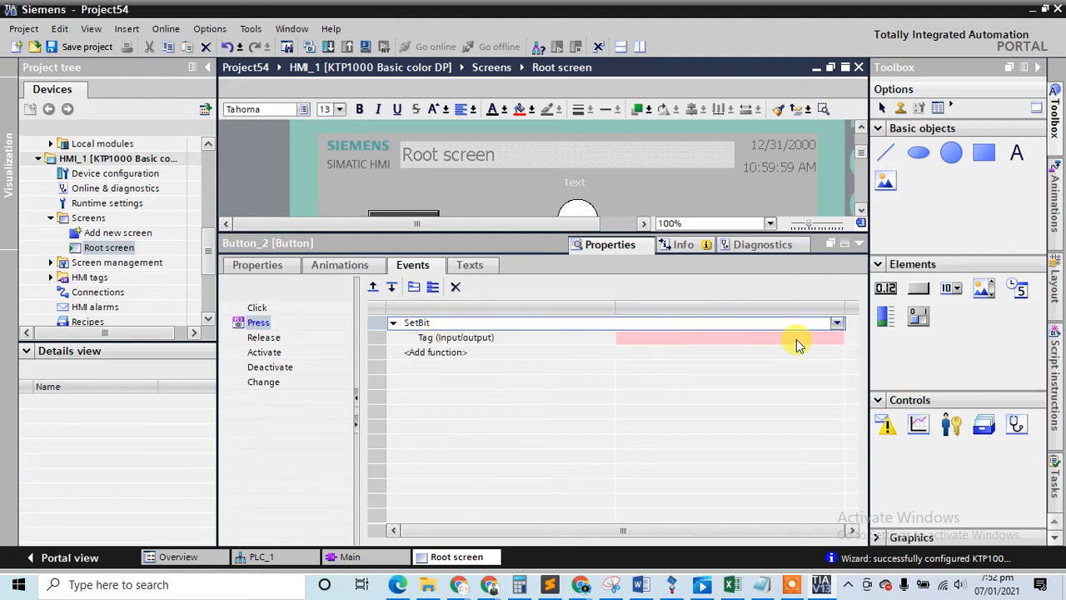
{"action": "left_click", "coordinate": [835, 338]}
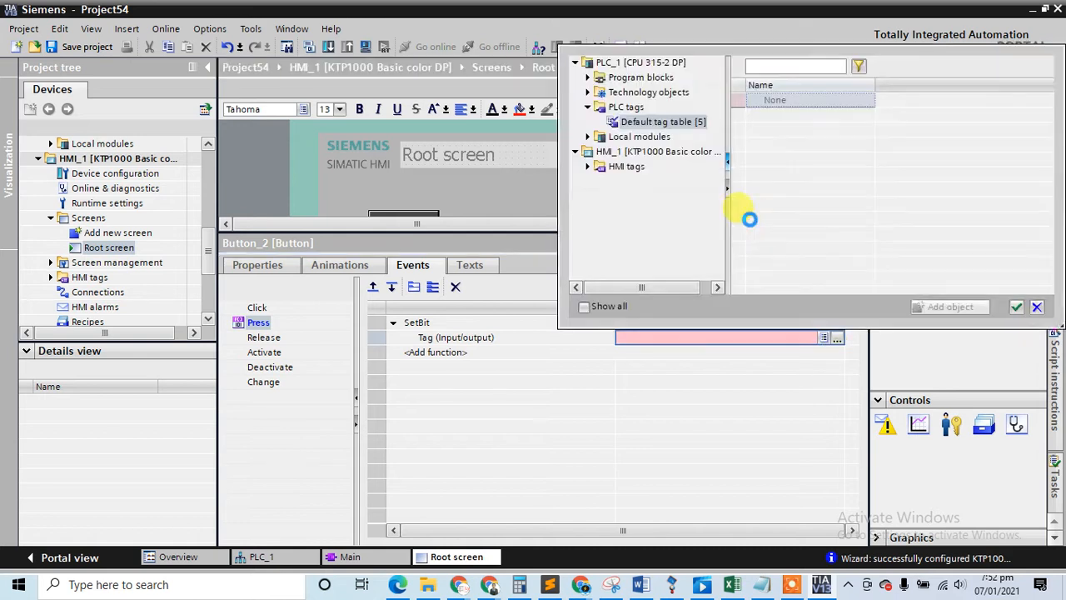
{"action": "left_click", "coordinate": [772, 131]}
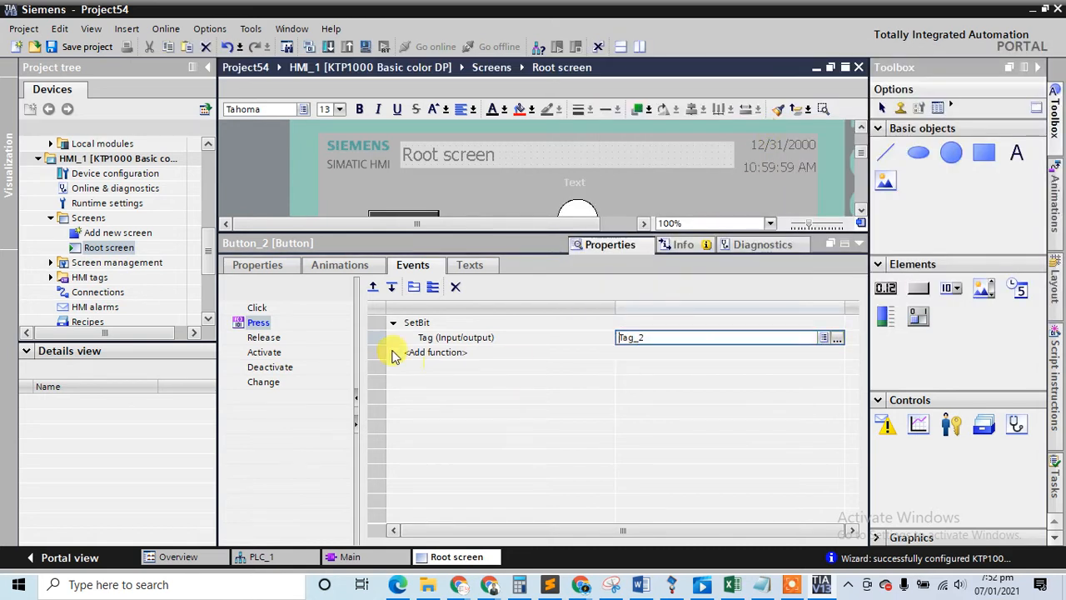
Add the ResetBit function to the OFF button's Release event and assign Tag_2 to it
{"action": "left_click", "coordinate": [263, 338]}
{"action": "left_click", "coordinate": [602, 322]}
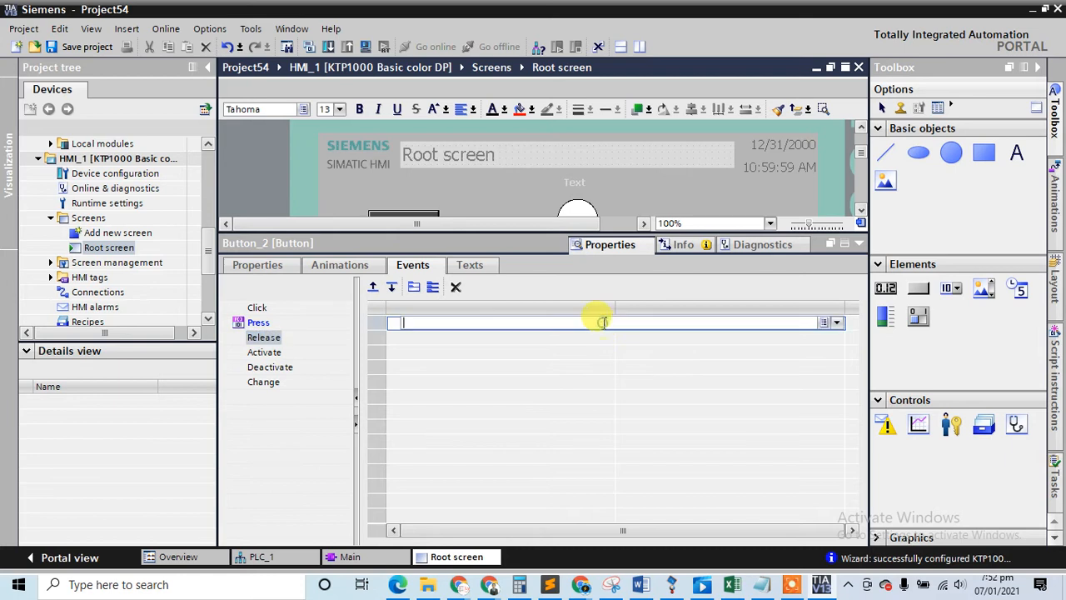
{"action": "type", "text": "res"}
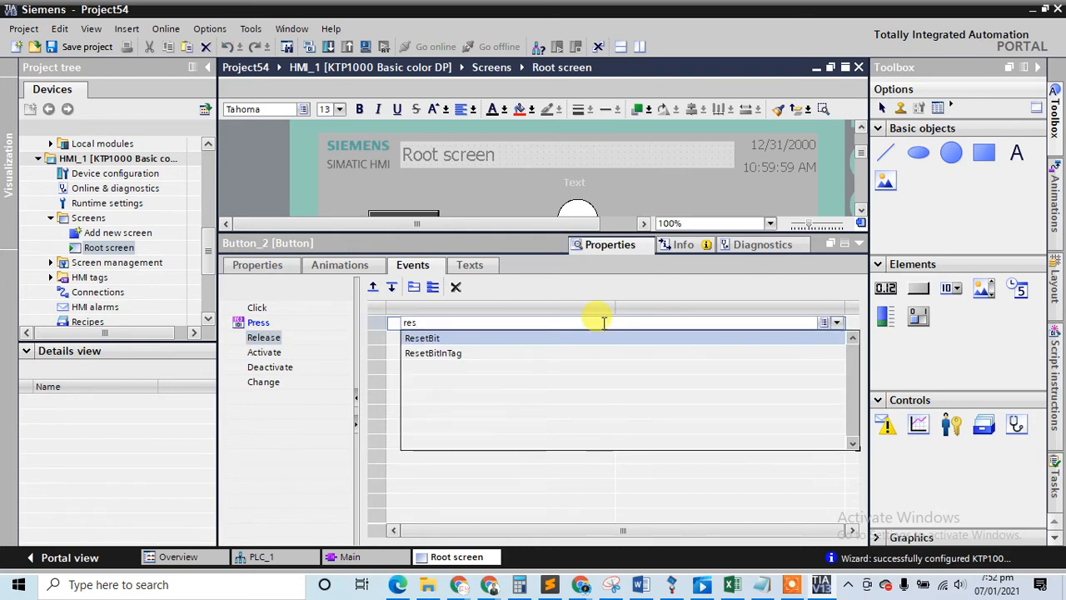
{"action": "key", "text": "Return"}
{"action": "left_click", "coordinate": [795, 339]}
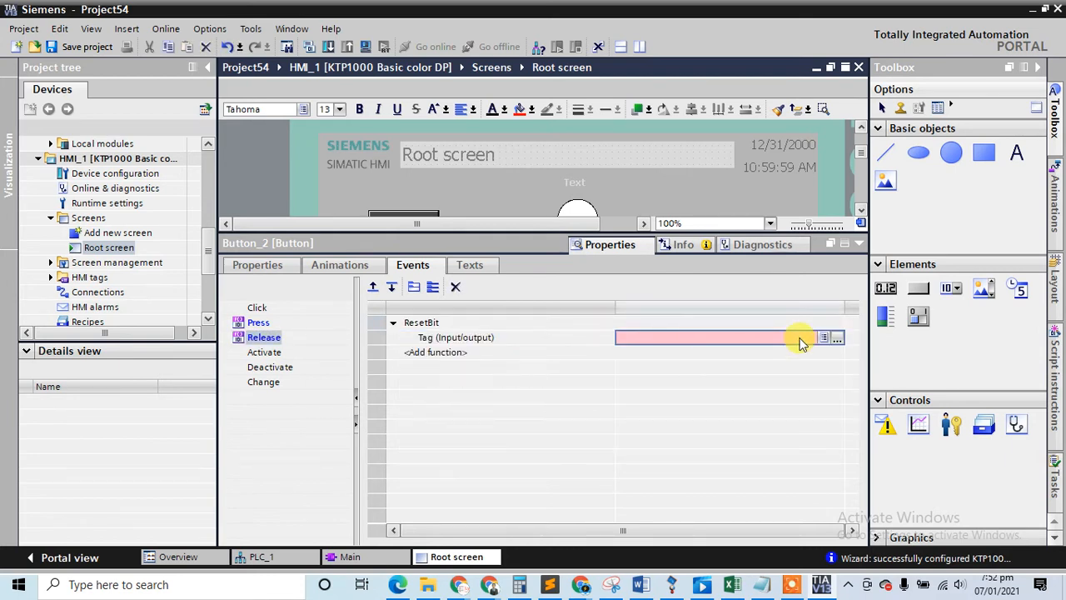
{"action": "left_click", "coordinate": [837, 338]}
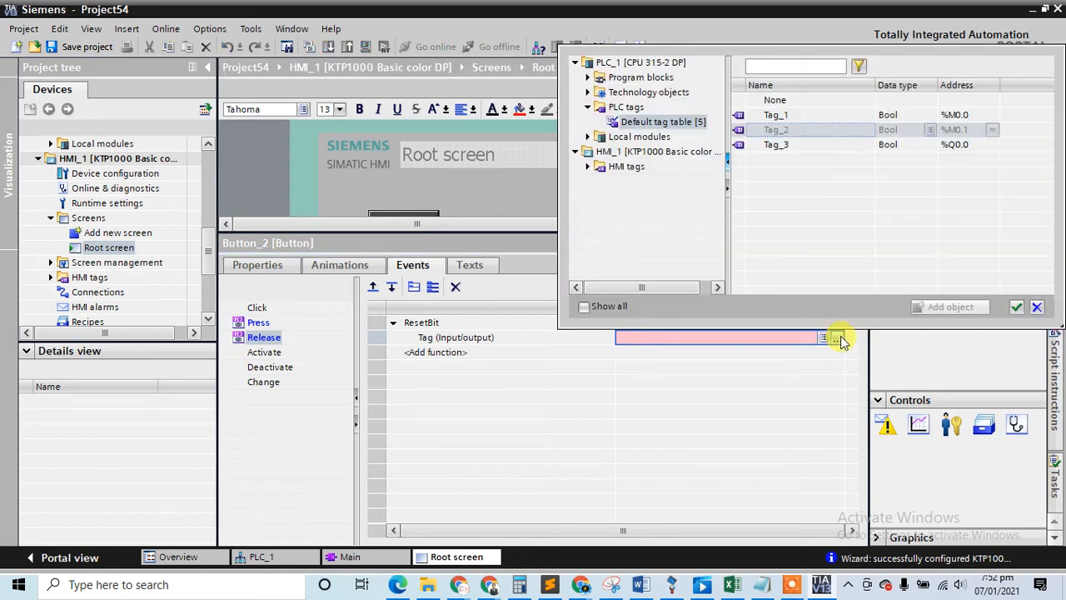
{"action": "left_click", "coordinate": [777, 131]}
{"action": "double_click", "coordinate": [779, 132]}
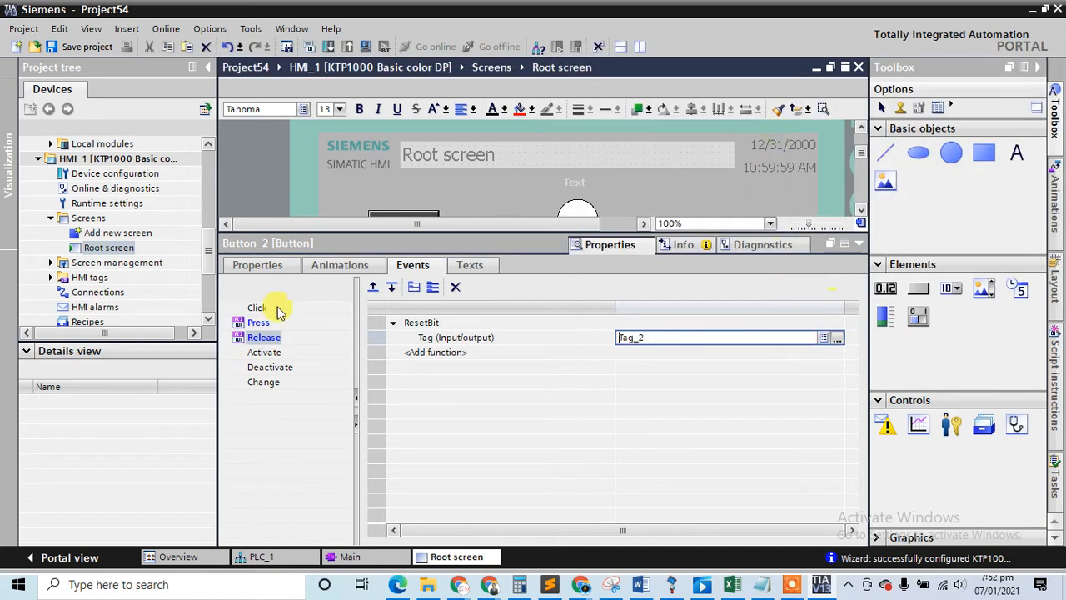
Replace the function on the ON button's Release event with ResetBit and assign Tag_1 as its tag
{"action": "left_click", "coordinate": [423, 213]}
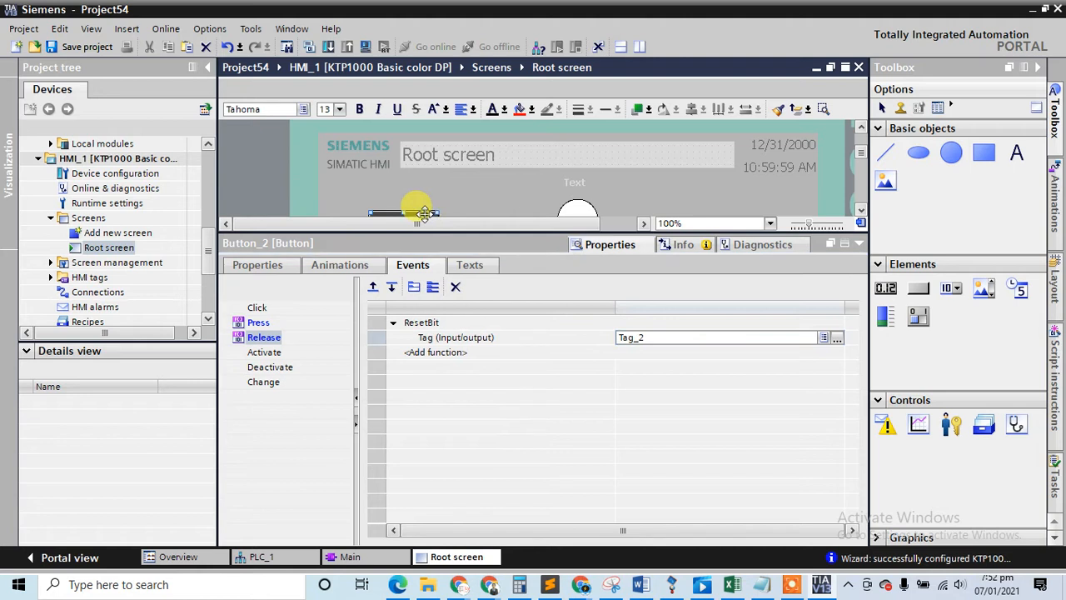
{"action": "left_click", "coordinate": [260, 323]}
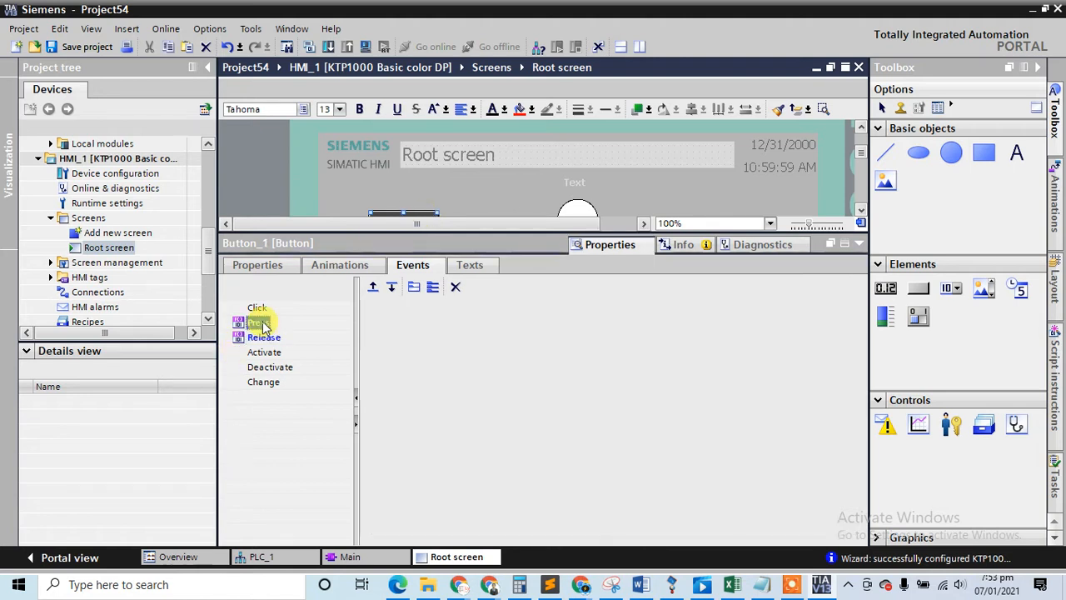
{"action": "left_click", "coordinate": [268, 337]}
{"action": "left_click", "coordinate": [429, 324]}
{"action": "type", "text": "reset"}
{"action": "key", "text": "Return"}
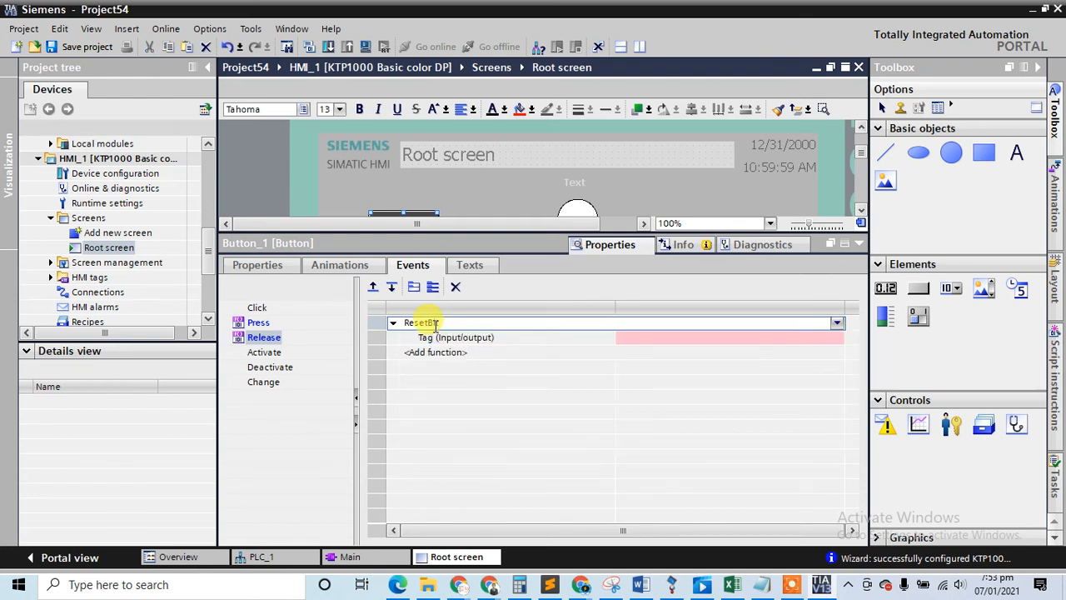
{"action": "left_click", "coordinate": [662, 339]}
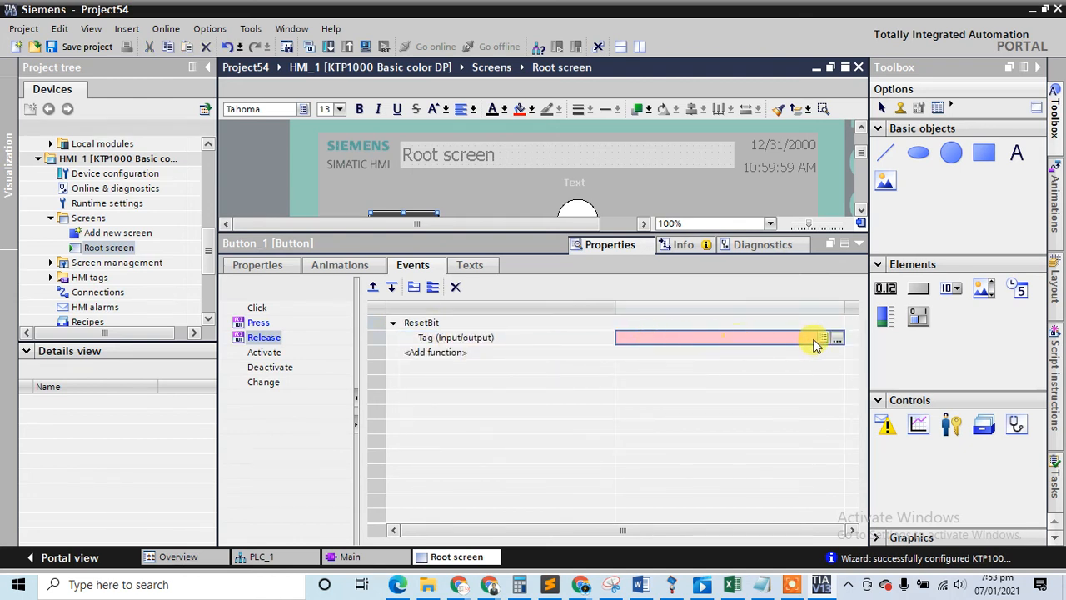
{"action": "left_click", "coordinate": [836, 339]}
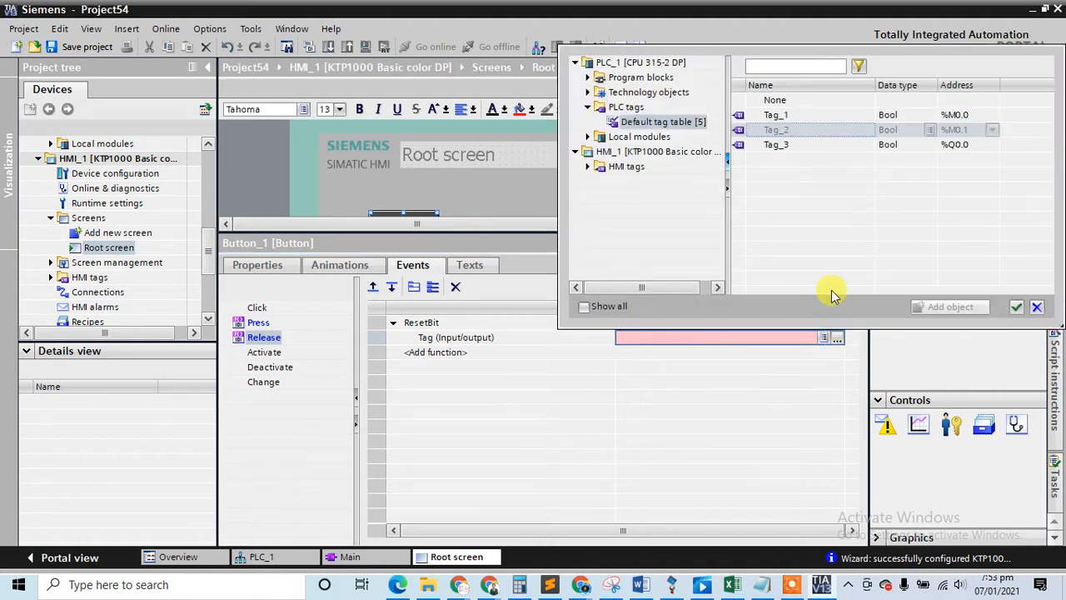
{"action": "double_click", "coordinate": [820, 119]}
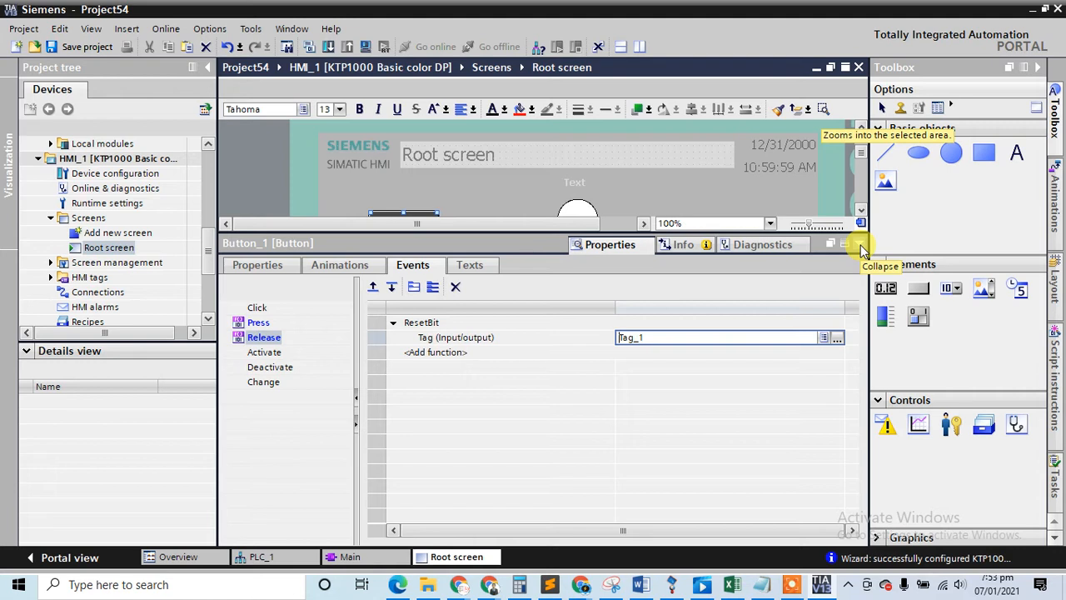
Open the white circle's properties below the Root screen layout and bring up its available animation types
{"action": "left_click", "coordinate": [860, 245]}
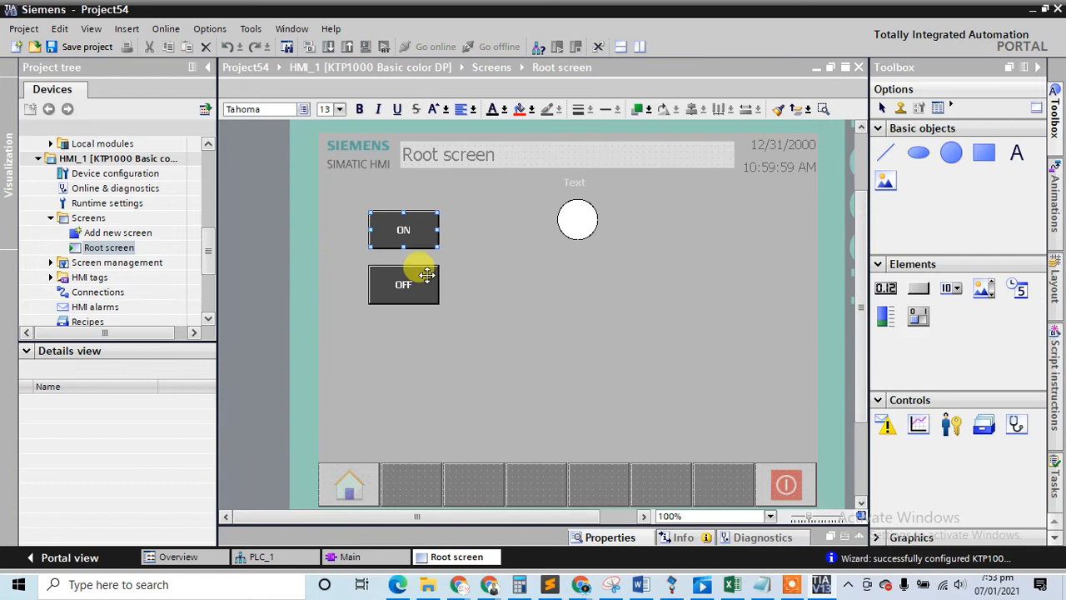
{"action": "left_click", "coordinate": [542, 230]}
{"action": "left_click", "coordinate": [575, 218]}
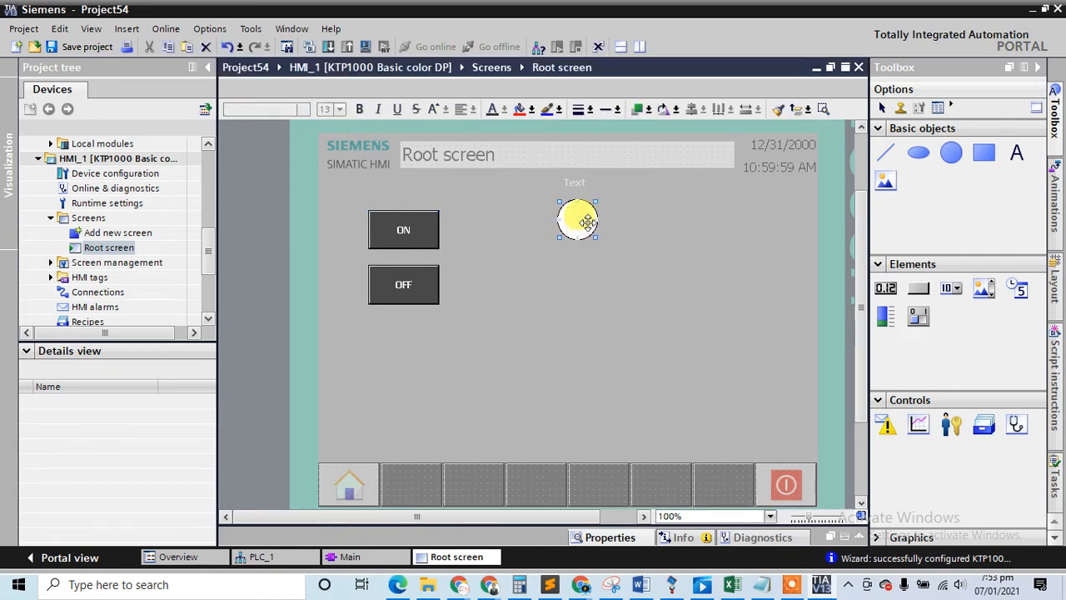
{"action": "right_click", "coordinate": [587, 221]}
{"action": "left_click", "coordinate": [626, 442]}
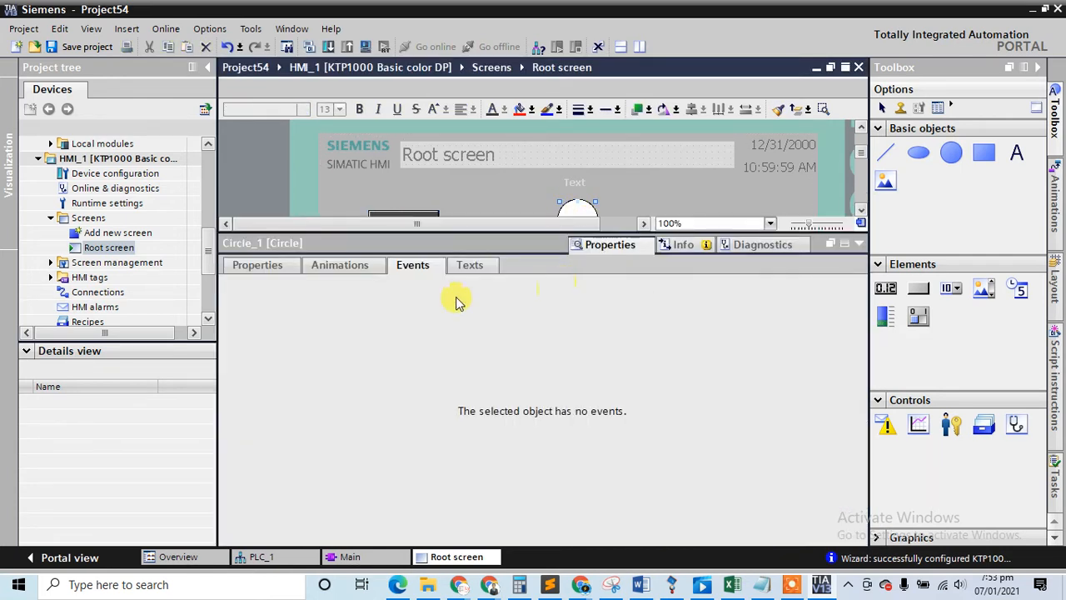
{"action": "left_click", "coordinate": [273, 265]}
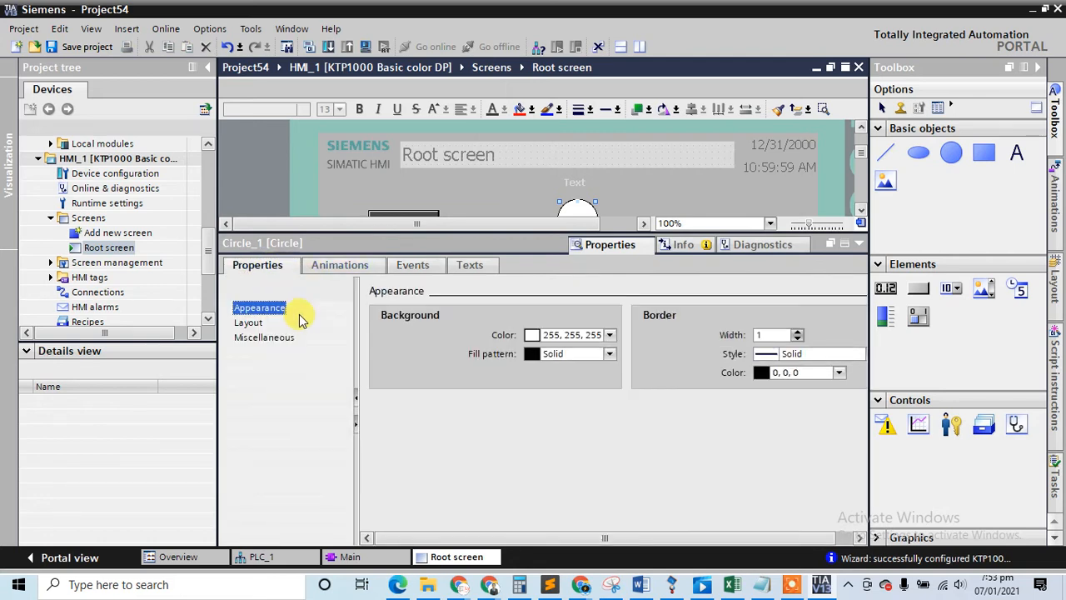
{"action": "left_click", "coordinate": [333, 267]}
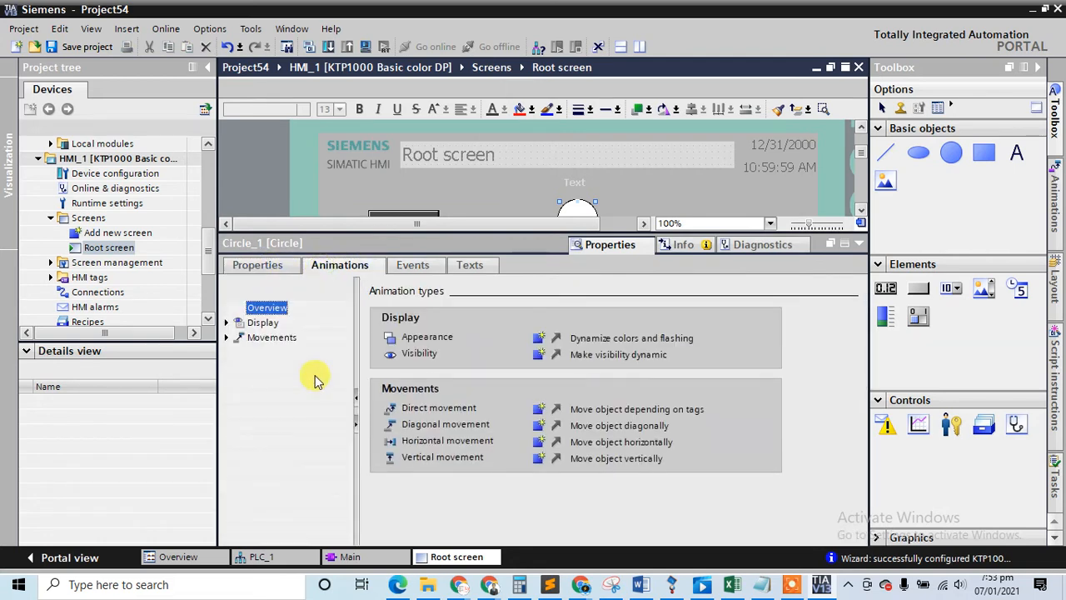
Add an Appearance animation to the circle's Display animations
{"action": "left_click", "coordinate": [261, 324]}
{"action": "double_click", "coordinate": [262, 326]}
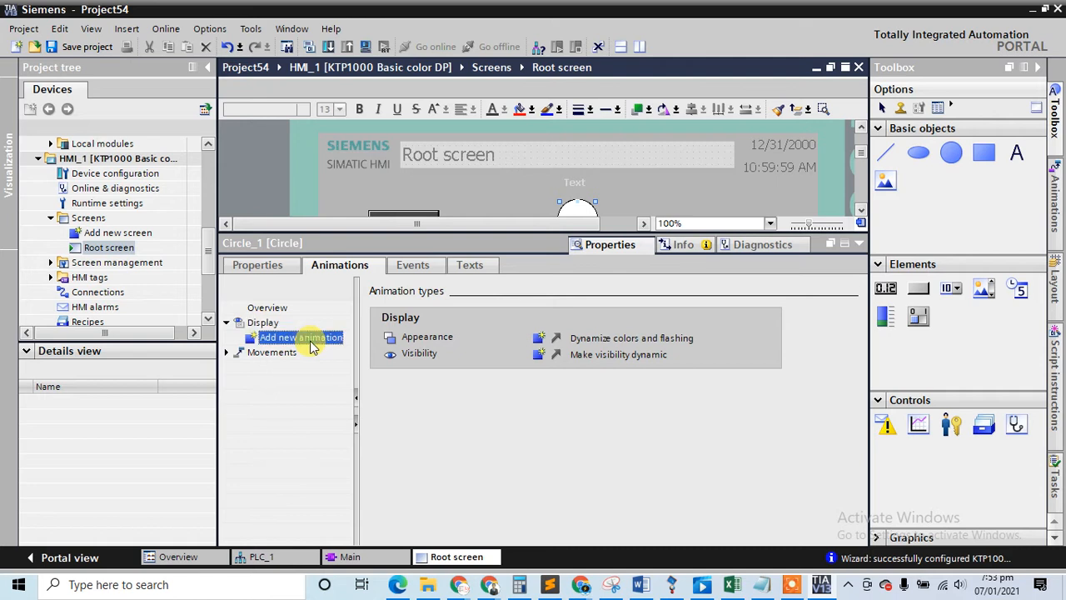
{"action": "double_click", "coordinate": [302, 337]}
{"action": "left_click", "coordinate": [379, 251]}
{"action": "left_click", "coordinate": [387, 266]}
{"action": "key", "text": "Up"}
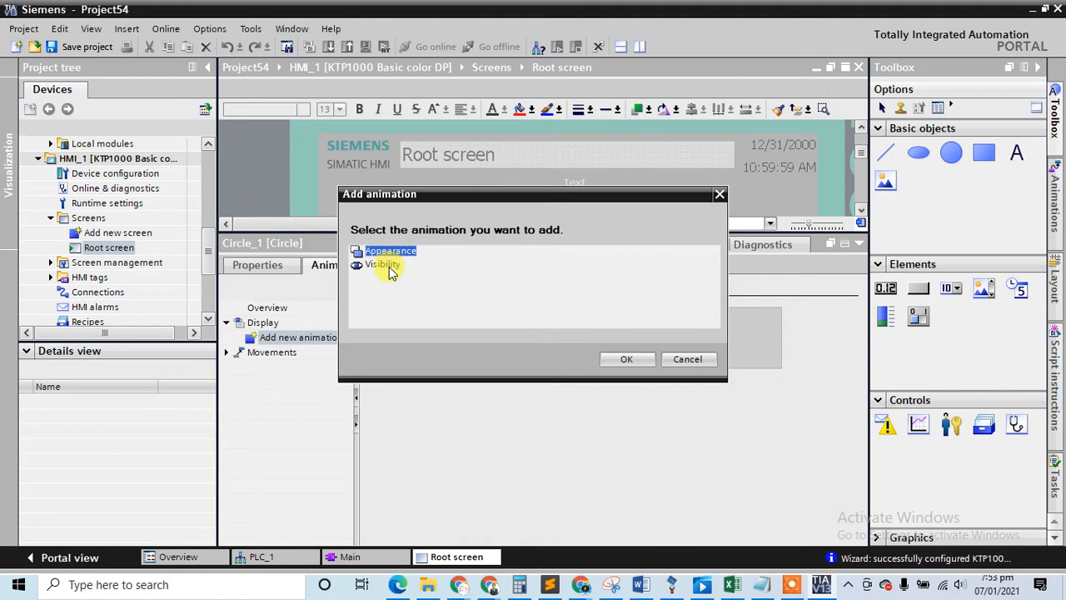
{"action": "key", "text": "Return"}
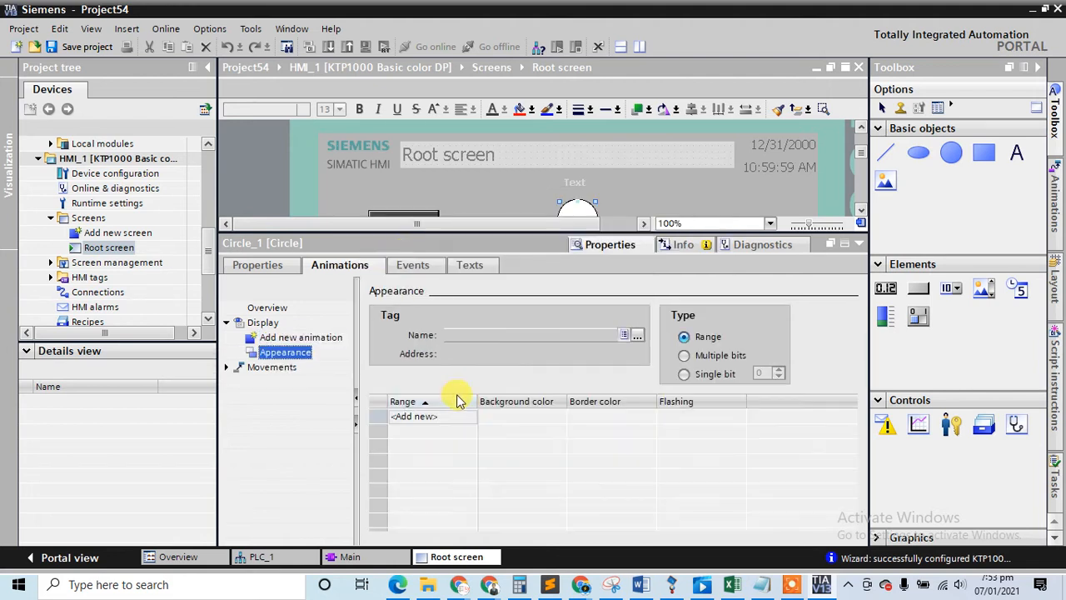
Link the circle's Appearance animation to Tag_3 from PLC_1's default tag table and add a first range row for value 0
{"action": "left_click", "coordinate": [638, 335]}
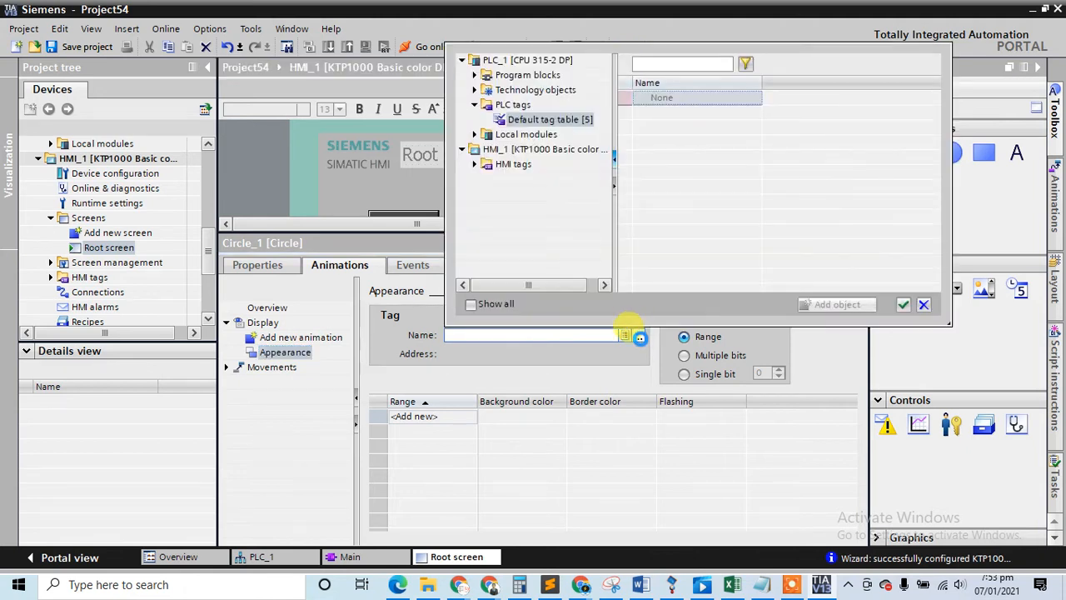
{"action": "double_click", "coordinate": [670, 144]}
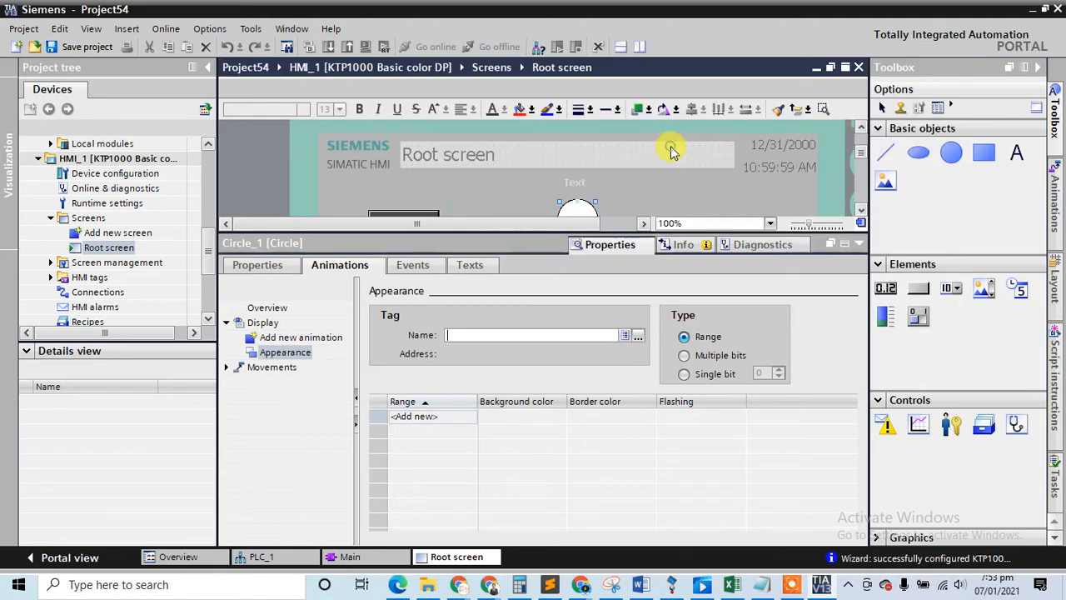
{"action": "double_click", "coordinate": [416, 416]}
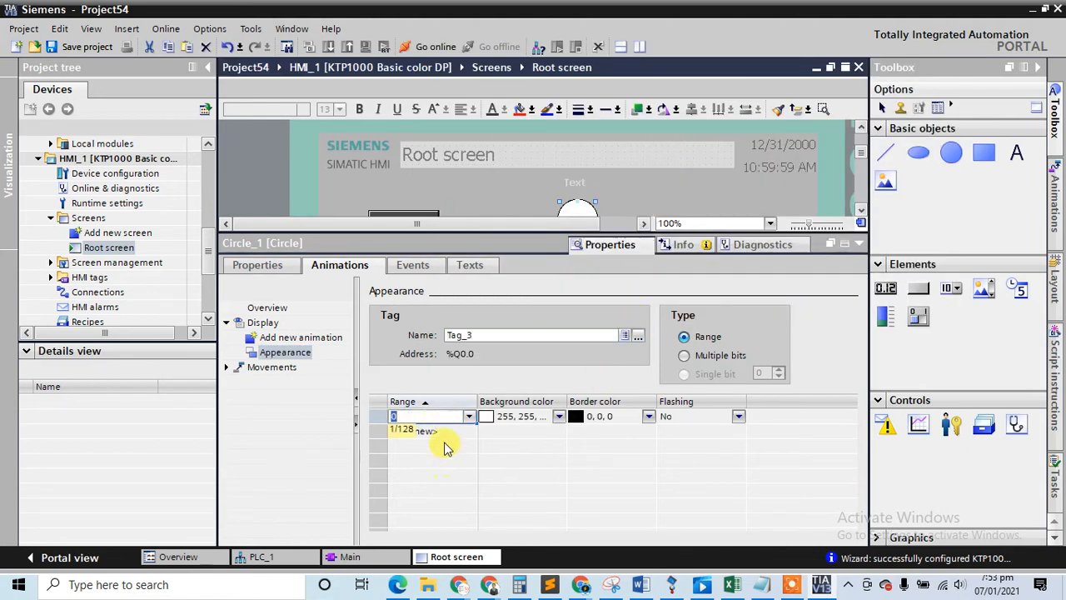
Add a range row for value 1 to the circle's Appearance animation and set range 0's background color to red (255, 0, 31)
{"action": "double_click", "coordinate": [442, 434]}
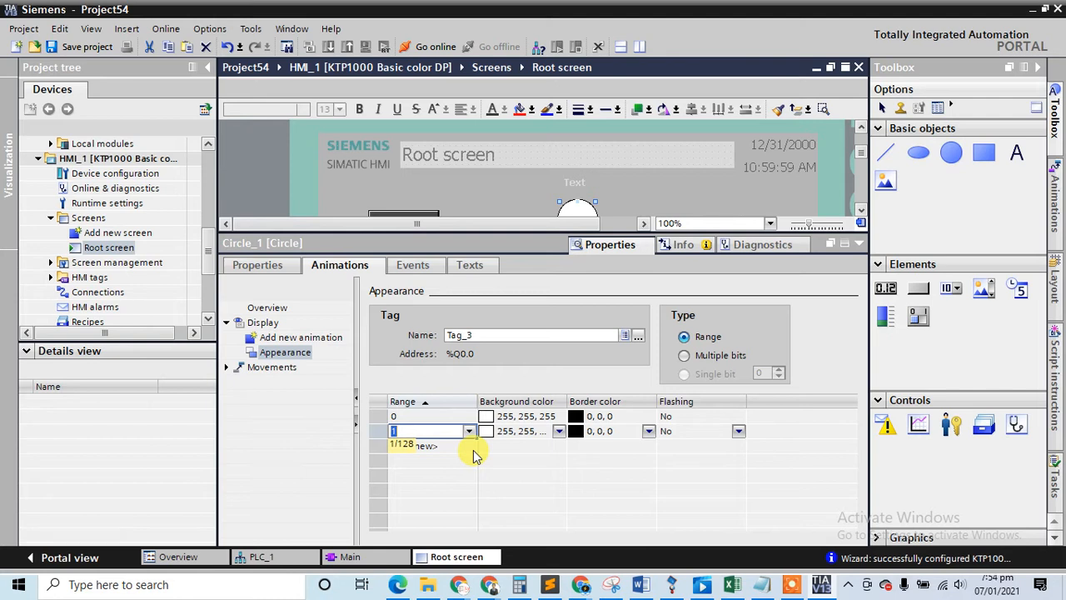
{"action": "left_click", "coordinate": [555, 421]}
{"action": "left_click", "coordinate": [559, 417]}
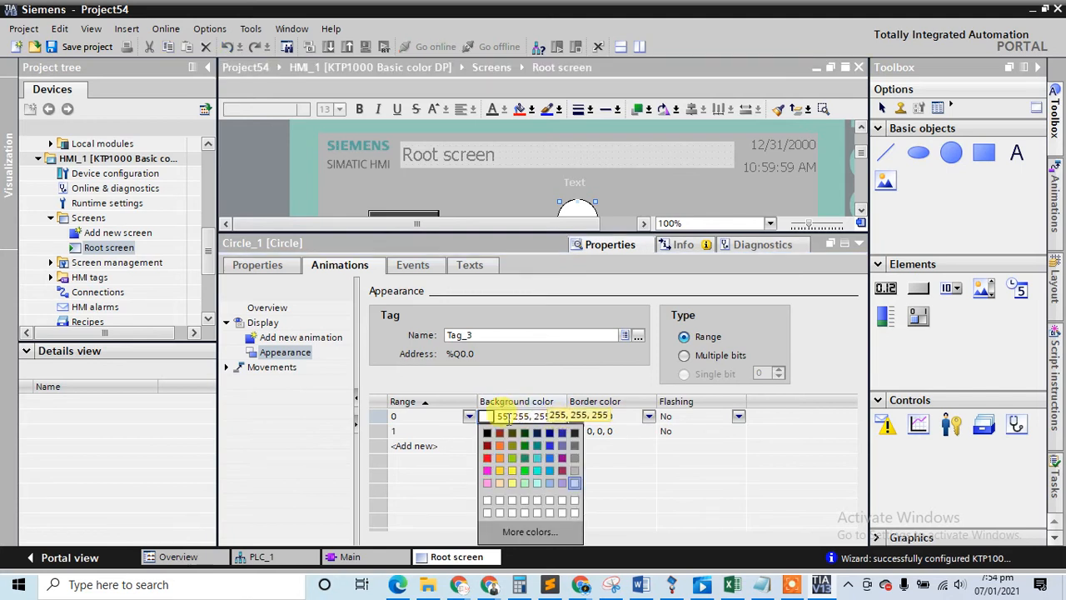
{"action": "left_click", "coordinate": [430, 433]}
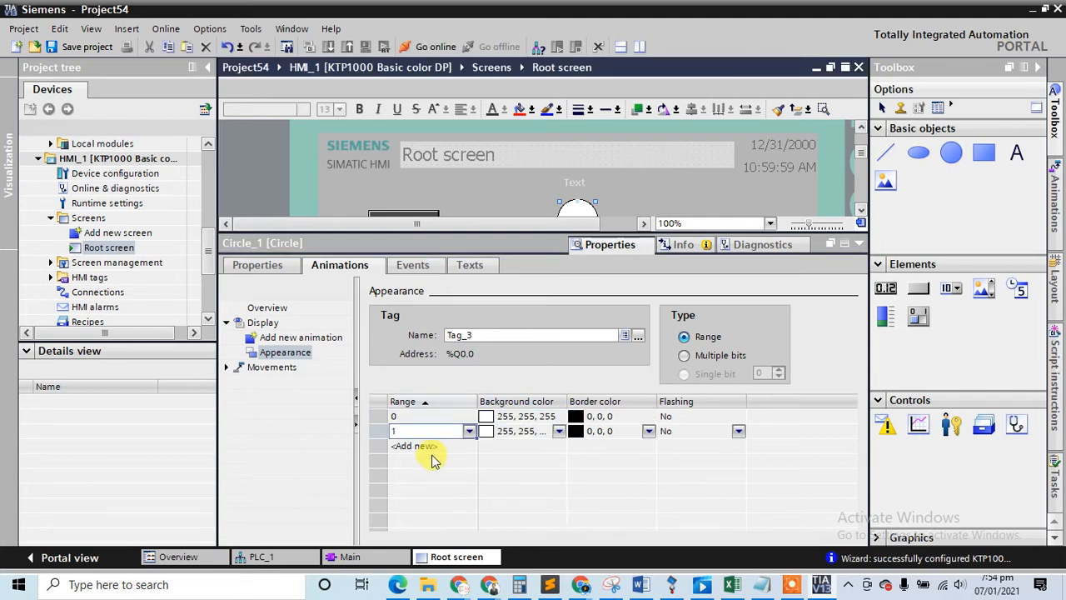
{"action": "left_click", "coordinate": [543, 418]}
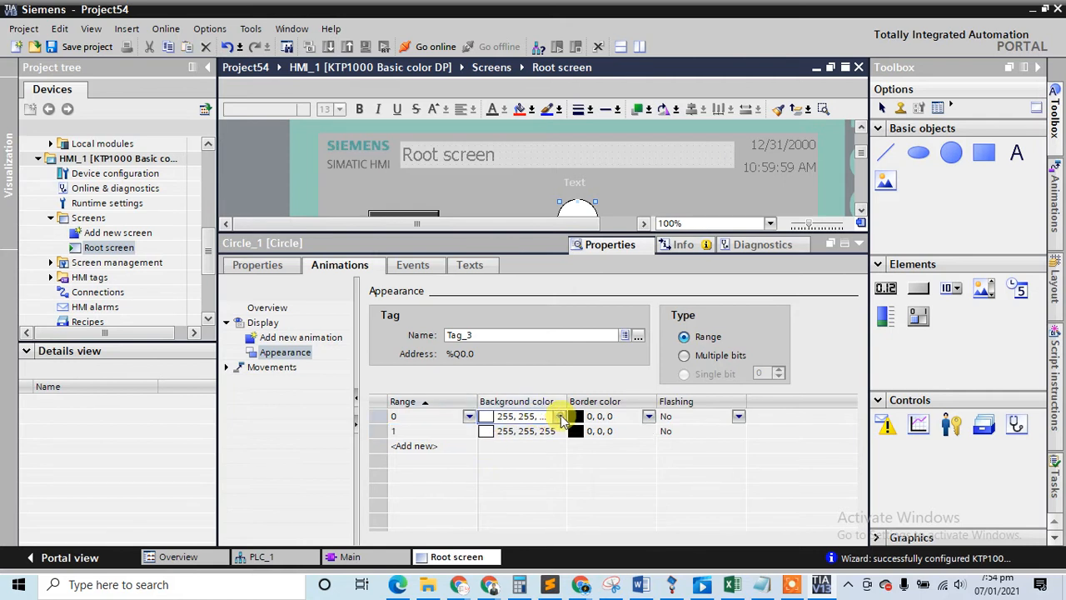
{"action": "left_click", "coordinate": [561, 416]}
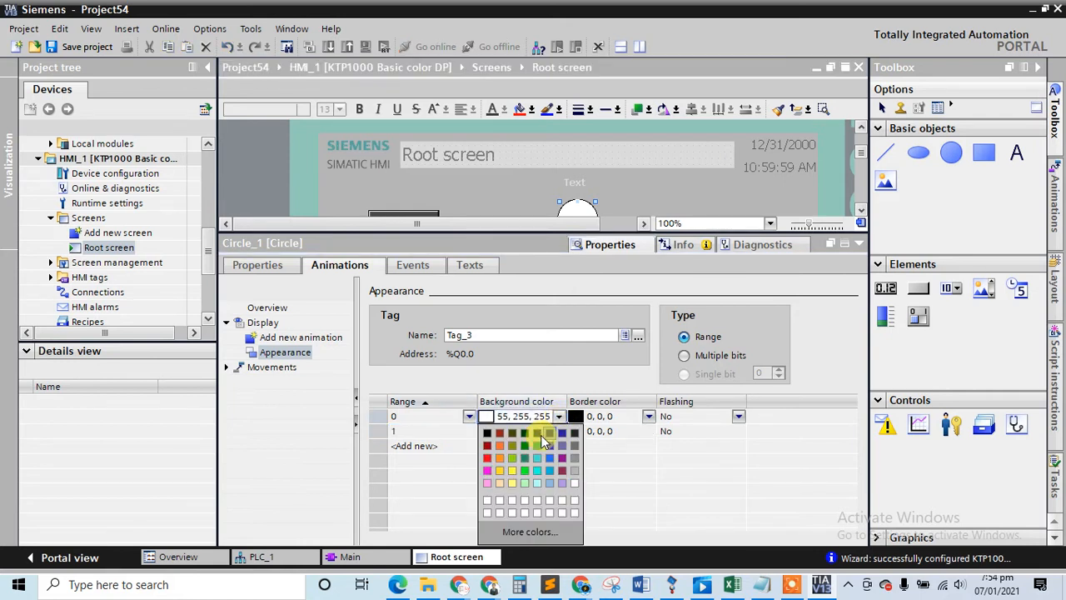
{"action": "left_click", "coordinate": [485, 458]}
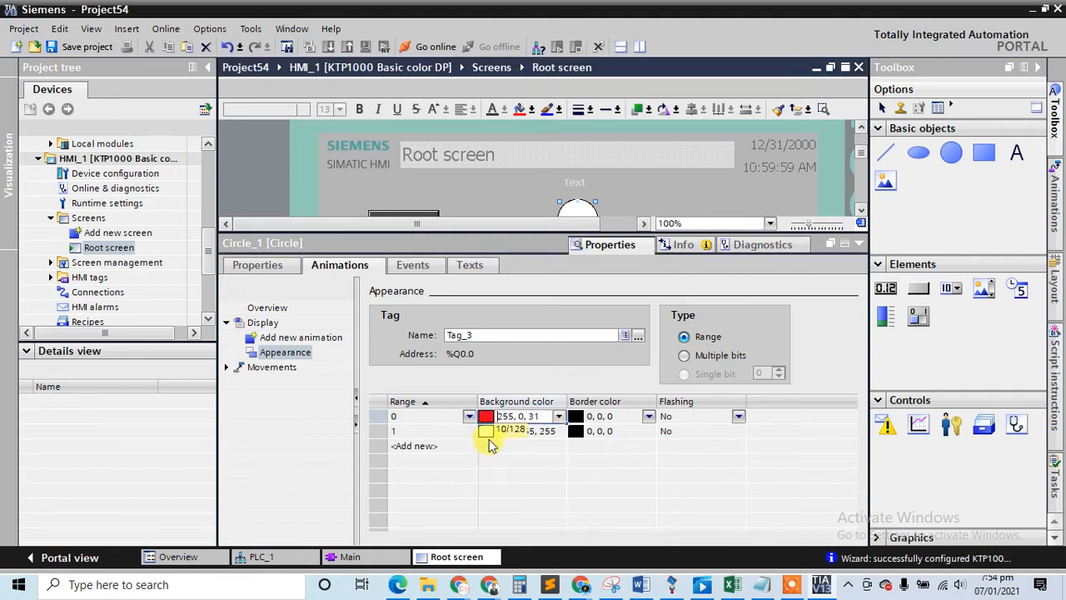
Set range 1's background color to green (0, 255, 31) and collapse the circle's properties
{"action": "left_click", "coordinate": [521, 431]}
{"action": "left_click", "coordinate": [557, 431]}
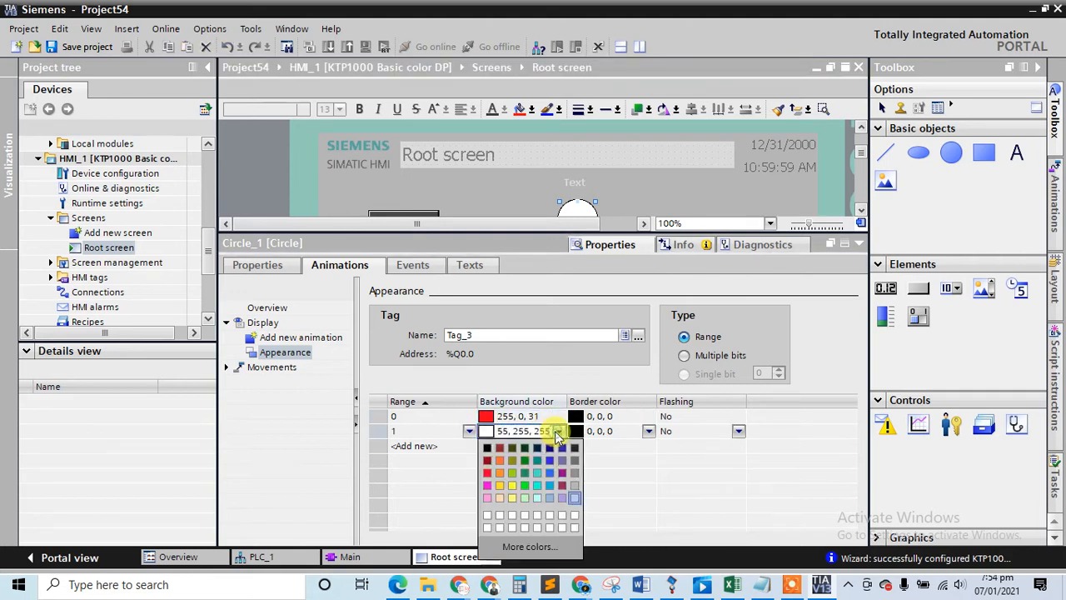
{"action": "left_click", "coordinate": [524, 484]}
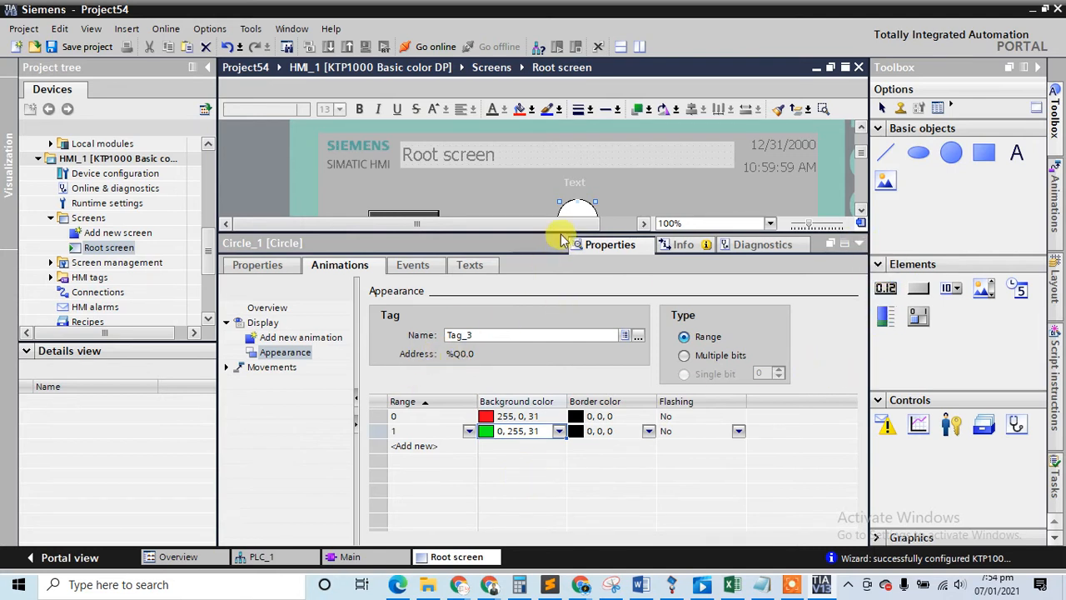
{"action": "left_click", "coordinate": [861, 242]}
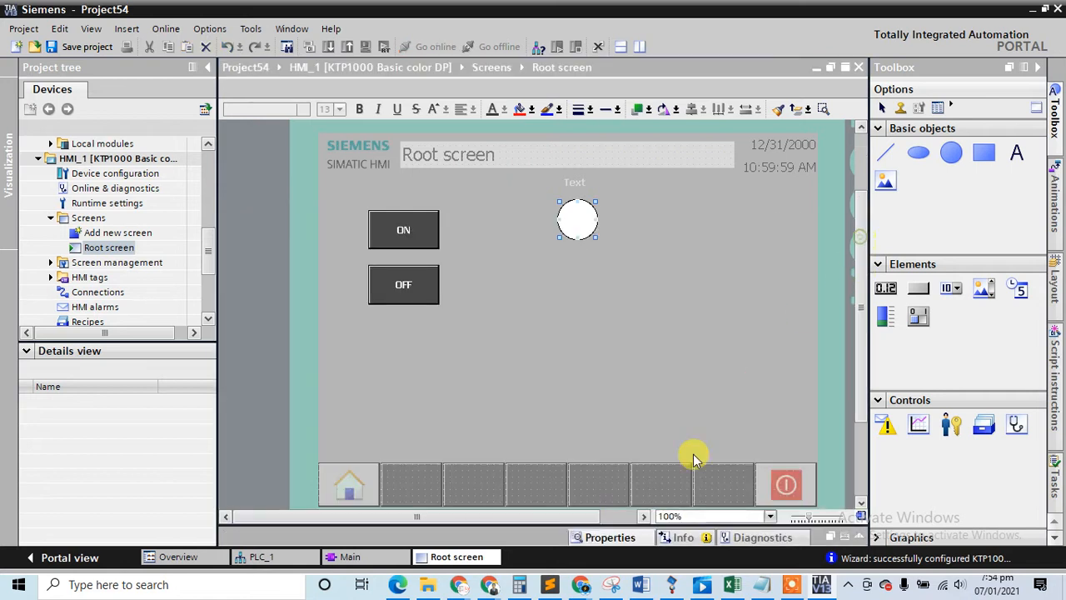
Start the simulation of PLC_1 from the Main block and accept disabling all other online interfaces
{"action": "left_click", "coordinate": [350, 556]}
{"action": "left_click", "coordinate": [329, 47]}
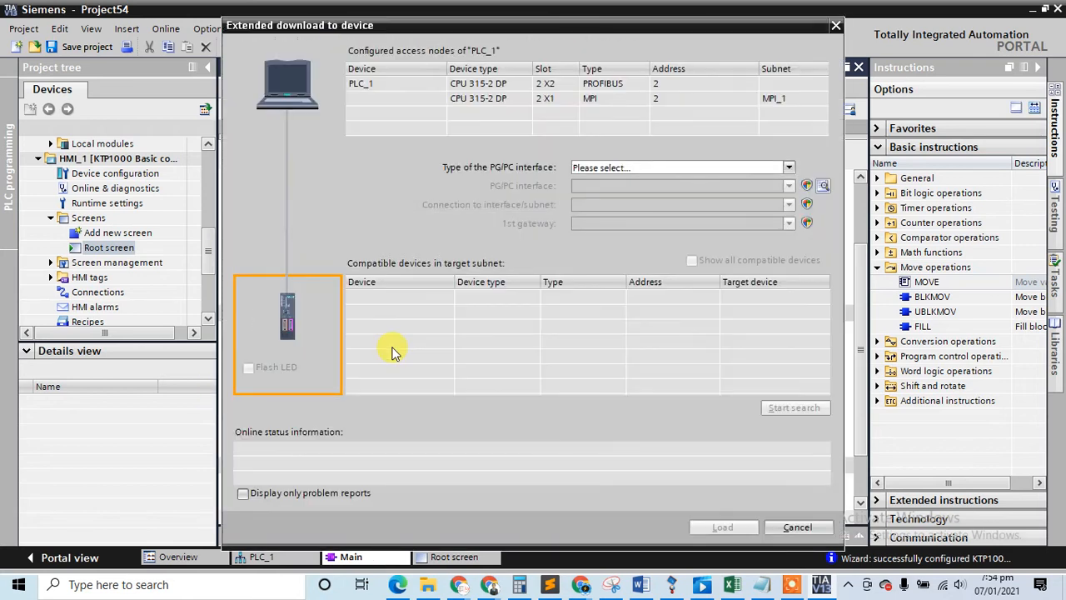
{"action": "left_click", "coordinate": [835, 25]}
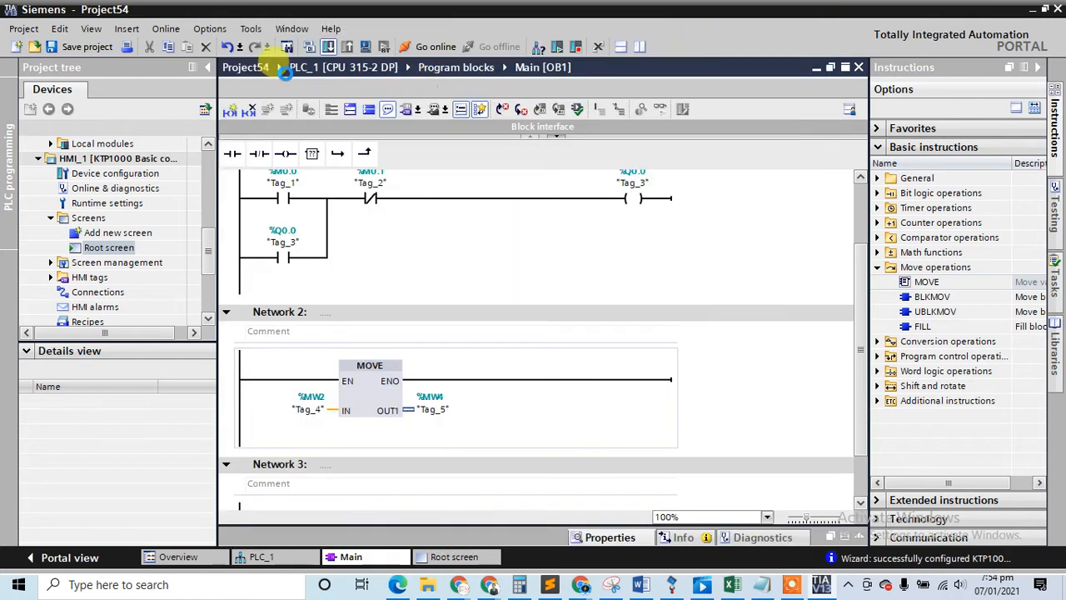
{"action": "left_click", "coordinate": [350, 47]}
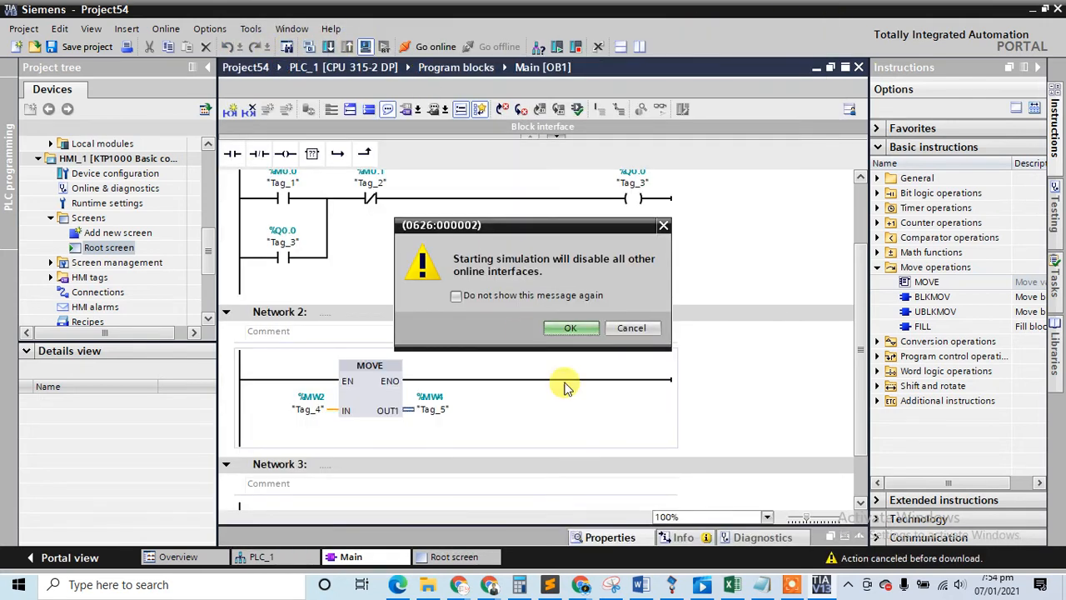
{"action": "left_click", "coordinate": [572, 330]}
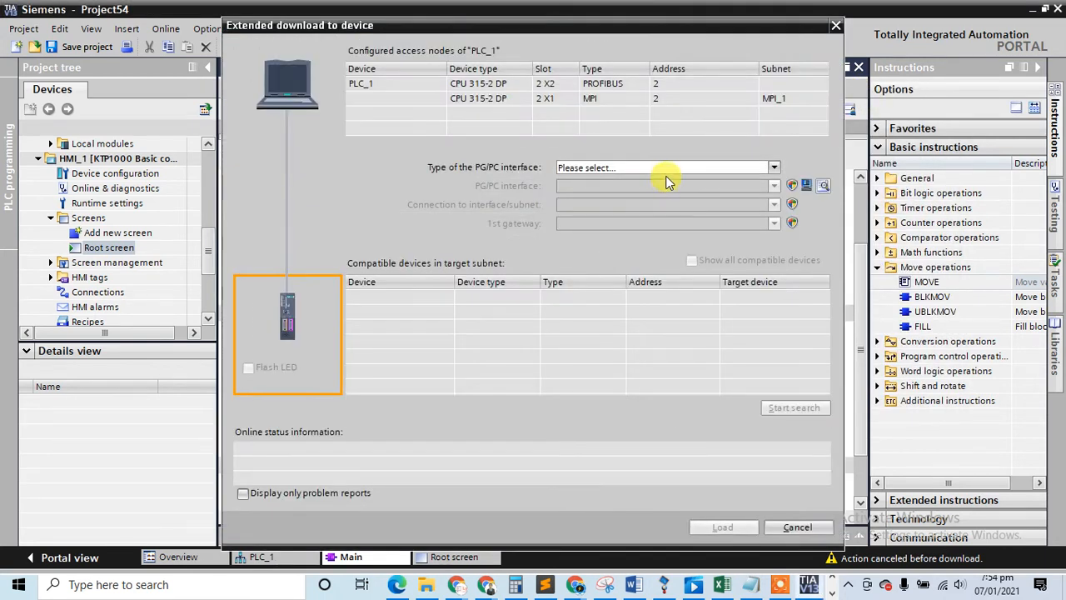
Search for the simulated PLC using a PROFIBUS interface through PLCSIM and load the PLC_1 program with Main [OB1] into it
{"action": "left_click", "coordinate": [666, 168]}
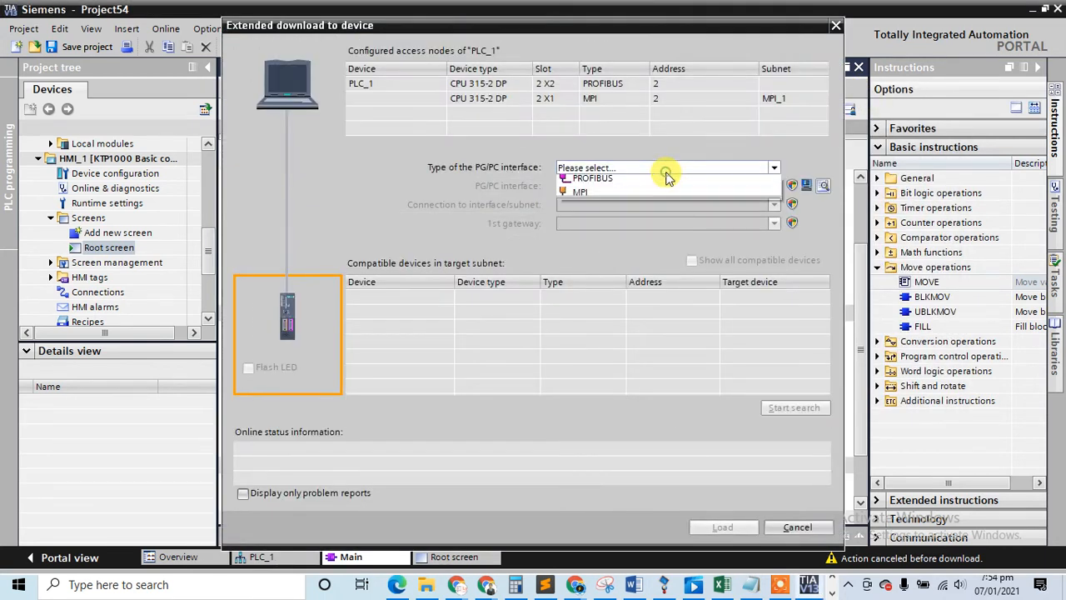
{"action": "left_click", "coordinate": [663, 183]}
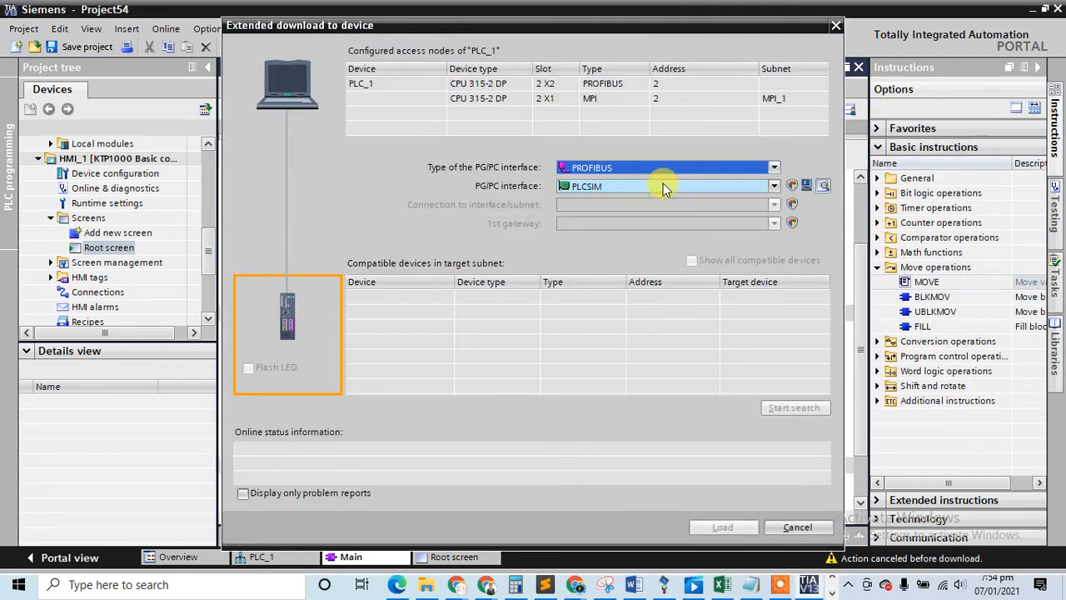
{"action": "left_click", "coordinate": [797, 409]}
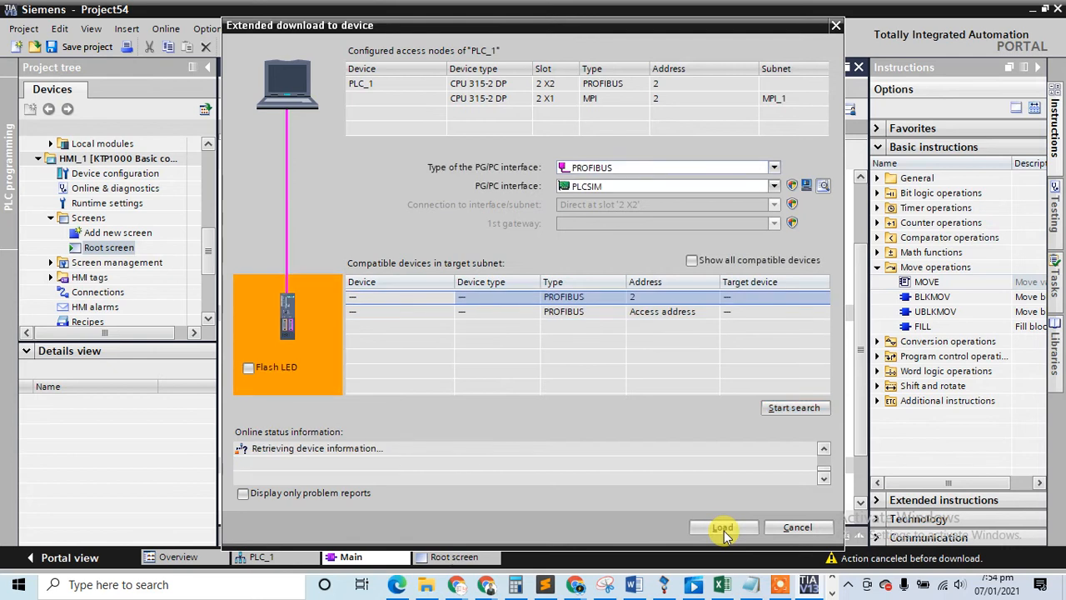
{"action": "left_click", "coordinate": [723, 529]}
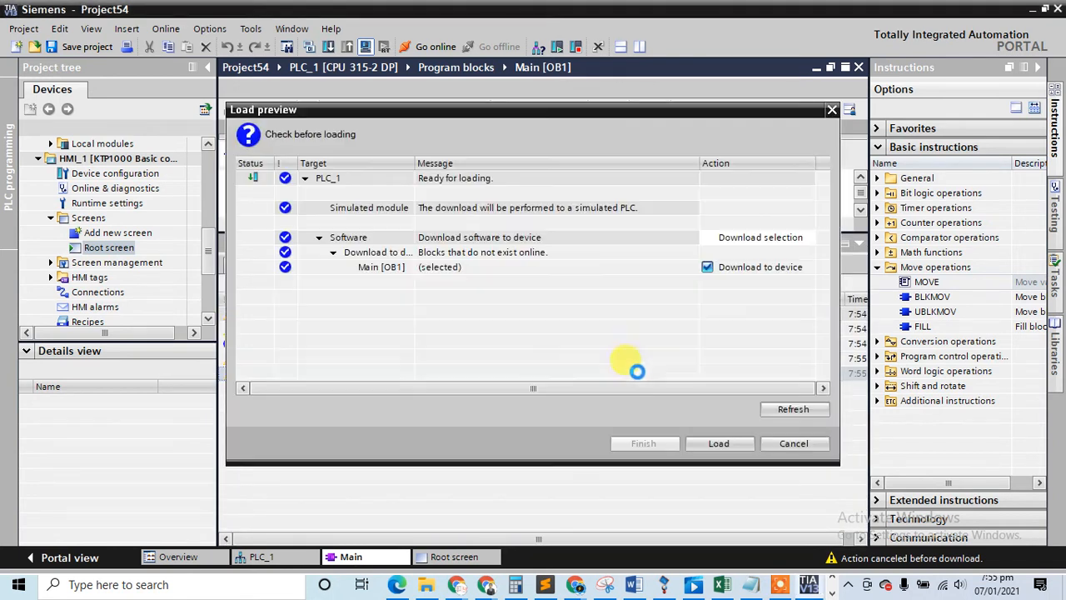
{"action": "left_click", "coordinate": [703, 448]}
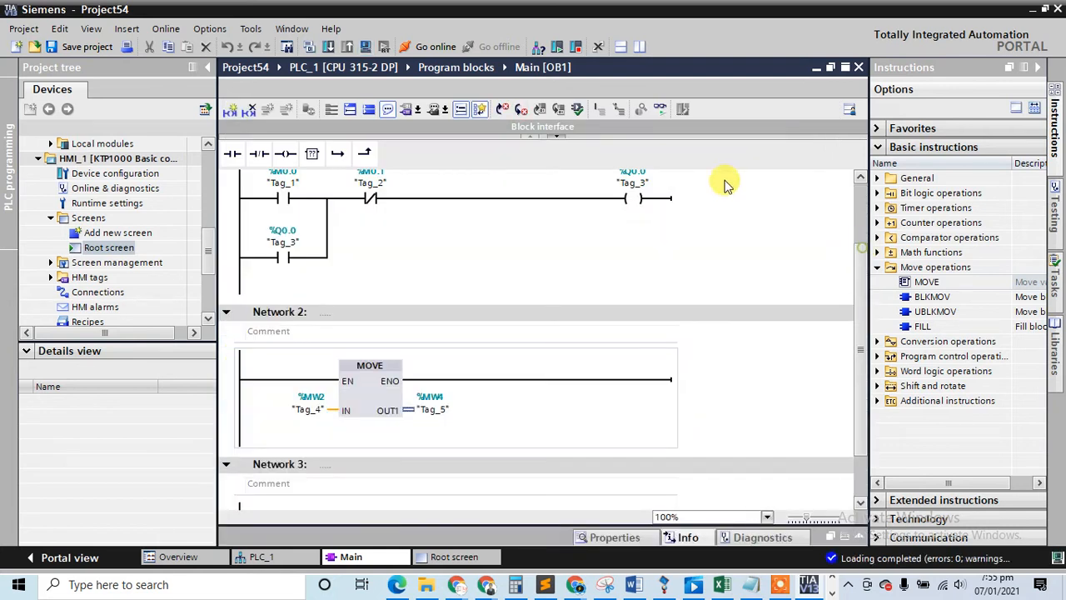
Turn on monitoring for the Main block and switch the simulated CPU to RUN-P in S7-PLCSIM
{"action": "left_click", "coordinate": [660, 110]}
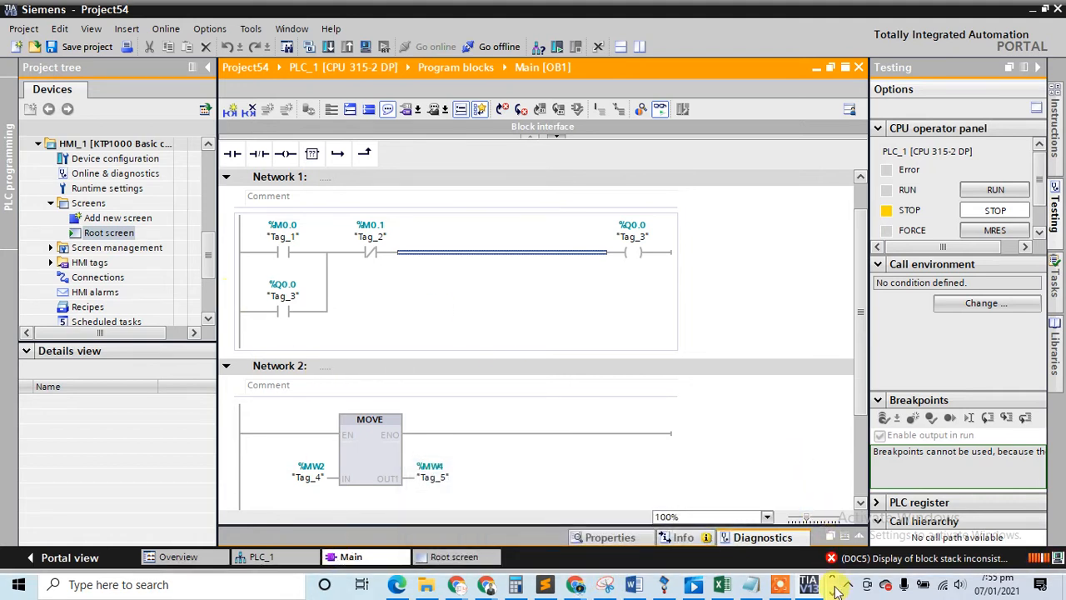
{"action": "right_click", "coordinate": [754, 589]}
{"action": "left_click", "coordinate": [741, 552]}
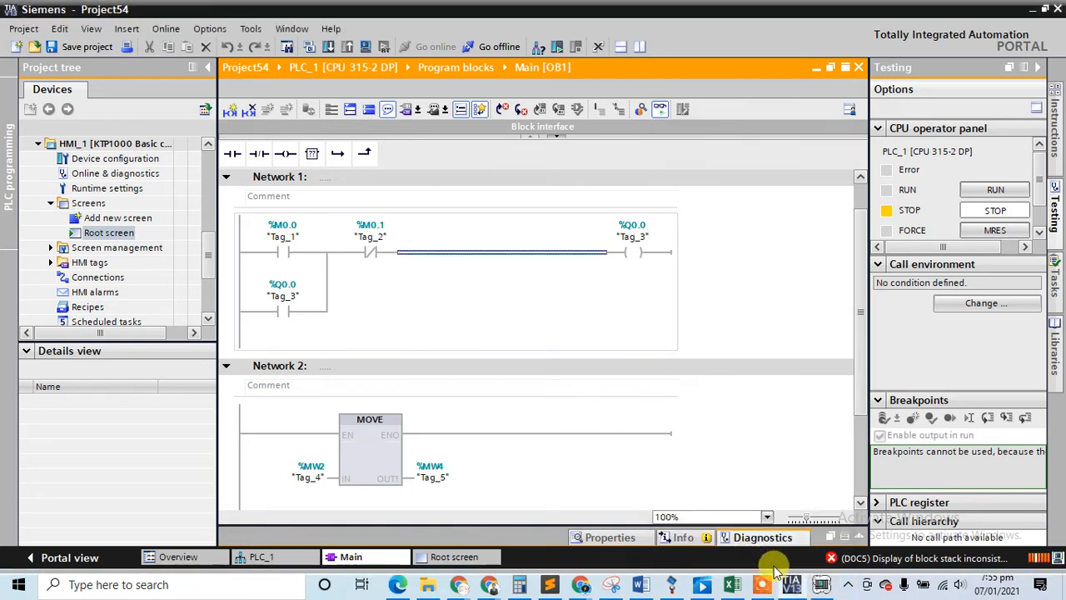
{"action": "left_click", "coordinate": [821, 584]}
{"action": "left_click", "coordinate": [768, 252]}
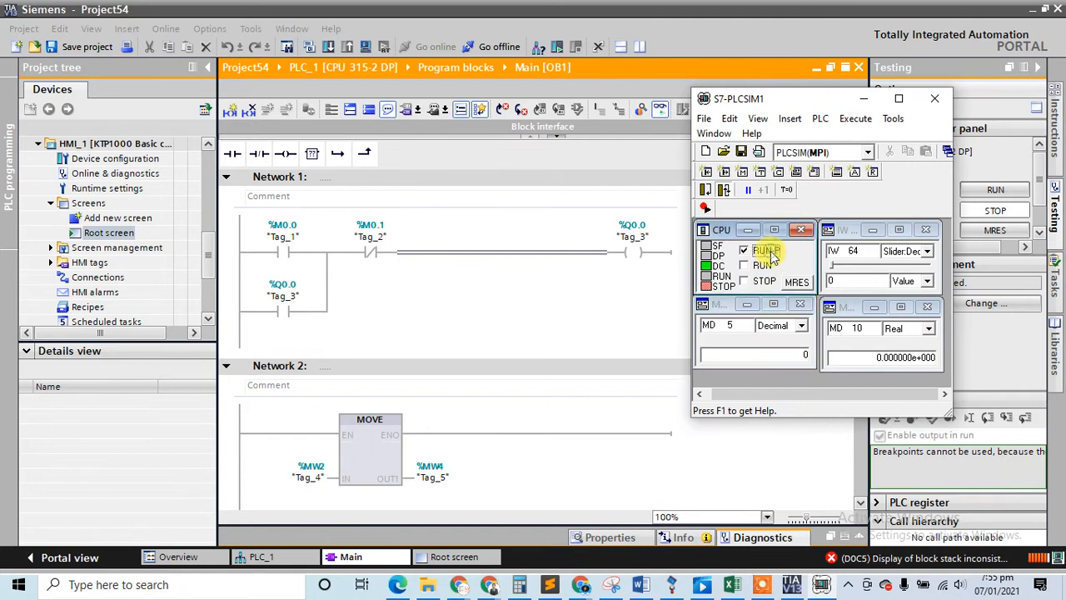
Close the IW 64, MD 10 and MD 5 windows in S7-PLCSIM and minimize the simulator
{"action": "left_click", "coordinate": [926, 229]}
{"action": "left_click", "coordinate": [927, 307]}
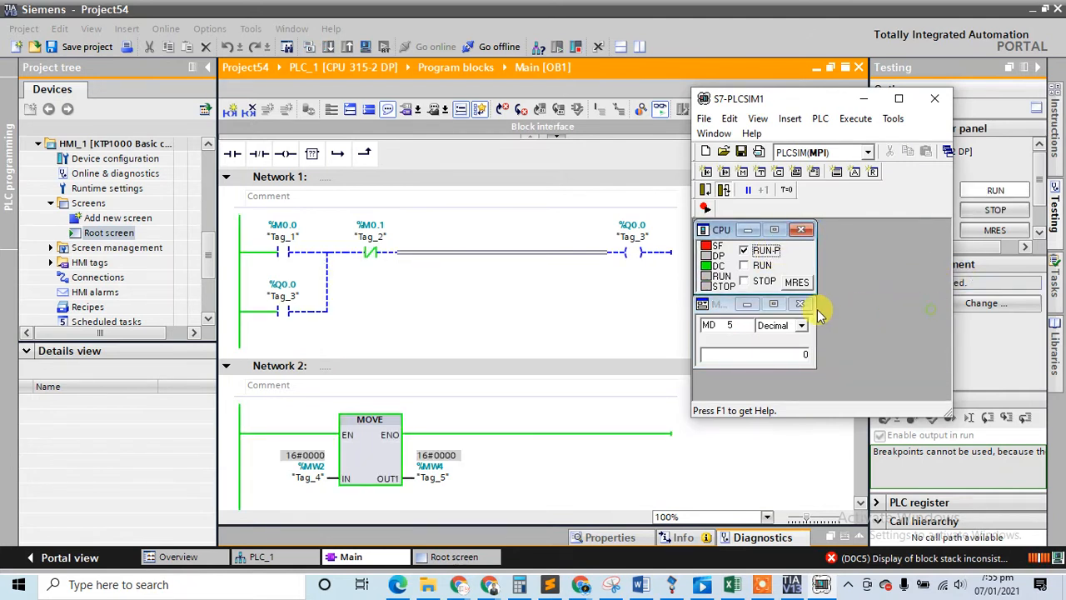
{"action": "left_click", "coordinate": [800, 303]}
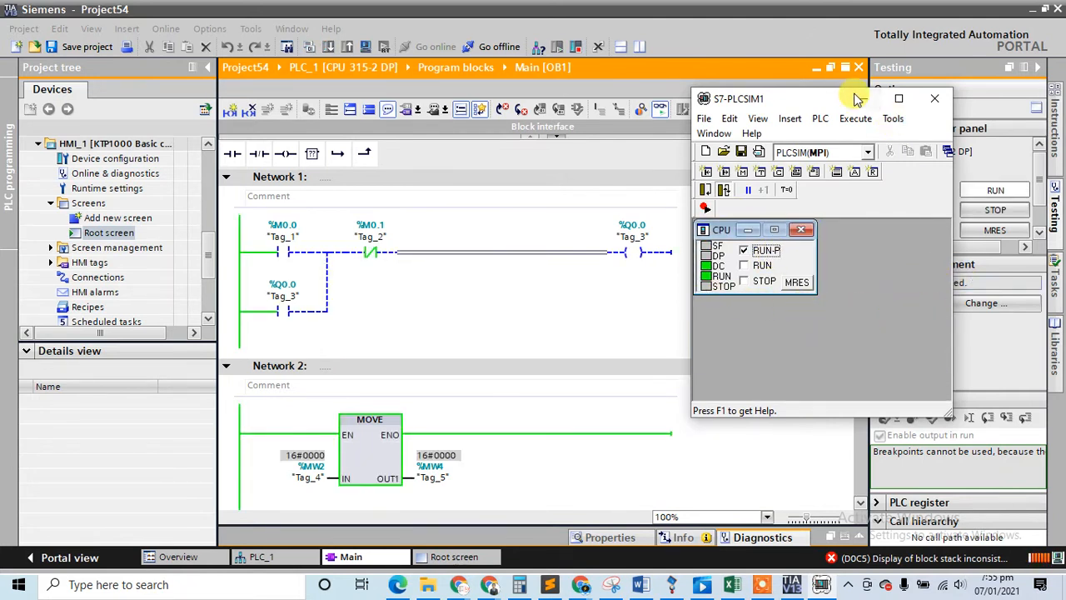
{"action": "left_click", "coordinate": [860, 99]}
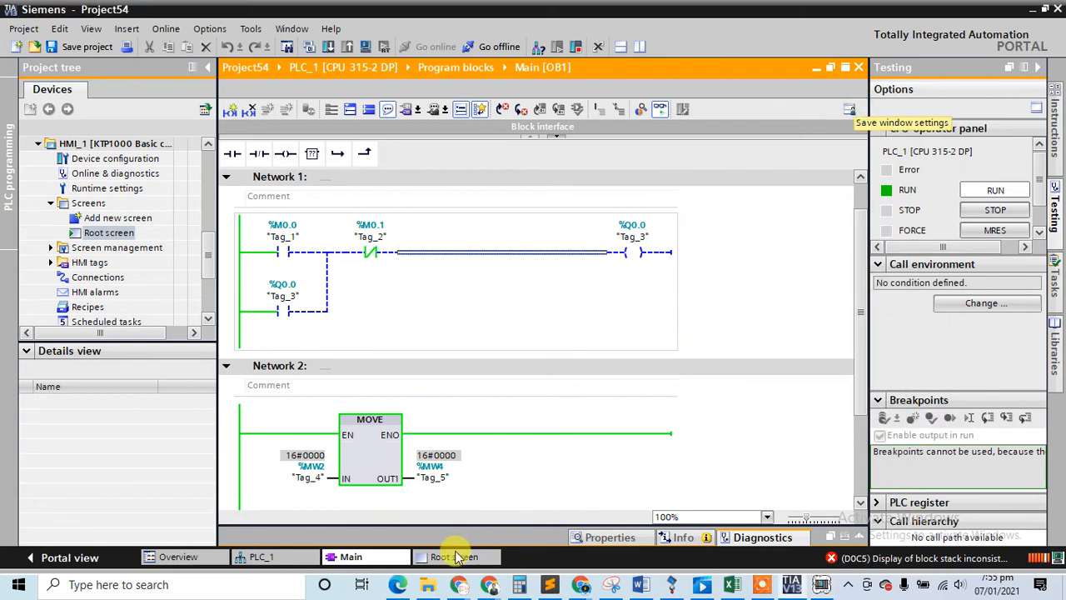
Start the HMI simulation from the Root screen
{"action": "left_click", "coordinate": [457, 556]}
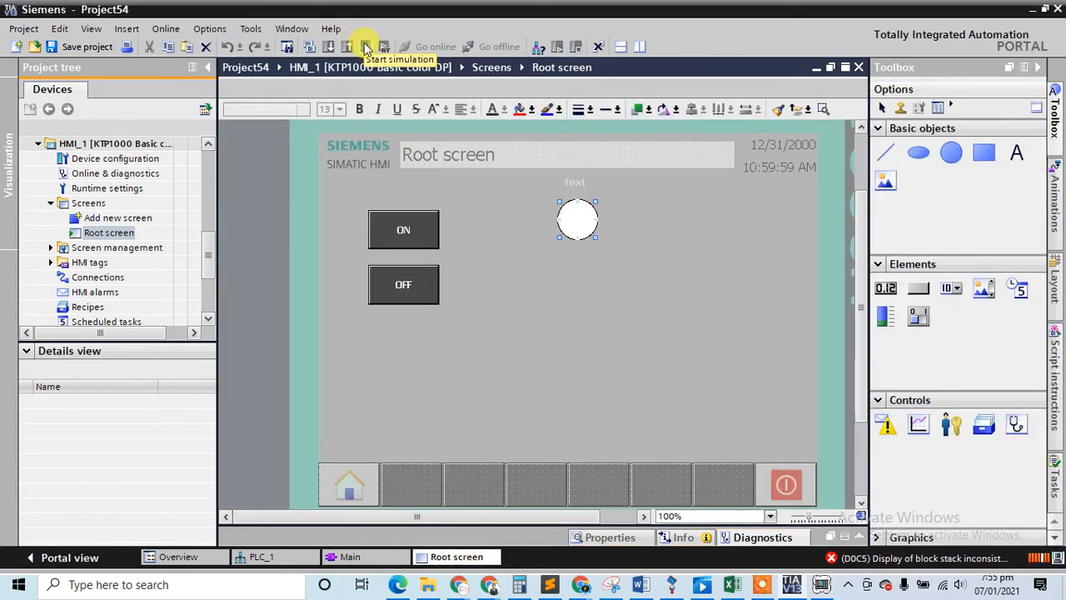
{"action": "left_click", "coordinate": [365, 48]}
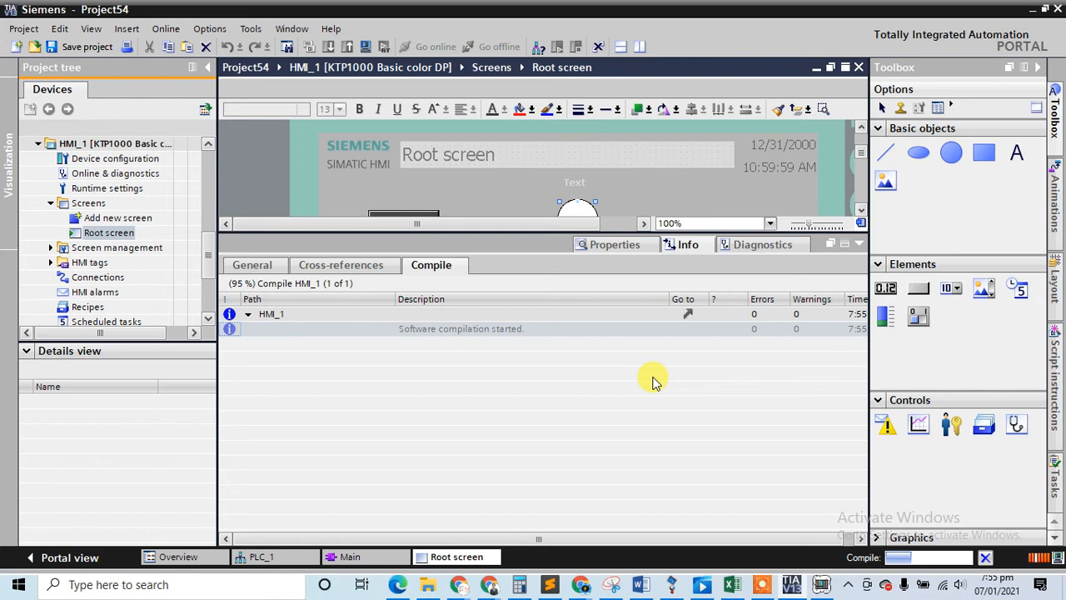
{"action": "left_click", "coordinate": [632, 341]}
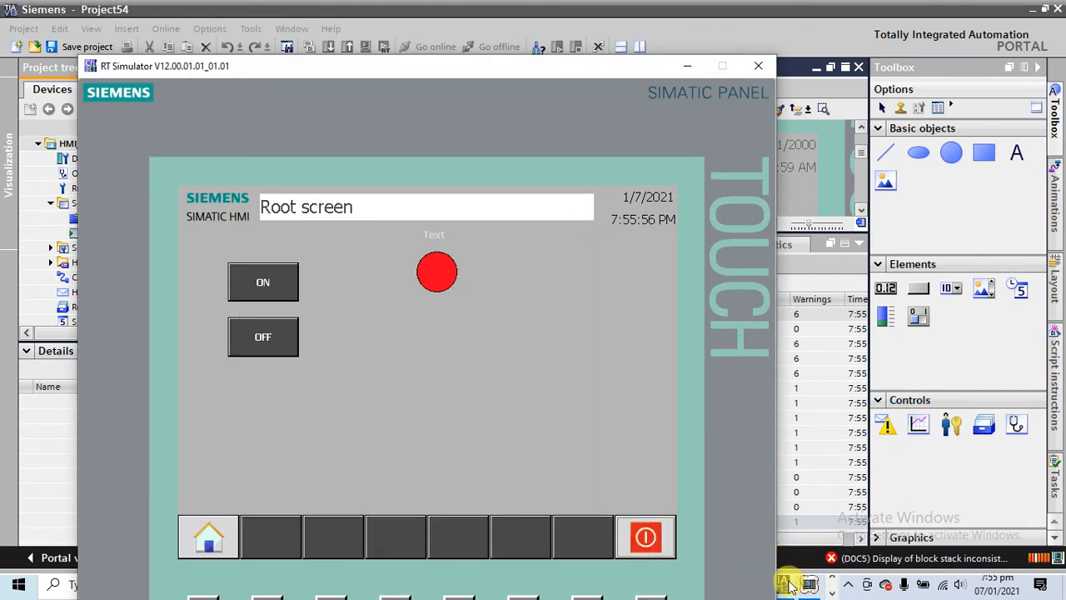
Arrange the RT Simulator window beside the monitored networks of Main, with the compile results collapsed
{"action": "left_click_drag", "start_coordinate": [588, 68], "coordinate": [1063, 196]}
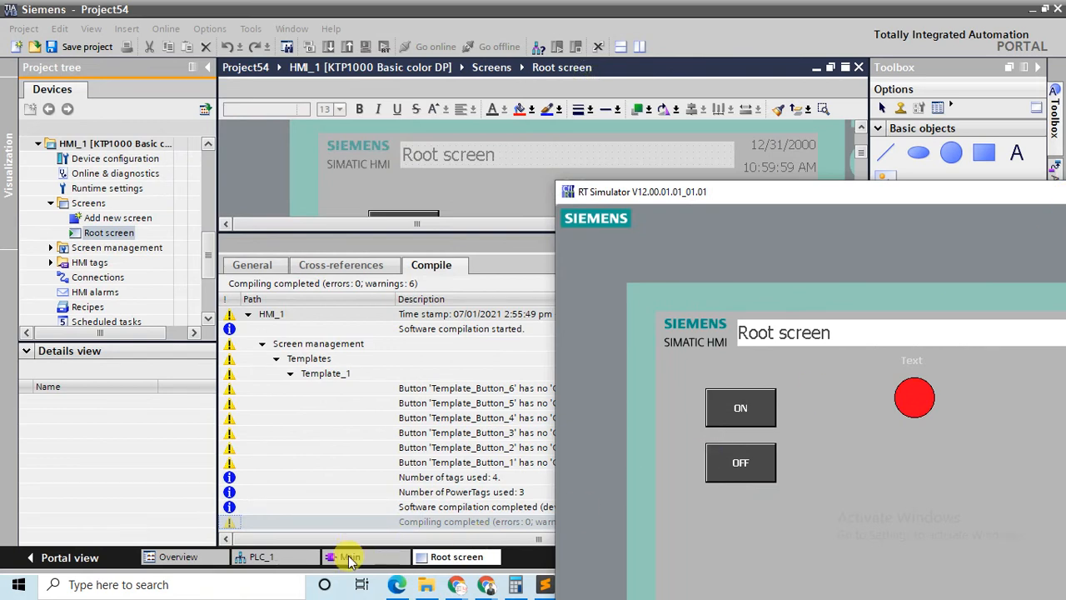
{"action": "left_click", "coordinate": [348, 556]}
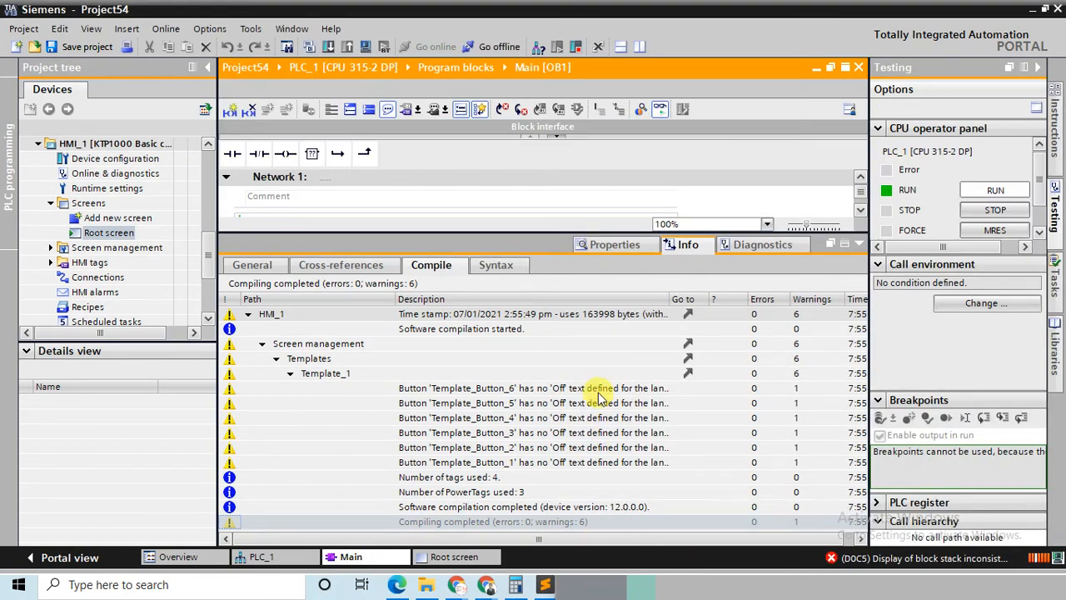
{"action": "left_click", "coordinate": [845, 244]}
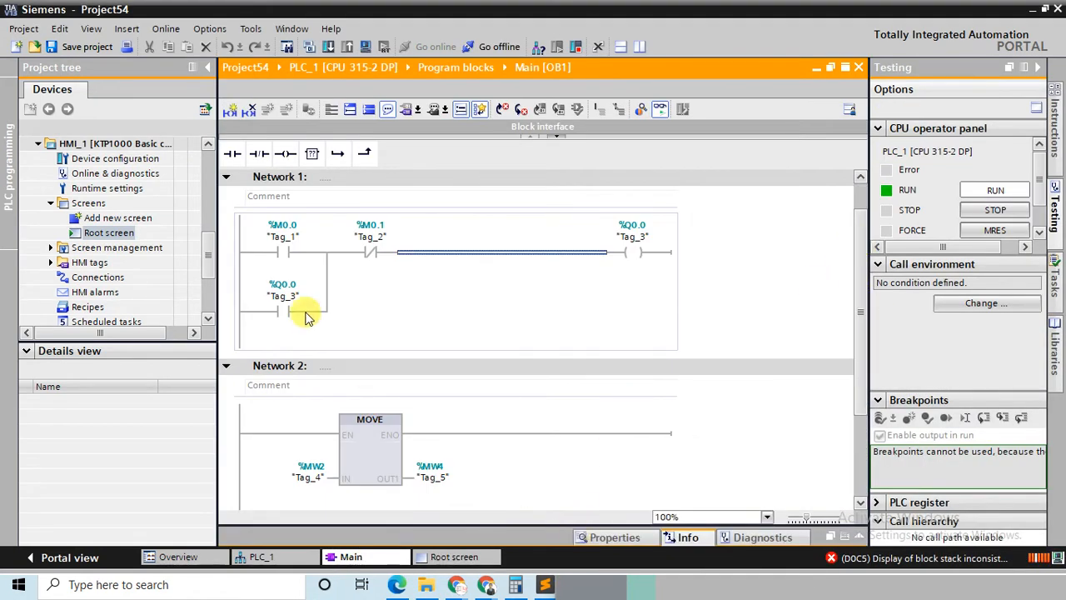
{"action": "left_click", "coordinate": [240, 329]}
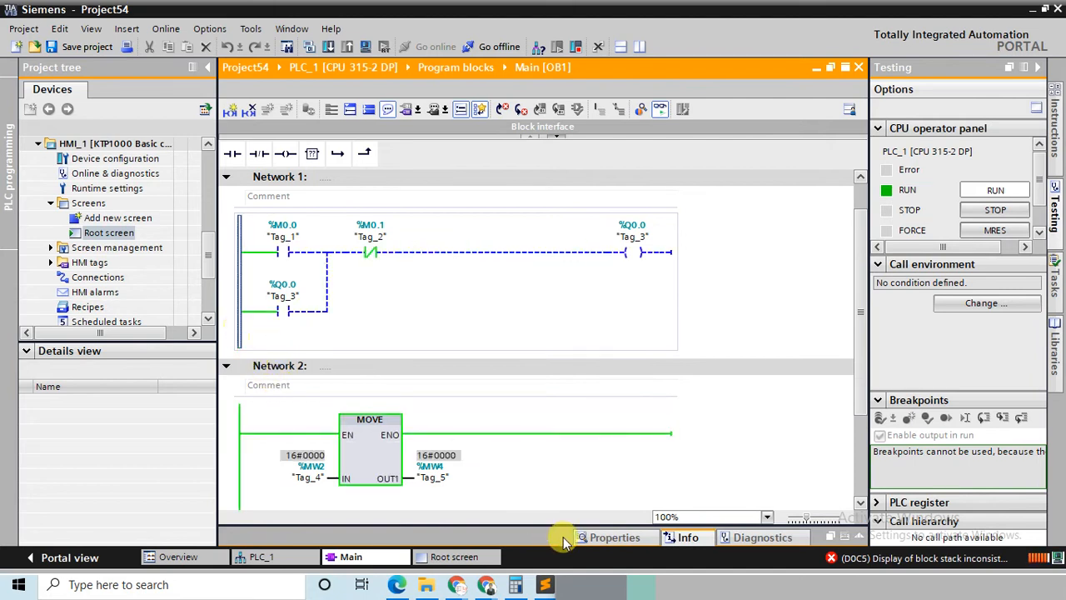
{"action": "left_click", "coordinate": [541, 585]}
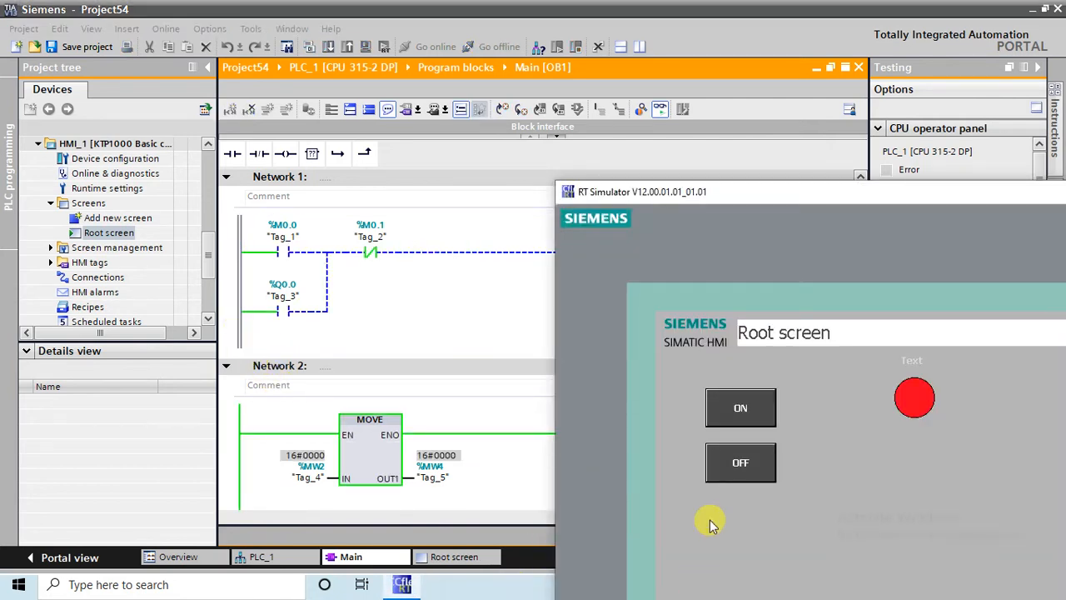
Test the latching circuit with the simulated panel's ON and OFF buttons, and move the RT Simulator back fully into view
{"action": "left_click", "coordinate": [756, 412]}
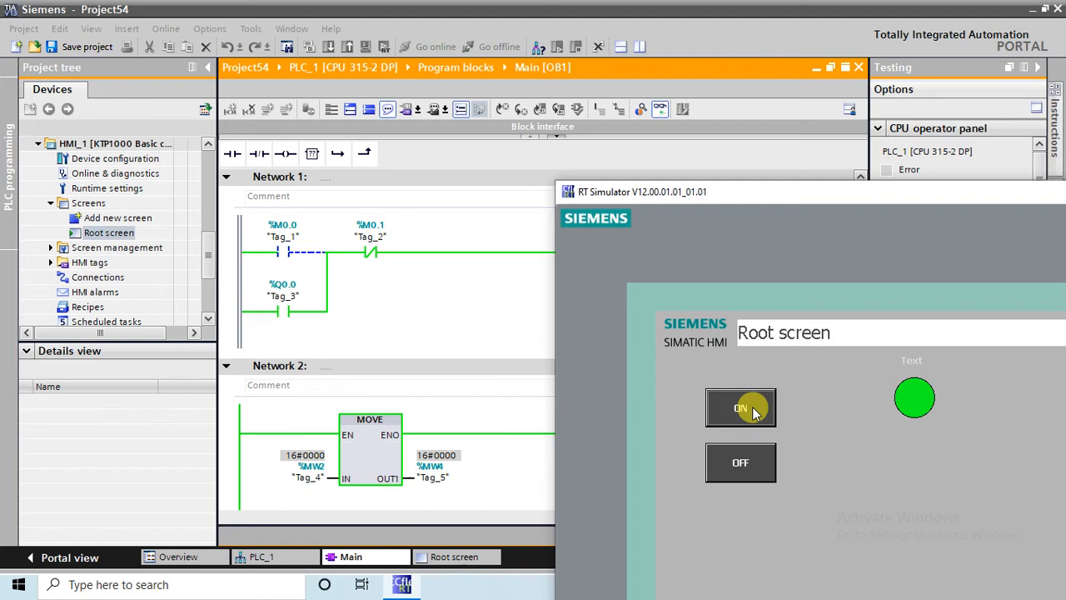
{"action": "left_click", "coordinate": [739, 473]}
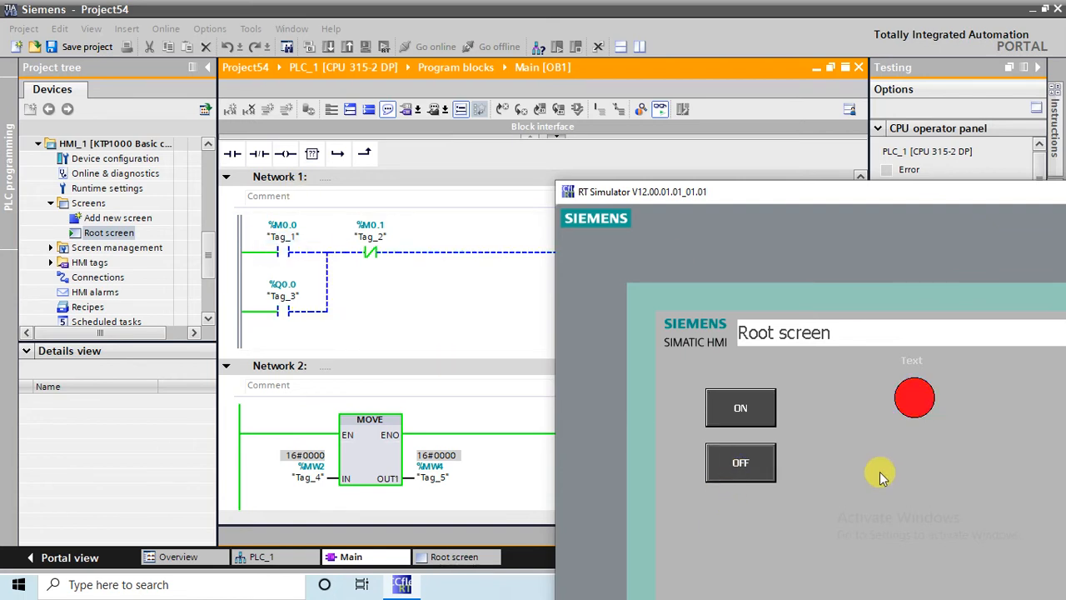
{"action": "left_click_drag", "start_coordinate": [718, 204], "coordinate": [349, 68]}
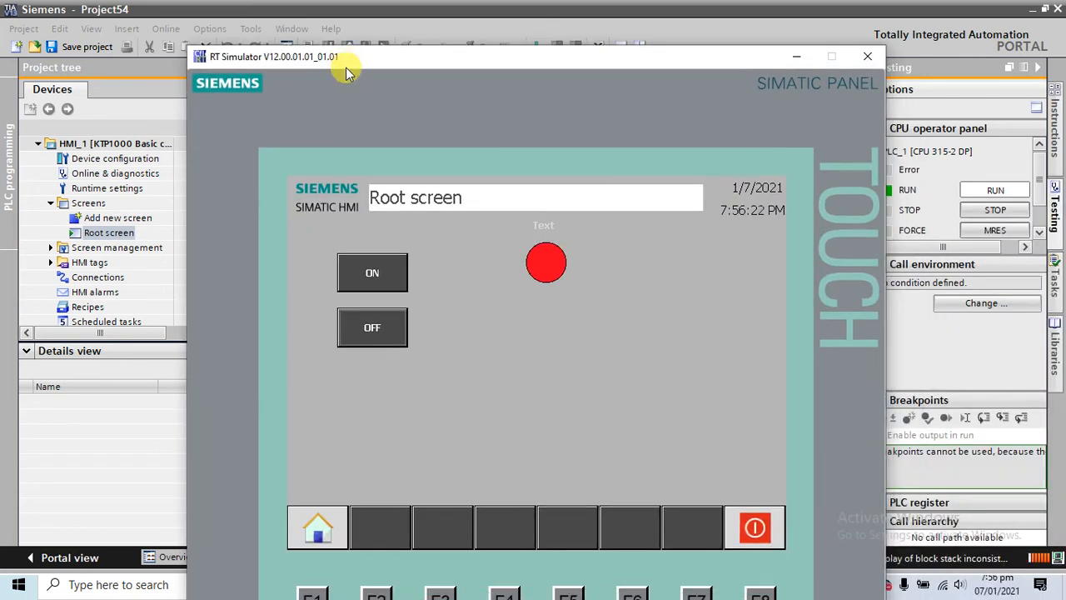
Close the RT Simulator window
{"action": "left_click", "coordinate": [869, 58]}
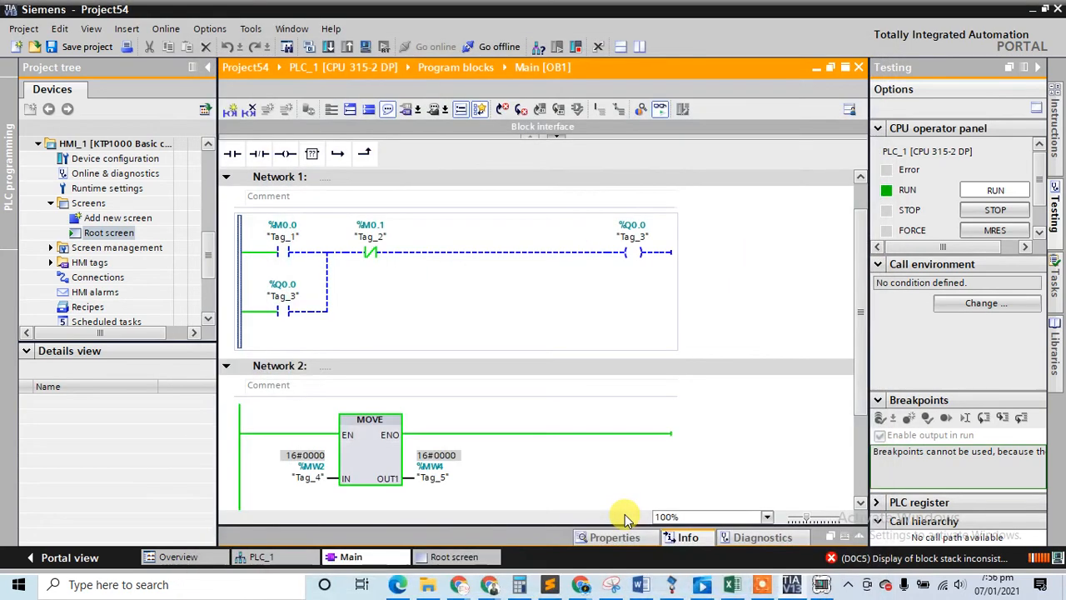
{"action": "left_click", "coordinate": [762, 584]}
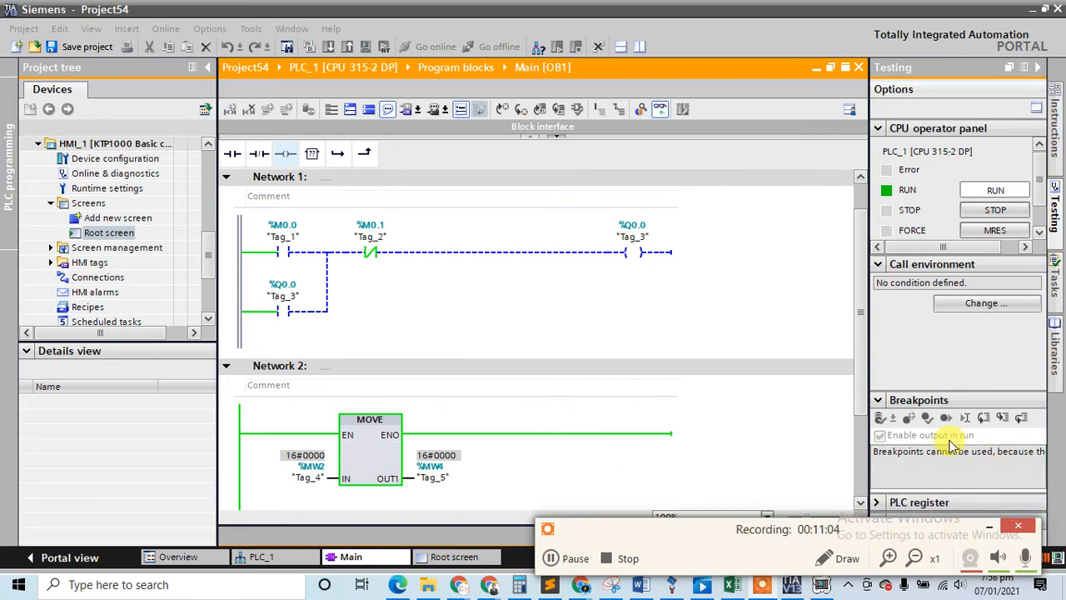
{"action": "left_click", "coordinate": [987, 527]}
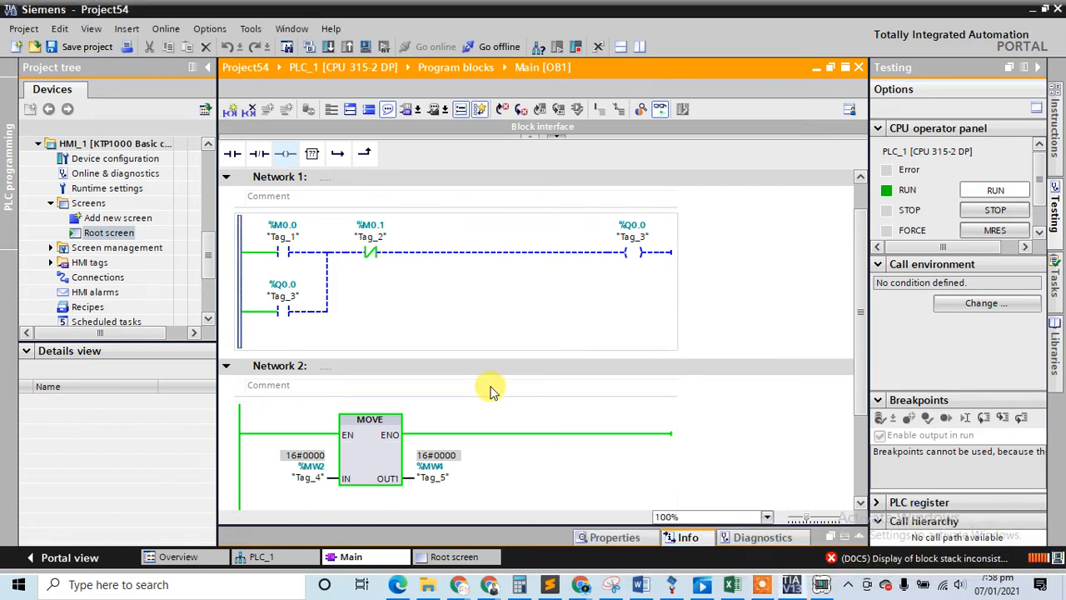
{"action": "left_click", "coordinate": [795, 586]}
{"action": "left_click", "coordinate": [795, 586]}
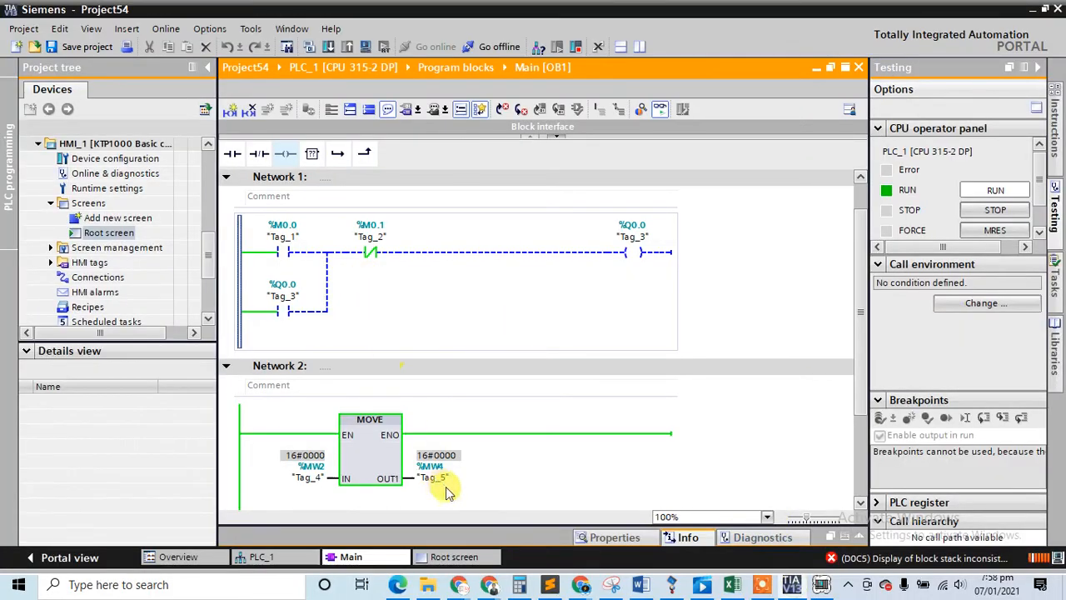
Add a button labelled "Screen-2" below the OFF button on the Root screen
{"action": "left_click", "coordinate": [460, 556]}
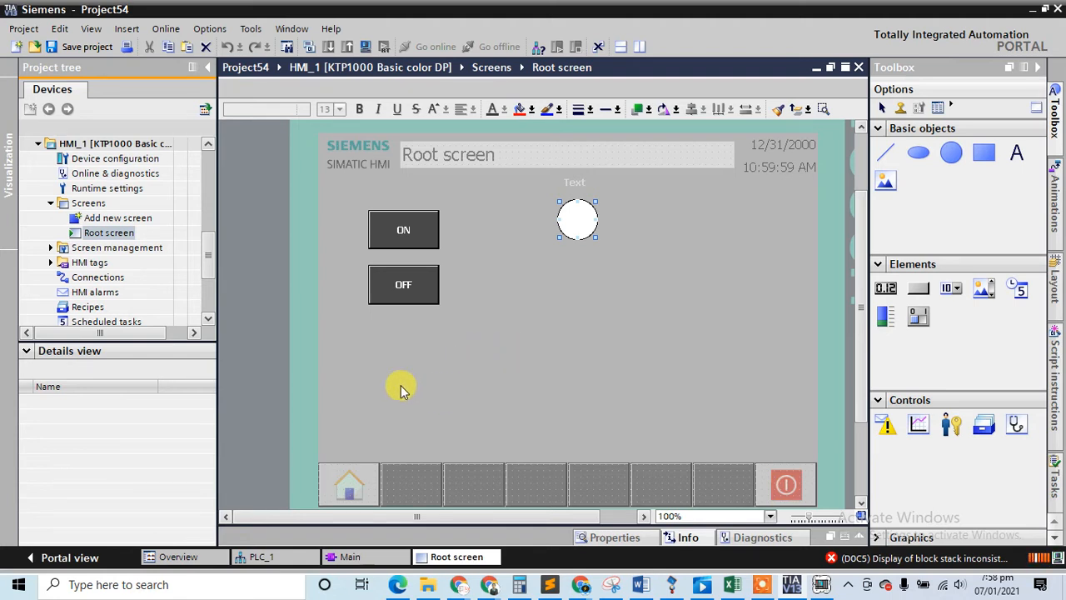
{"action": "left_click", "coordinate": [918, 287]}
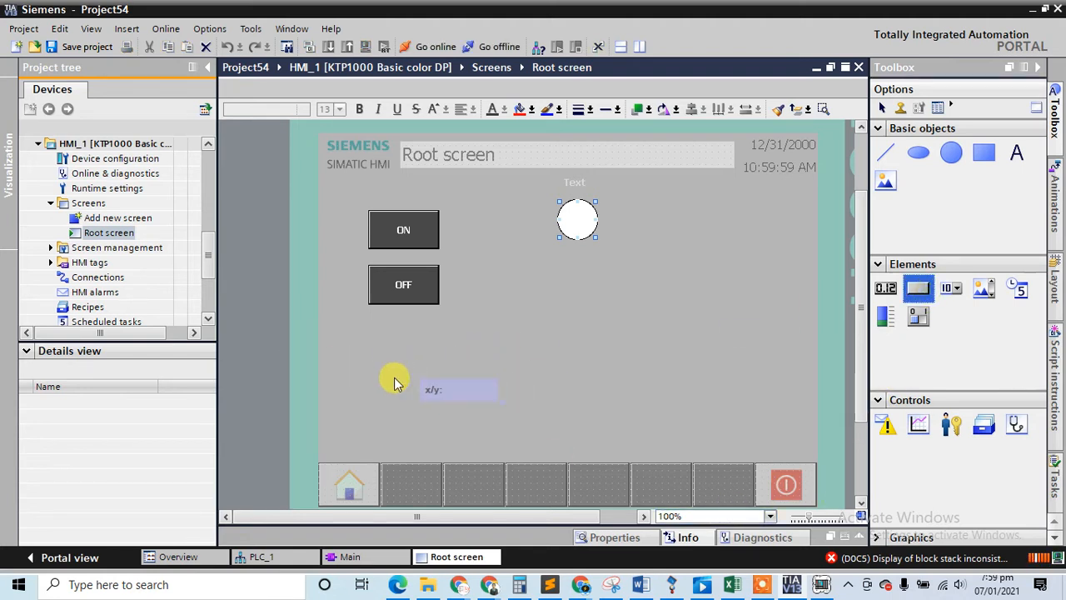
{"action": "left_click_drag", "start_coordinate": [446, 420], "coordinate": [443, 416]}
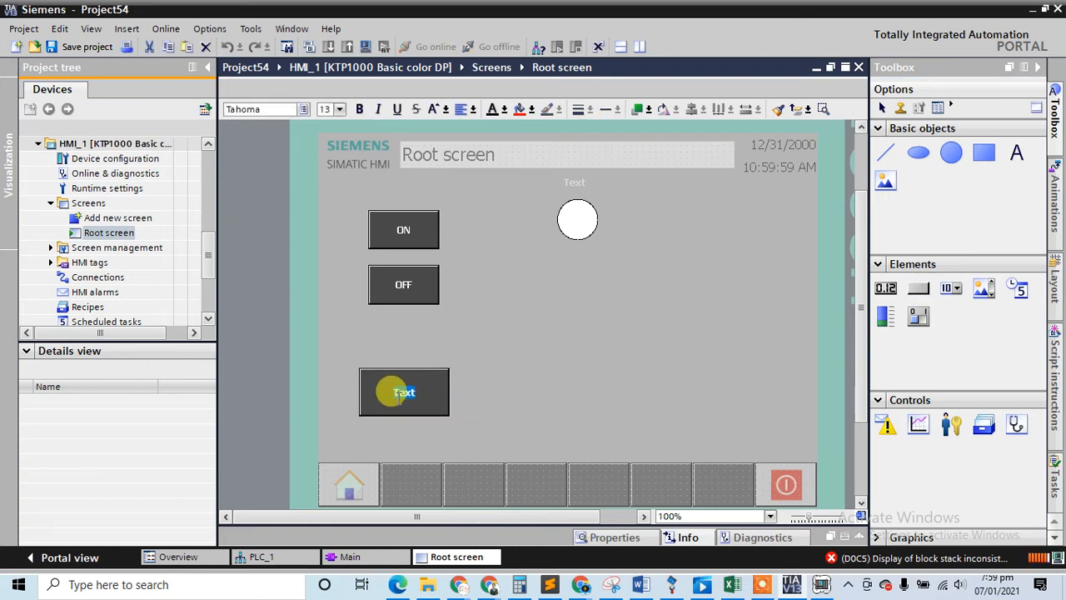
{"action": "type", "text": "Screen-2"}
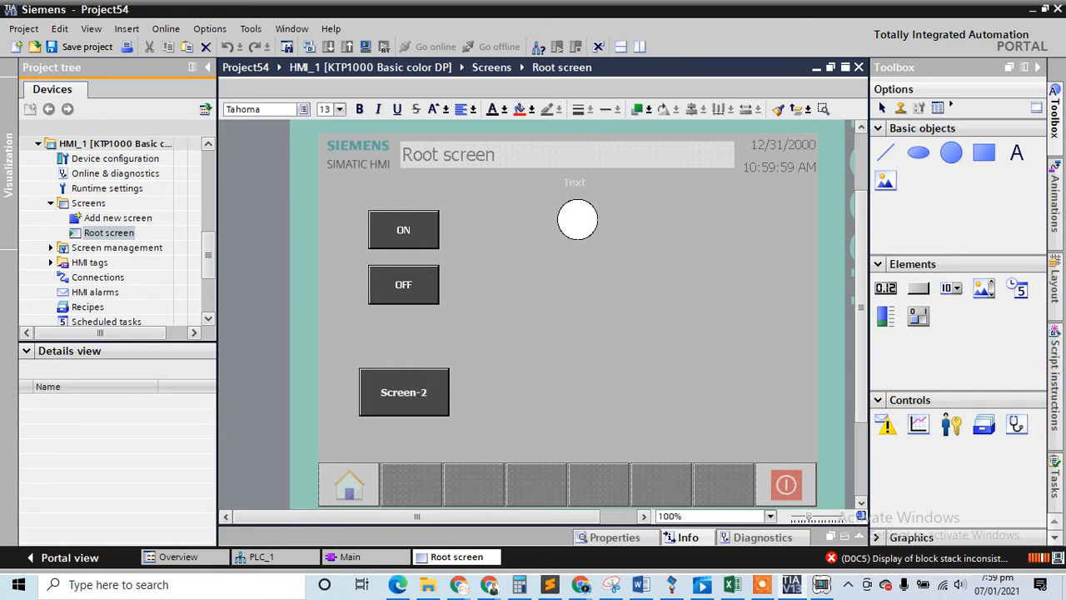
{"action": "left_click", "coordinate": [569, 369]}
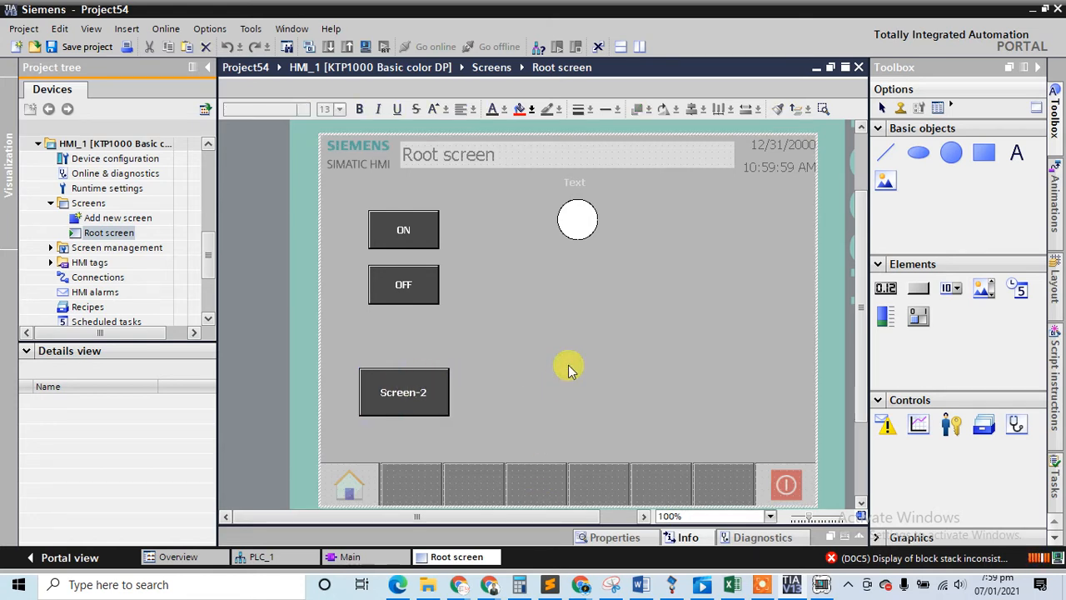
Add a new screen to HMI_1
{"action": "left_click", "coordinate": [132, 216]}
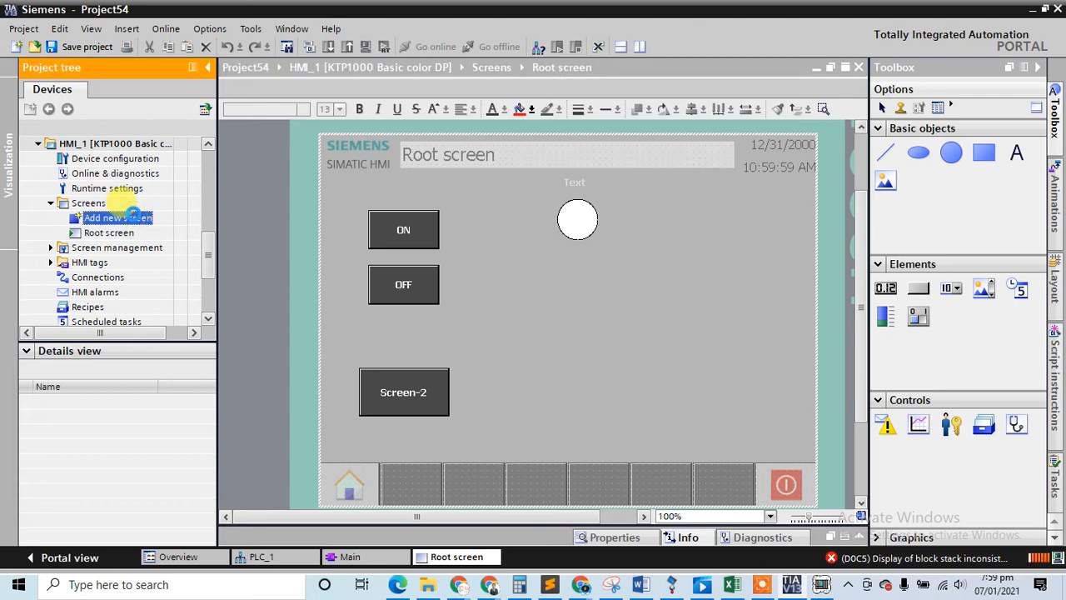
{"action": "double_click", "coordinate": [132, 217]}
{"action": "right_click", "coordinate": [117, 248]}
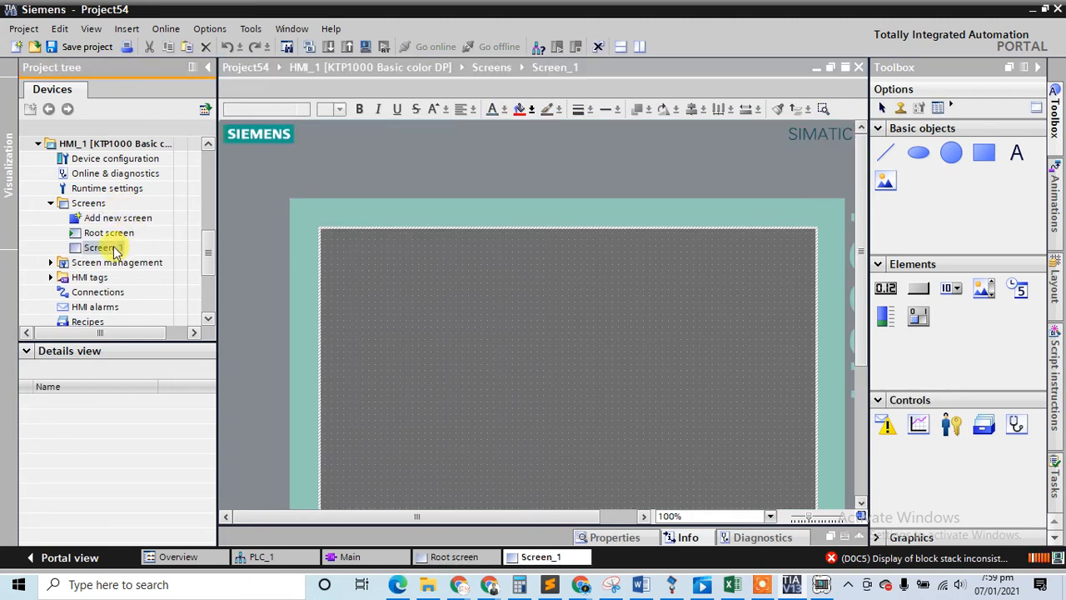
Change the label of the Root screen's lowest button to "Screen-1"
{"action": "left_click", "coordinate": [113, 236]}
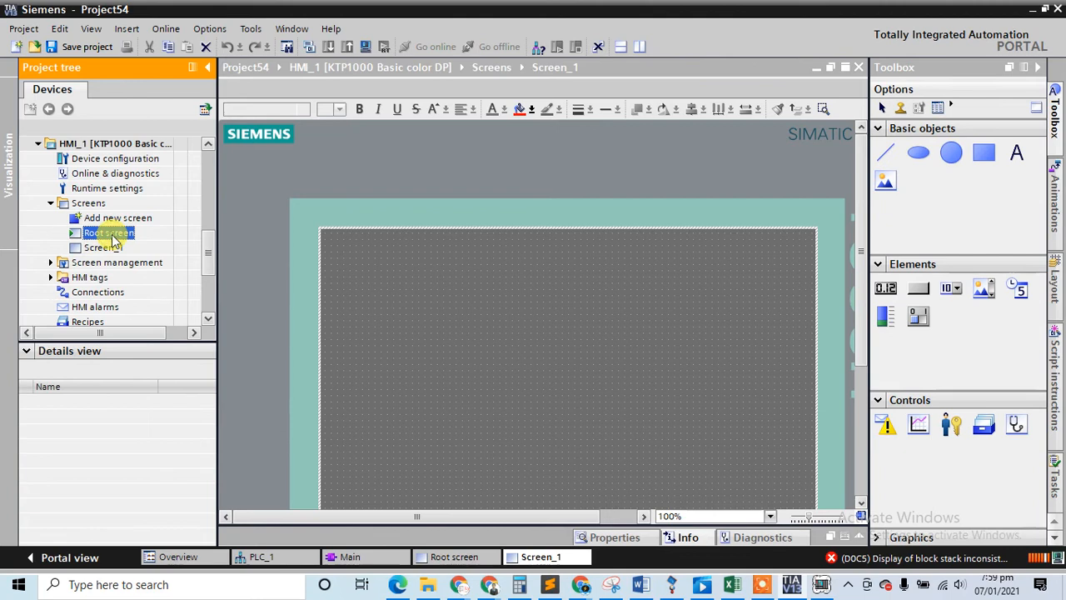
{"action": "double_click", "coordinate": [113, 237]}
{"action": "left_click", "coordinate": [392, 393]}
{"action": "left_click", "coordinate": [421, 384]}
{"action": "left_click", "coordinate": [421, 386]}
{"action": "key", "text": "BackSpace"}
{"action": "type", "text": "1"}
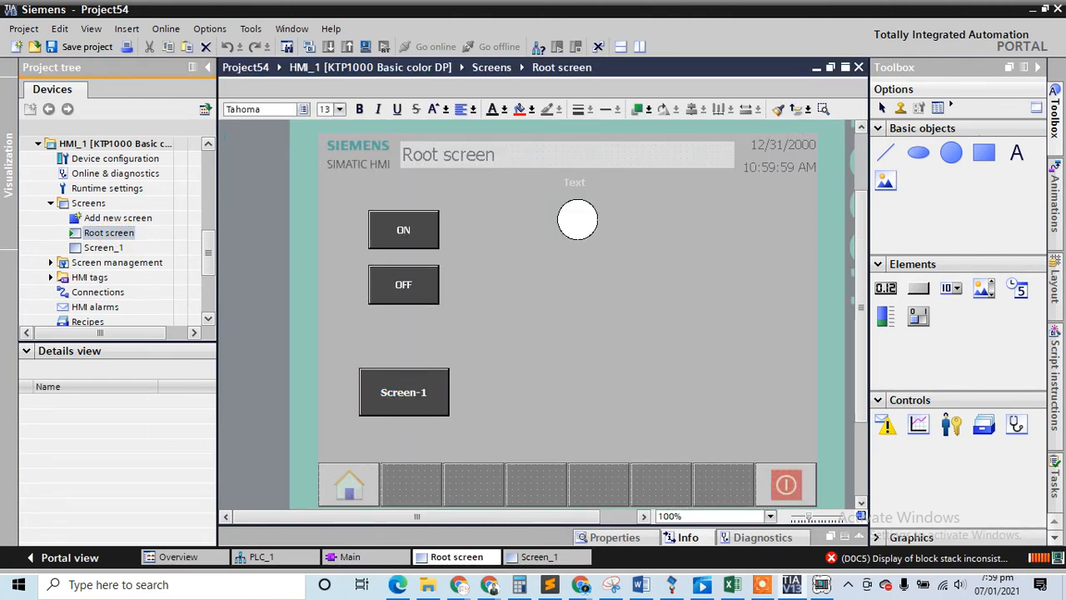
{"action": "left_click", "coordinate": [426, 391]}
{"action": "left_click", "coordinate": [513, 348]}
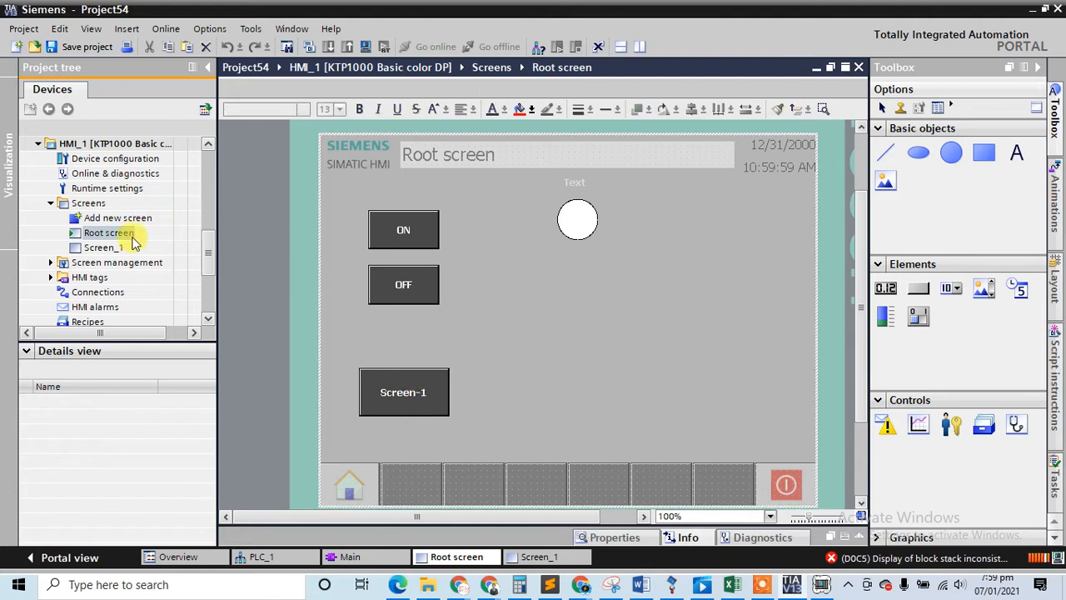
Open Screen_1 and place a button labelled "Root screen" in its lower-left area
{"action": "left_click", "coordinate": [107, 249]}
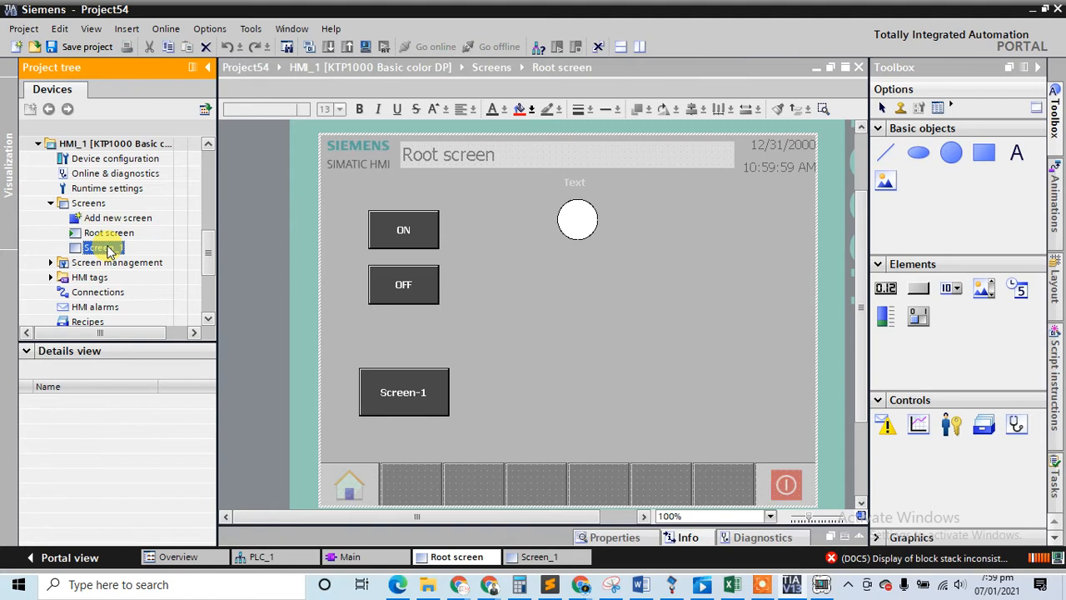
{"action": "double_click", "coordinate": [116, 248]}
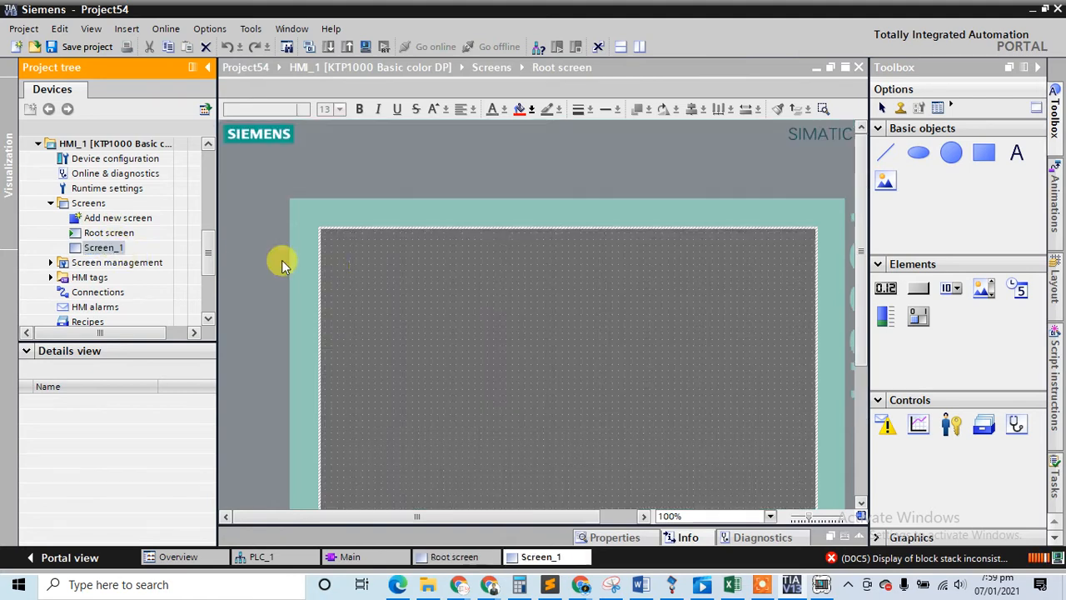
{"action": "mouse_move", "coordinate": [920, 288]}
{"action": "left_mouse_down"}
{"action": "mouse_move", "coordinate": [362, 426]}
{"action": "mouse_move", "coordinate": [440, 458]}
{"action": "left_mouse_up"}
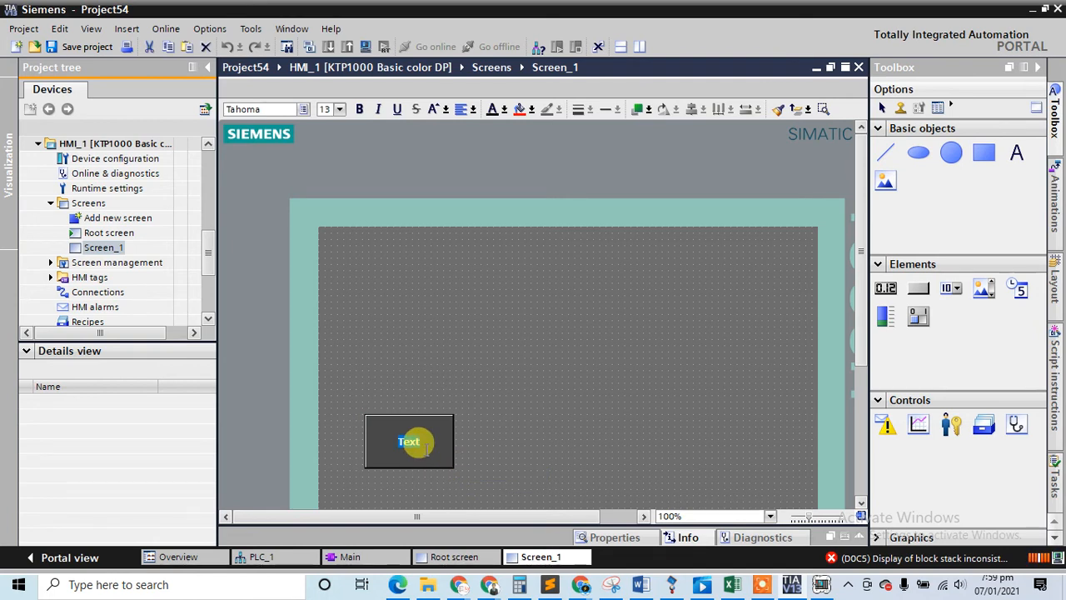
{"action": "type", "text": "Root screen"}
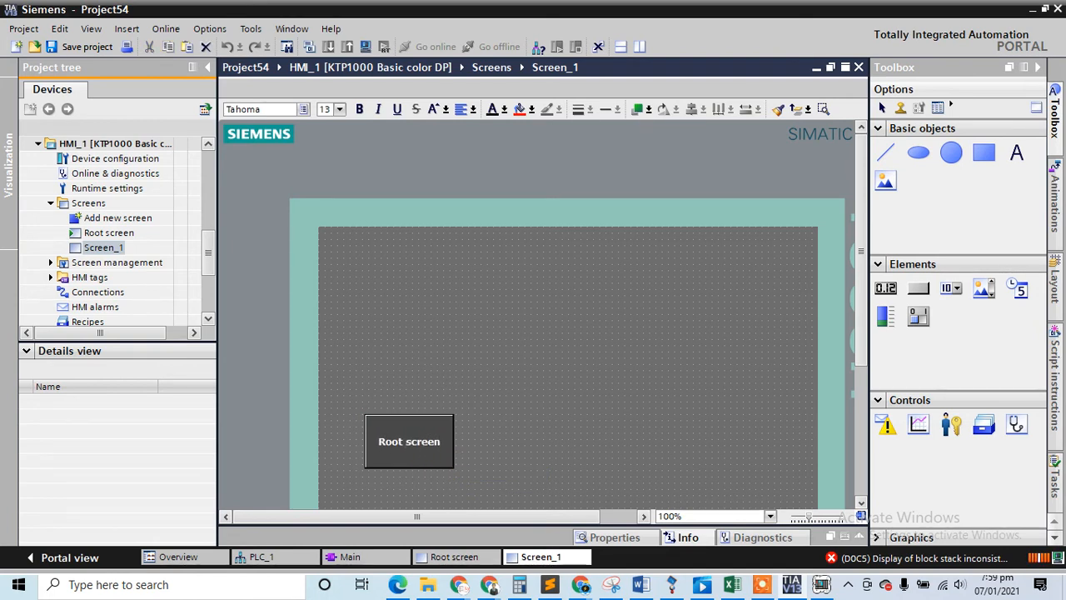
{"action": "left_click", "coordinate": [567, 423]}
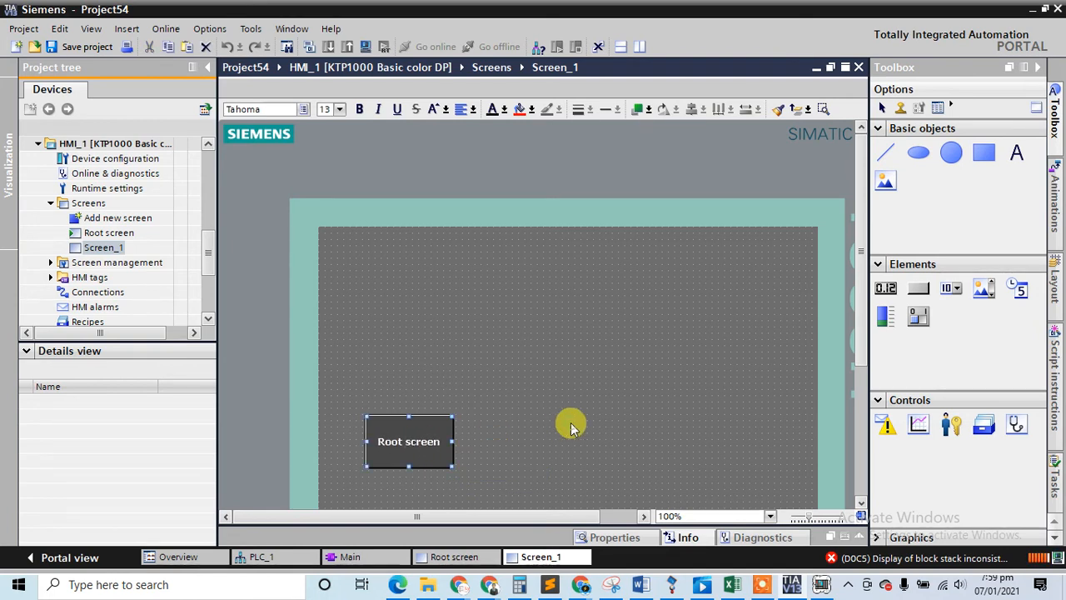
Assign the ActivateScreen function to the Activate event of the Root screen's Screen-1 button
{"action": "double_click", "coordinate": [111, 233]}
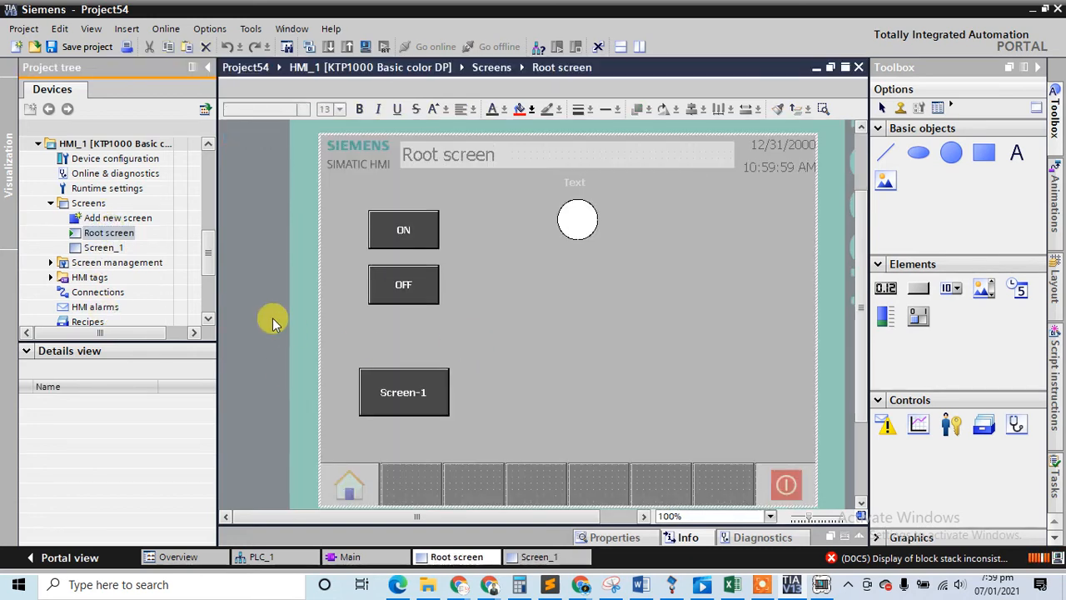
{"action": "left_click", "coordinate": [394, 378]}
{"action": "right_click", "coordinate": [394, 377]}
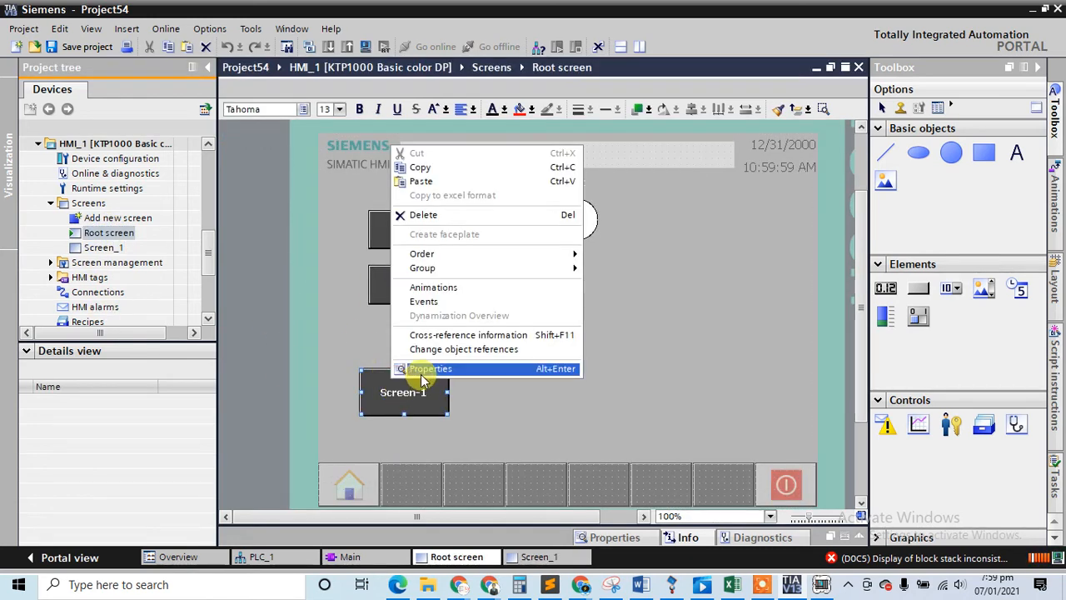
{"action": "left_click", "coordinate": [427, 372]}
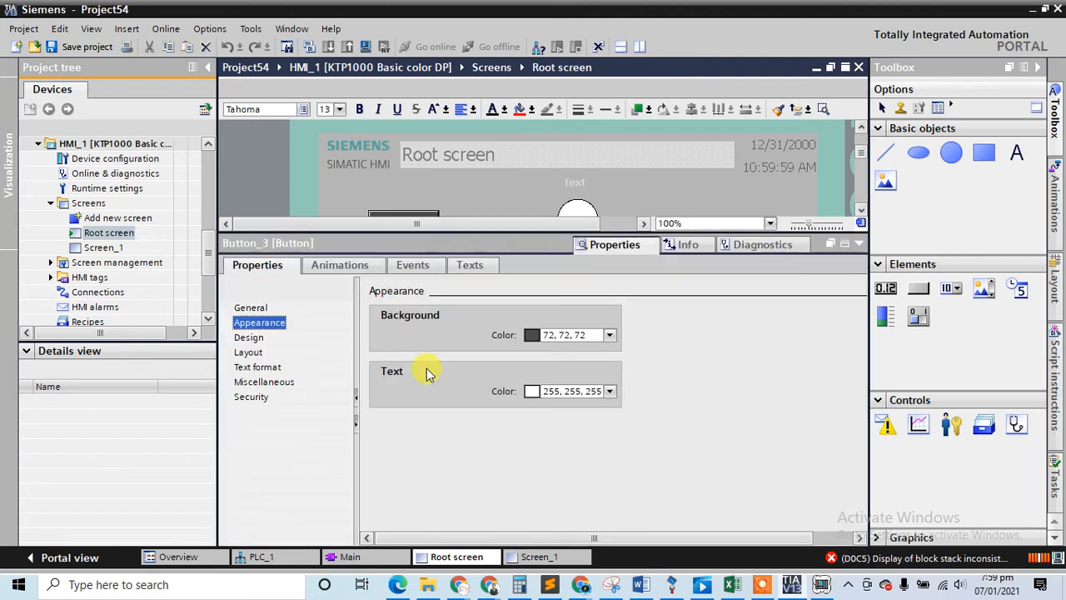
{"action": "left_click", "coordinate": [337, 272]}
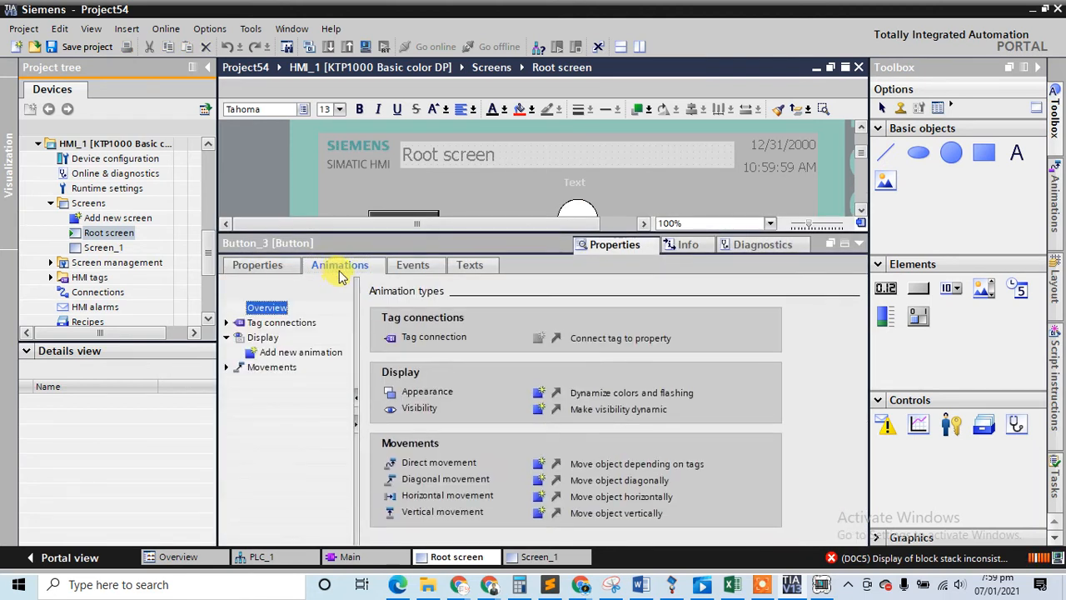
{"action": "left_click", "coordinate": [413, 267]}
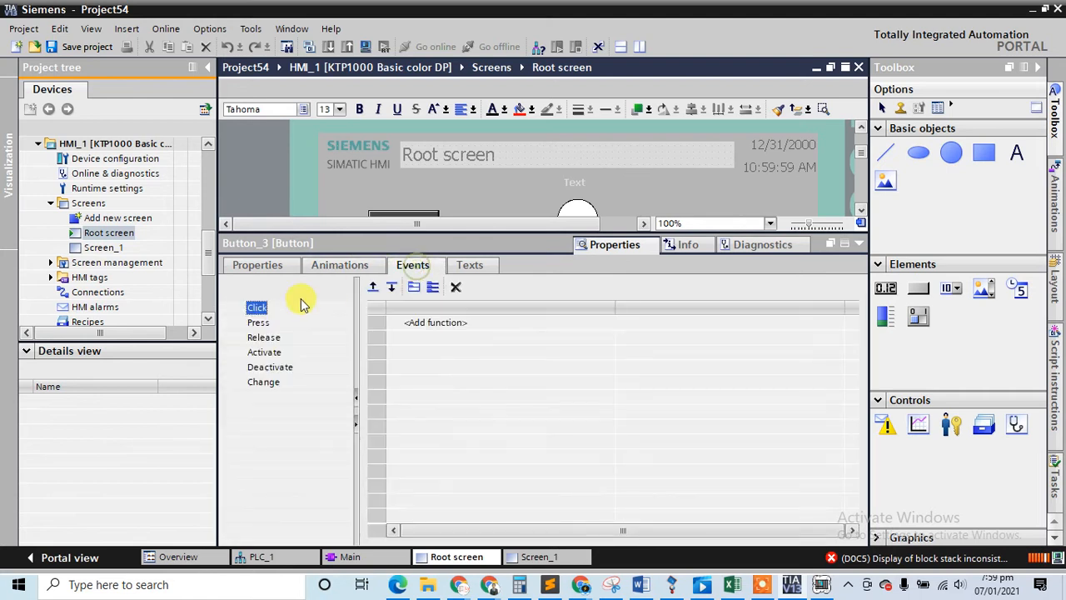
{"action": "left_click", "coordinate": [265, 353]}
{"action": "left_click", "coordinate": [445, 323]}
{"action": "left_click", "coordinate": [837, 325]}
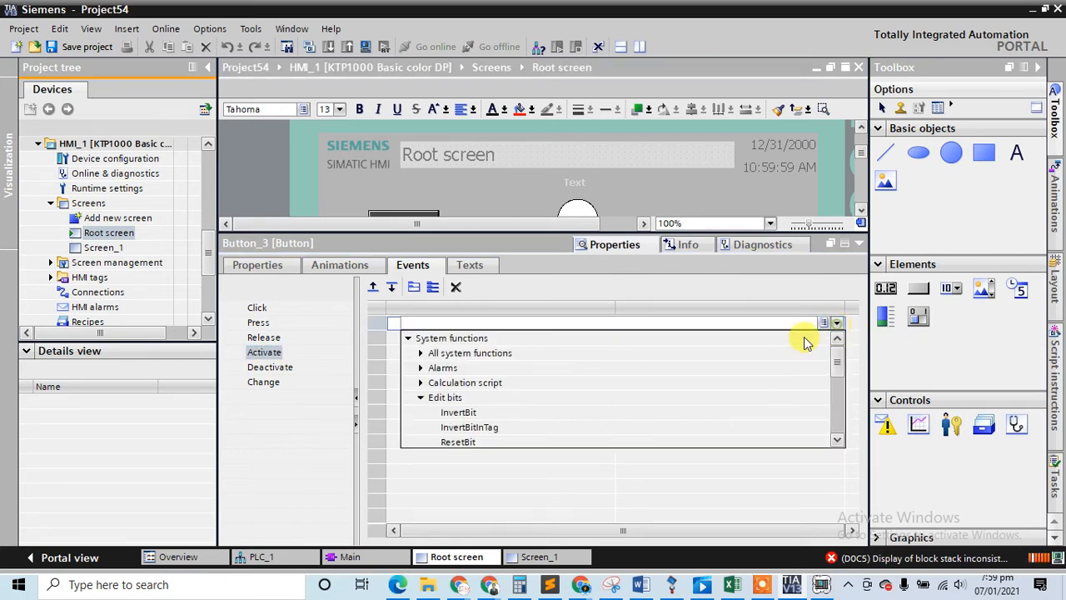
{"action": "scroll", "coordinate": [527, 375], "scroll_direction": "down", "scroll_amount": 5}
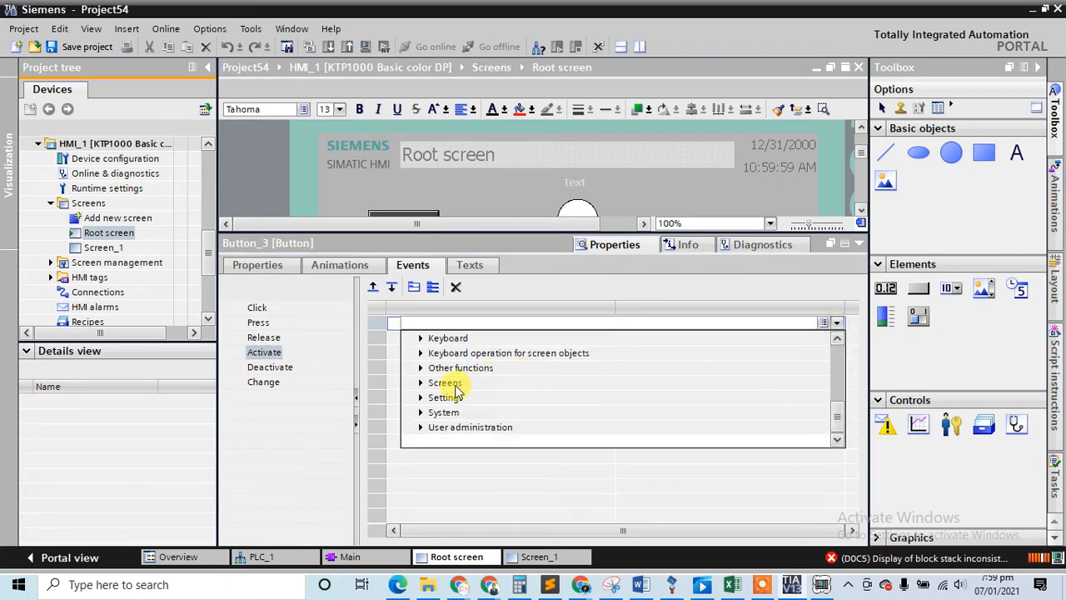
{"action": "left_click", "coordinate": [454, 384]}
{"action": "left_click", "coordinate": [479, 412]}
Set the ActivateScreen function's screen name to Screen_1 and collapse the button's properties
{"action": "left_click", "coordinate": [716, 338]}
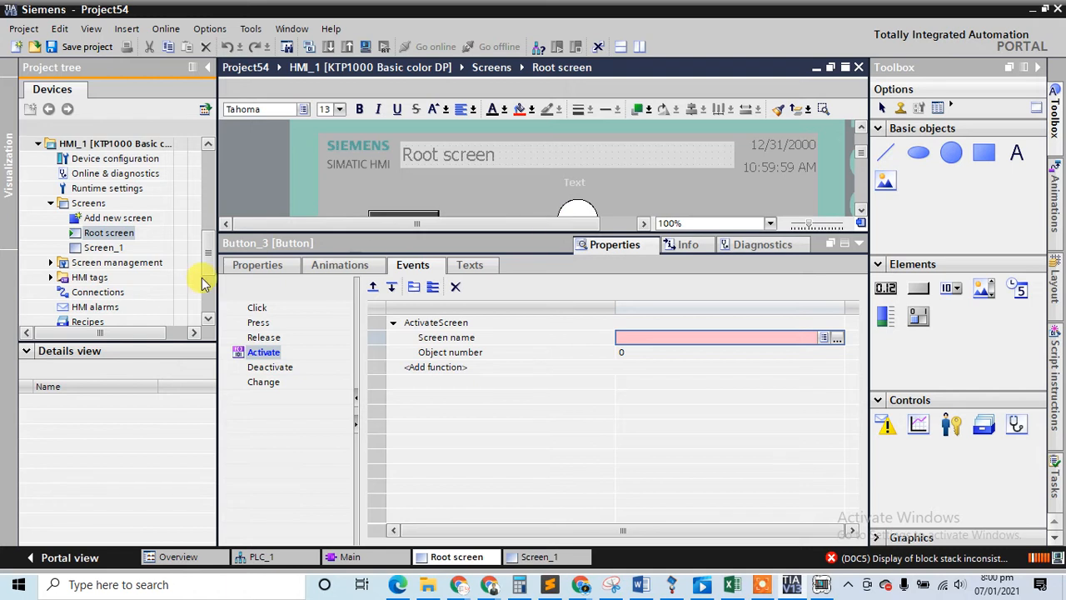
{"action": "left_click_drag", "start_coordinate": [474, 233], "coordinate": [485, 398]}
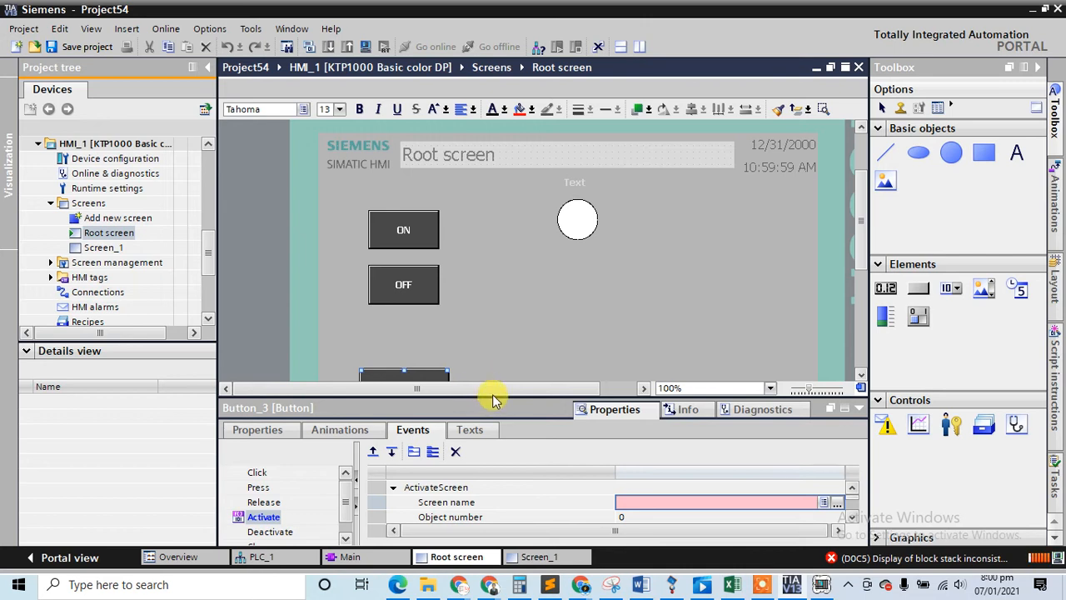
{"action": "left_click_drag", "start_coordinate": [497, 398], "coordinate": [499, 242]}
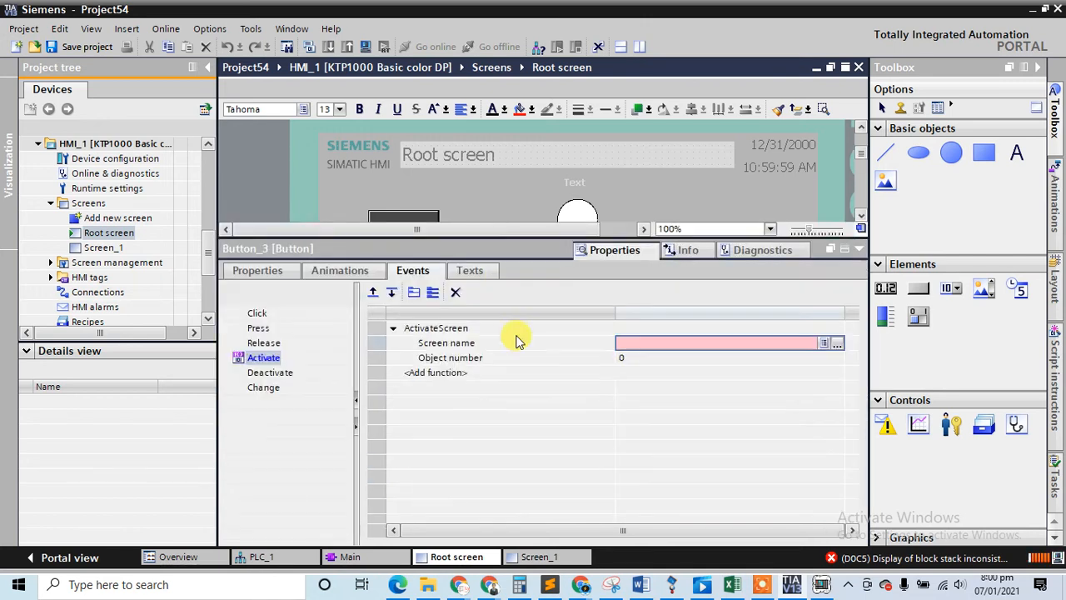
{"action": "left_click", "coordinate": [836, 344]}
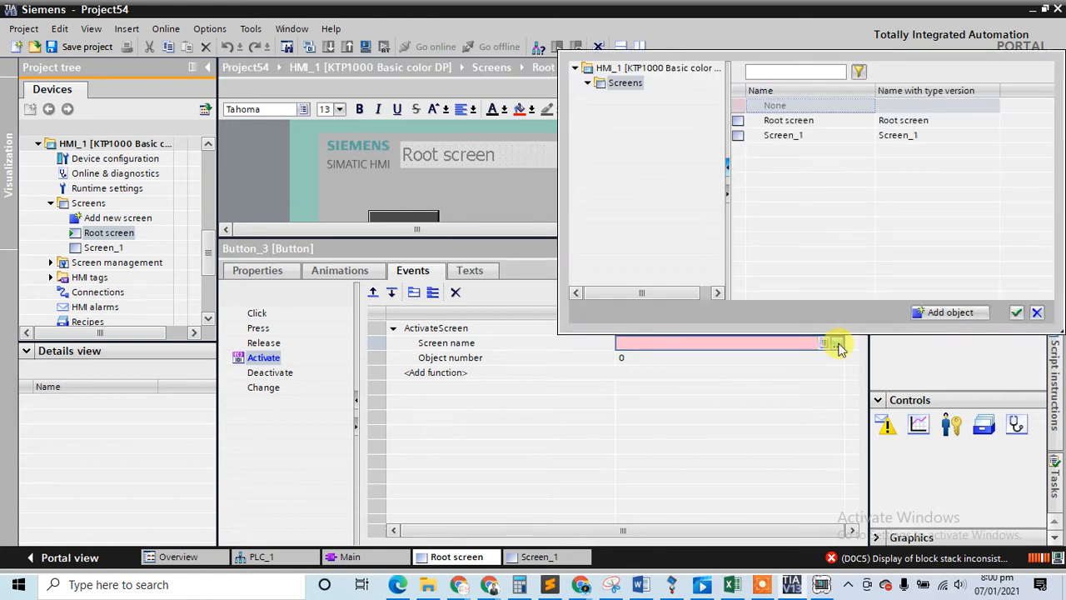
{"action": "double_click", "coordinate": [795, 138]}
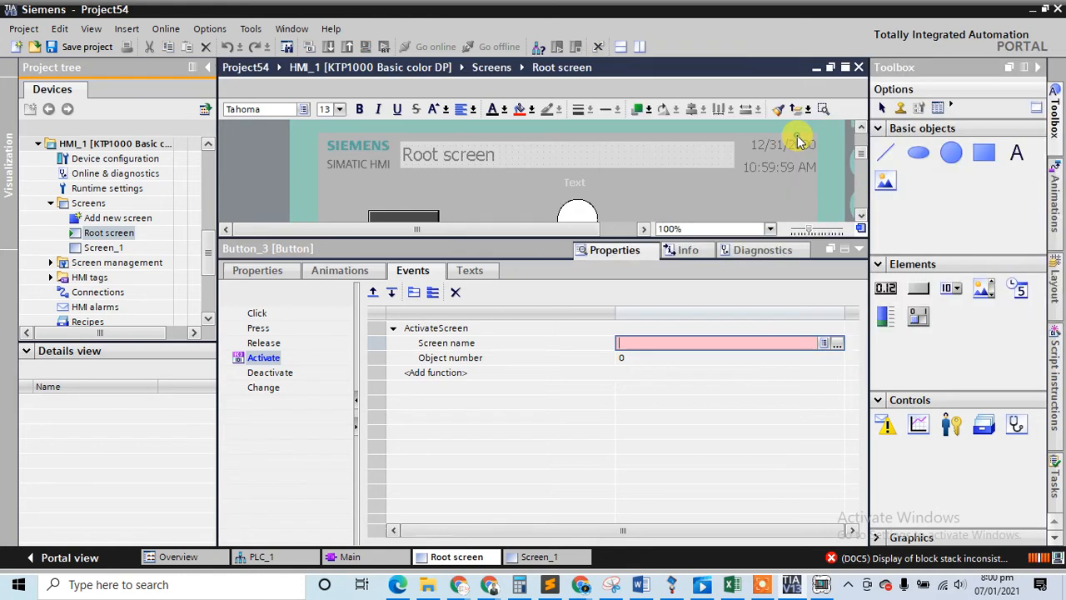
{"action": "left_click", "coordinate": [859, 252]}
Assign the ActivateScreen function to the Activate event of Screen_1's Root screen button, with Root screen as the screen name
{"action": "double_click", "coordinate": [104, 247]}
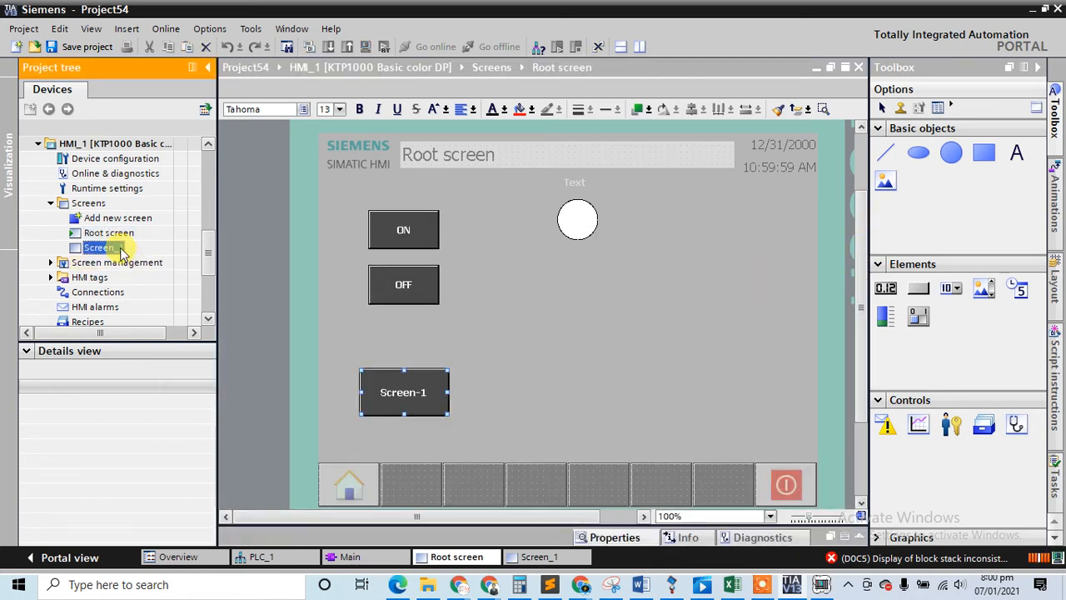
{"action": "right_click", "coordinate": [385, 442]}
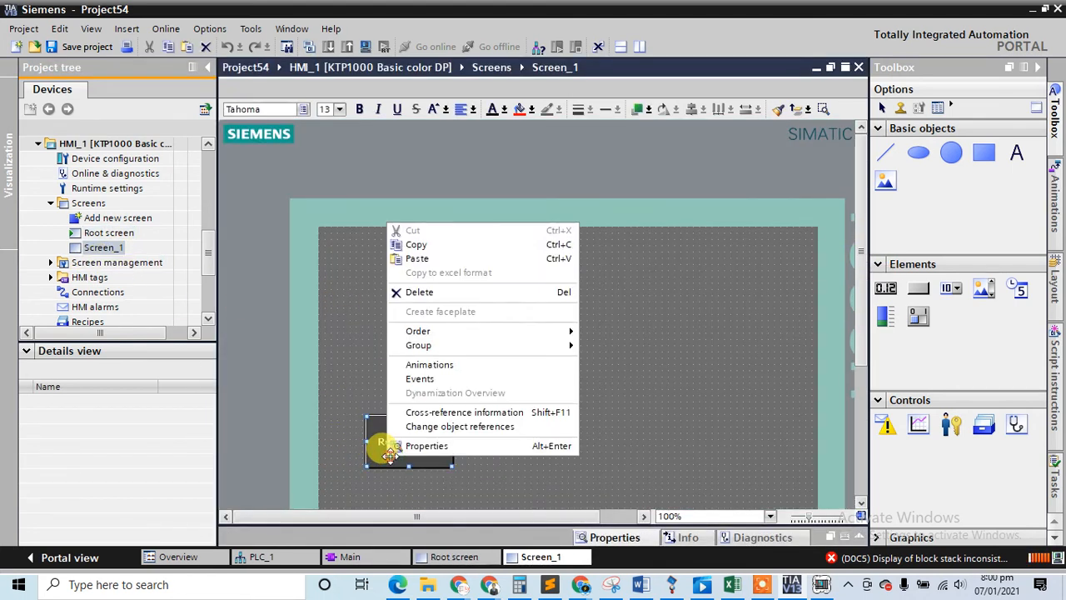
{"action": "left_click", "coordinate": [407, 447]}
{"action": "left_click", "coordinate": [265, 357]}
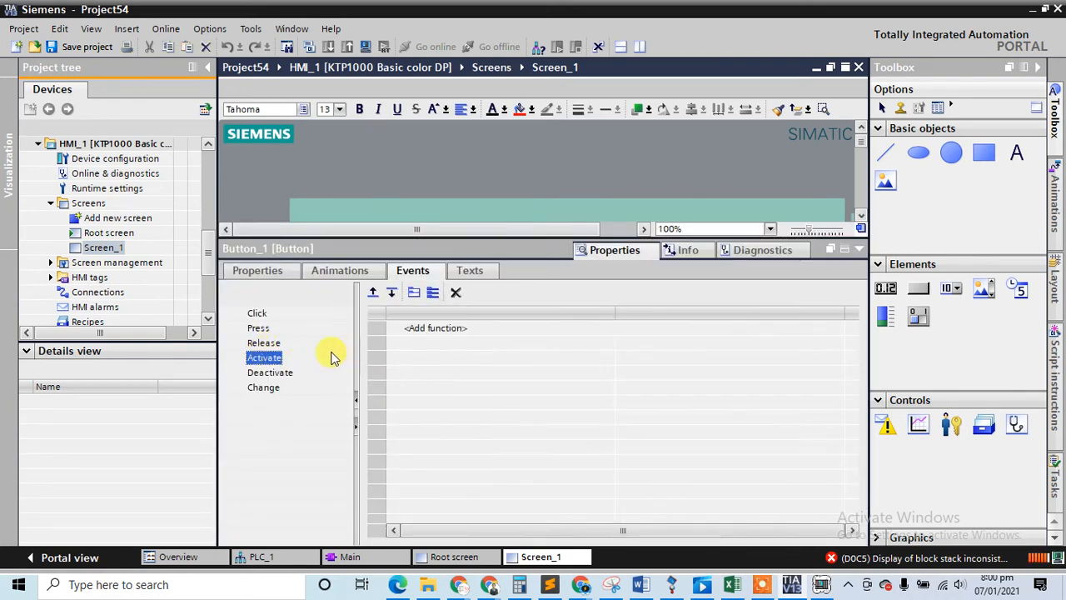
{"action": "left_click", "coordinate": [436, 331]}
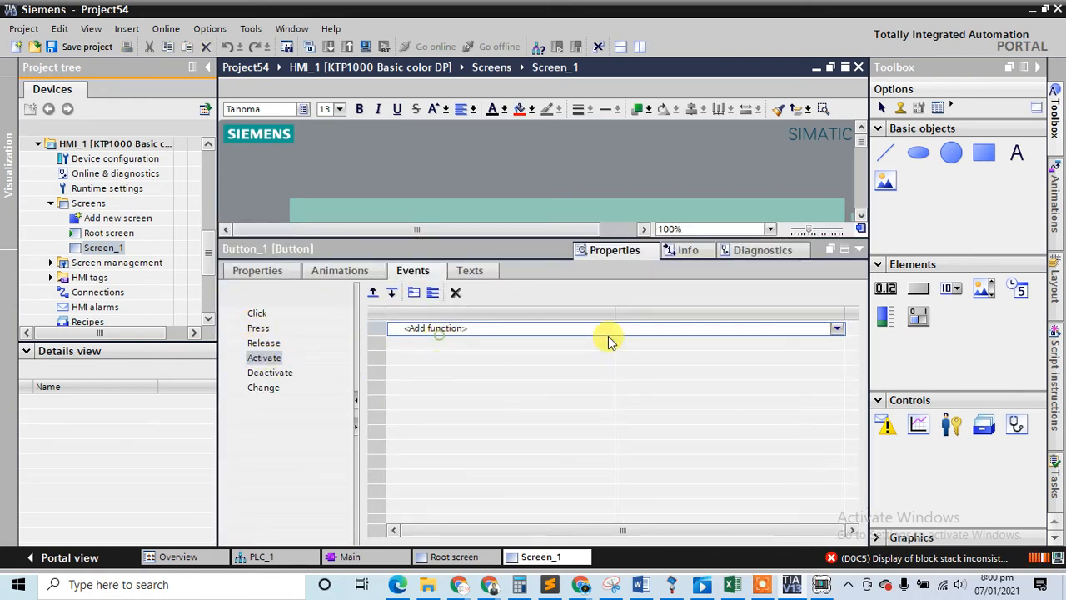
{"action": "left_click", "coordinate": [835, 329]}
{"action": "scroll", "coordinate": [543, 400], "scroll_direction": "down", "scroll_amount": 5}
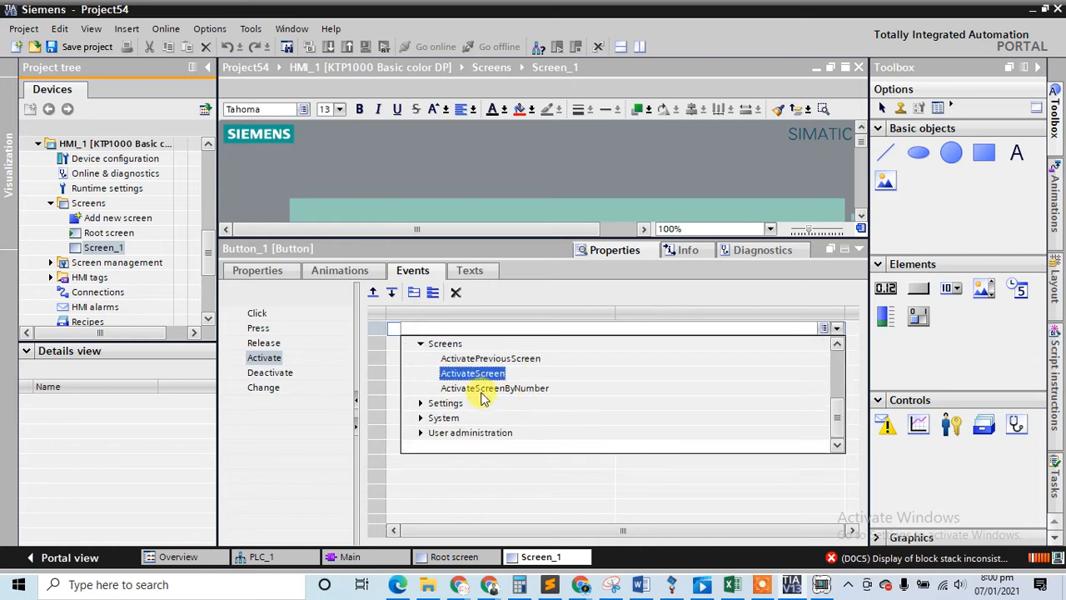
{"action": "left_click", "coordinate": [474, 375]}
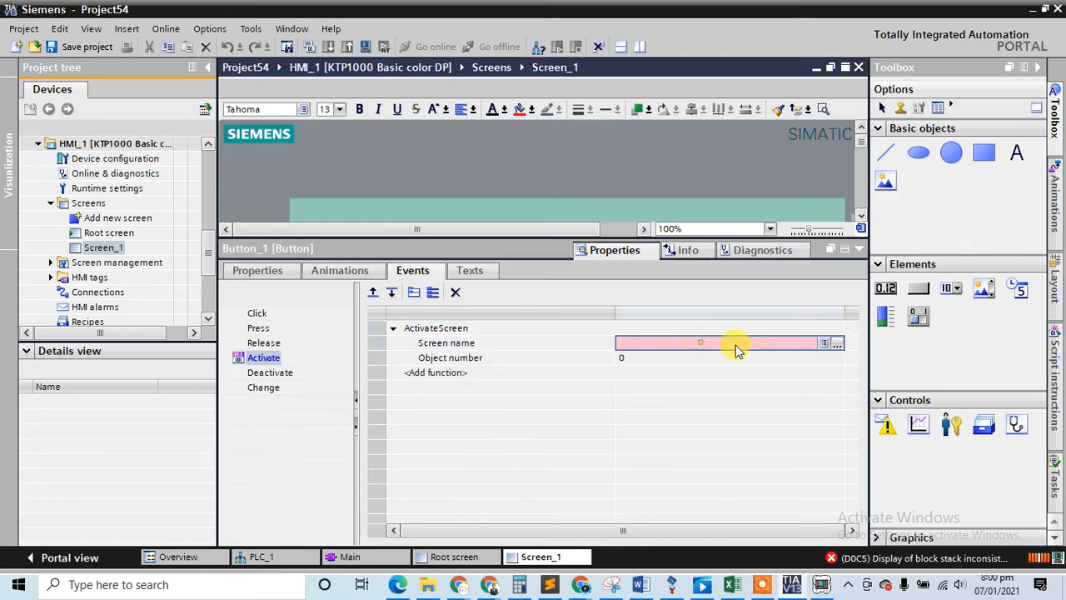
{"action": "left_click", "coordinate": [837, 343]}
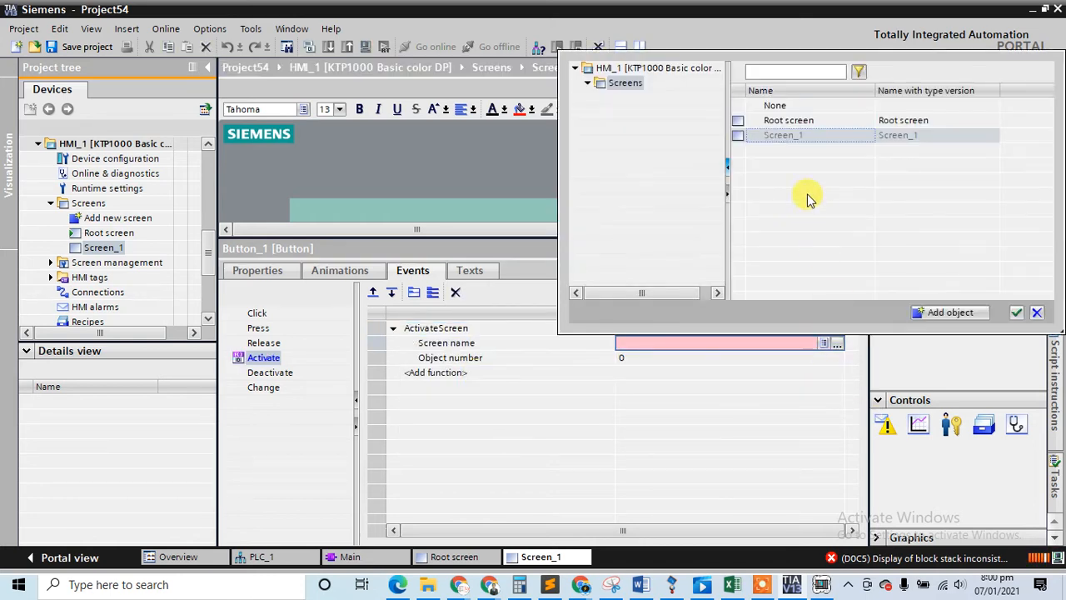
{"action": "double_click", "coordinate": [789, 121]}
{"action": "left_click", "coordinate": [858, 248]}
Simulate the HMI starting with Screen_1, check its Root screen button, and close the simulator and compile results
{"action": "left_click", "coordinate": [454, 256]}
{"action": "left_click", "coordinate": [364, 45]}
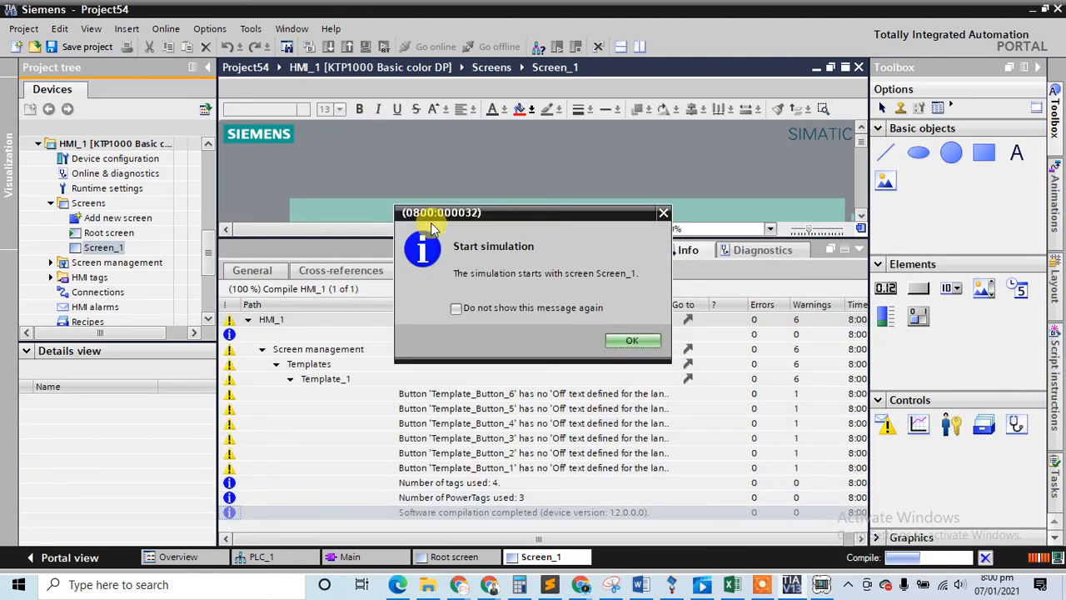
{"action": "left_click", "coordinate": [633, 343]}
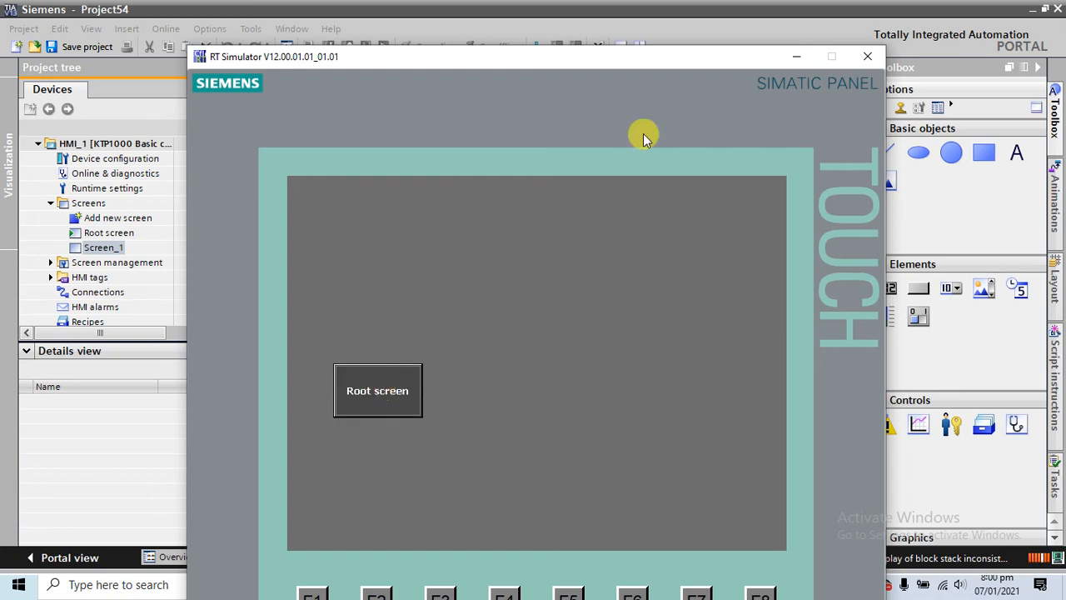
{"action": "left_click", "coordinate": [879, 62]}
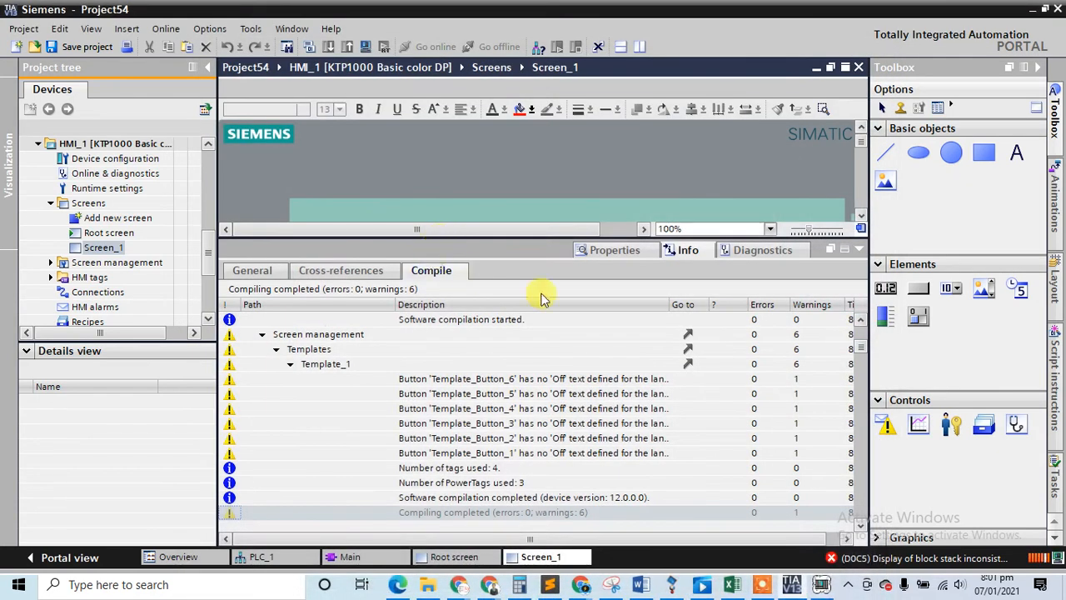
{"action": "left_click", "coordinate": [858, 248]}
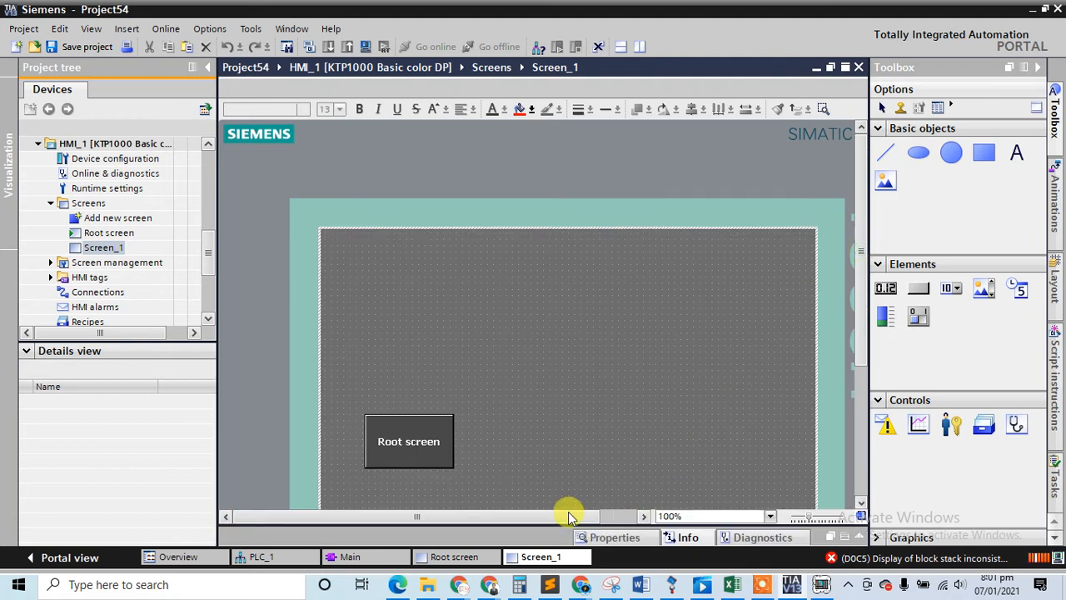
Delete the ActivateScreen function from the Activate event of the Root screen's Screen-1 button
{"action": "left_click", "coordinate": [433, 556]}
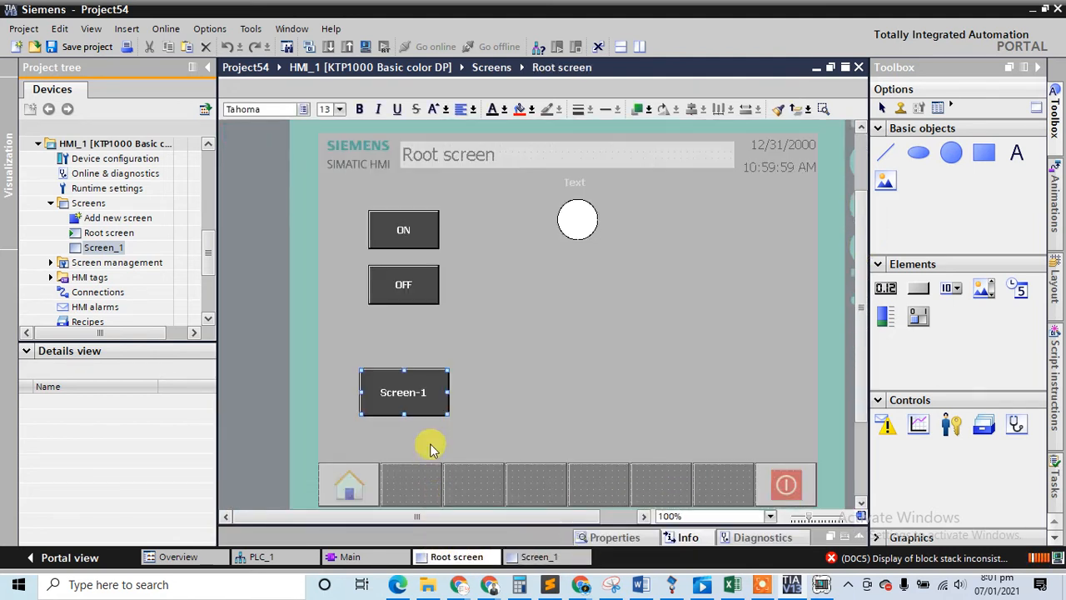
{"action": "right_click", "coordinate": [403, 384]}
{"action": "left_click", "coordinate": [427, 372]}
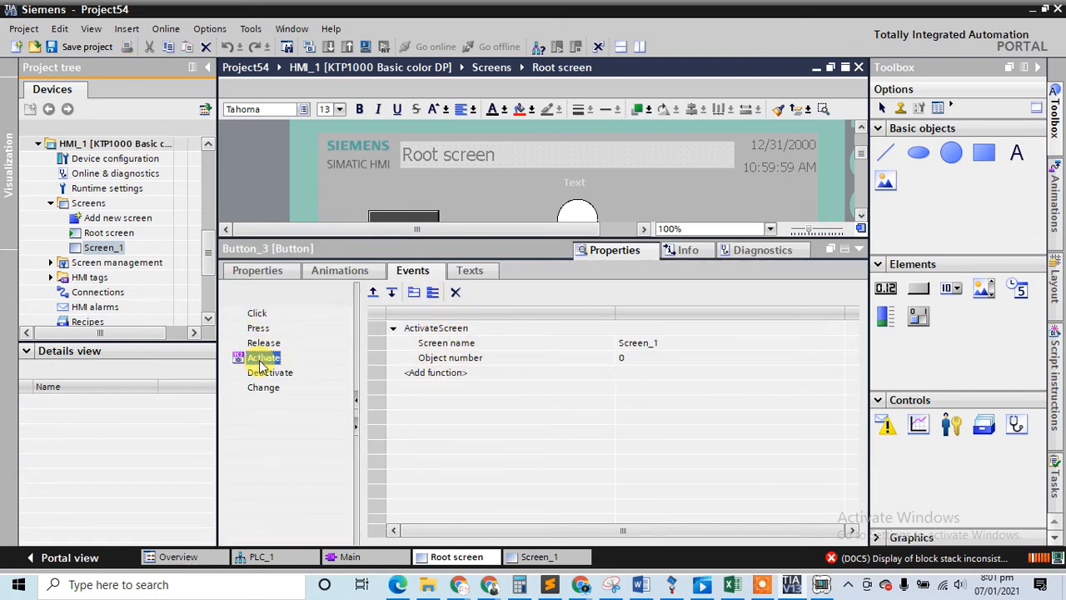
{"action": "right_click", "coordinate": [263, 364]}
{"action": "left_click", "coordinate": [283, 428]}
Assign the ActivateScreen function to the Click event of the Root screen's Screen-1 button, with Screen_1 as the screen name
{"action": "left_click", "coordinate": [257, 314]}
{"action": "left_click", "coordinate": [449, 329]}
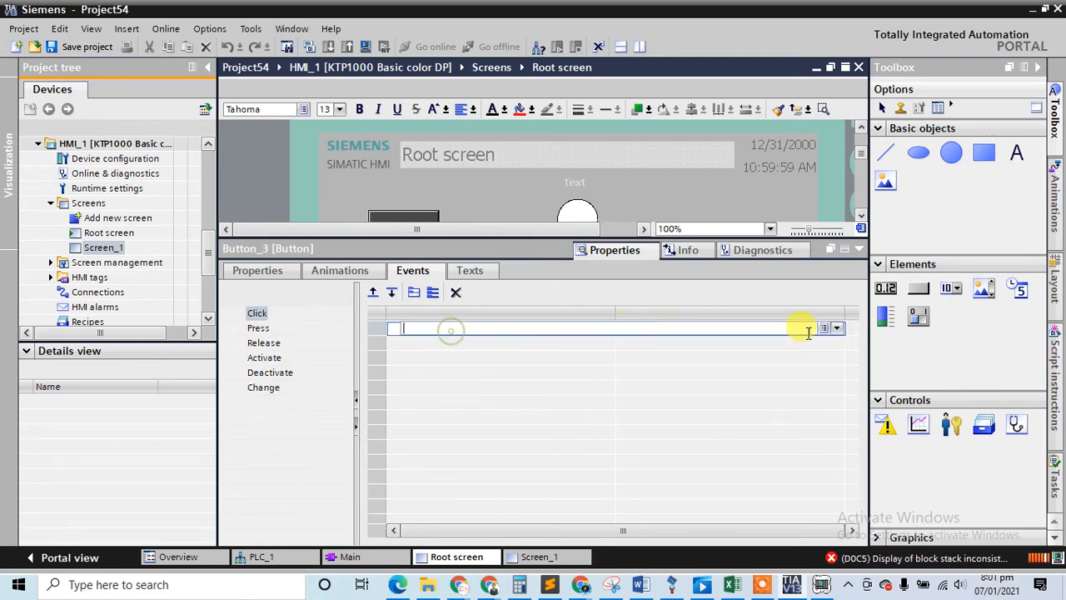
{"action": "left_click", "coordinate": [835, 329]}
{"action": "scroll", "coordinate": [512, 388], "scroll_direction": "down", "scroll_amount": 5}
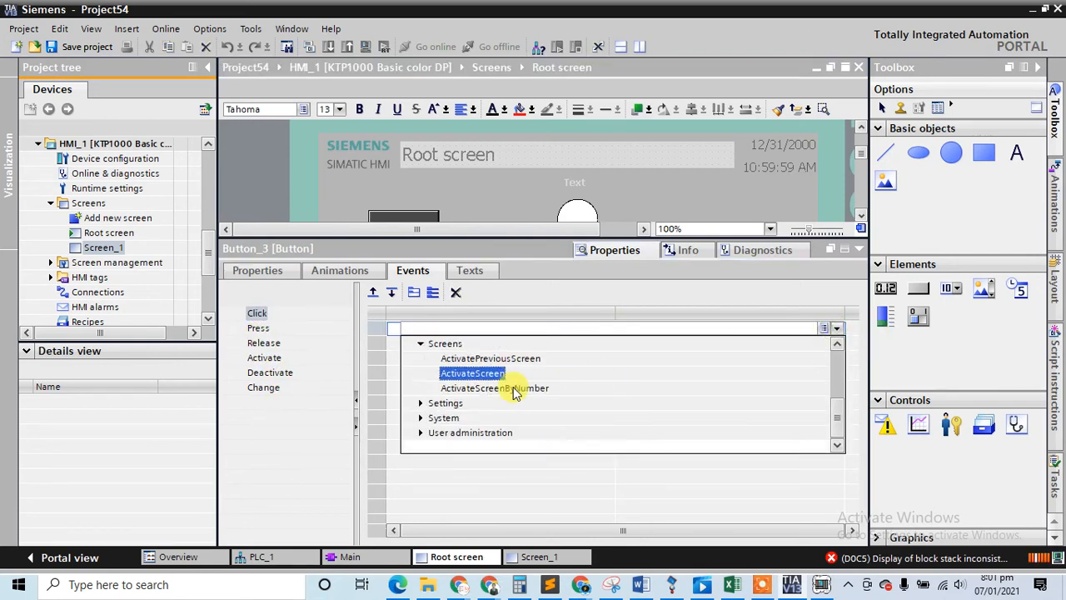
{"action": "left_click", "coordinate": [497, 379]}
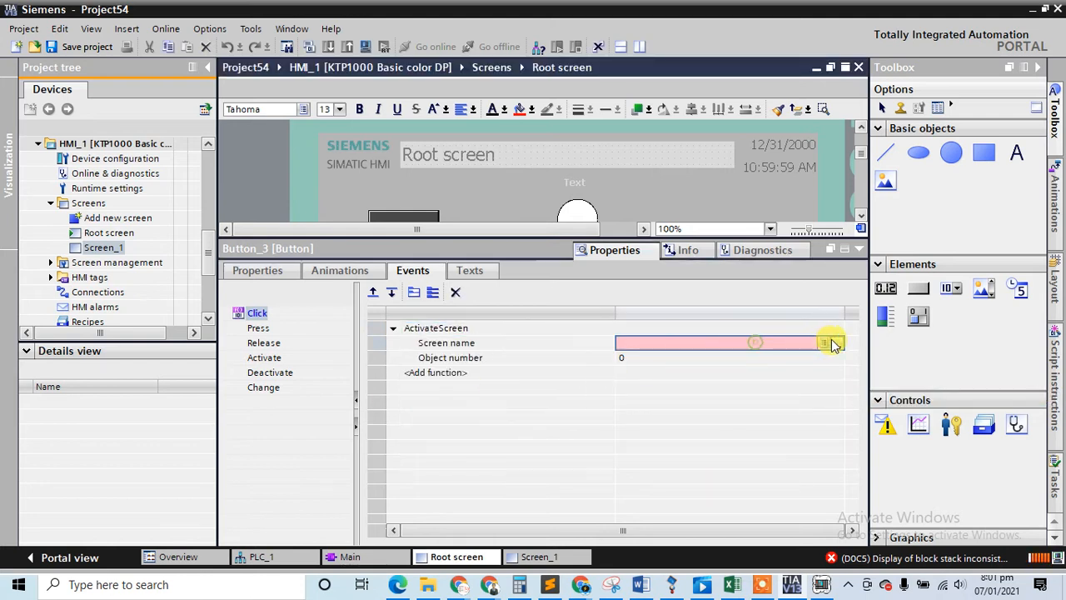
{"action": "left_click", "coordinate": [835, 343]}
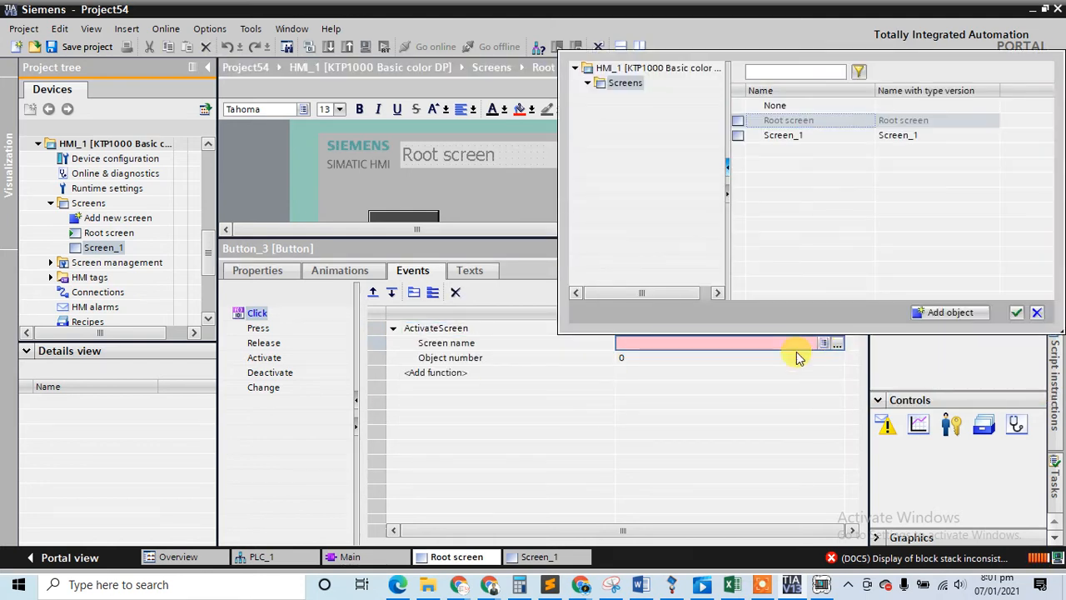
{"action": "double_click", "coordinate": [783, 135]}
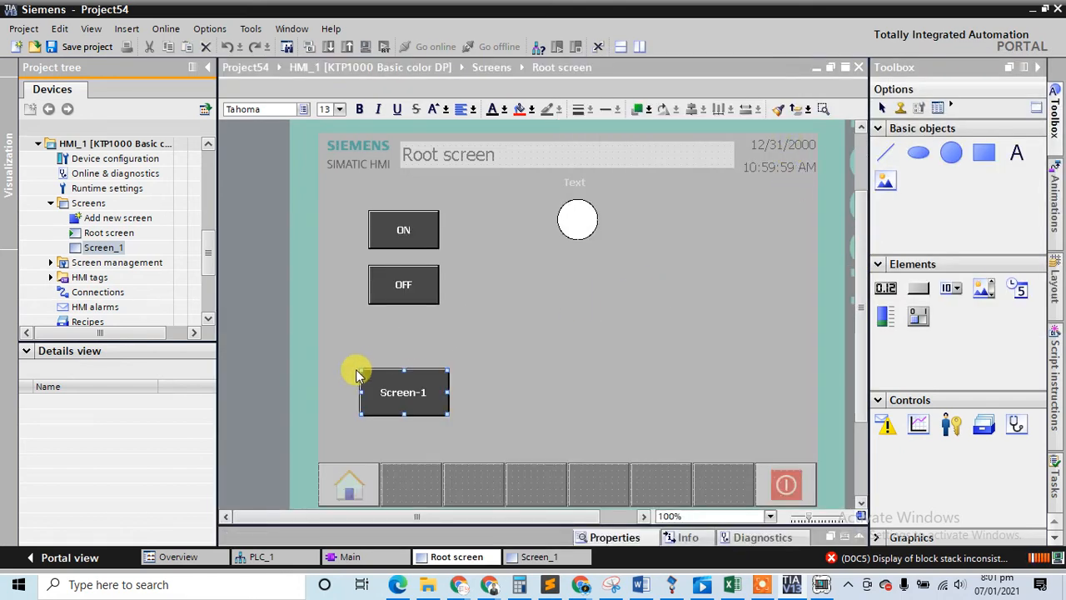
Open Screen_1 and delete the ActivateScreen function from the Activate event of its Root screen button
{"action": "left_click", "coordinate": [537, 559]}
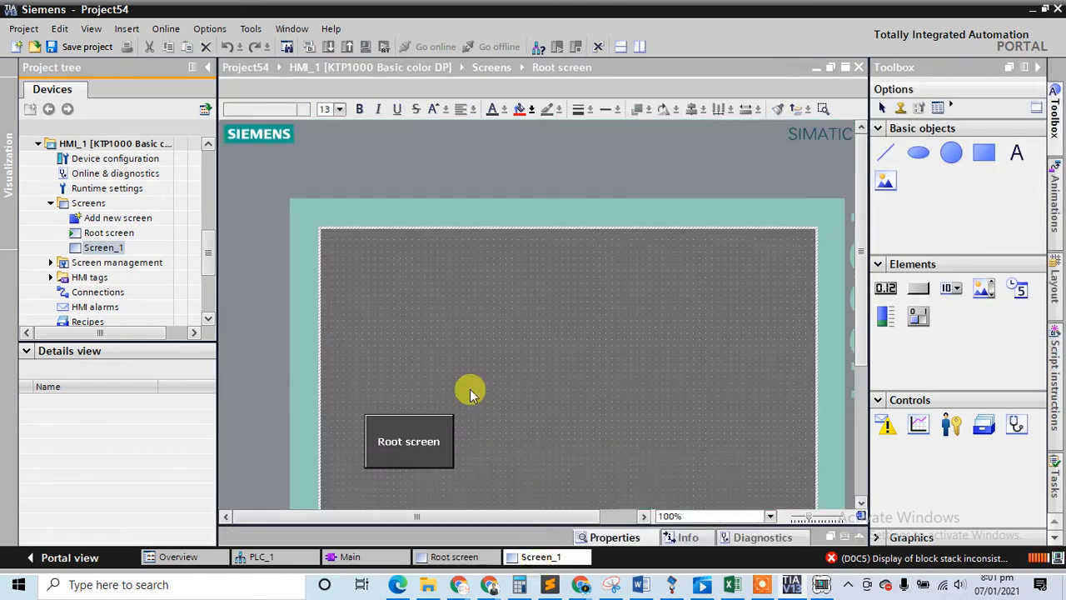
{"action": "left_click", "coordinate": [399, 431]}
{"action": "right_click", "coordinate": [405, 428]}
{"action": "left_click", "coordinate": [432, 423]}
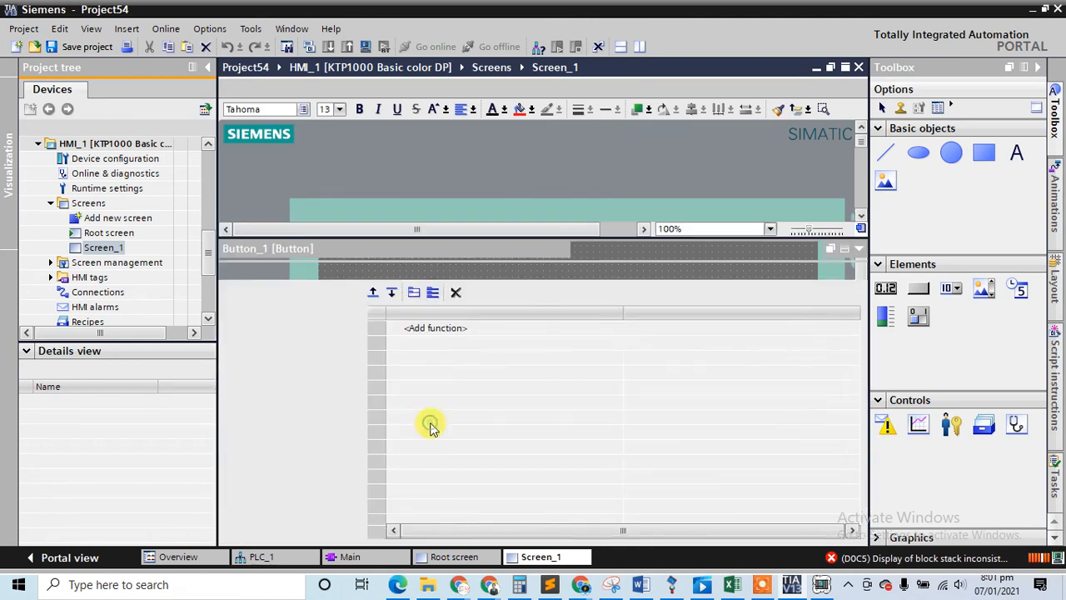
{"action": "left_click", "coordinate": [265, 356]}
{"action": "right_click", "coordinate": [260, 356]}
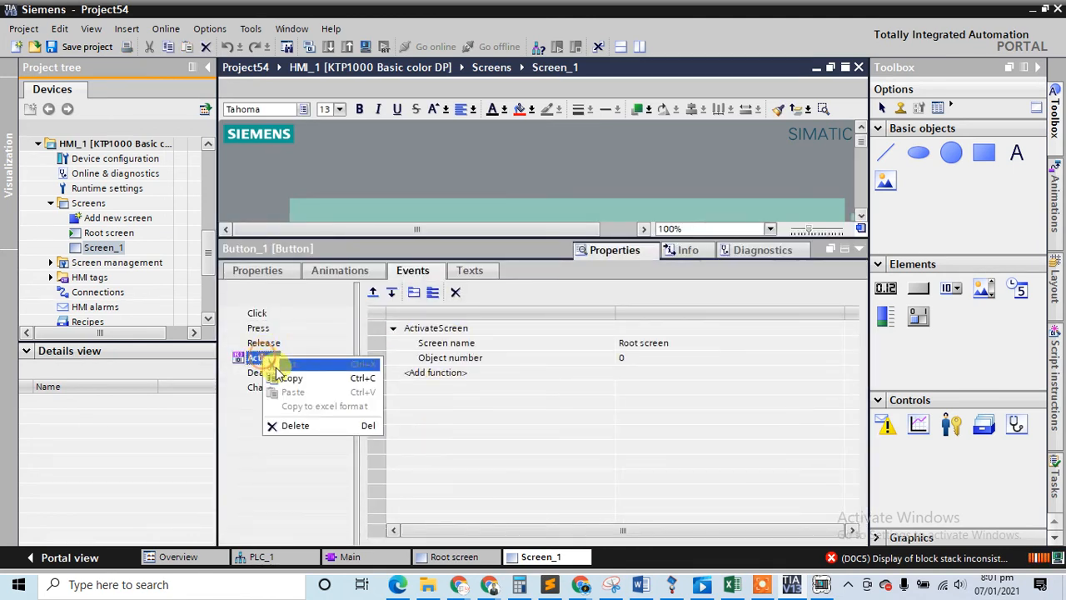
{"action": "left_click", "coordinate": [283, 429]}
Assign the ActivateScreen function to the Click event of Screen_1's button, with Root screen as the screen name
{"action": "left_click", "coordinate": [257, 313]}
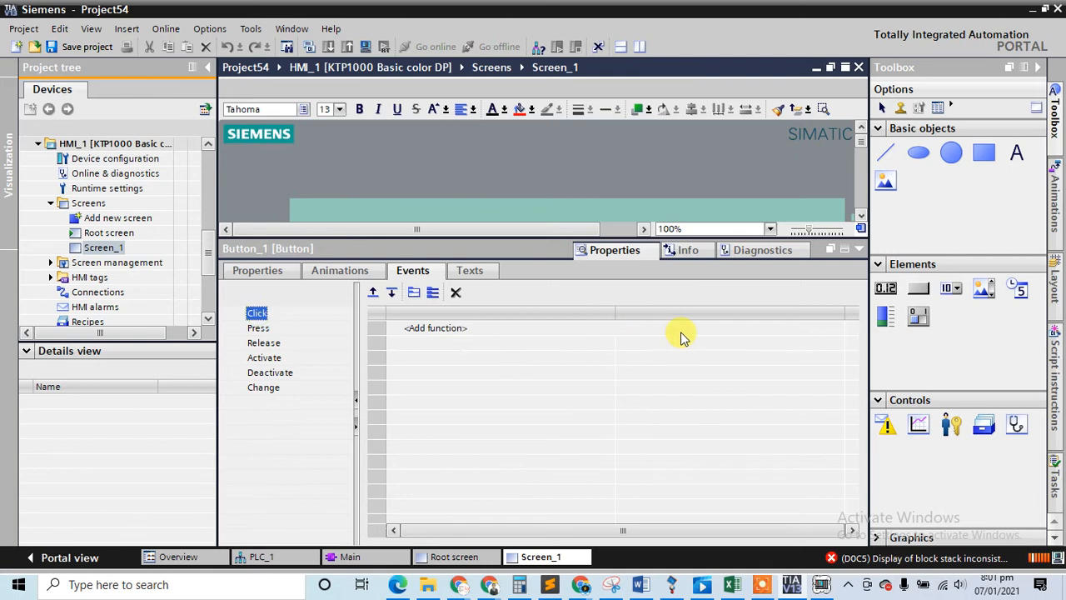
{"action": "left_click", "coordinate": [617, 331]}
{"action": "left_click", "coordinate": [836, 328]}
{"action": "scroll", "coordinate": [513, 398], "scroll_direction": "down", "scroll_amount": 3}
{"action": "left_click", "coordinate": [488, 374]}
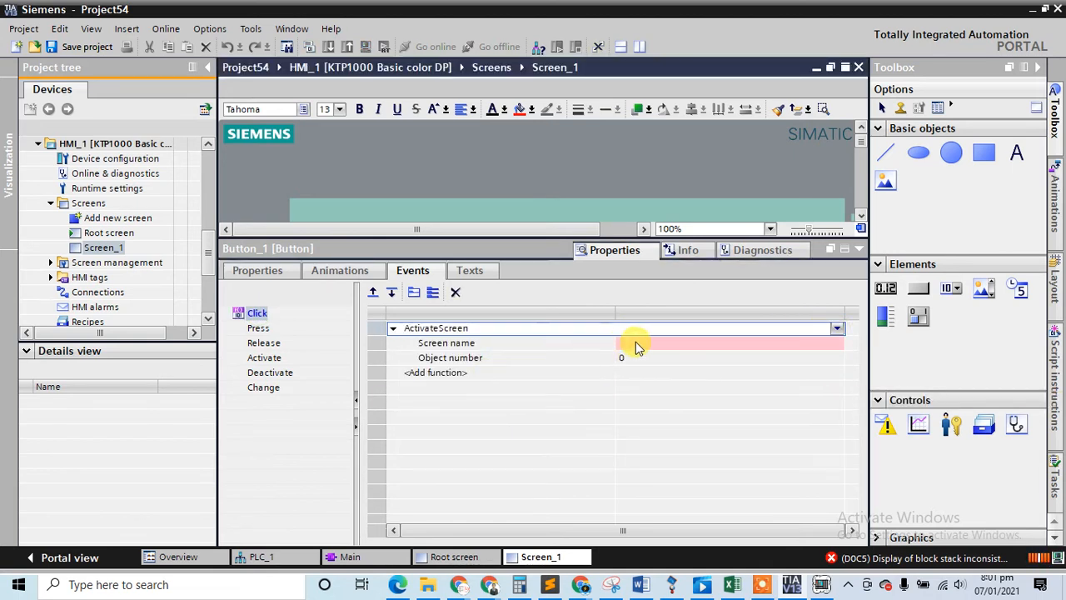
{"action": "left_click", "coordinate": [836, 344]}
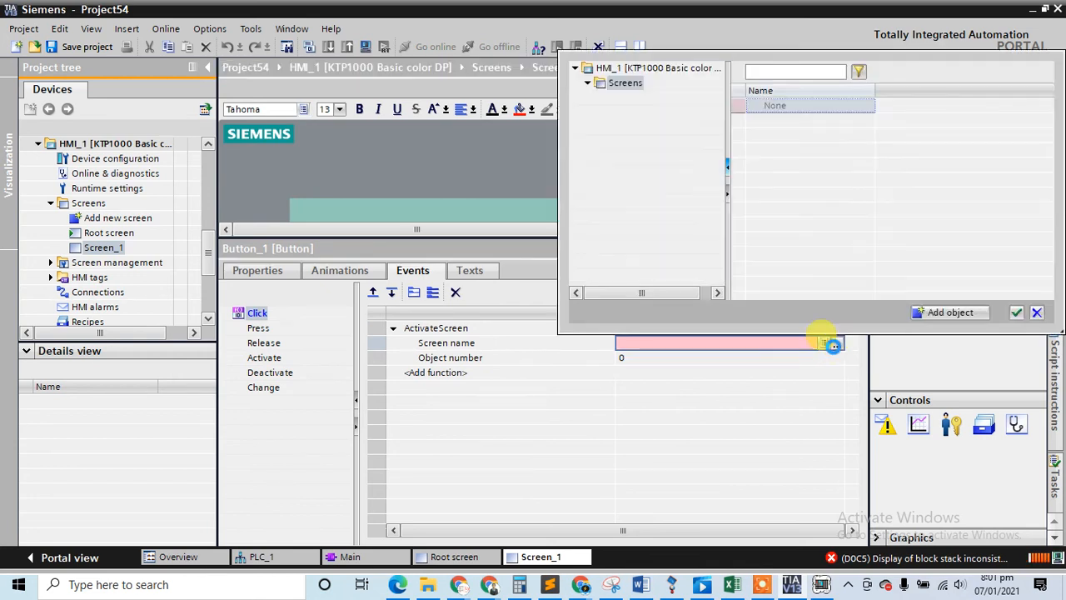
{"action": "double_click", "coordinate": [790, 125]}
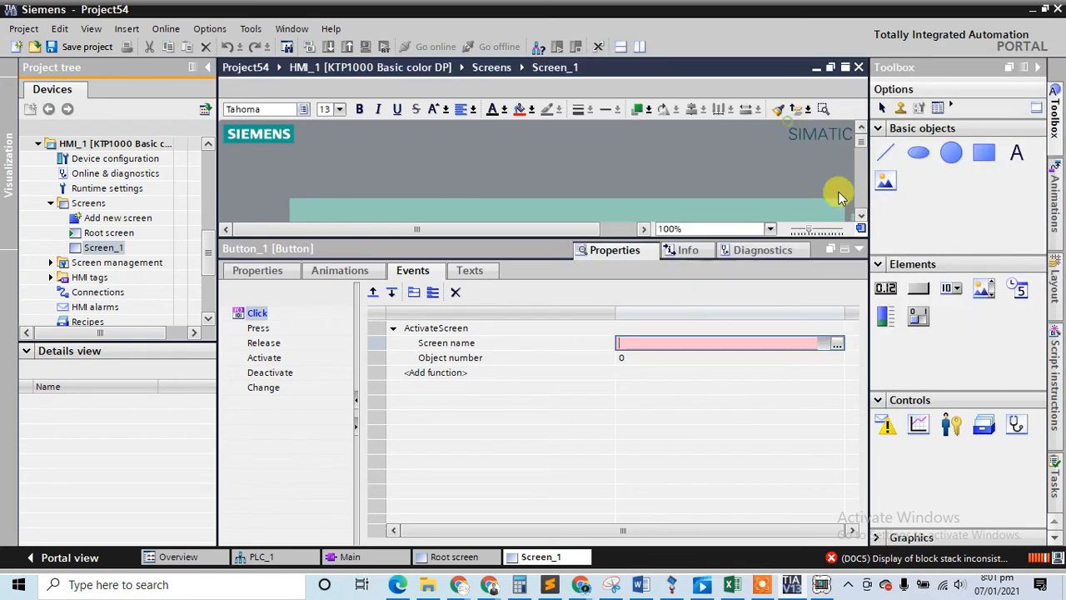
{"action": "left_click", "coordinate": [859, 250]}
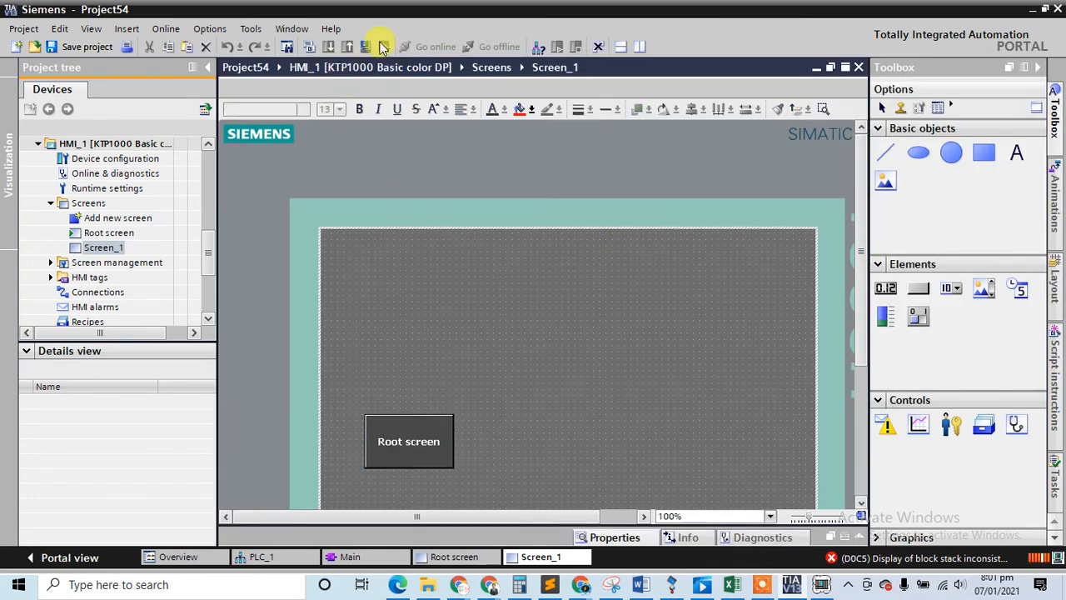
Save the project and start the HMI simulation with Screen_1
{"action": "left_click", "coordinate": [80, 47]}
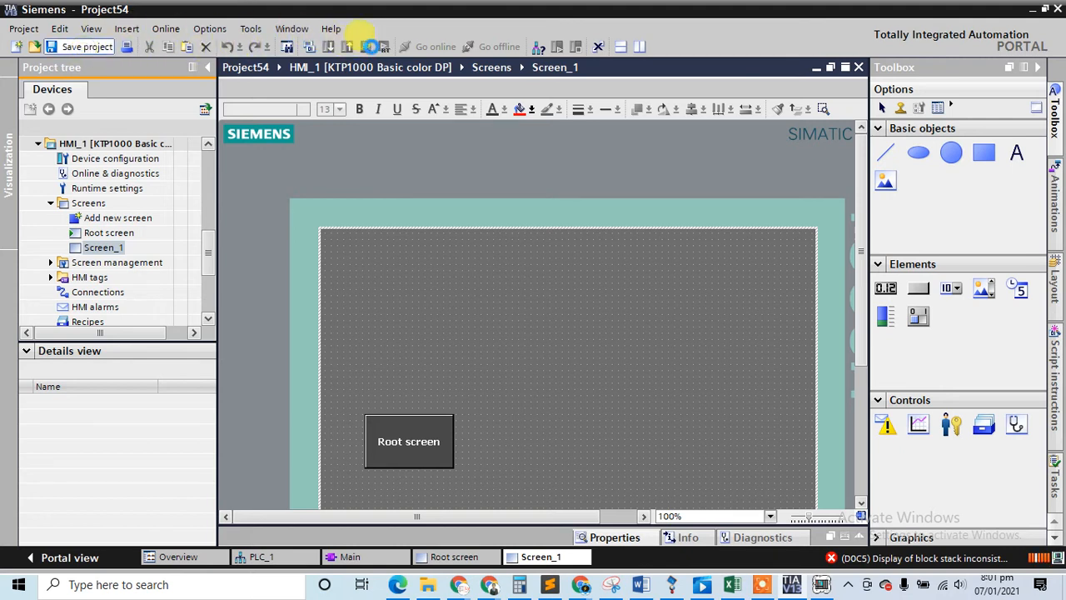
{"action": "left_click", "coordinate": [366, 45]}
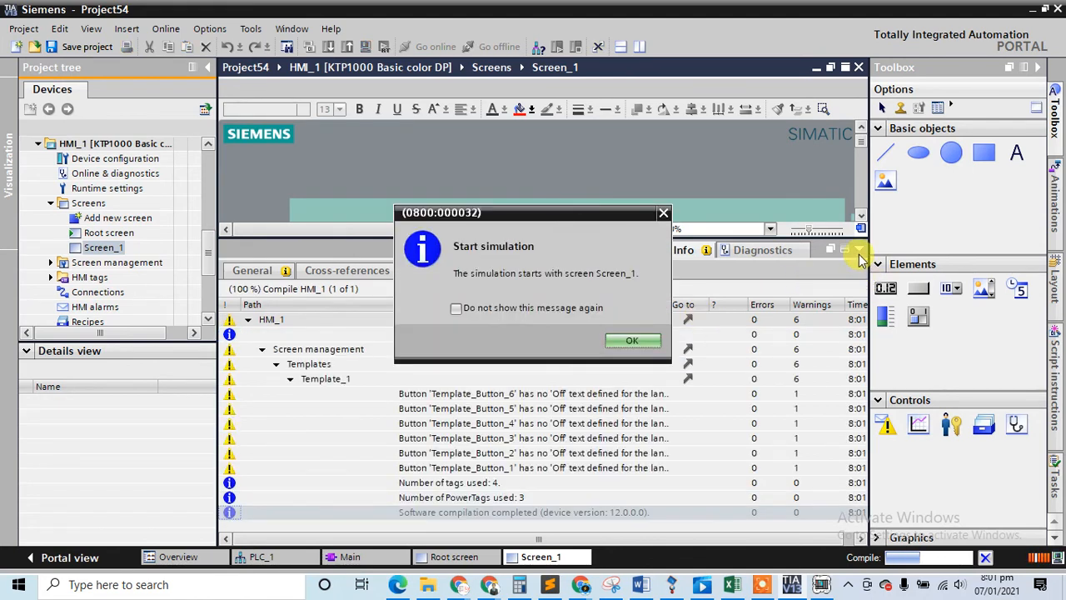
{"action": "left_click", "coordinate": [625, 340]}
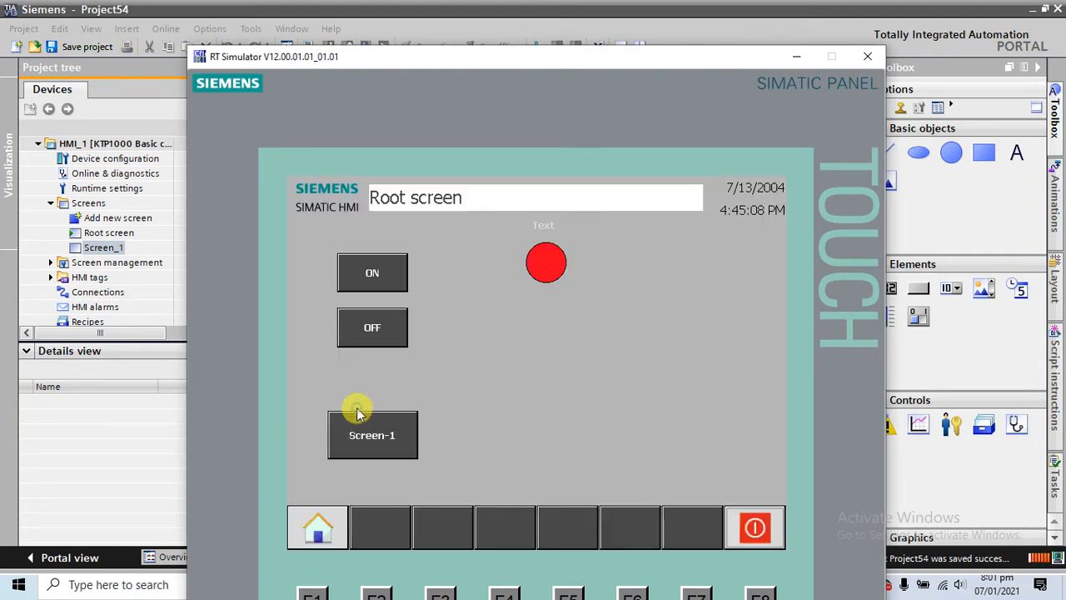
Test switching between the Root screen and Screen_1 with their navigation buttons, and close the simulator and compile results
{"action": "left_click", "coordinate": [366, 426]}
{"action": "left_click", "coordinate": [372, 405]}
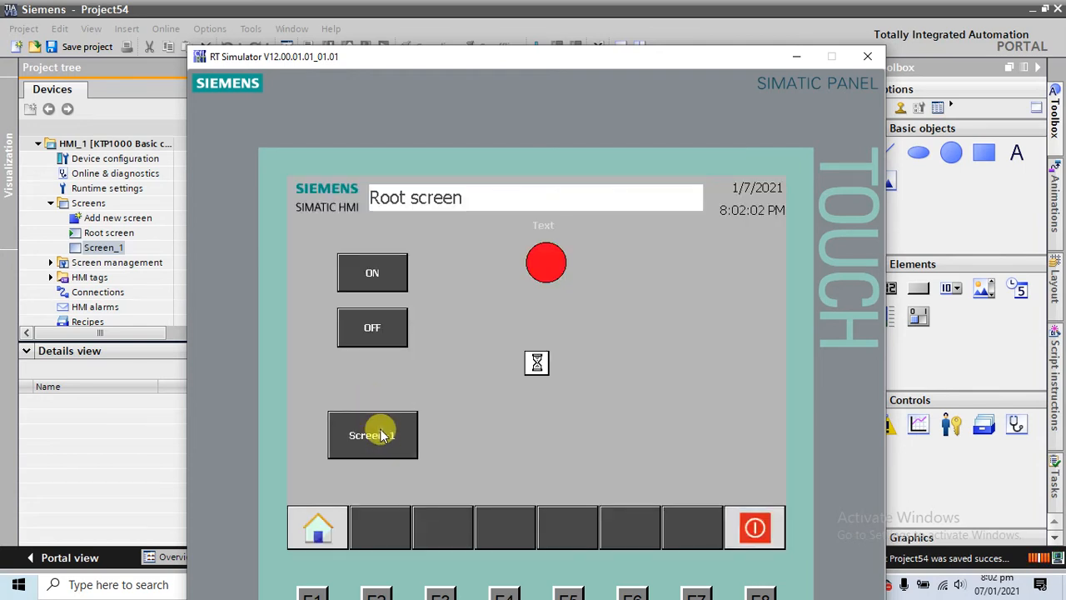
{"action": "left_click", "coordinate": [377, 426]}
{"action": "left_click", "coordinate": [867, 56]}
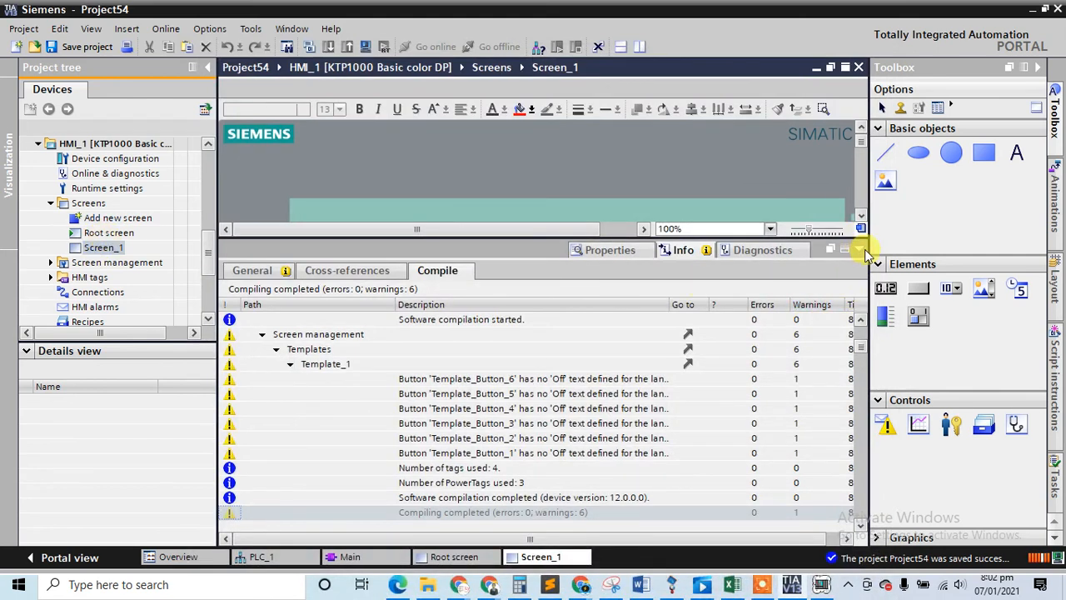
{"action": "left_click", "coordinate": [860, 249]}
Open the Root screen and place two I/O fields, one beside the OFF button and one level with it near the screen's right edge
{"action": "left_click", "coordinate": [97, 234]}
{"action": "double_click", "coordinate": [98, 234]}
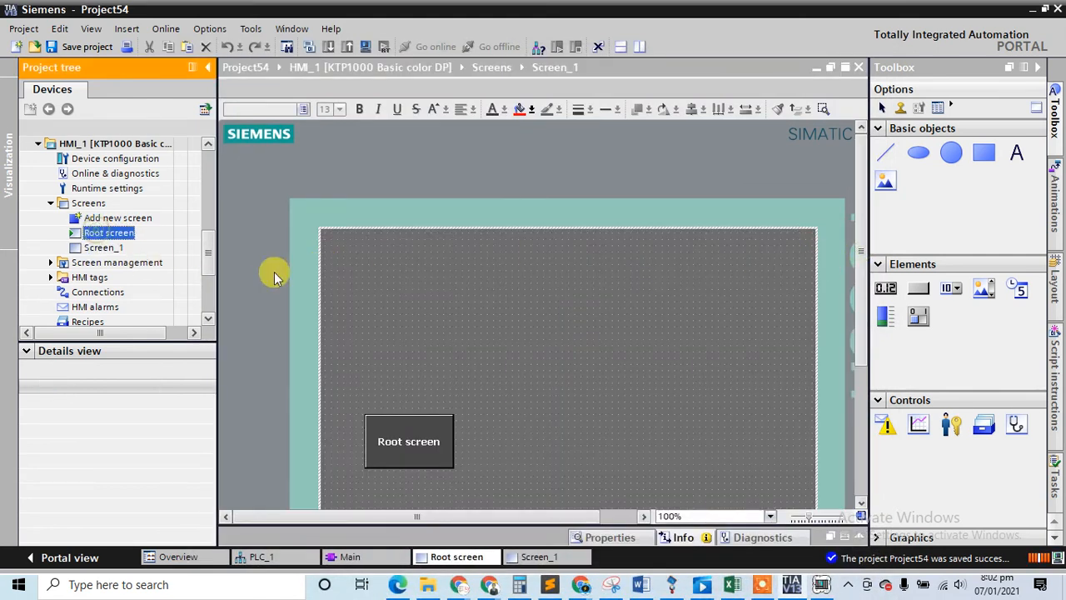
{"action": "left_click", "coordinate": [885, 288]}
{"action": "left_click_drag", "start_coordinate": [460, 271], "coordinate": [555, 330]}
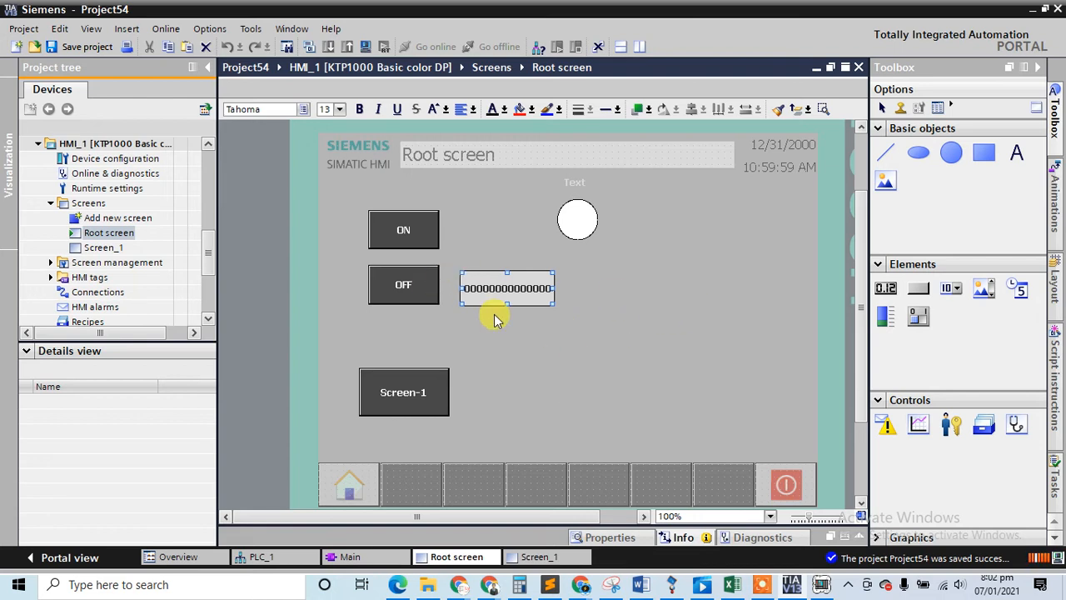
{"action": "mouse_move", "coordinate": [885, 287]}
{"action": "left_mouse_down"}
{"action": "mouse_move", "coordinate": [732, 280]}
{"action": "mouse_move", "coordinate": [770, 306]}
{"action": "left_mouse_up"}
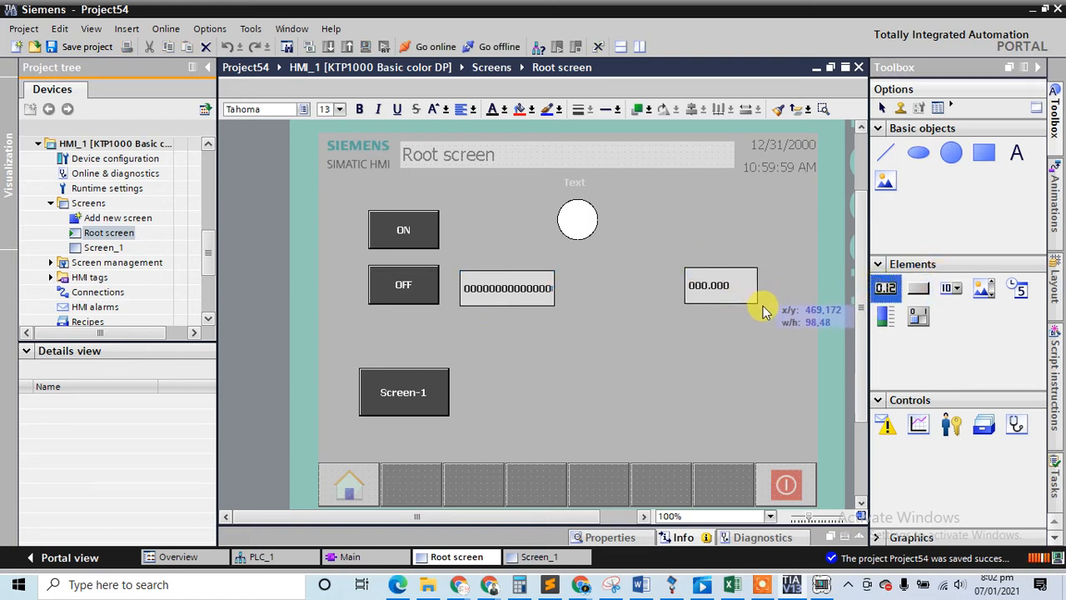
Add a text field reading IN just above the I/O field beside the OFF button
{"action": "left_click", "coordinate": [1017, 154]}
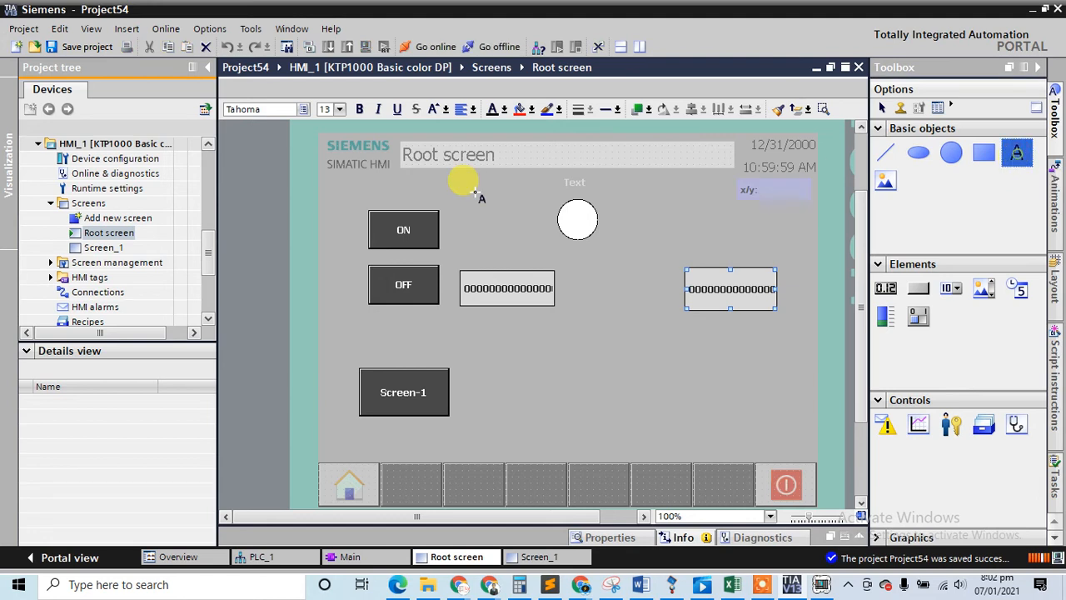
{"action": "left_click", "coordinate": [488, 262]}
{"action": "left_click", "coordinate": [498, 263]}
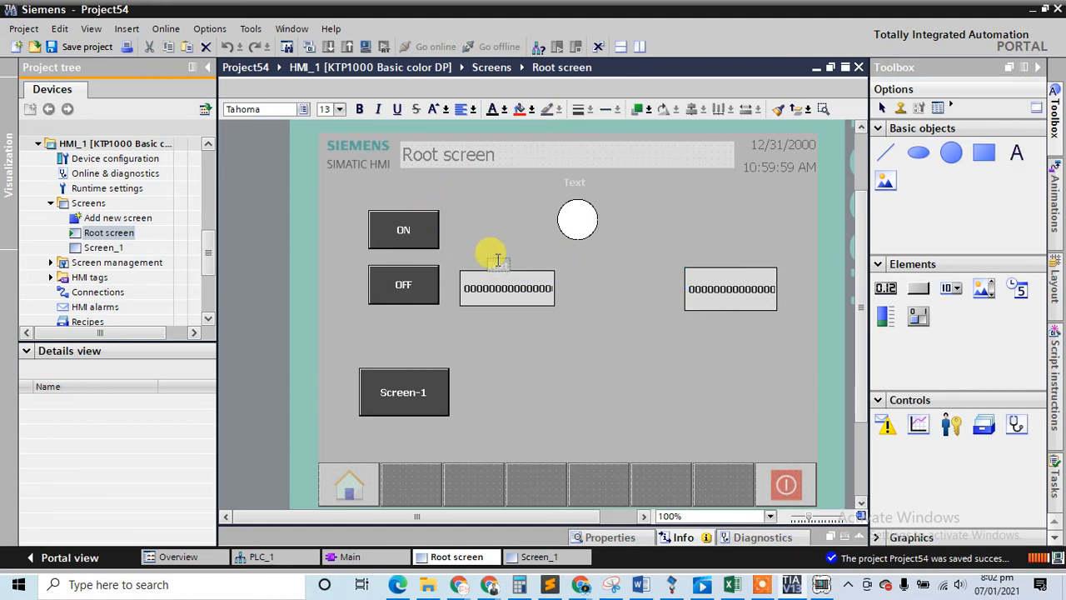
{"action": "double_click", "coordinate": [498, 264]}
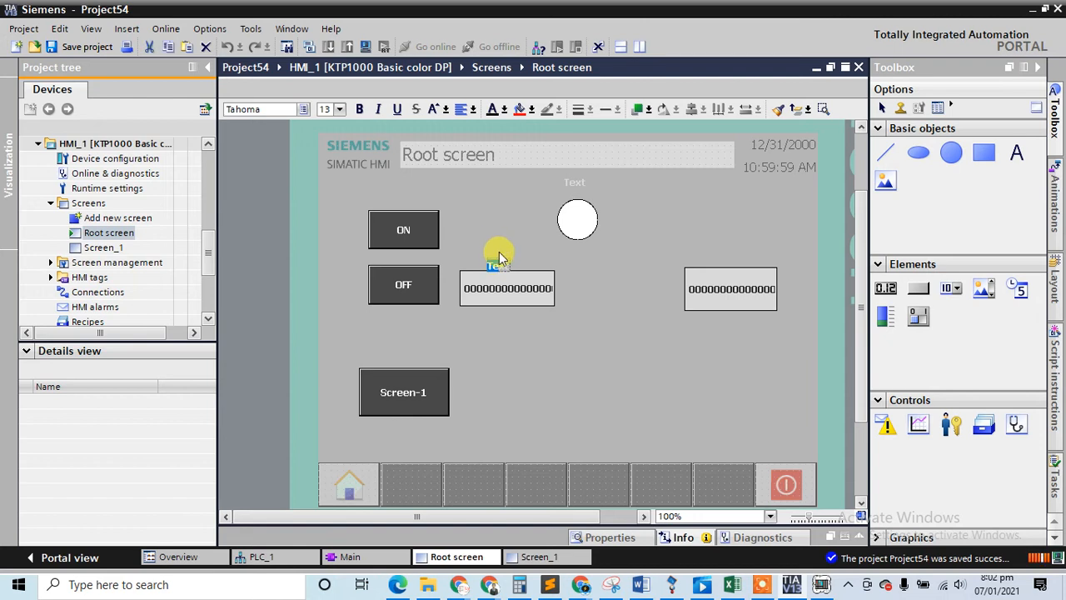
{"action": "key", "text": "BackSpace"}
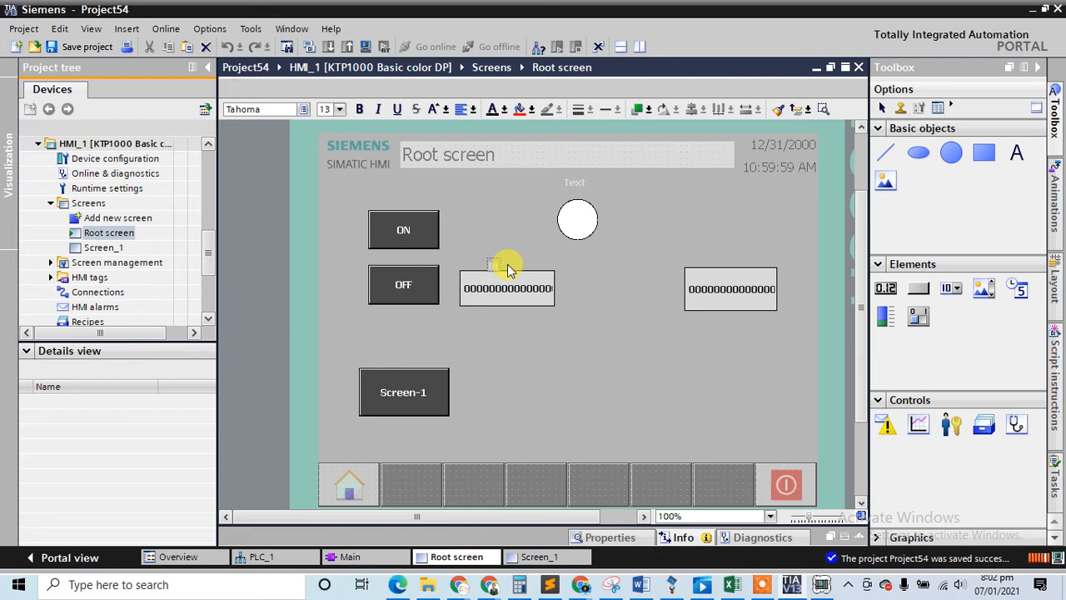
{"action": "left_click", "coordinate": [559, 358]}
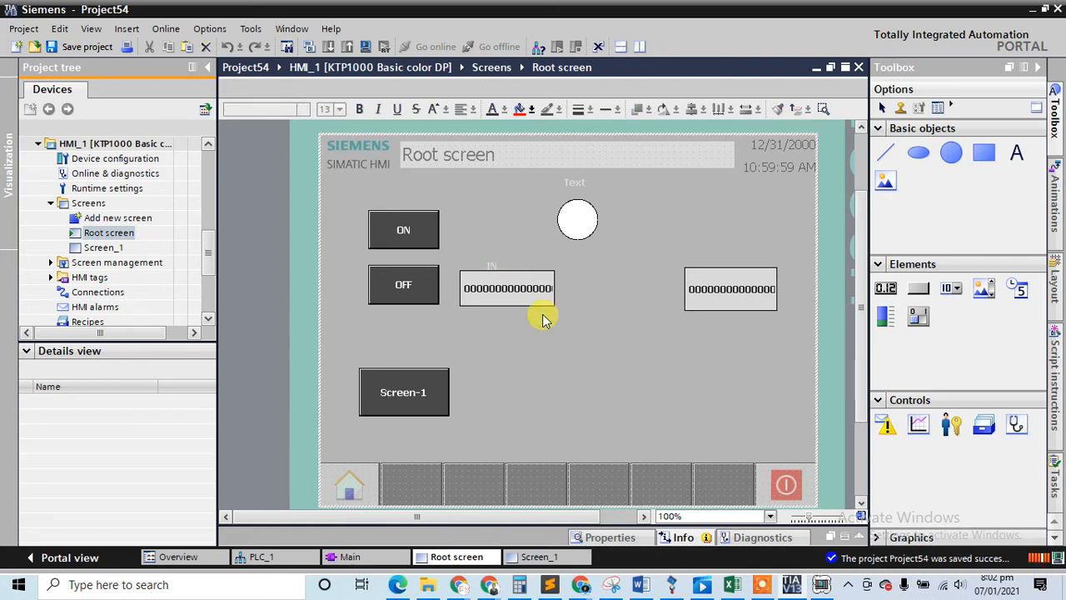
Set the background fill pattern of the IN text field to Solid
{"action": "left_click", "coordinate": [490, 265]}
{"action": "right_click", "coordinate": [491, 265]}
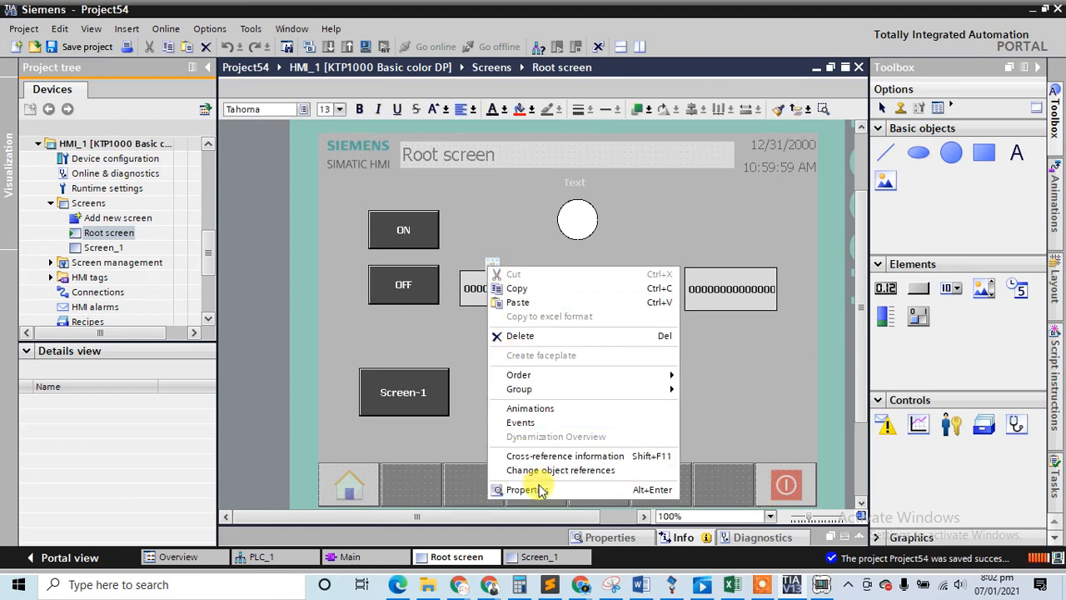
{"action": "left_click", "coordinate": [545, 485]}
{"action": "left_click", "coordinate": [465, 271]}
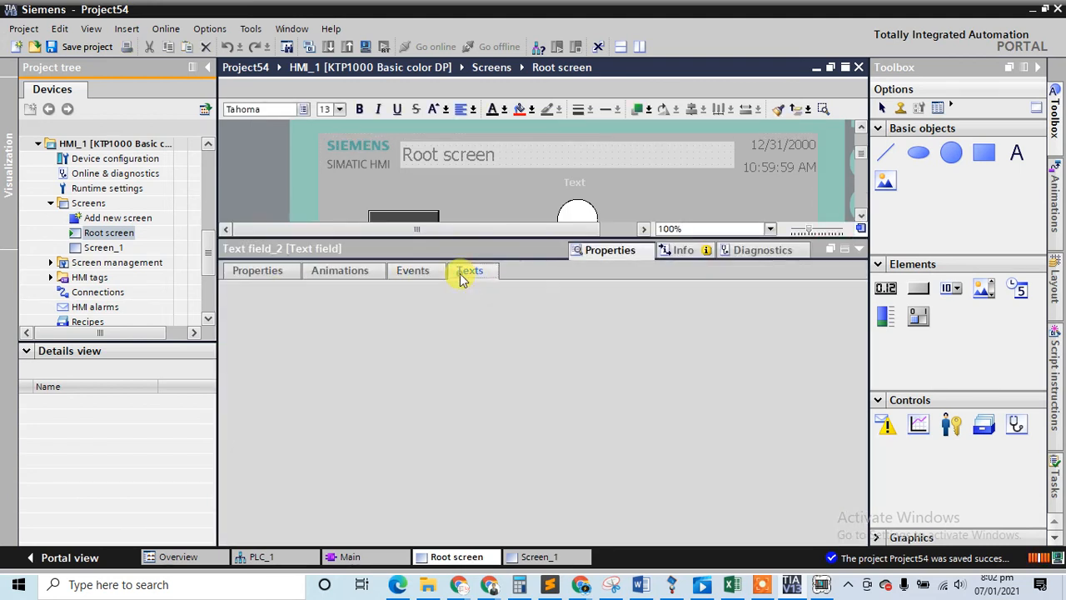
{"action": "left_click", "coordinate": [345, 278]}
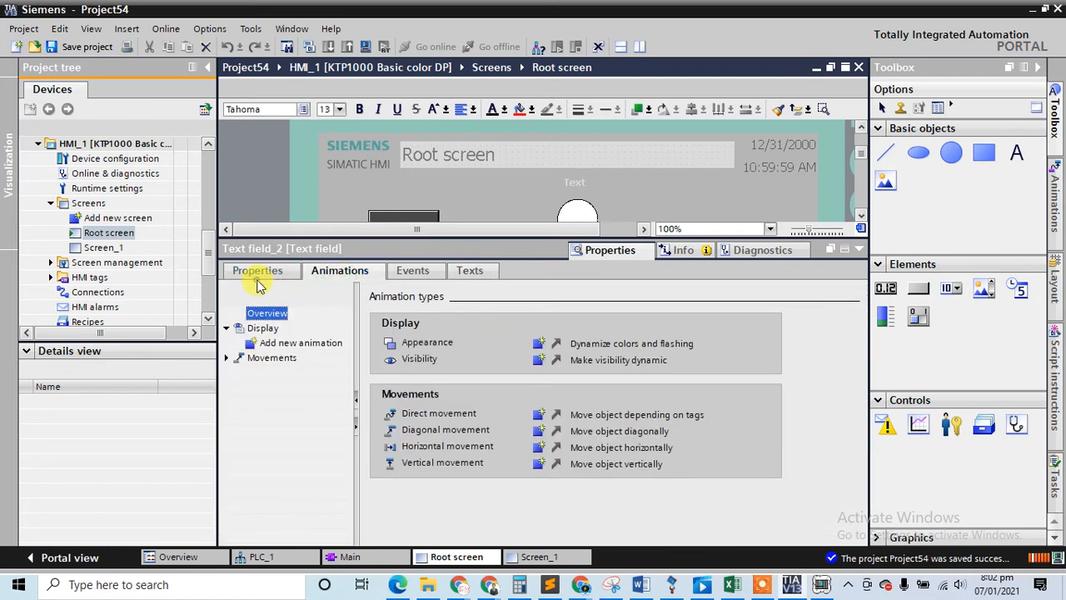
{"action": "left_click", "coordinate": [267, 279]}
{"action": "left_click", "coordinate": [264, 327]}
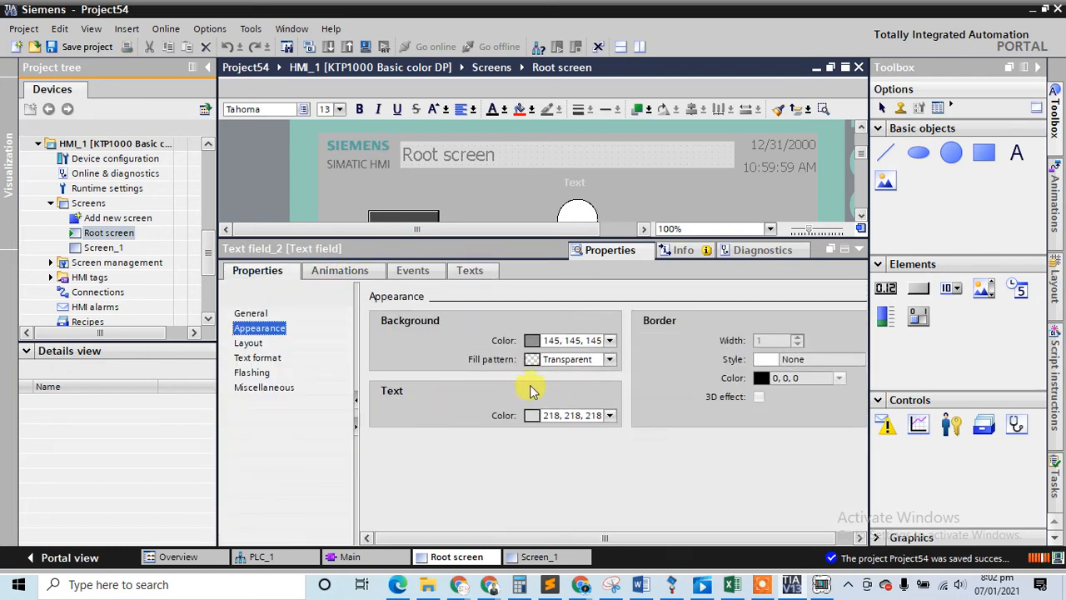
{"action": "left_click", "coordinate": [610, 359]}
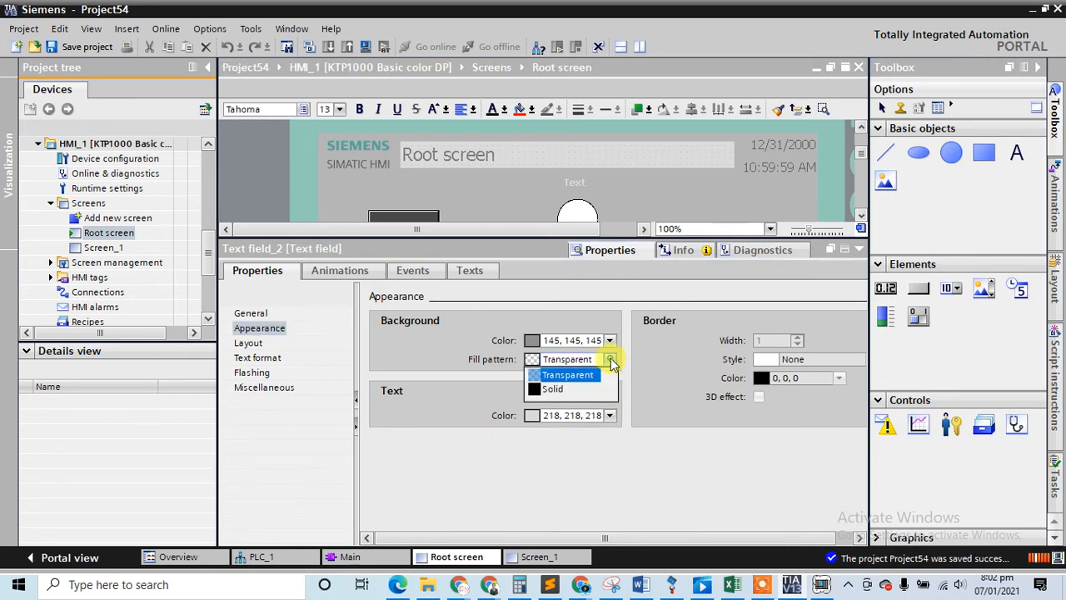
{"action": "left_click", "coordinate": [572, 390]}
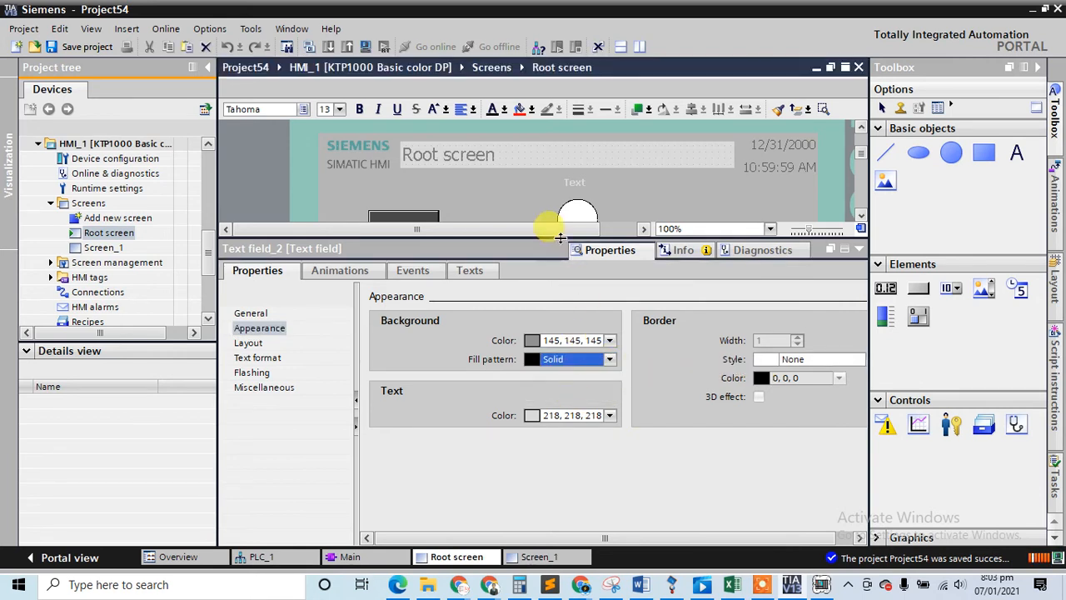
{"action": "left_click_drag", "start_coordinate": [560, 239], "coordinate": [559, 295]}
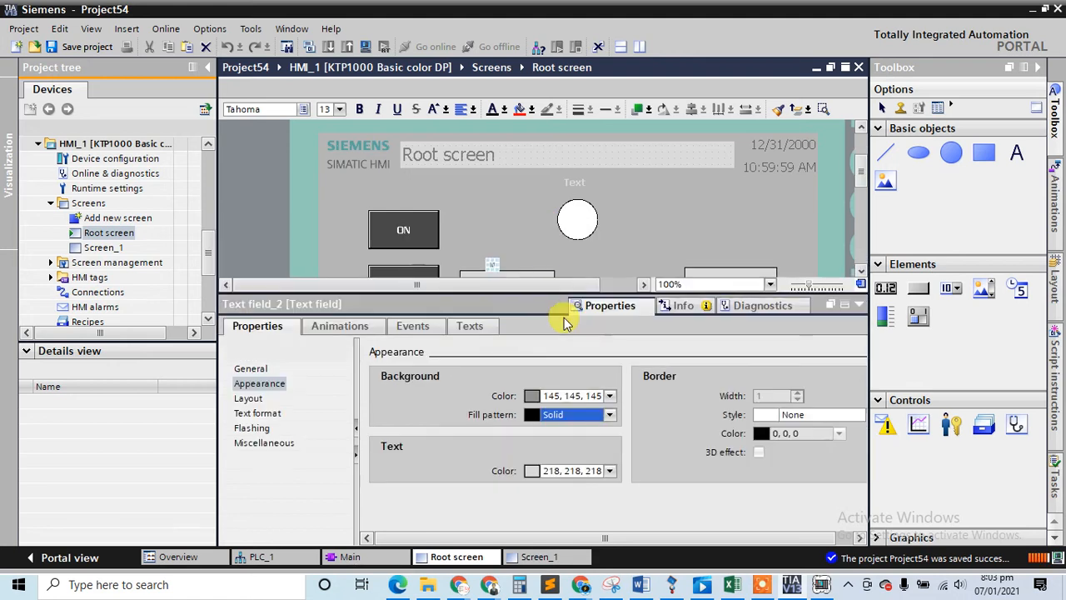
{"action": "left_click", "coordinate": [530, 263]}
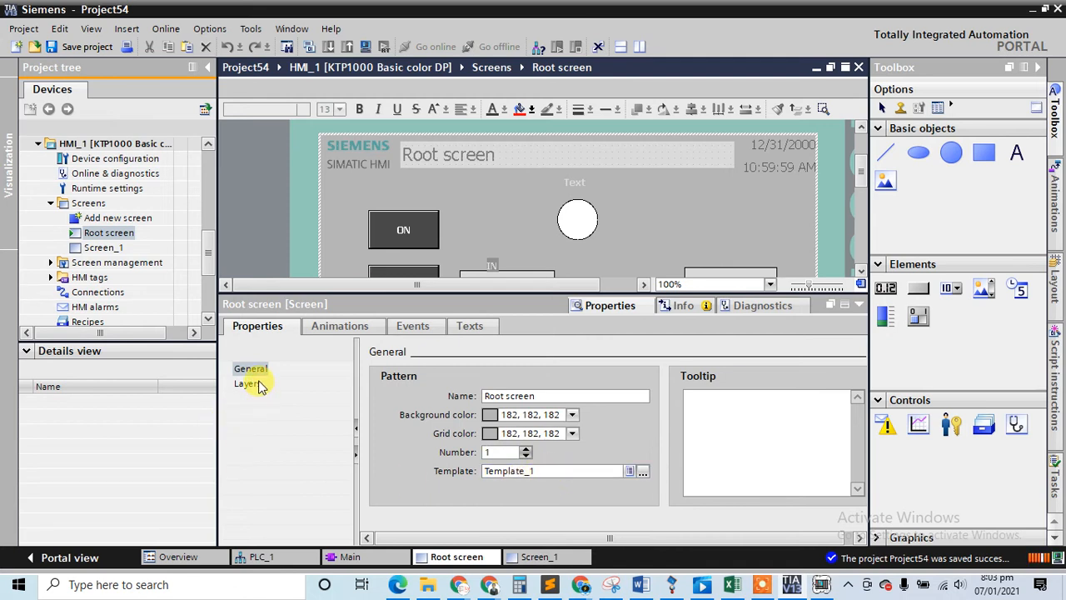
{"action": "left_click", "coordinate": [337, 325]}
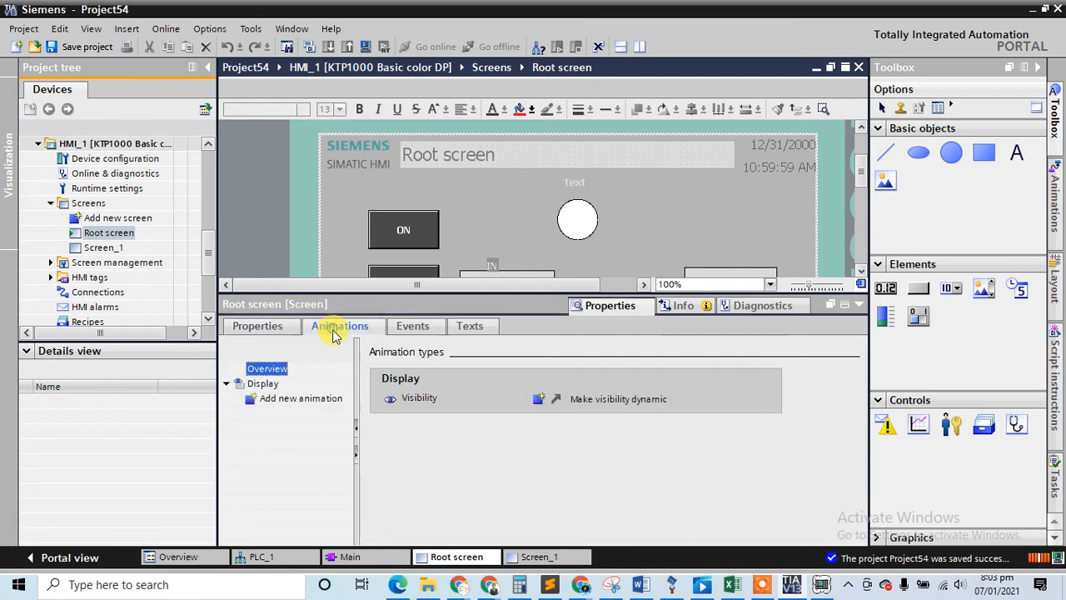
{"action": "left_click", "coordinate": [283, 400]}
{"action": "left_click", "coordinate": [410, 326]}
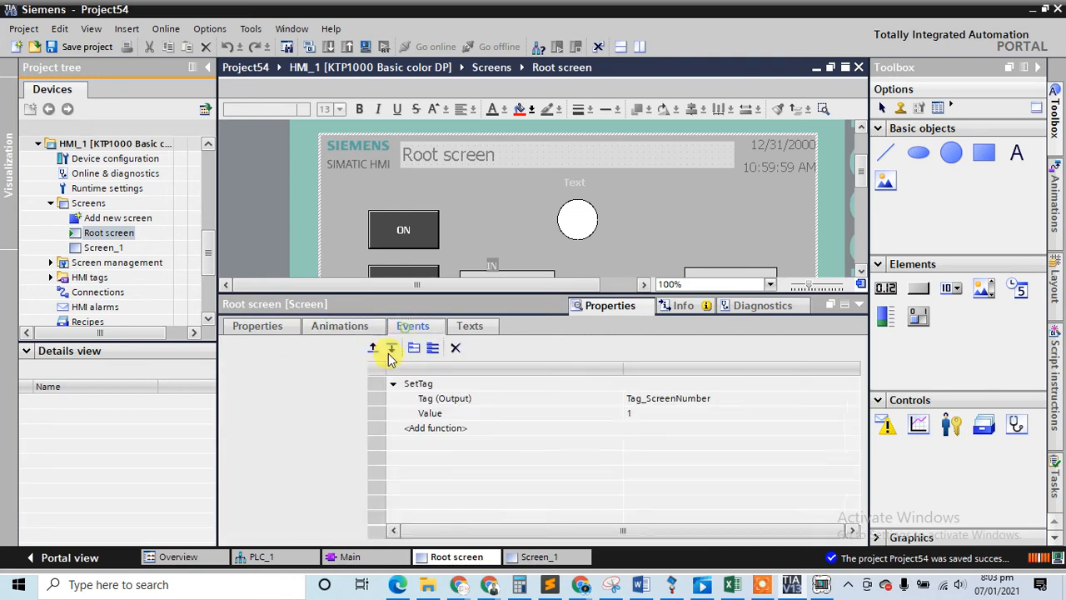
{"action": "left_click", "coordinate": [337, 327]}
{"action": "left_click", "coordinate": [258, 326]}
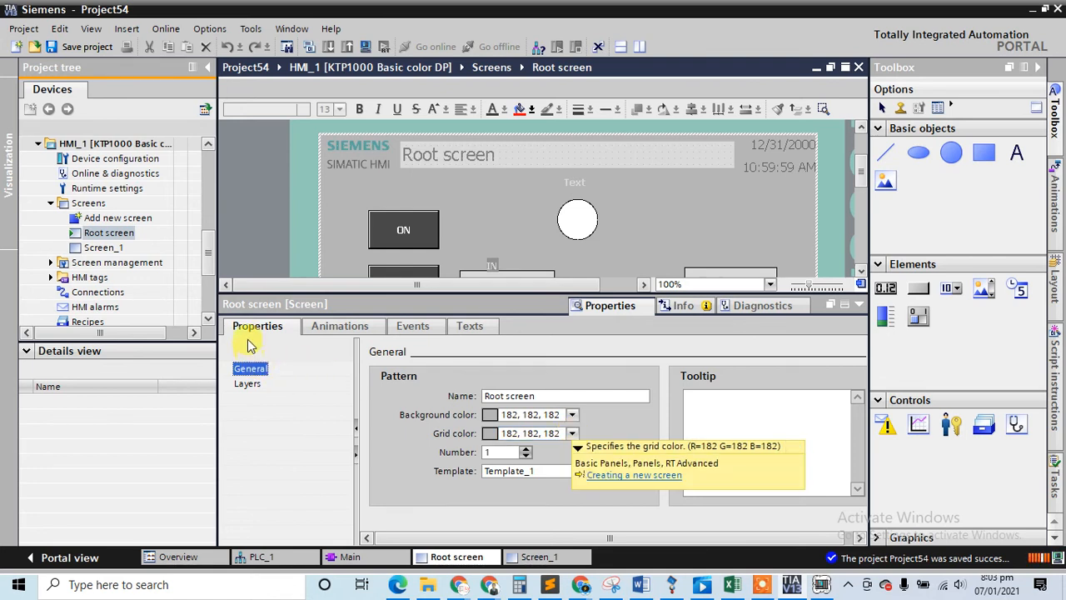
Change the IN label's text color to black (0, 0, 0) and collapse its properties
{"action": "left_click", "coordinate": [491, 263]}
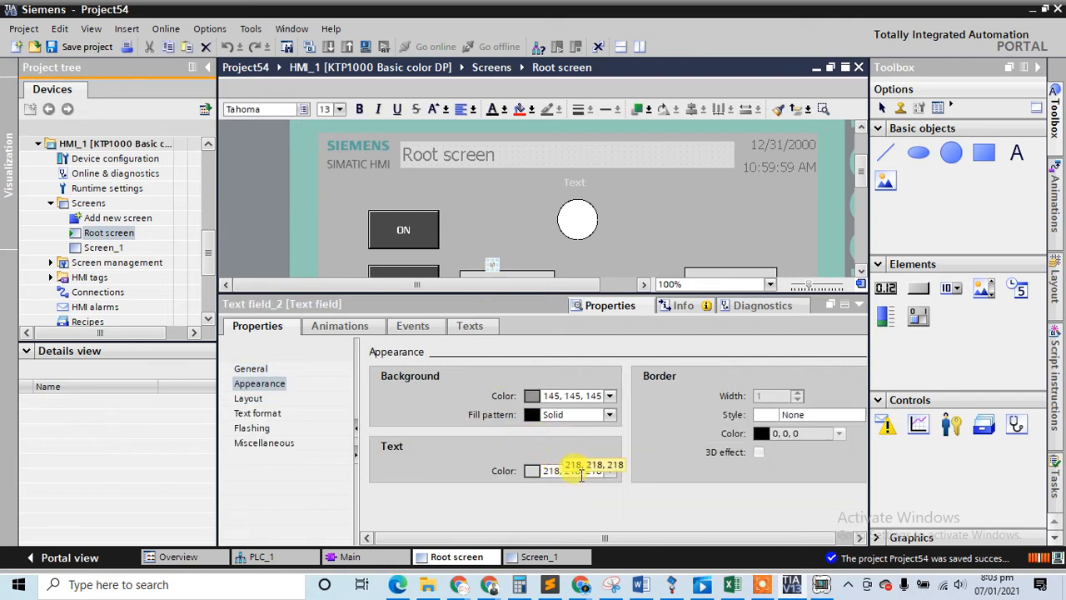
{"action": "left_click", "coordinate": [611, 471]}
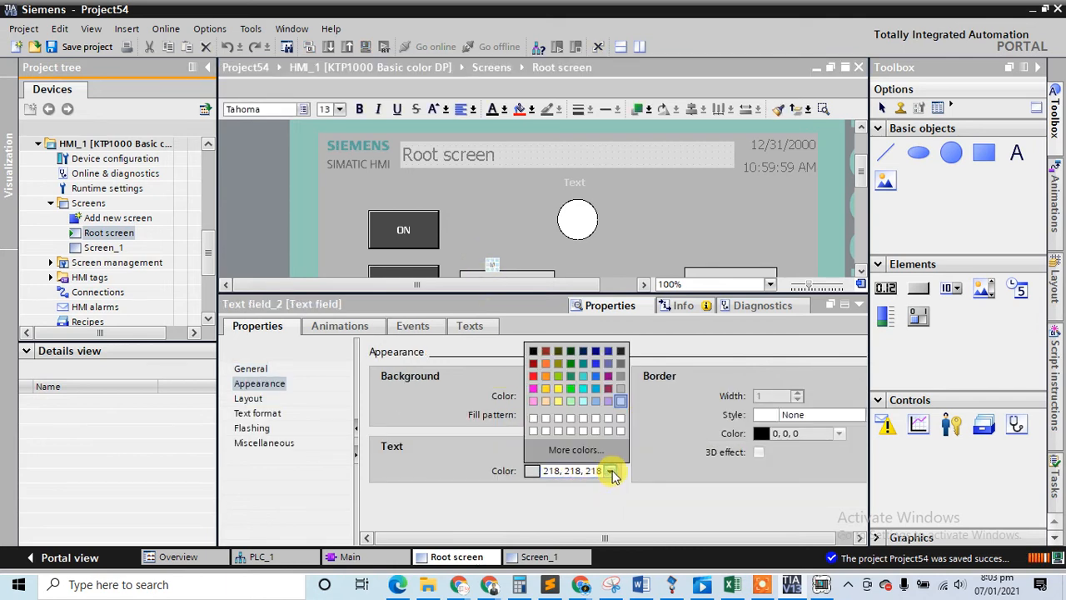
{"action": "left_click", "coordinate": [533, 353]}
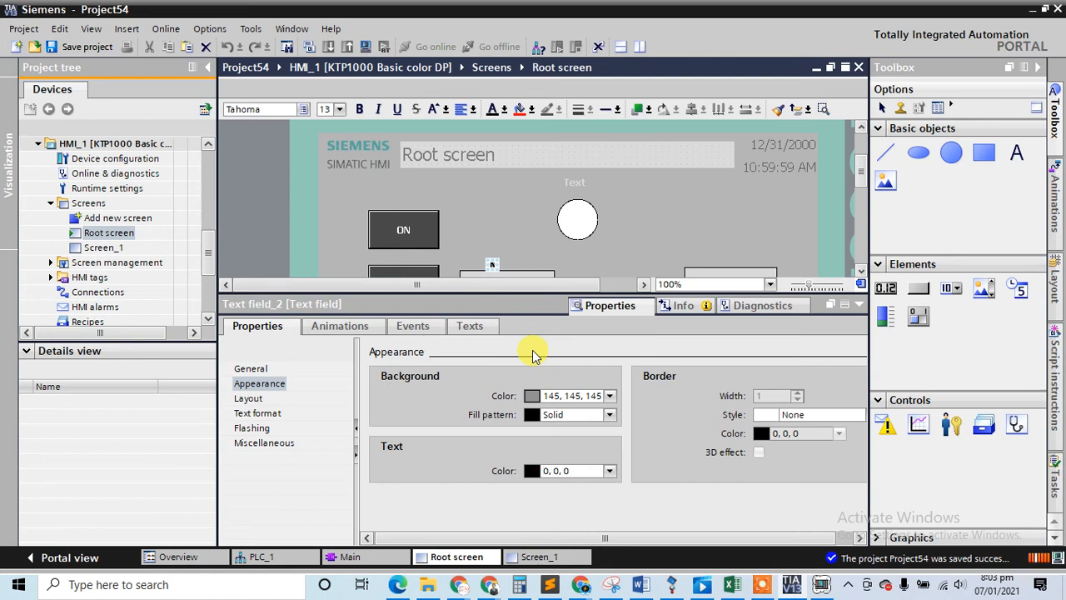
{"action": "left_click", "coordinate": [488, 254]}
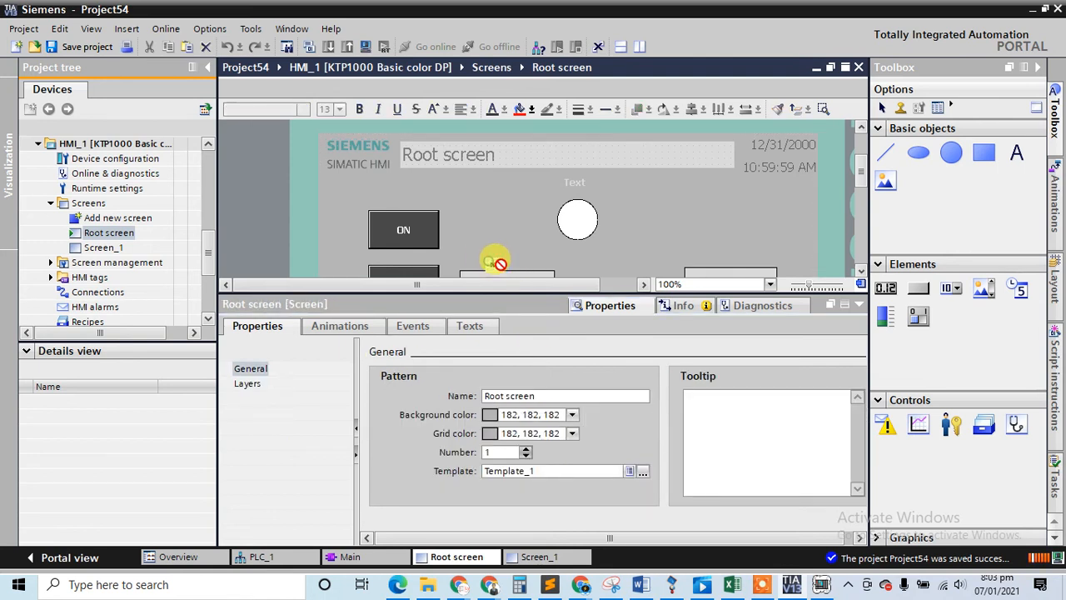
{"action": "left_click", "coordinate": [496, 262]}
{"action": "left_click", "coordinate": [506, 264]}
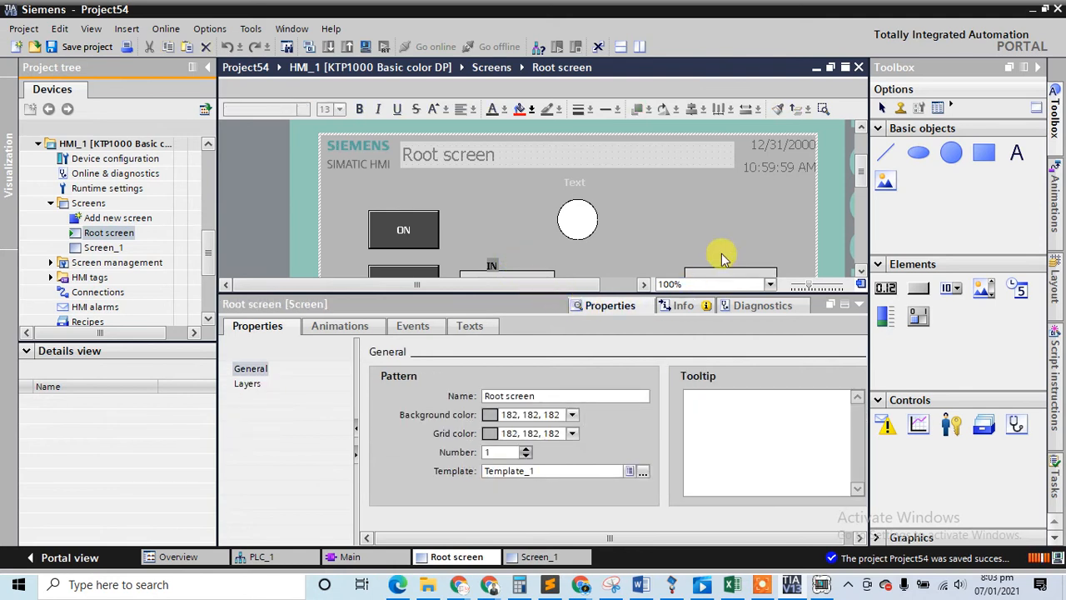
{"action": "left_click", "coordinate": [859, 304]}
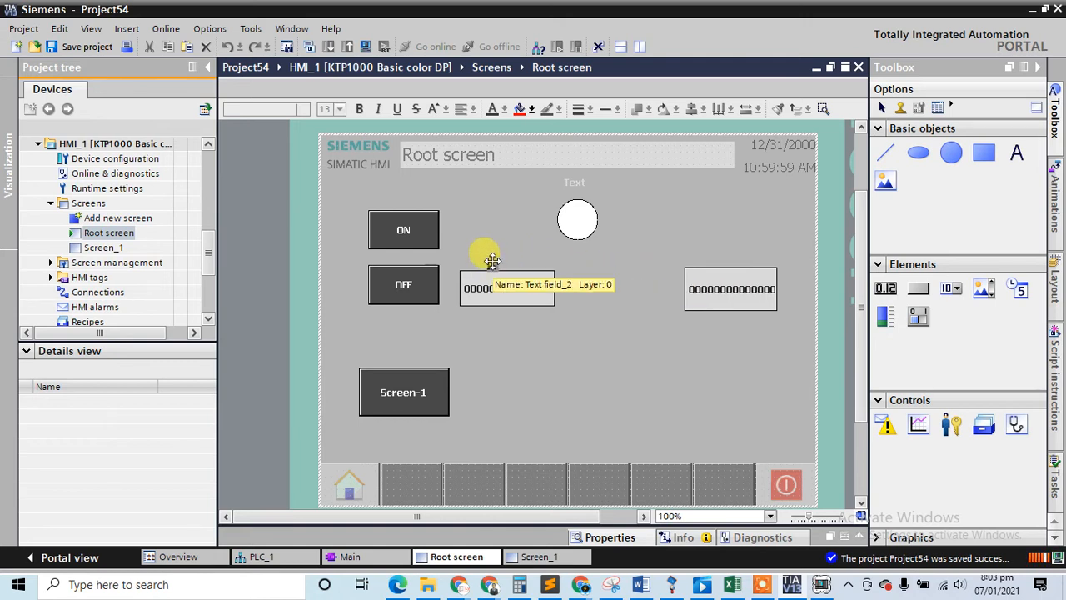
{"action": "left_click", "coordinate": [762, 583]}
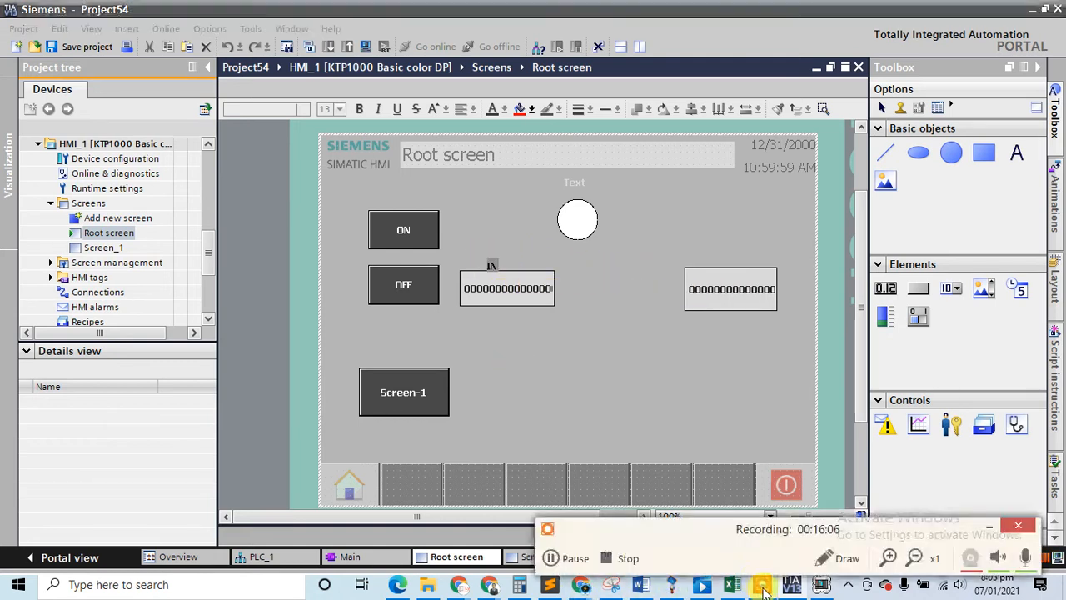
{"action": "left_click", "coordinate": [577, 564]}
{"action": "left_click", "coordinate": [571, 403]}
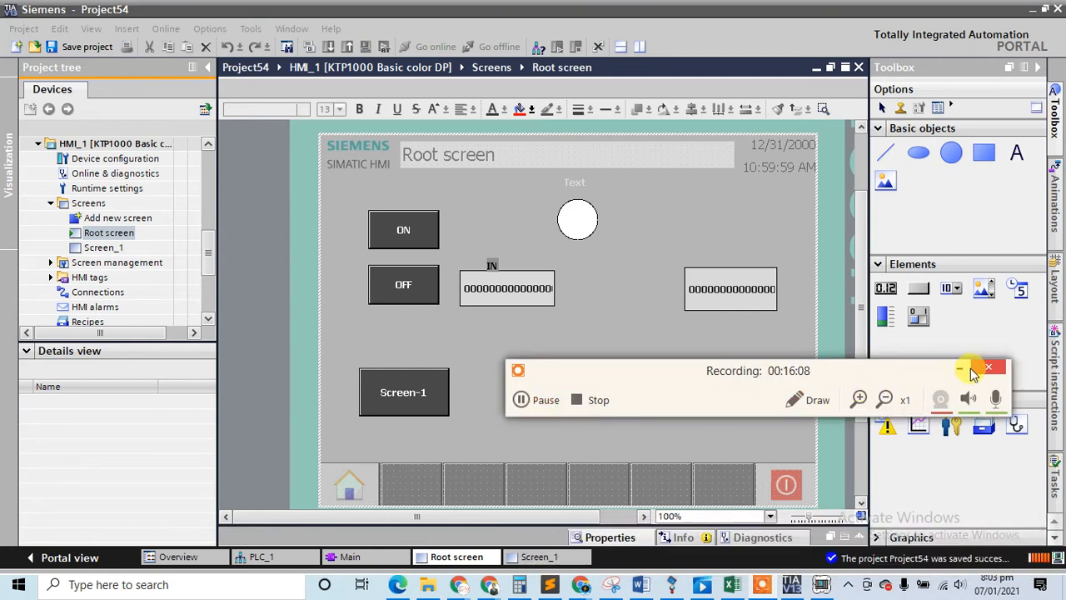
{"action": "left_click", "coordinate": [964, 367]}
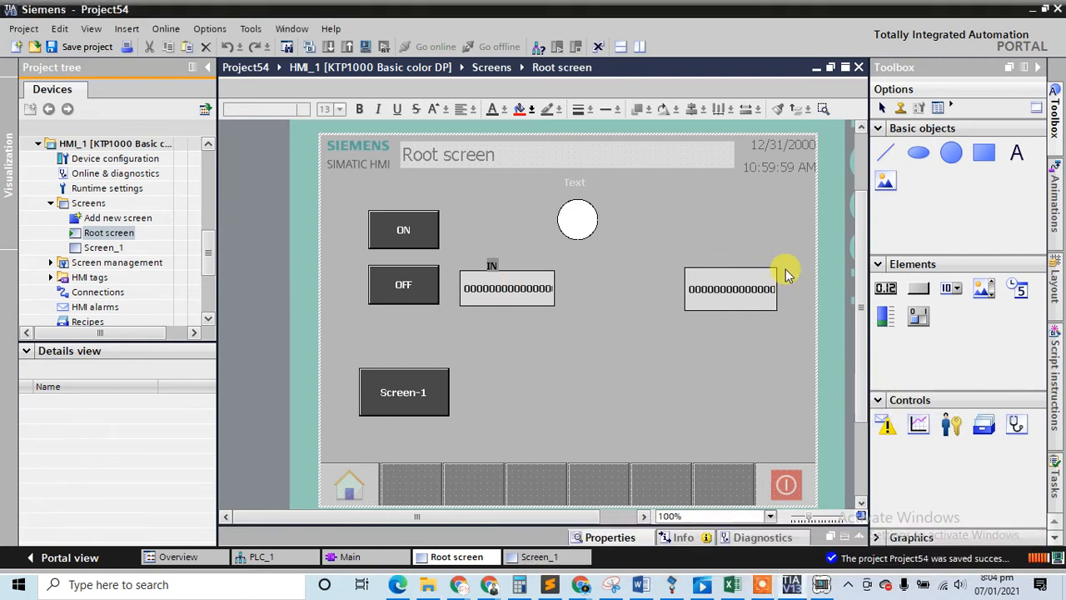
Add a text field reading OUT above the second I/O field and move it slightly upward, clear of the field
{"action": "left_click", "coordinate": [1009, 165]}
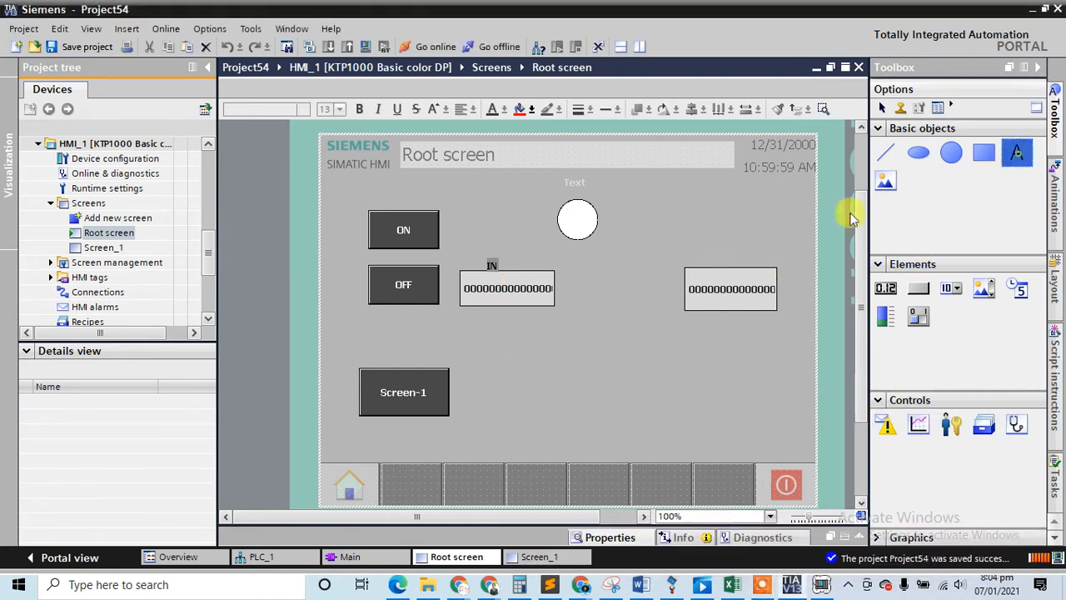
{"action": "left_click", "coordinate": [731, 261]}
{"action": "left_click_drag", "start_coordinate": [744, 268], "coordinate": [774, 259]}
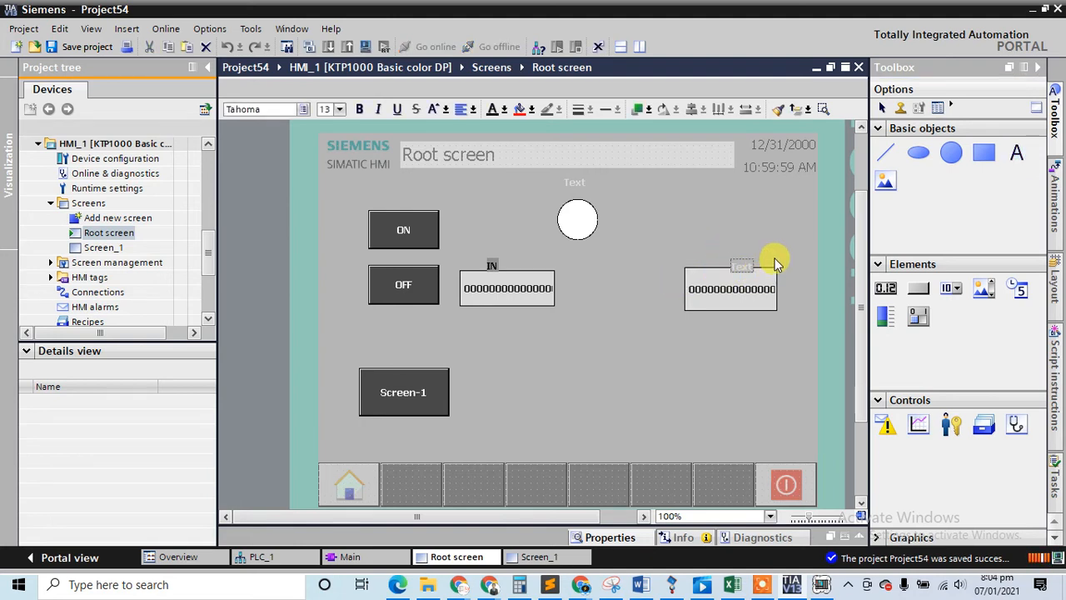
{"action": "left_click", "coordinate": [741, 265]}
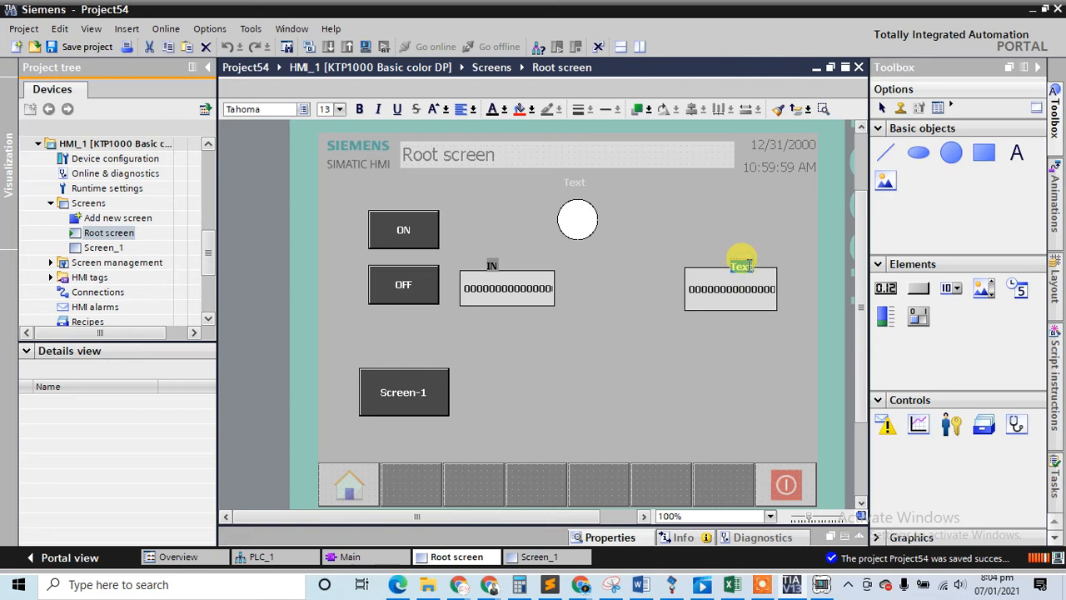
{"action": "type", "text": "OUT"}
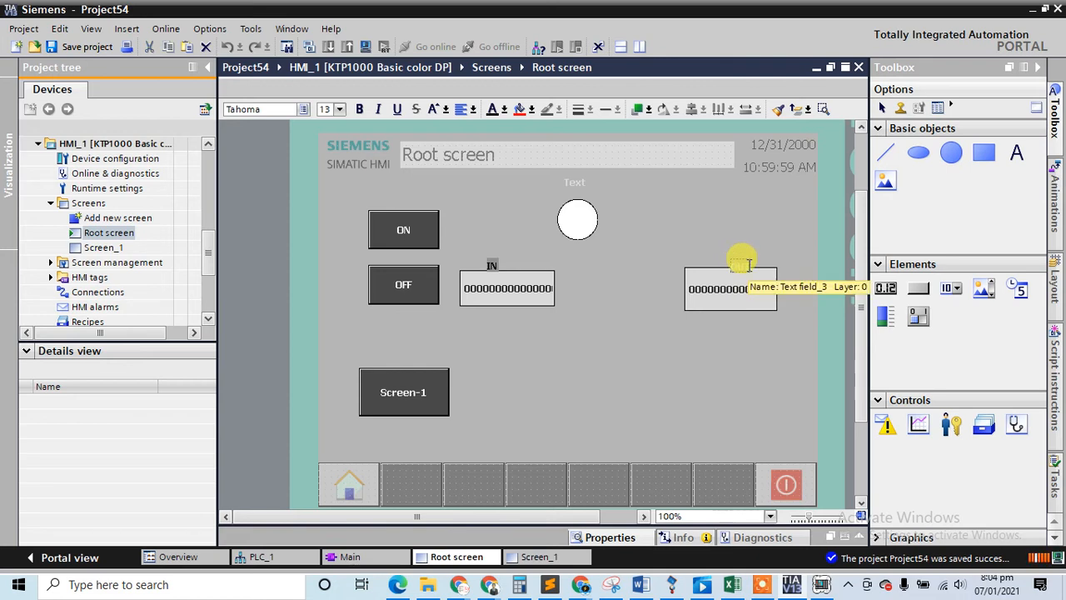
{"action": "left_click", "coordinate": [702, 326]}
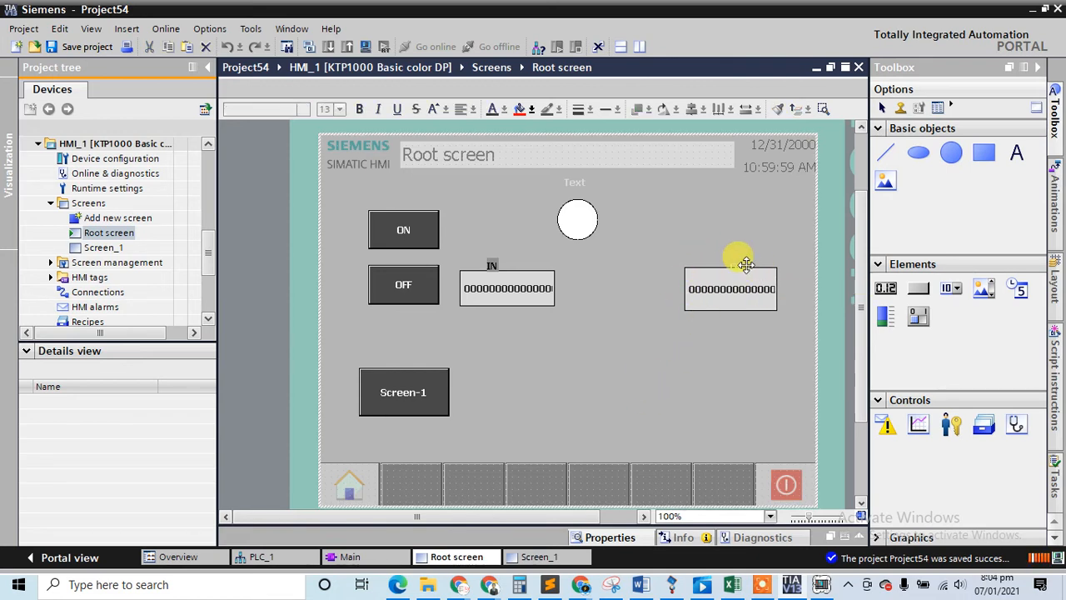
{"action": "left_click", "coordinate": [743, 262]}
{"action": "left_click_drag", "start_coordinate": [743, 263], "coordinate": [737, 254]}
{"action": "left_click", "coordinate": [781, 225]}
Change the OUT label's text color to black
{"action": "right_click", "coordinate": [728, 256]}
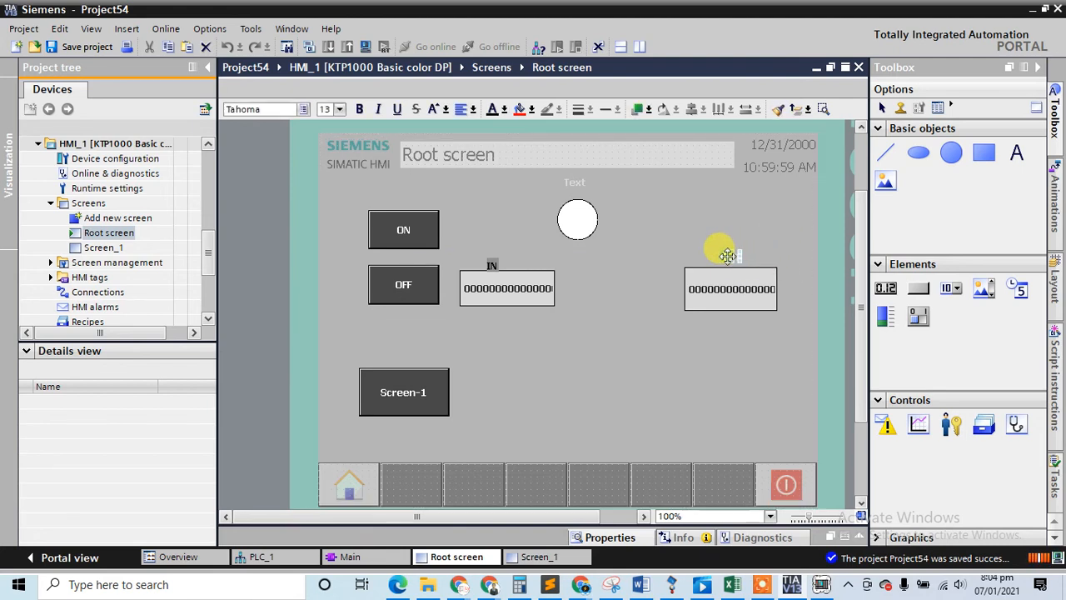
{"action": "left_click", "coordinate": [752, 481]}
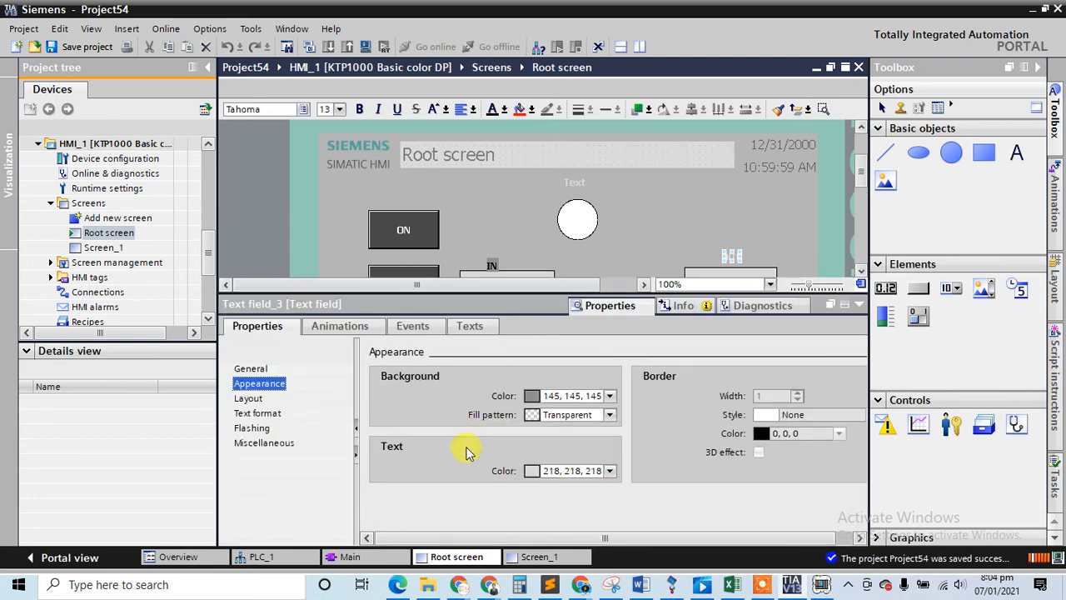
{"action": "left_click", "coordinate": [609, 471]}
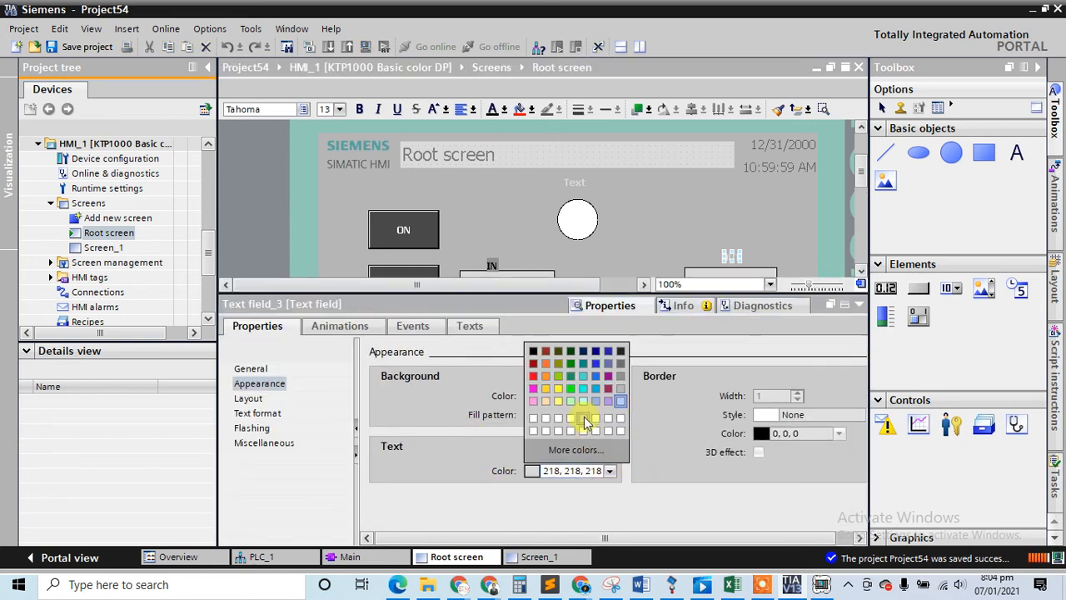
{"action": "left_click", "coordinate": [535, 354]}
{"action": "left_click", "coordinate": [651, 215]}
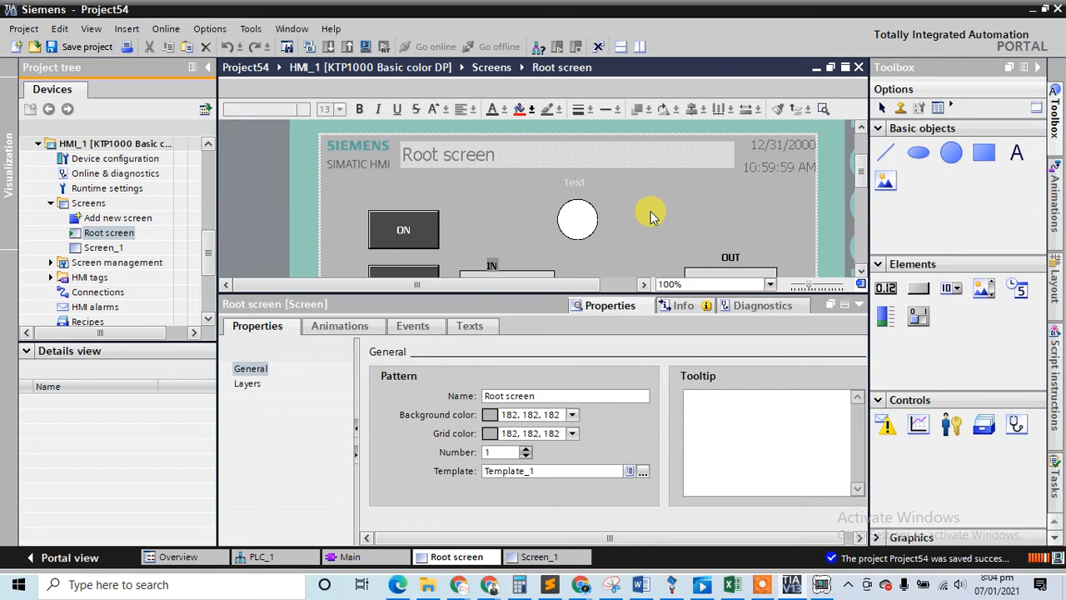
Change the text field above the circle to black text reading Mugha Steel
{"action": "left_click", "coordinate": [575, 182]}
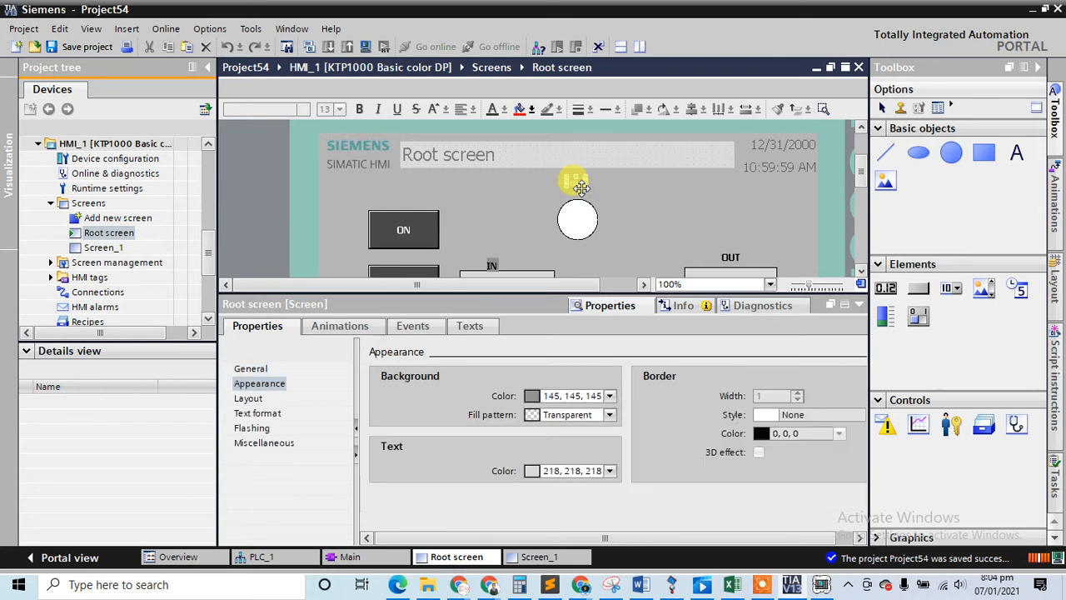
{"action": "left_click", "coordinate": [610, 470]}
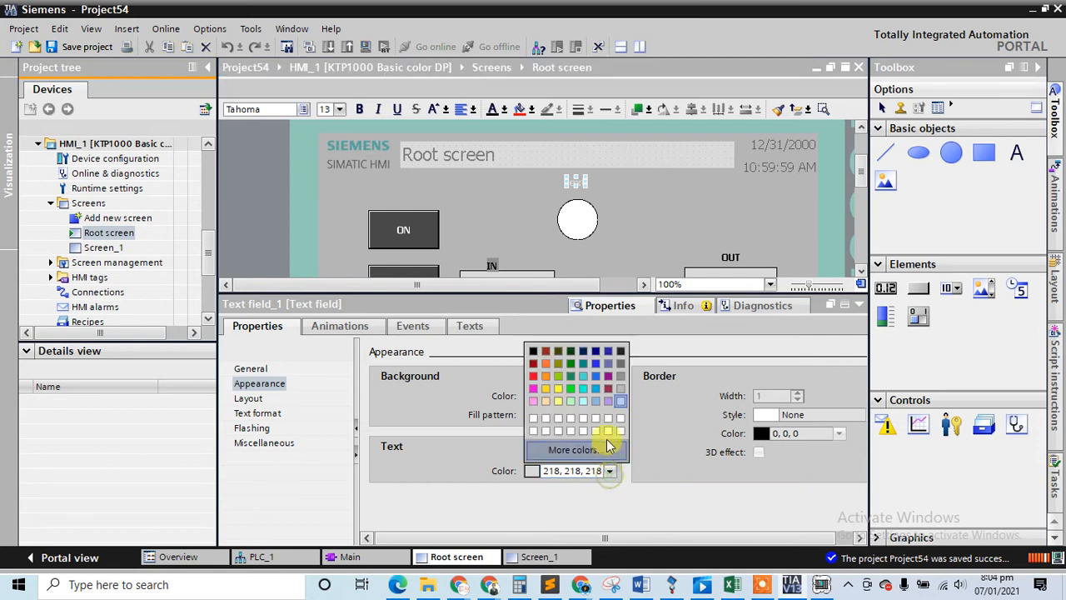
{"action": "left_click", "coordinate": [534, 351]}
{"action": "left_click", "coordinate": [580, 182]}
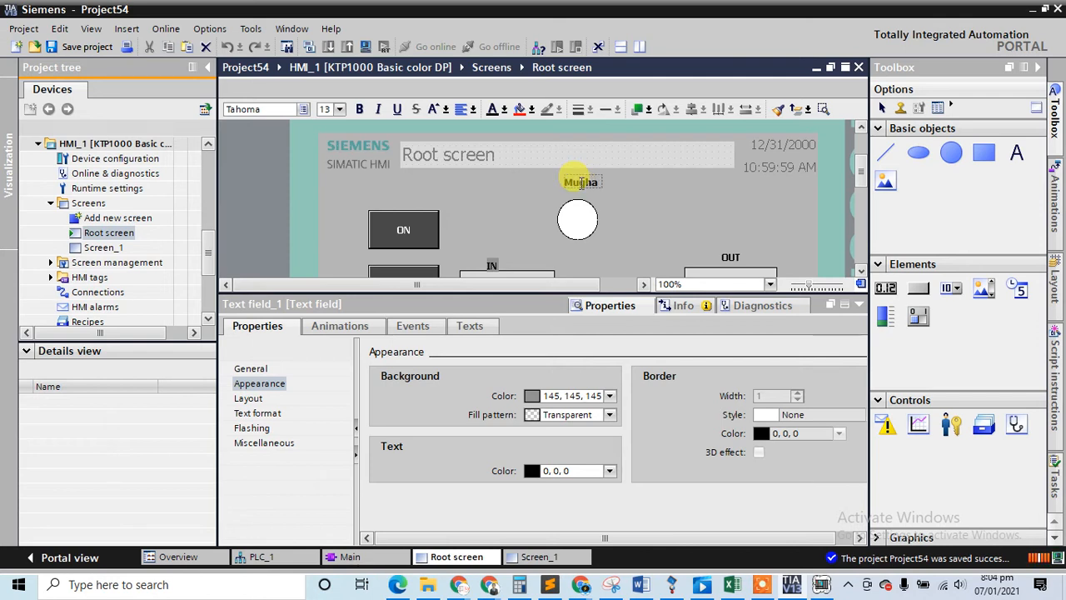
{"action": "type", "text": "ee"}
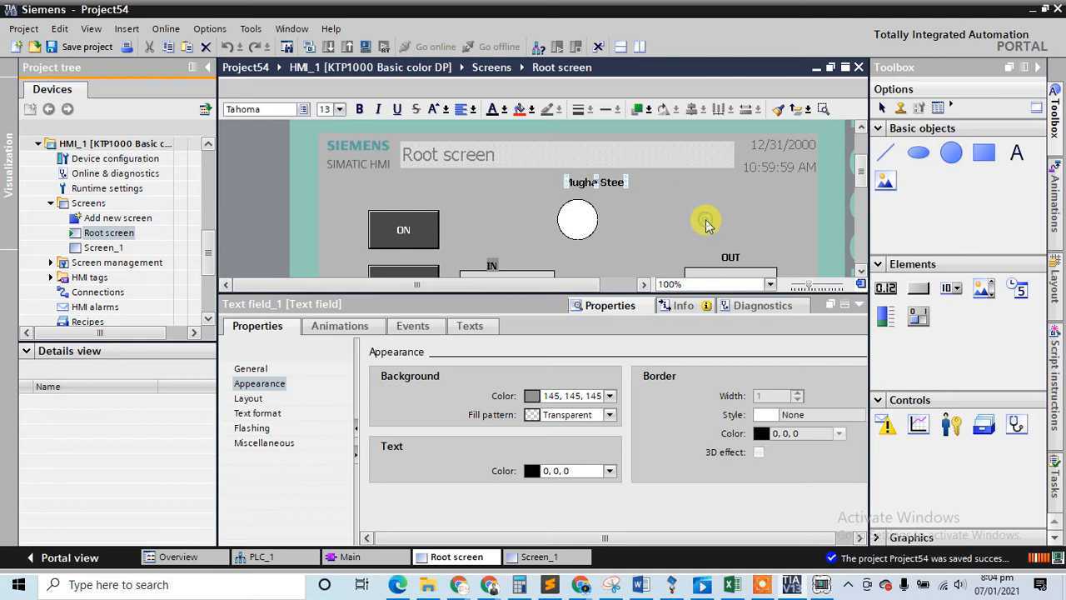
{"action": "left_click", "coordinate": [851, 305]}
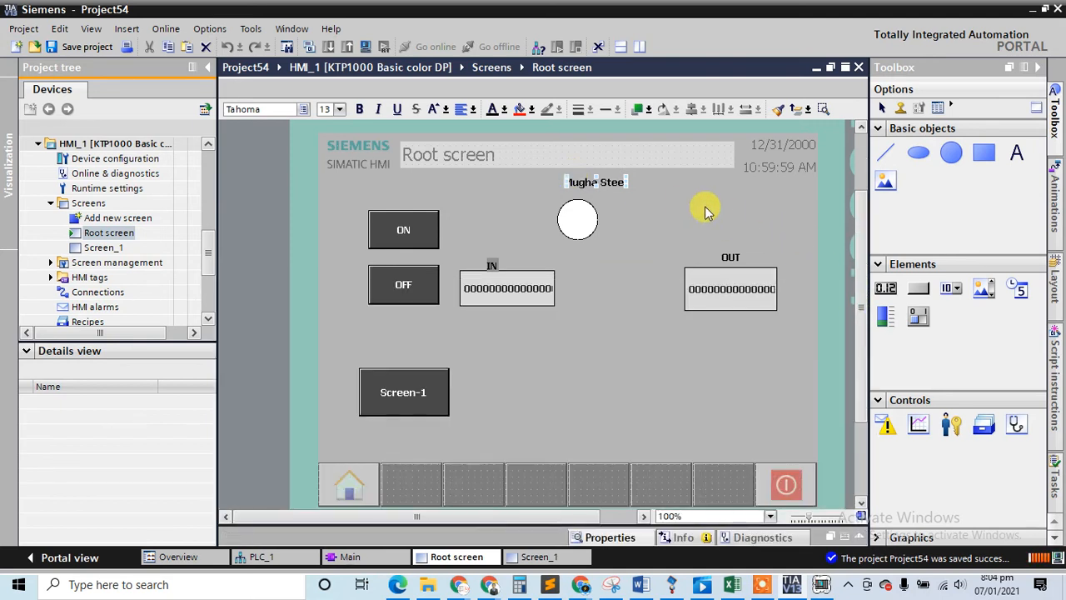
{"action": "left_click", "coordinate": [704, 211]}
Draw a tall vertical bar between the circle and the OUT field and open its general properties
{"action": "left_click_drag", "start_coordinate": [885, 312], "coordinate": [585, 266]}
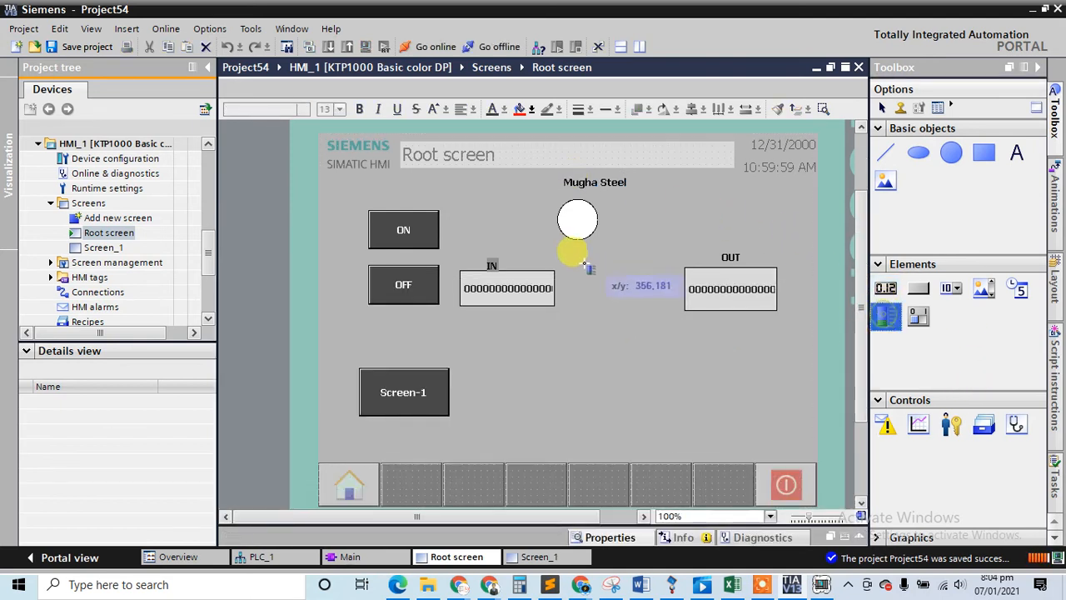
{"action": "mouse_move", "coordinate": [608, 200]}
{"action": "left_mouse_down"}
{"action": "mouse_move", "coordinate": [627, 392]}
{"action": "mouse_move", "coordinate": [673, 466]}
{"action": "mouse_move", "coordinate": [666, 460]}
{"action": "left_mouse_up"}
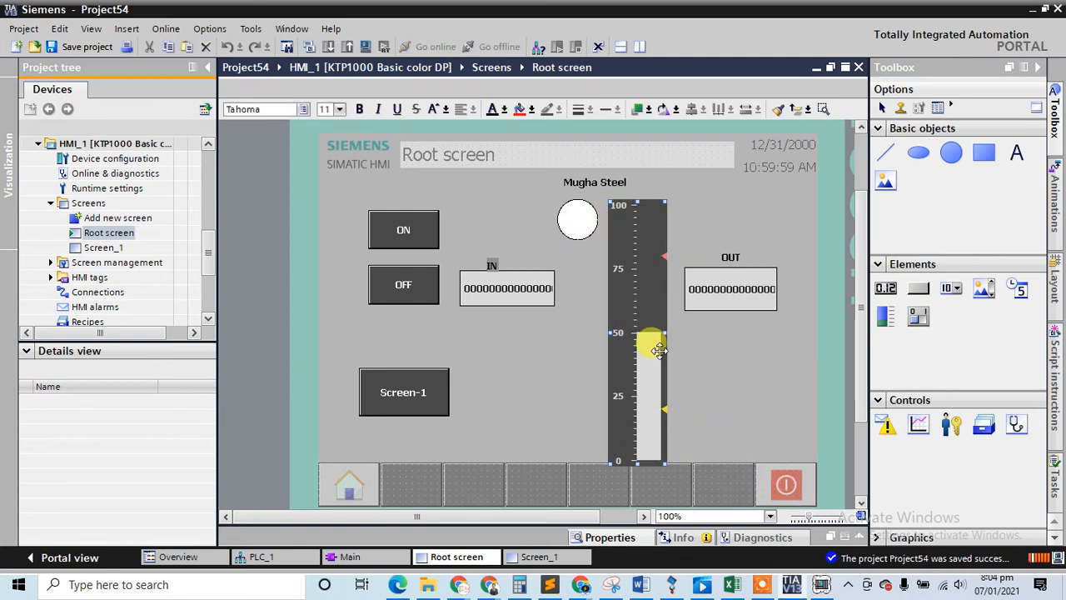
{"action": "right_click", "coordinate": [642, 276]}
{"action": "left_click", "coordinate": [667, 494]}
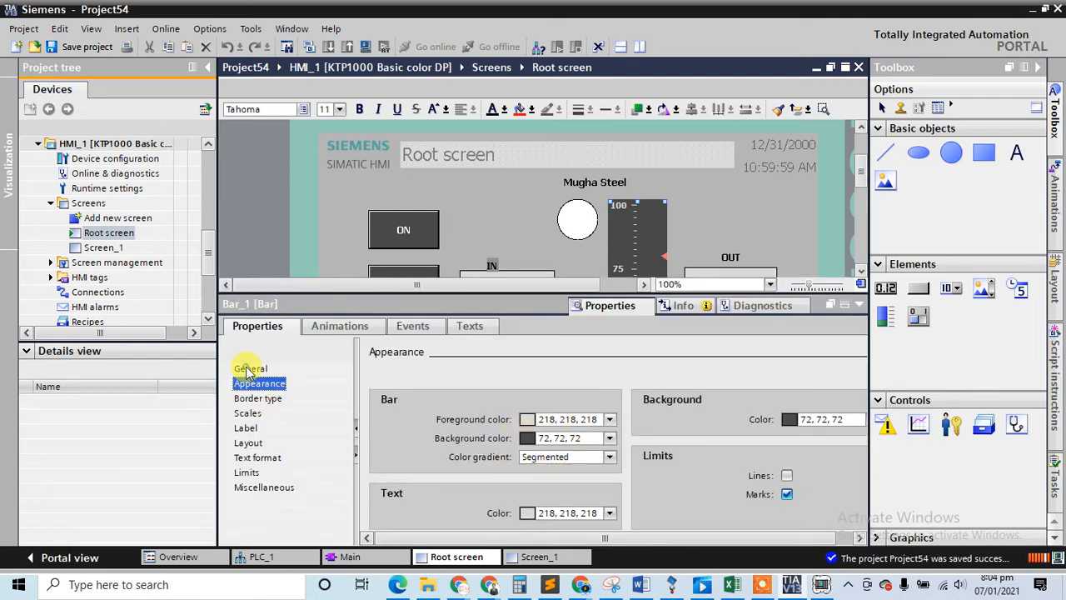
{"action": "left_click", "coordinate": [249, 369]}
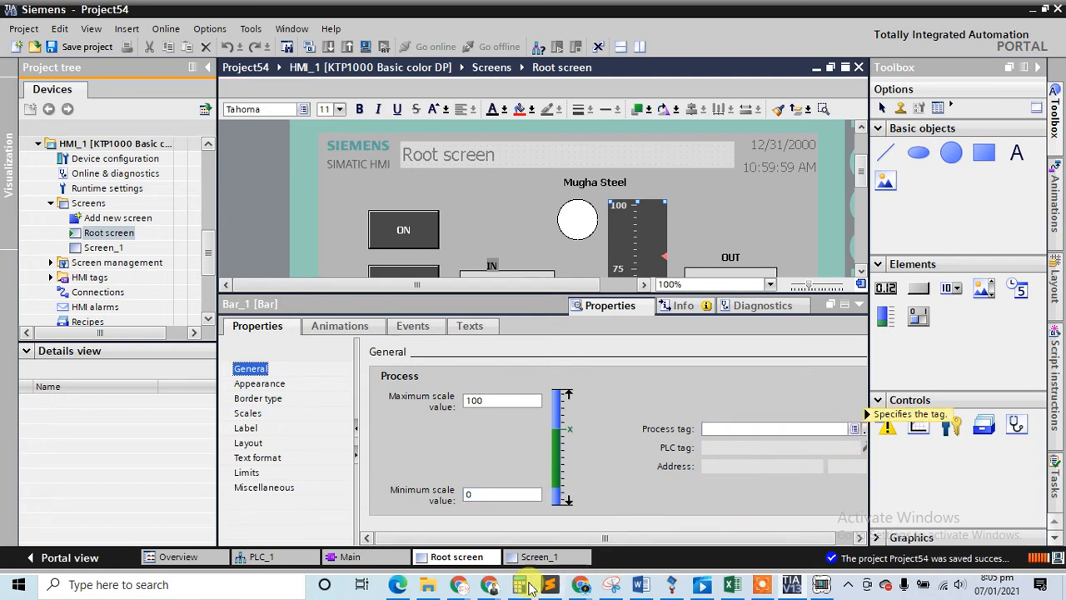
Take PLC_1 offline from the Main block and set the simulated CPU's operating mode in S7-PLCSIM
{"action": "left_click", "coordinate": [791, 585]}
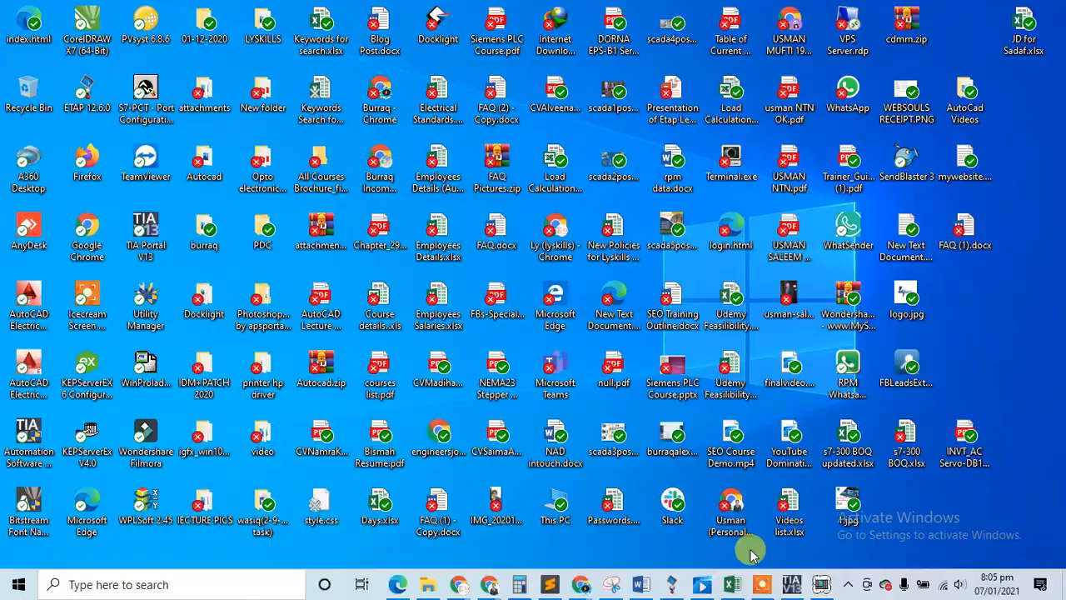
{"action": "left_click", "coordinate": [794, 586]}
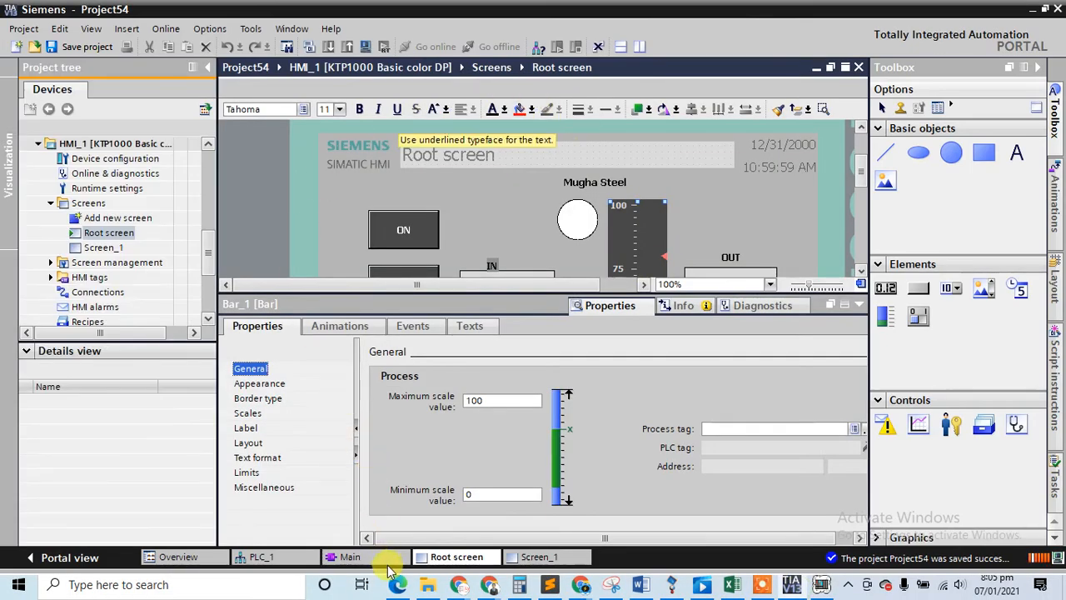
{"action": "left_click", "coordinate": [350, 556]}
{"action": "left_click", "coordinate": [547, 108]}
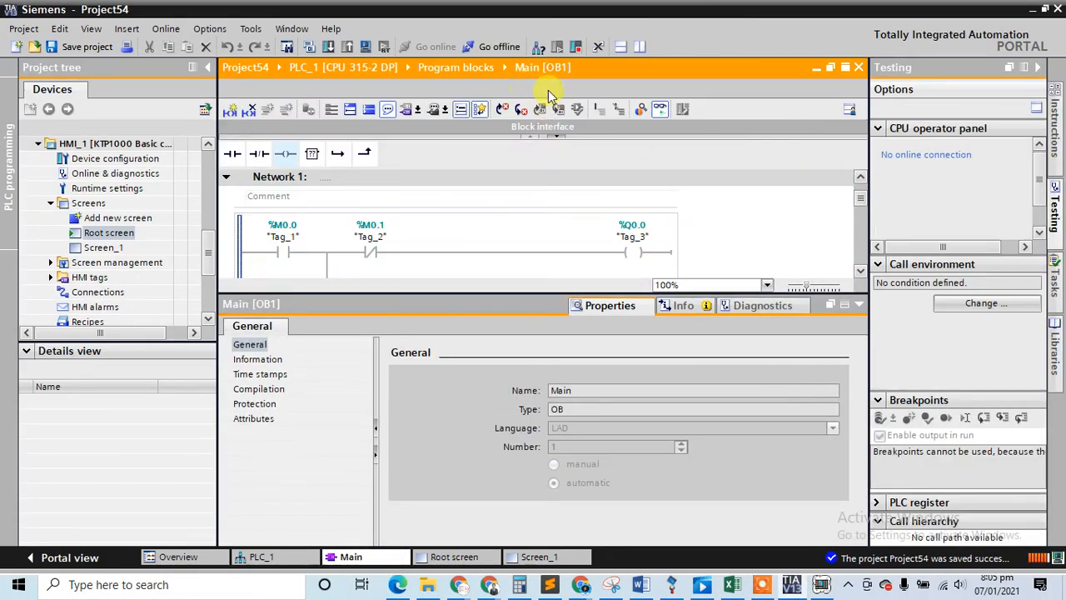
{"action": "left_click", "coordinate": [501, 47]}
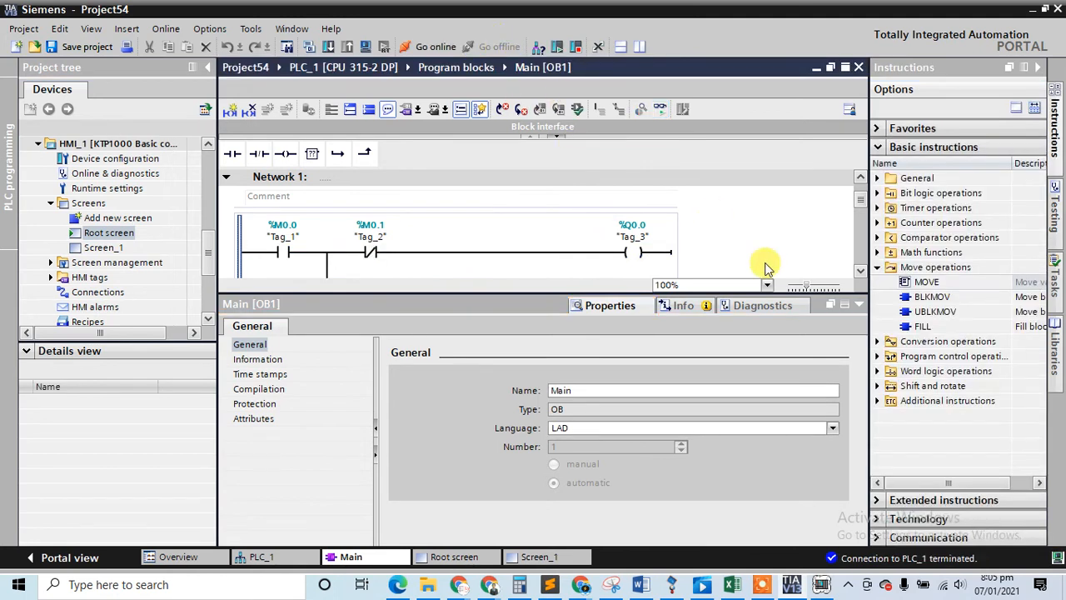
{"action": "left_click", "coordinate": [861, 305]}
{"action": "left_click", "coordinate": [821, 585]}
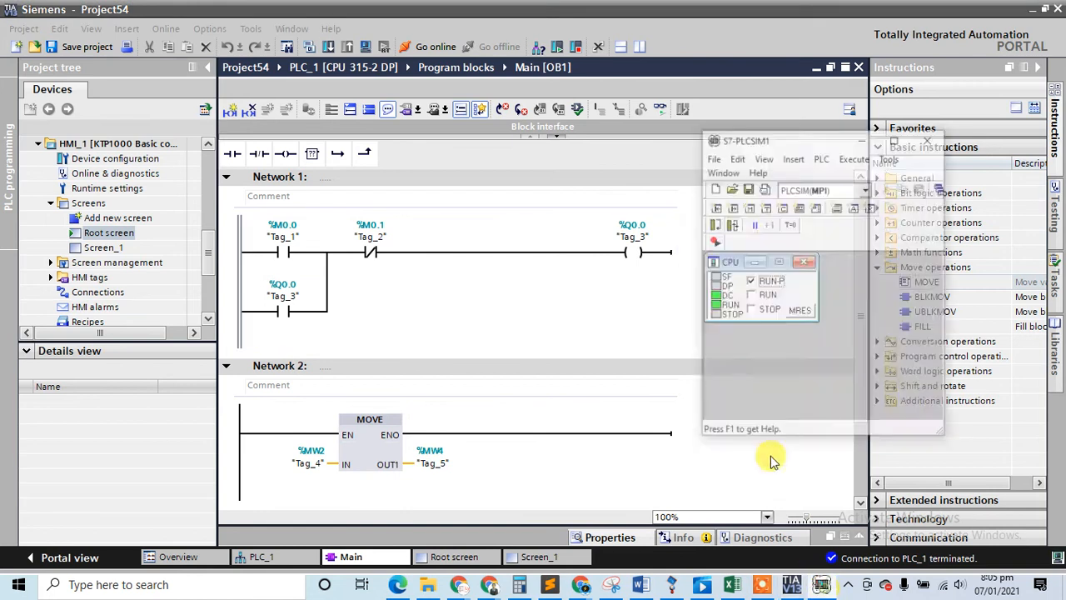
{"action": "left_click", "coordinate": [754, 280]}
{"action": "left_click", "coordinate": [863, 99]}
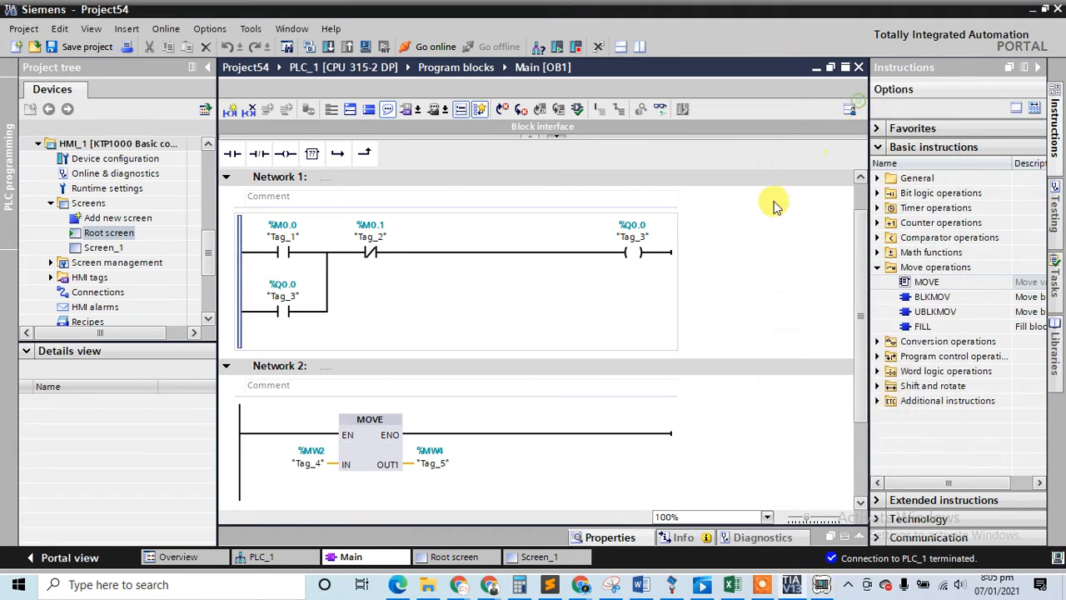
Assign the PLC tag Tag_5 as the process tag of the bar on the Root screen
{"action": "left_click", "coordinate": [539, 556]}
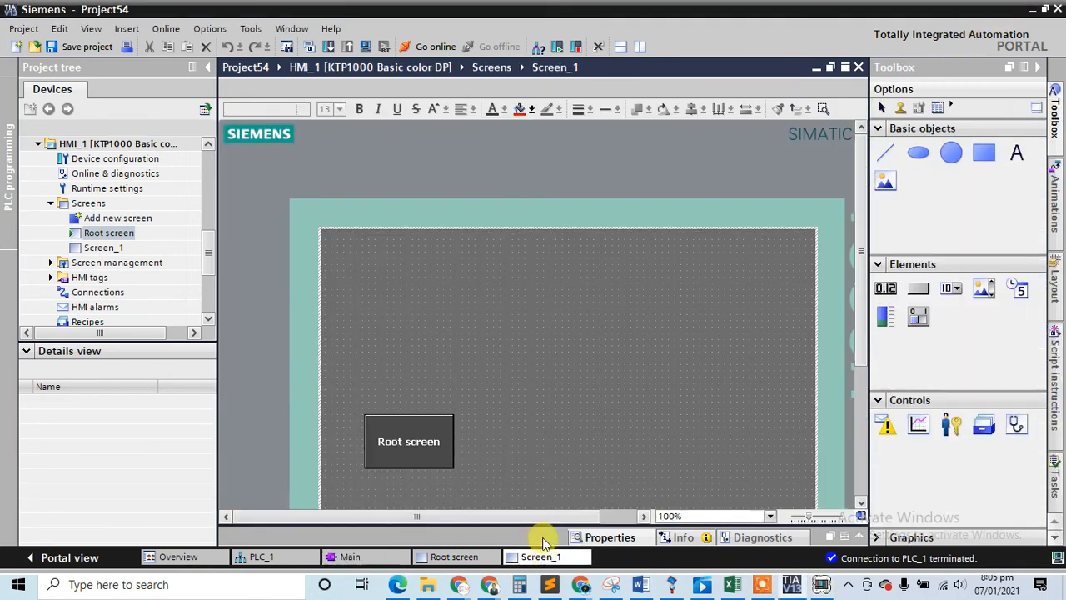
{"action": "left_click", "coordinate": [459, 557]}
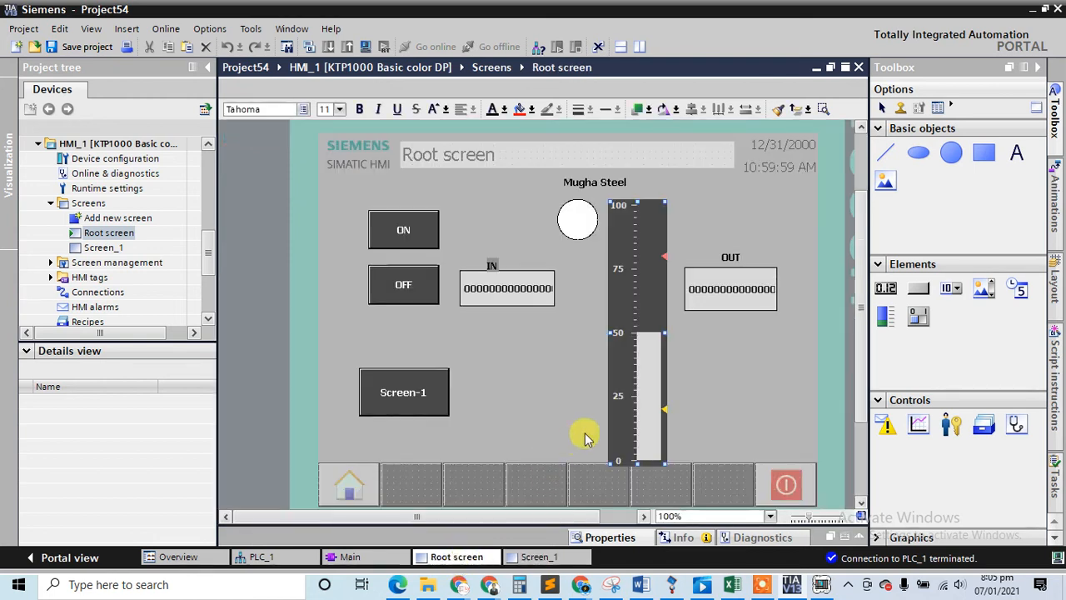
{"action": "right_click", "coordinate": [627, 269]}
{"action": "left_click", "coordinate": [666, 490]}
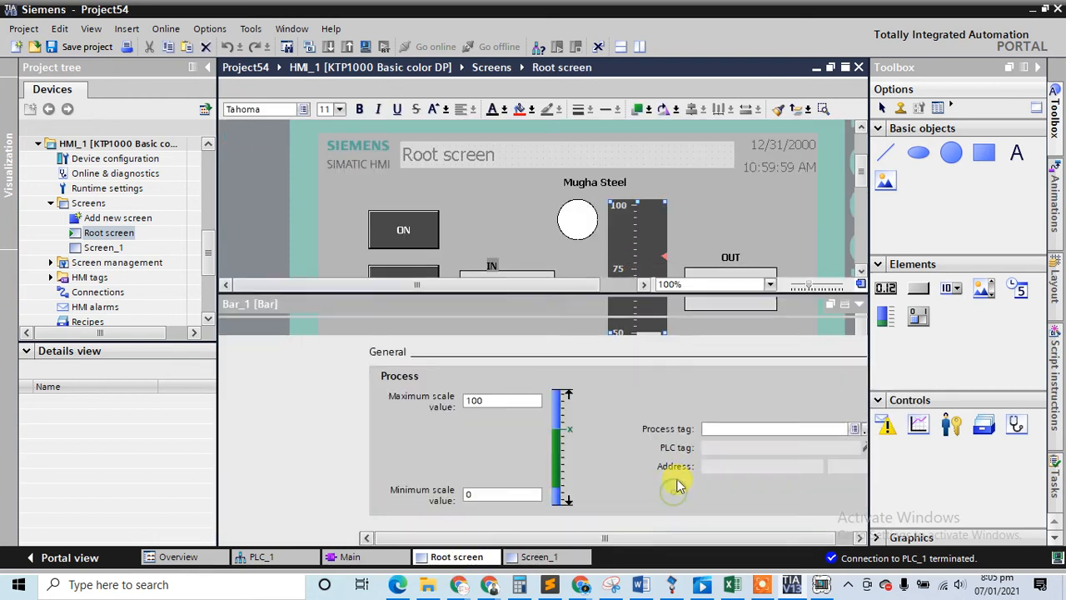
{"action": "left_click", "coordinate": [856, 428]}
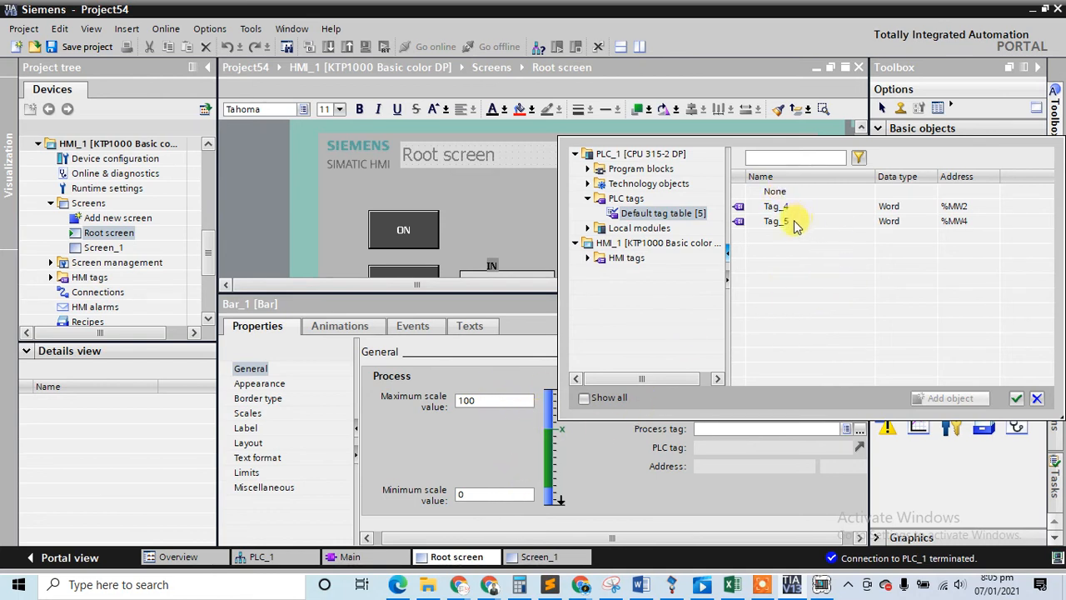
{"action": "double_click", "coordinate": [774, 222]}
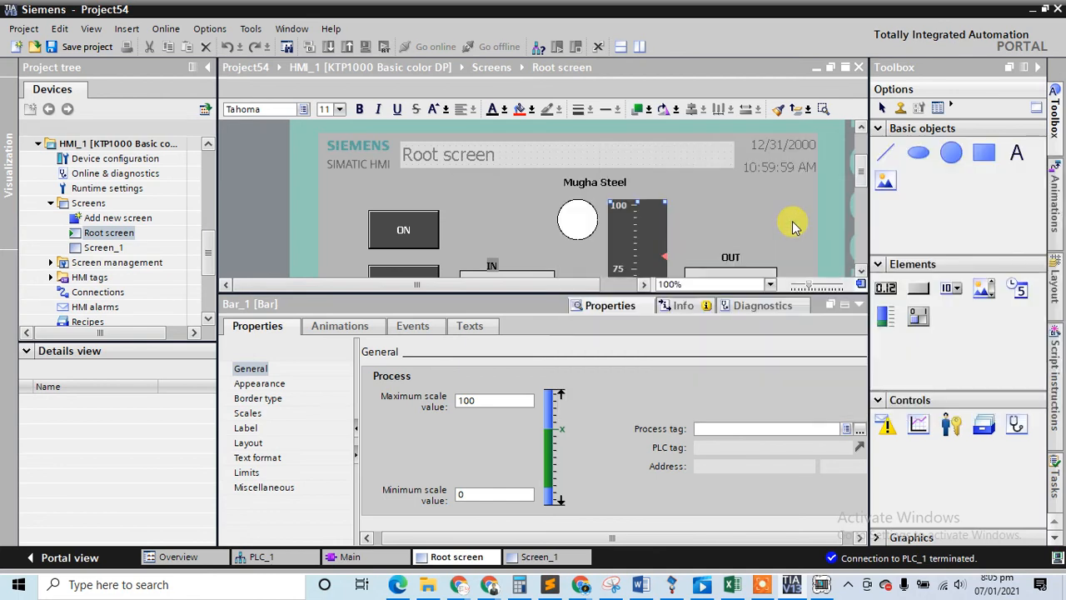
{"action": "left_click", "coordinate": [858, 305]}
Link the IN I/O field to the PLC tag Tag_4 and set its mode to Input
{"action": "left_click", "coordinate": [516, 287]}
{"action": "right_click", "coordinate": [522, 306]}
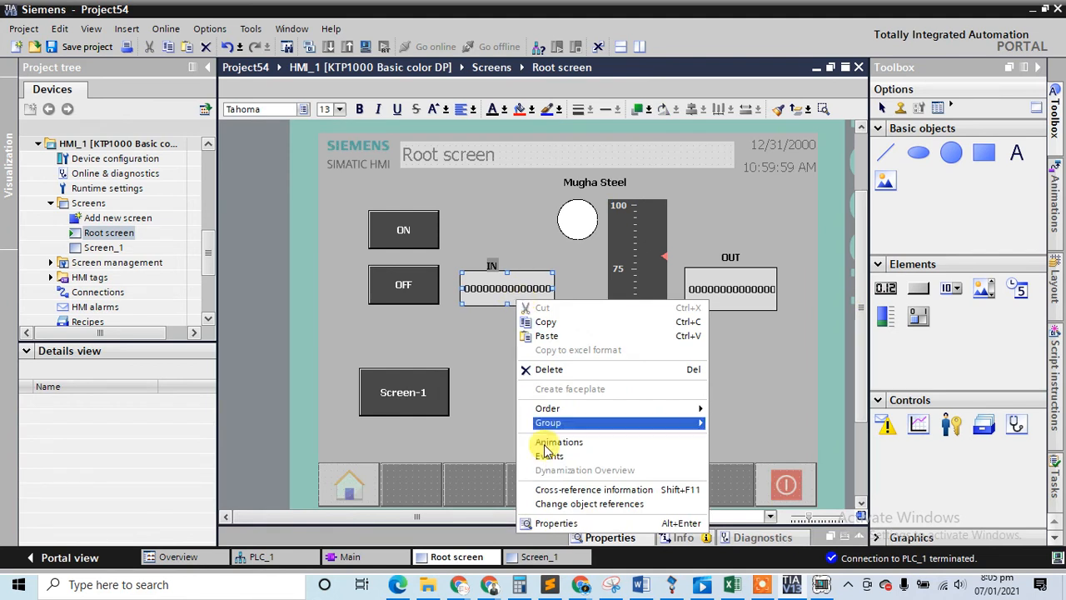
{"action": "left_click", "coordinate": [573, 522]}
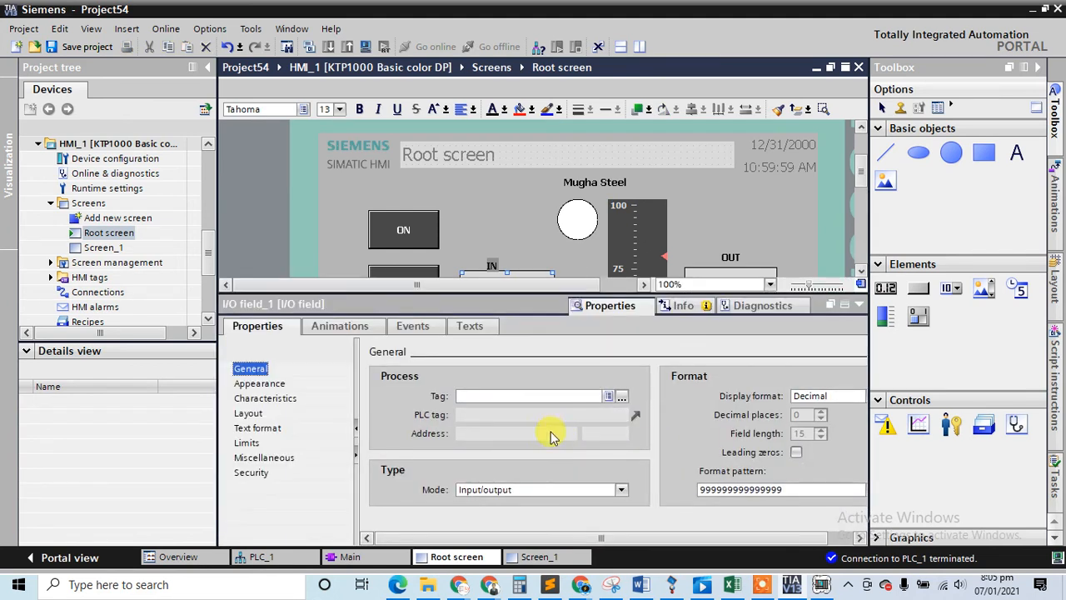
{"action": "left_click", "coordinate": [622, 396]}
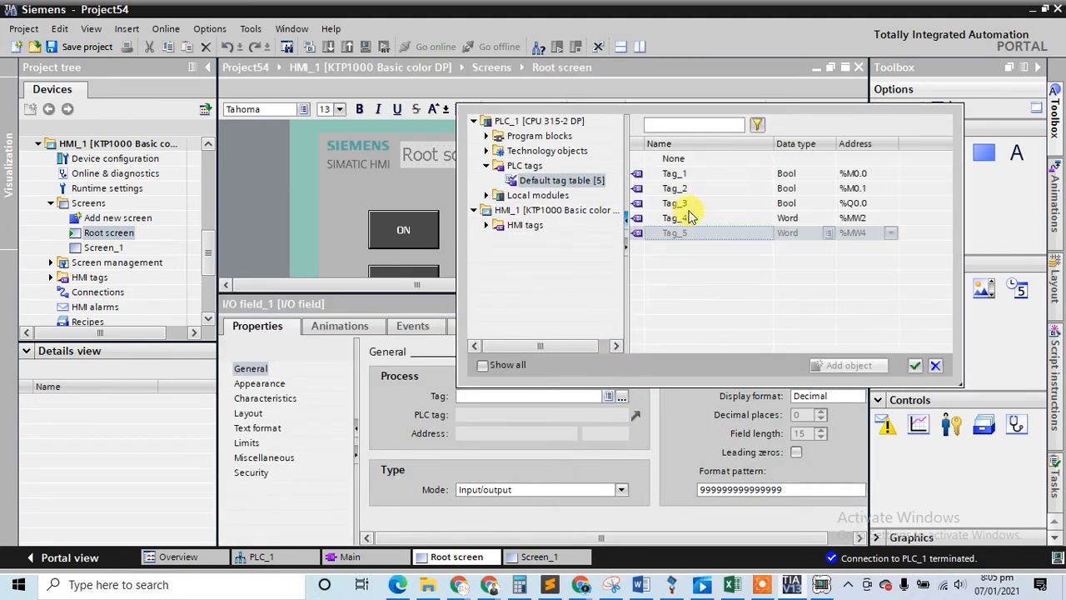
{"action": "double_click", "coordinate": [687, 218]}
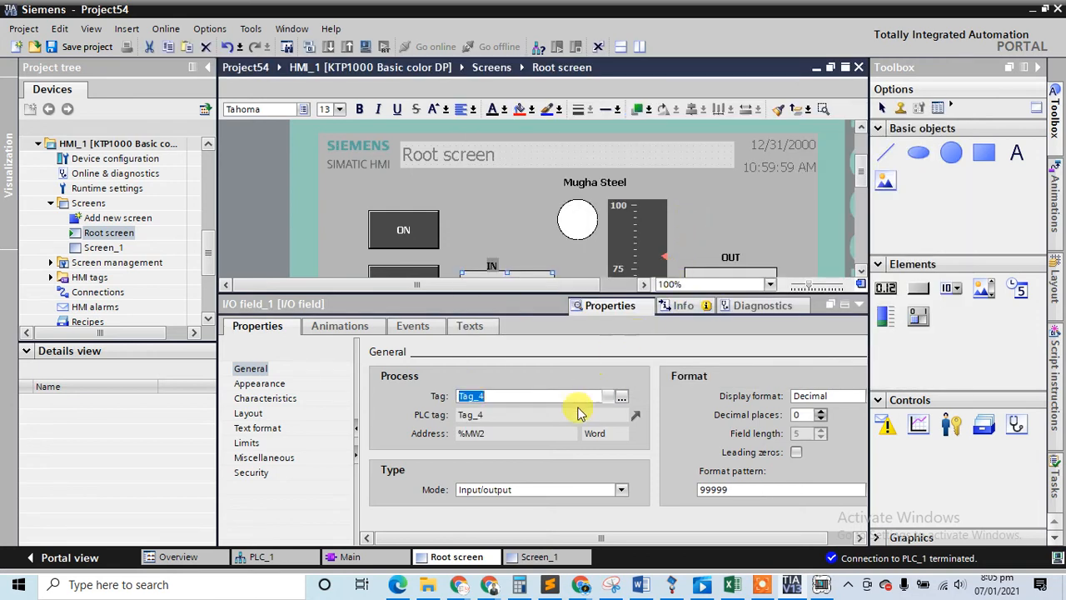
{"action": "left_click", "coordinate": [621, 490]}
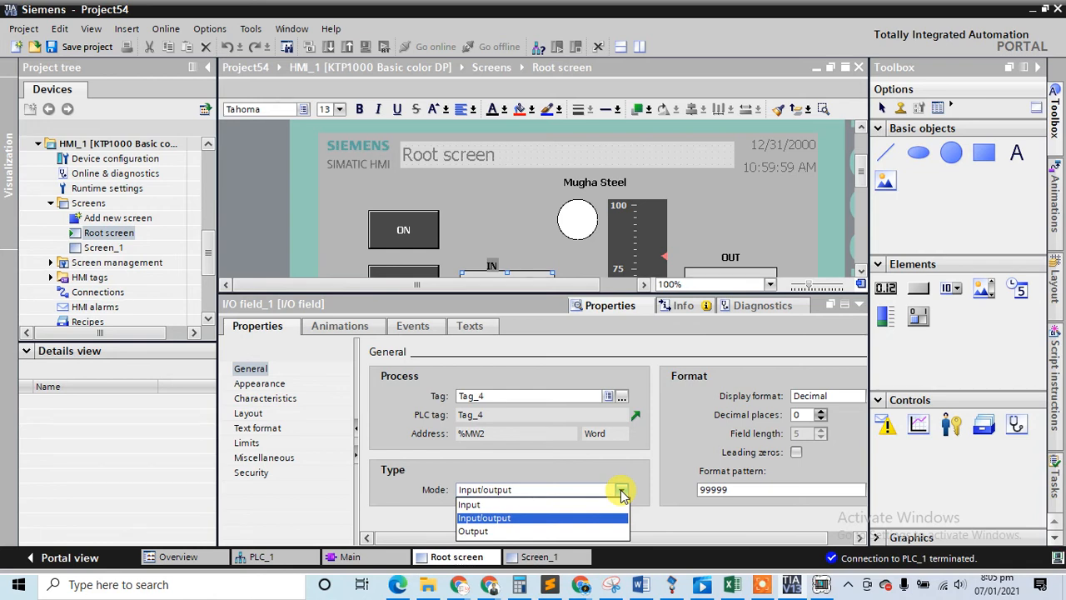
{"action": "left_click", "coordinate": [583, 504]}
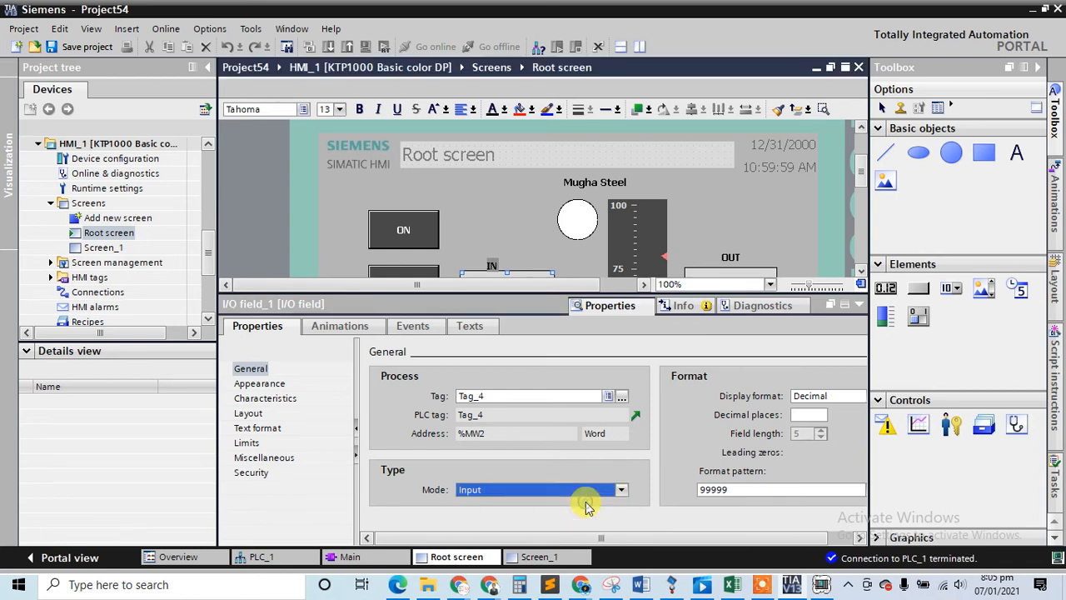
Set the IN I/O field's format pattern to 999 and collapse its properties
{"action": "left_click", "coordinate": [782, 489]}
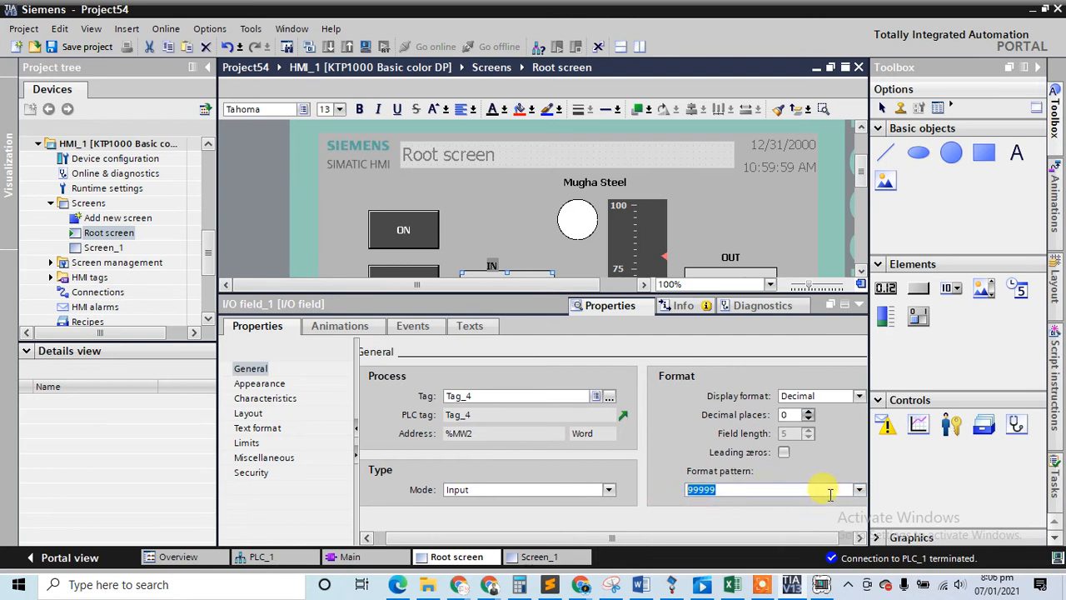
{"action": "left_click", "coordinate": [858, 492]}
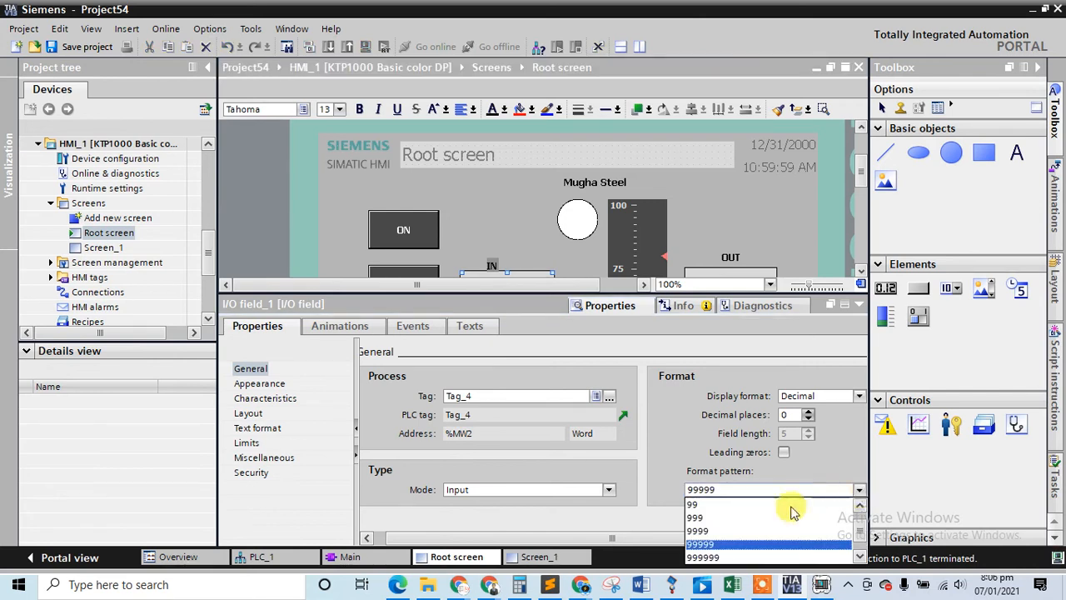
{"action": "left_click", "coordinate": [705, 518]}
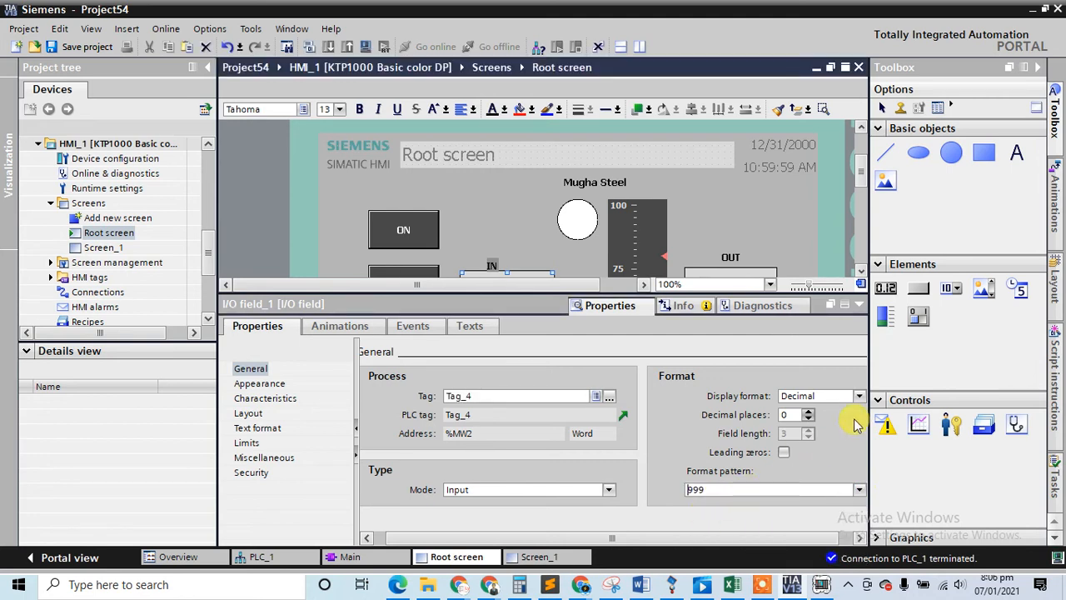
{"action": "left_click", "coordinate": [845, 304]}
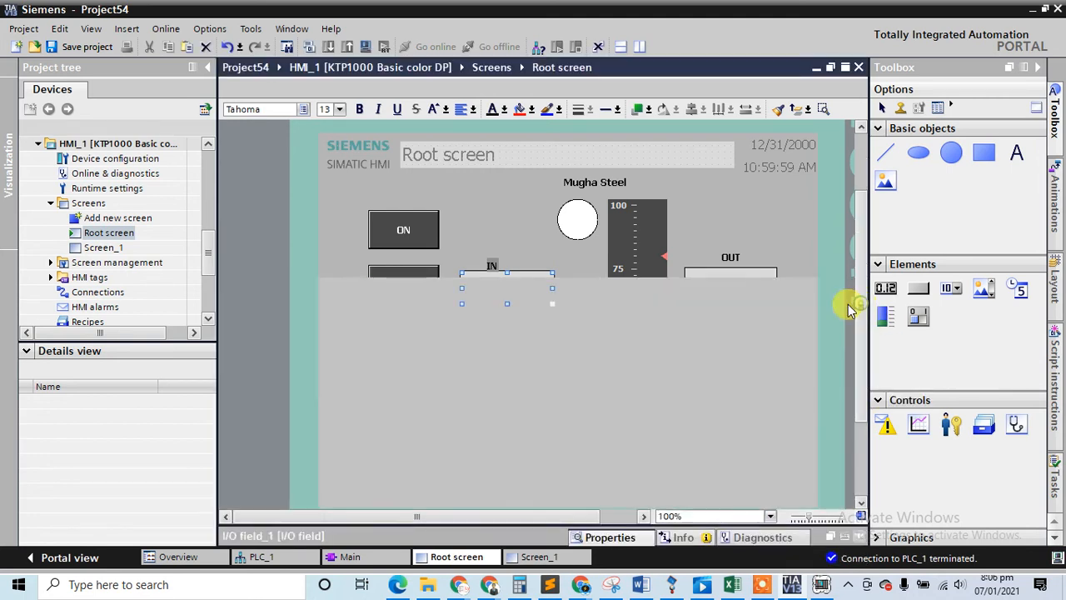
Link the OUT I/O field to the PLC tag Tag_5 and set its mode to Output
{"action": "right_click", "coordinate": [721, 293]}
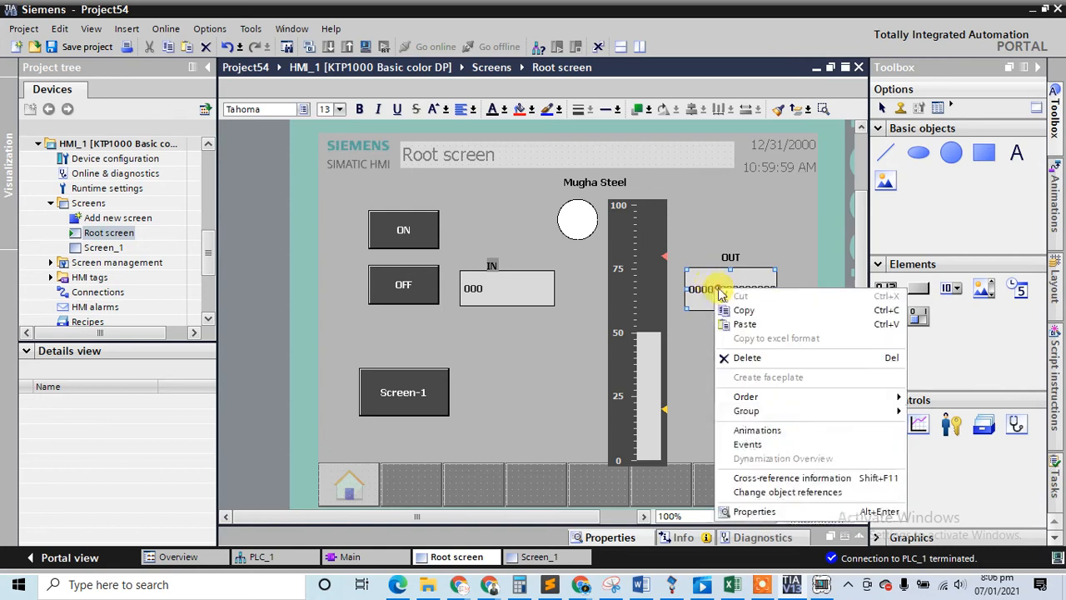
{"action": "left_click", "coordinate": [753, 512]}
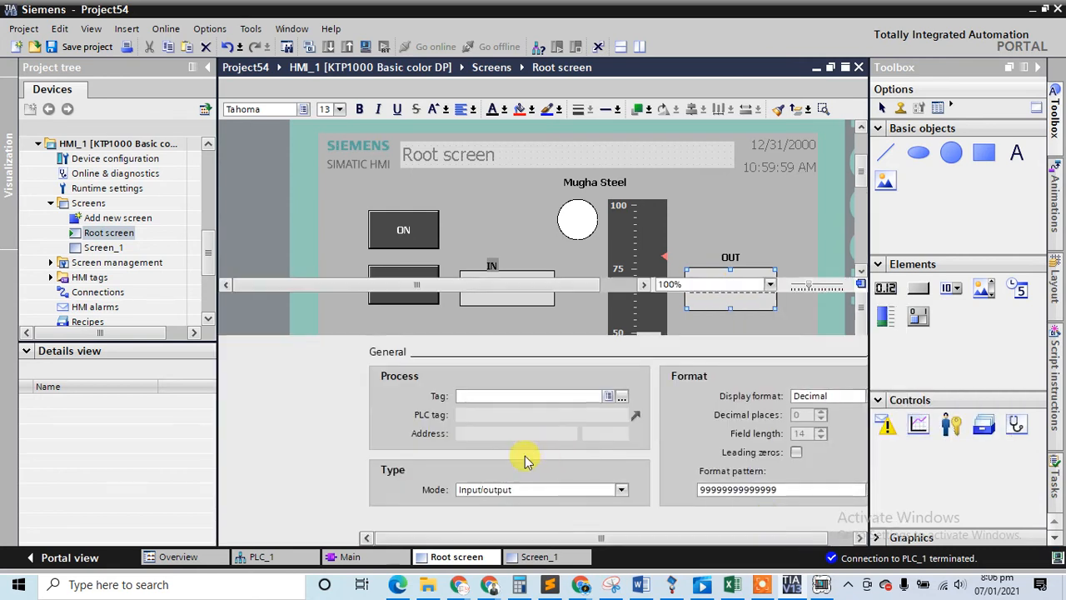
{"action": "left_click", "coordinate": [621, 398]}
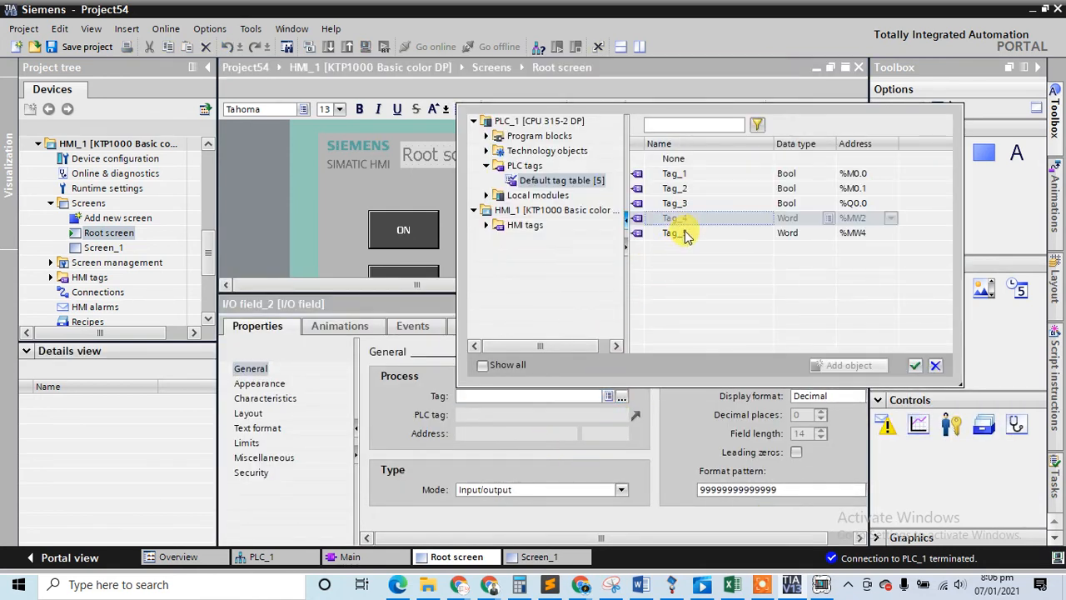
{"action": "double_click", "coordinate": [685, 236]}
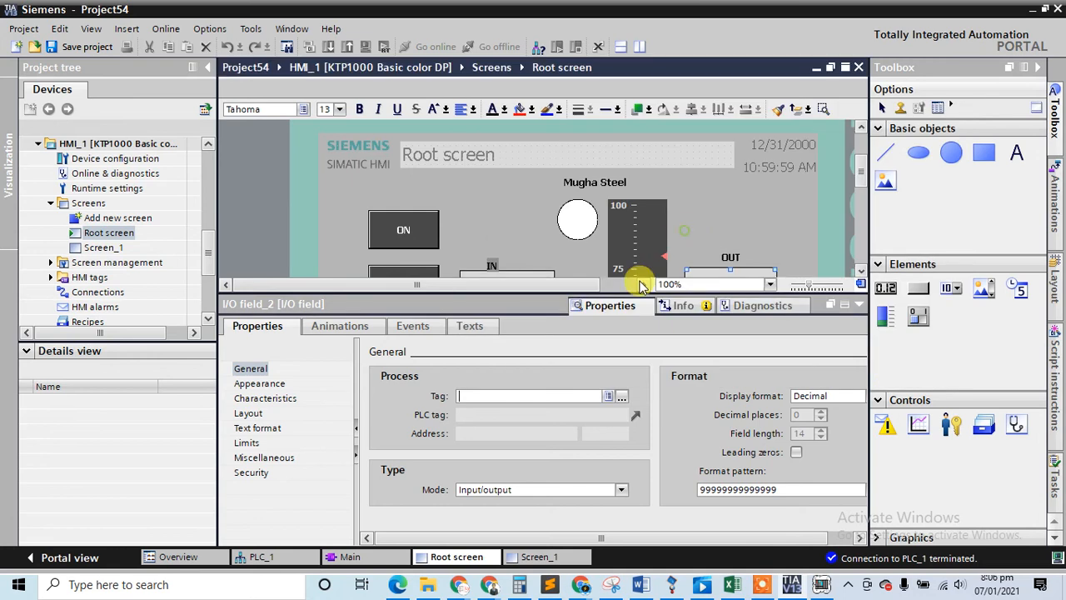
{"action": "left_click", "coordinate": [624, 490]}
{"action": "left_click", "coordinate": [616, 537]}
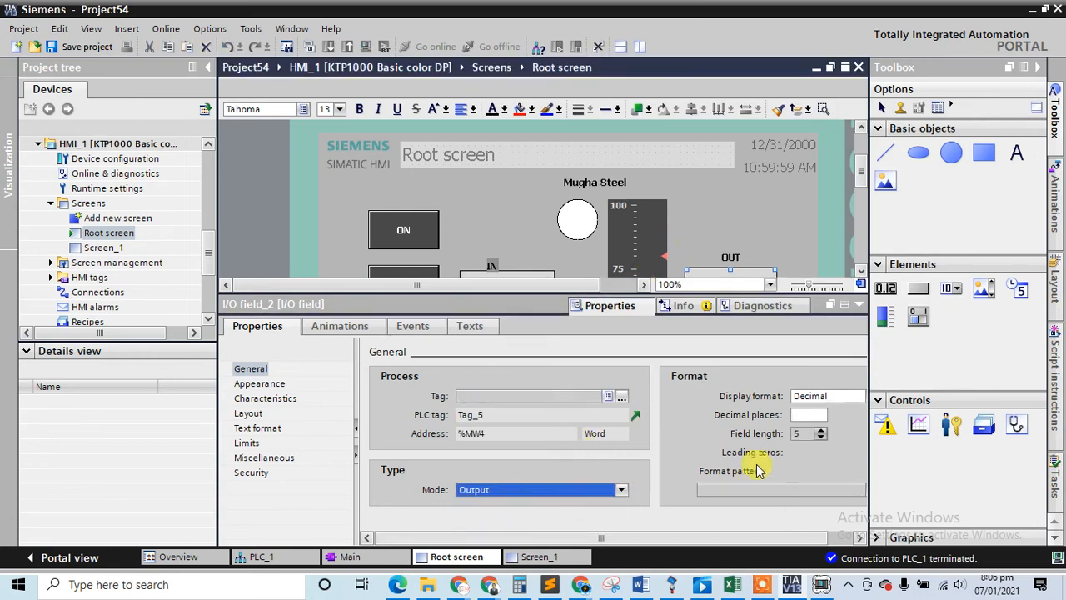
Collapse the OUT I/O field's properties and save the project
{"action": "left_click", "coordinate": [862, 308]}
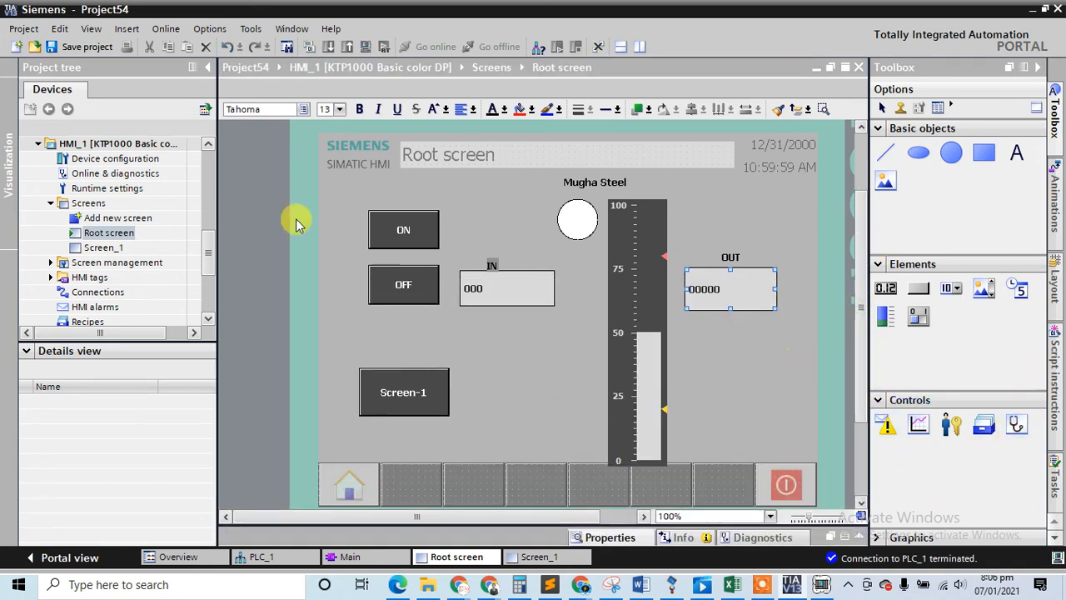
{"action": "left_click", "coordinate": [83, 46]}
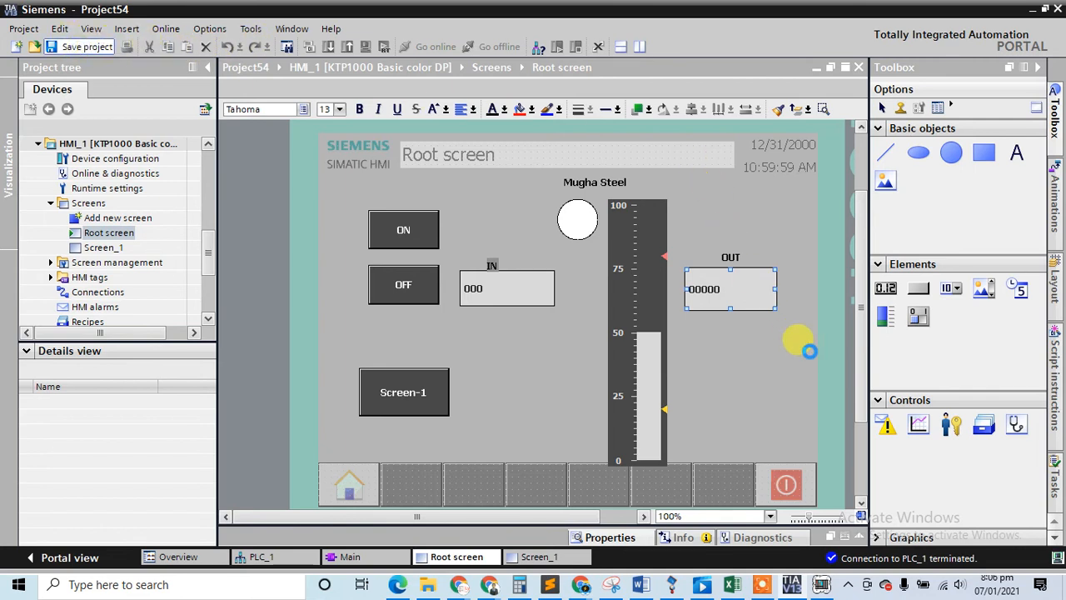
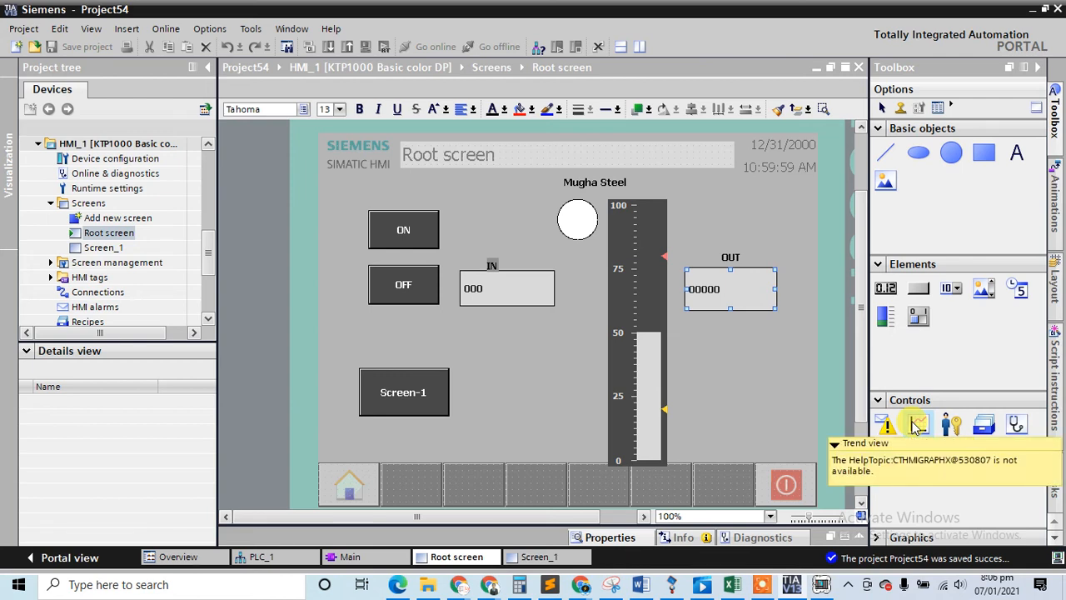
Stack the ON, OFF and Screen-1 buttons and the input field along the Root screen's left edge, and remove the IN label
{"action": "left_click", "coordinate": [483, 283]}
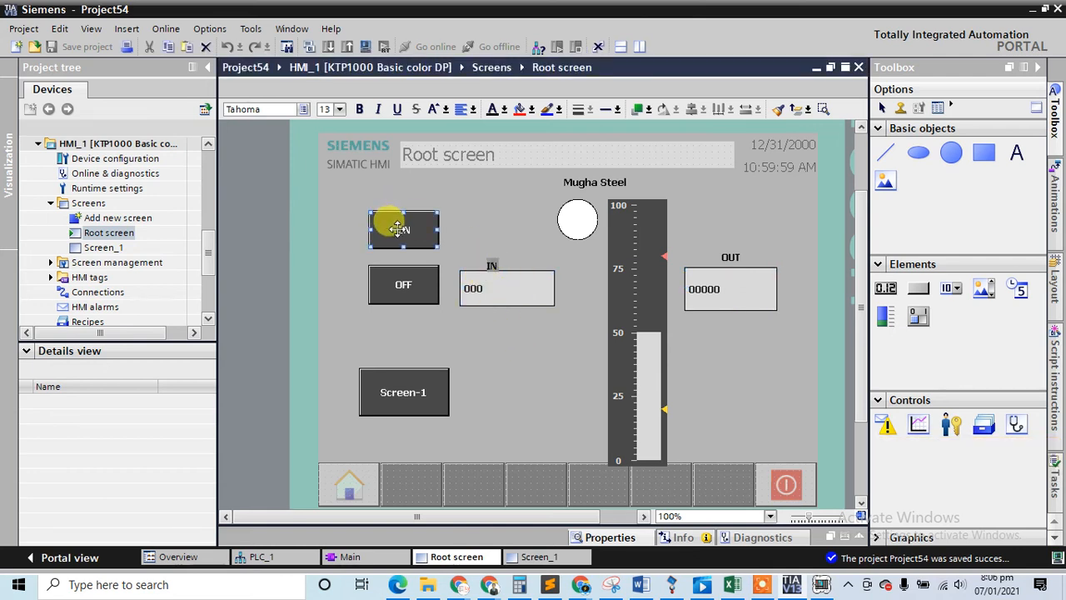
{"action": "left_click_drag", "start_coordinate": [399, 229], "coordinate": [350, 193]}
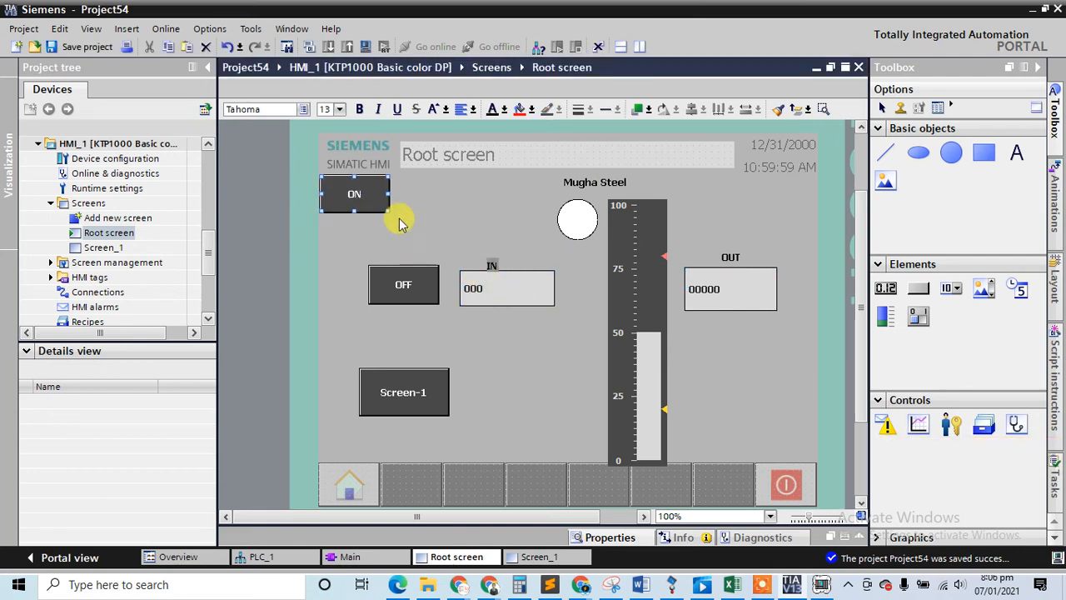
{"action": "left_click_drag", "start_coordinate": [407, 281], "coordinate": [379, 241]}
{"action": "left_click", "coordinate": [432, 379]}
{"action": "left_click_drag", "start_coordinate": [433, 374], "coordinate": [393, 265]}
{"action": "left_click_drag", "start_coordinate": [528, 296], "coordinate": [388, 346]}
{"action": "left_click", "coordinate": [492, 263]}
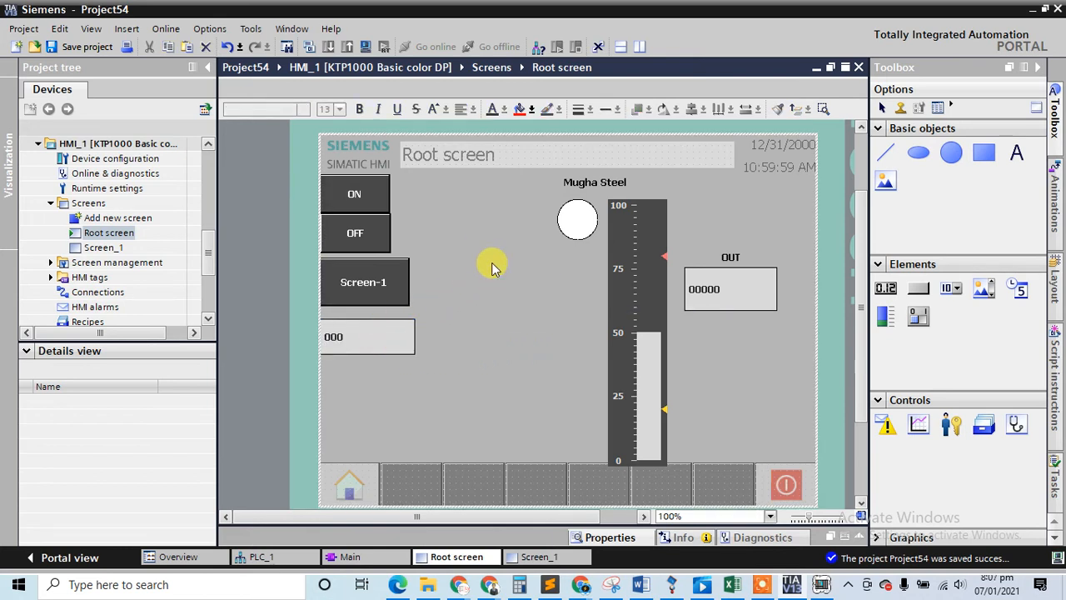
Move the circle, the bar, and the OUT field with its label closer to the stacked buttons, freeing the Root screen's right side
{"action": "left_click_drag", "start_coordinate": [558, 219], "coordinate": [408, 192]}
{"action": "left_click_drag", "start_coordinate": [638, 271], "coordinate": [462, 259]}
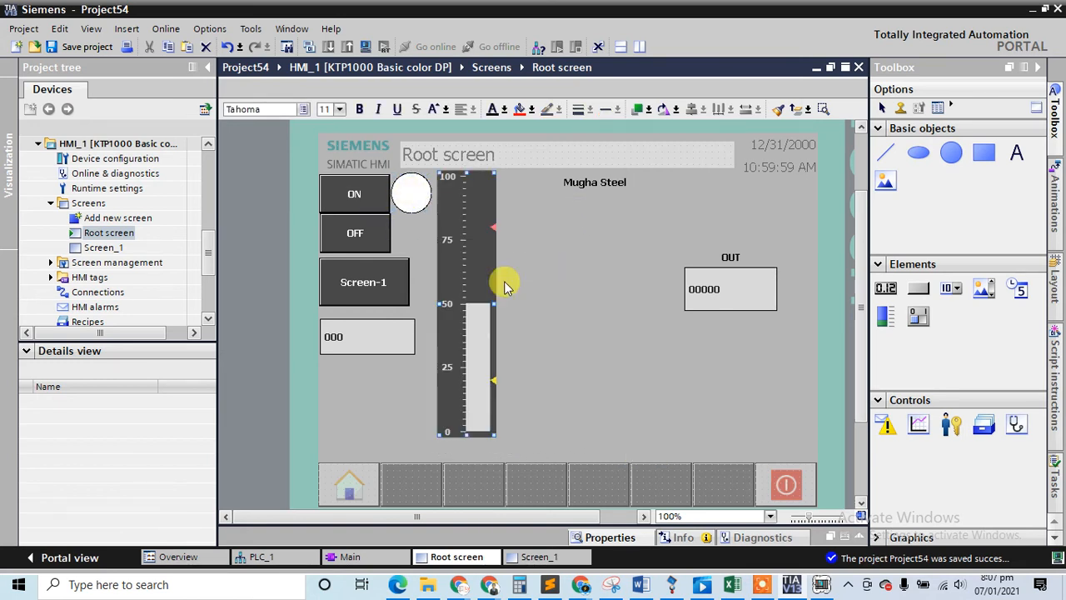
{"action": "left_click", "coordinate": [742, 288]}
{"action": "left_click", "coordinate": [733, 253]}
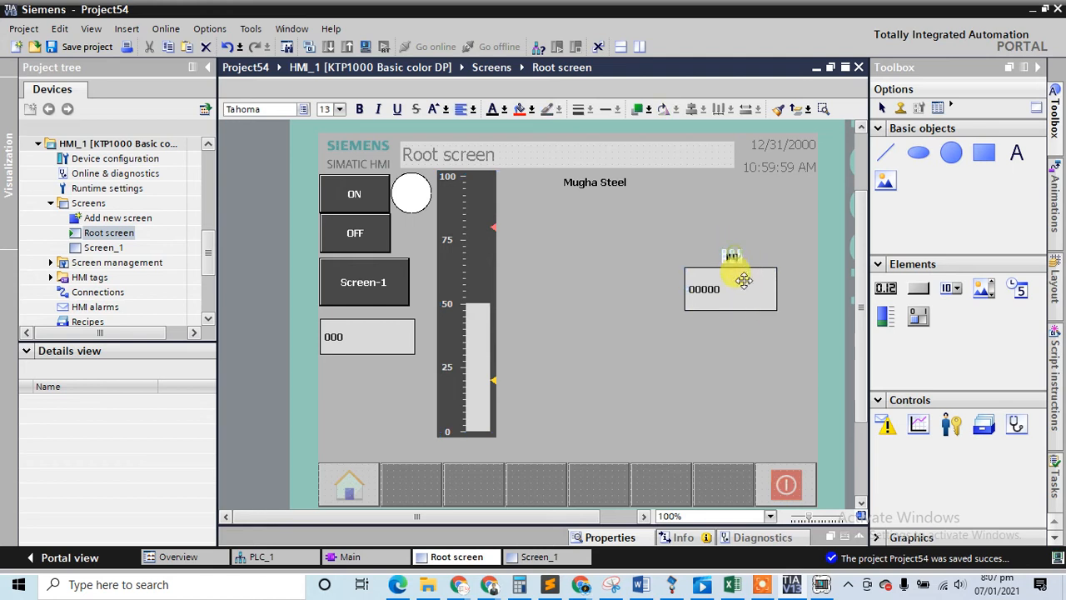
{"action": "left_click_drag", "start_coordinate": [745, 293], "coordinate": [562, 248]}
{"action": "left_click", "coordinate": [729, 255]}
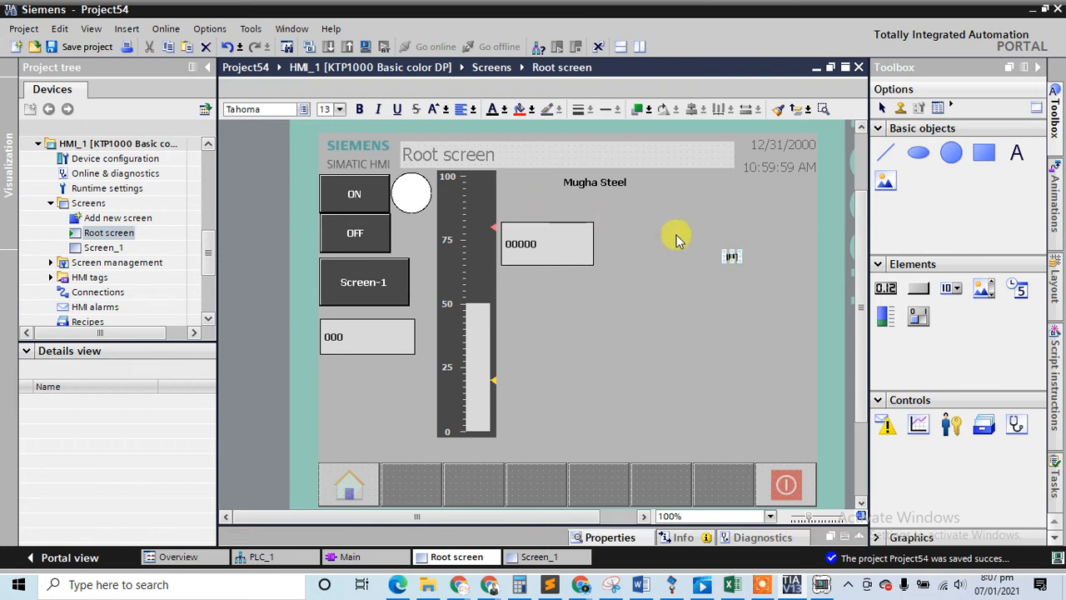
{"action": "left_click_drag", "start_coordinate": [731, 256], "coordinate": [541, 215]}
{"action": "left_click", "coordinate": [620, 225]}
Draw a trend view in the free area below the Mugha Steel text and add one trend to it
{"action": "left_click", "coordinate": [918, 424]}
{"action": "left_click_drag", "start_coordinate": [606, 216], "coordinate": [809, 423]}
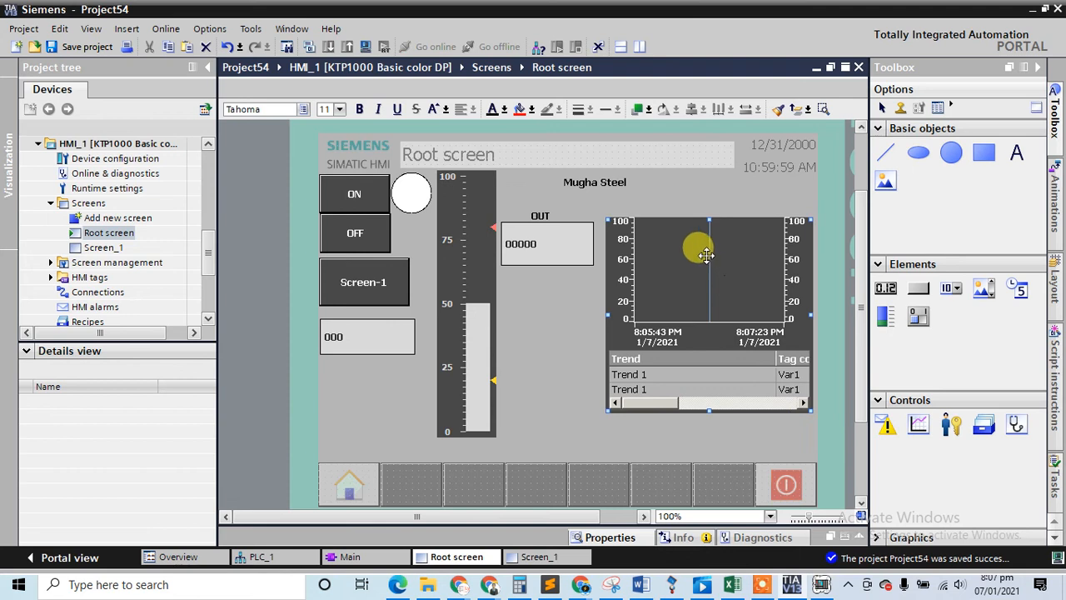
{"action": "right_click", "coordinate": [702, 251]}
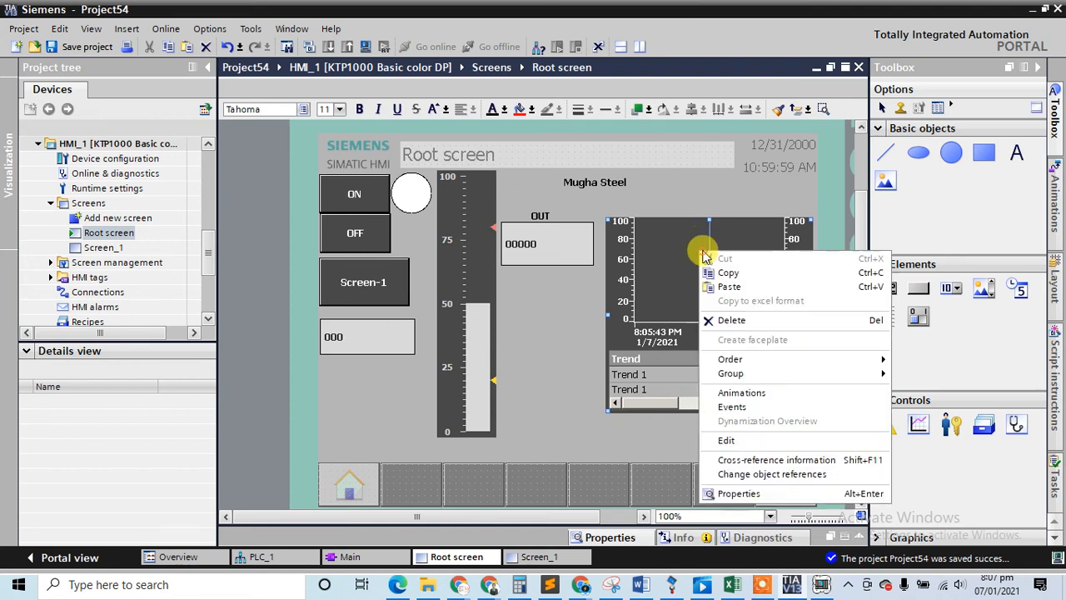
{"action": "left_click", "coordinate": [735, 493]}
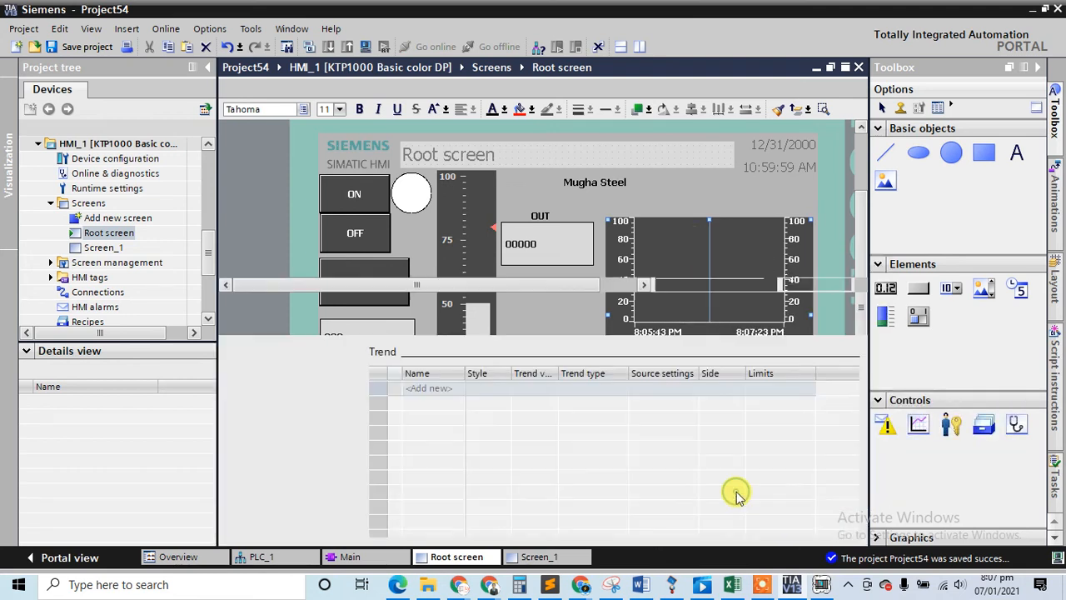
{"action": "double_click", "coordinate": [432, 388]}
{"action": "left_click", "coordinate": [520, 408]}
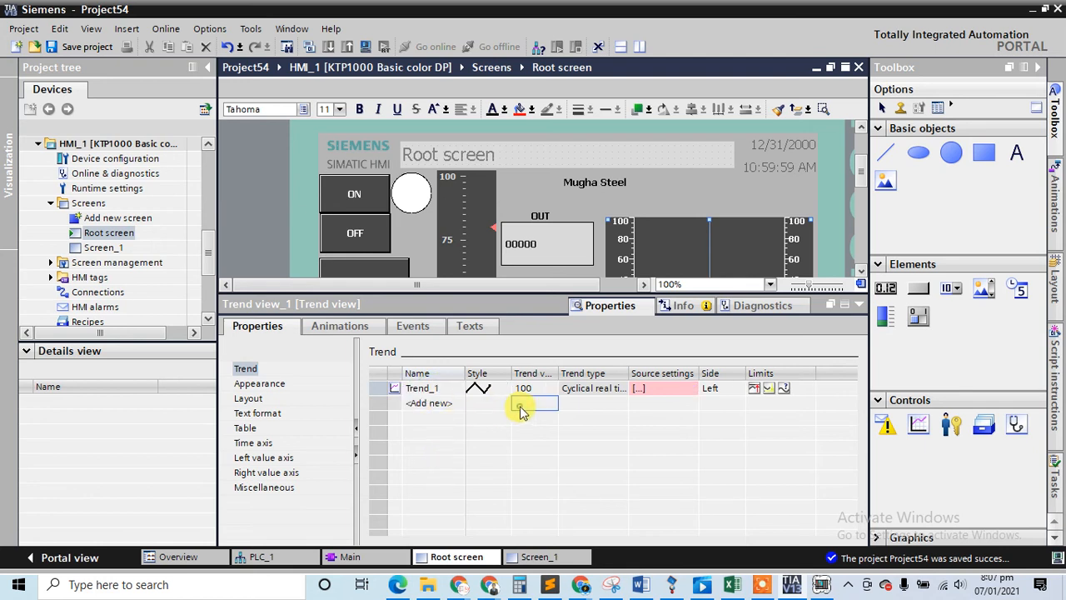
Set the PLC tag Tag_5 as the process value source of the trend
{"action": "left_click", "coordinate": [662, 391]}
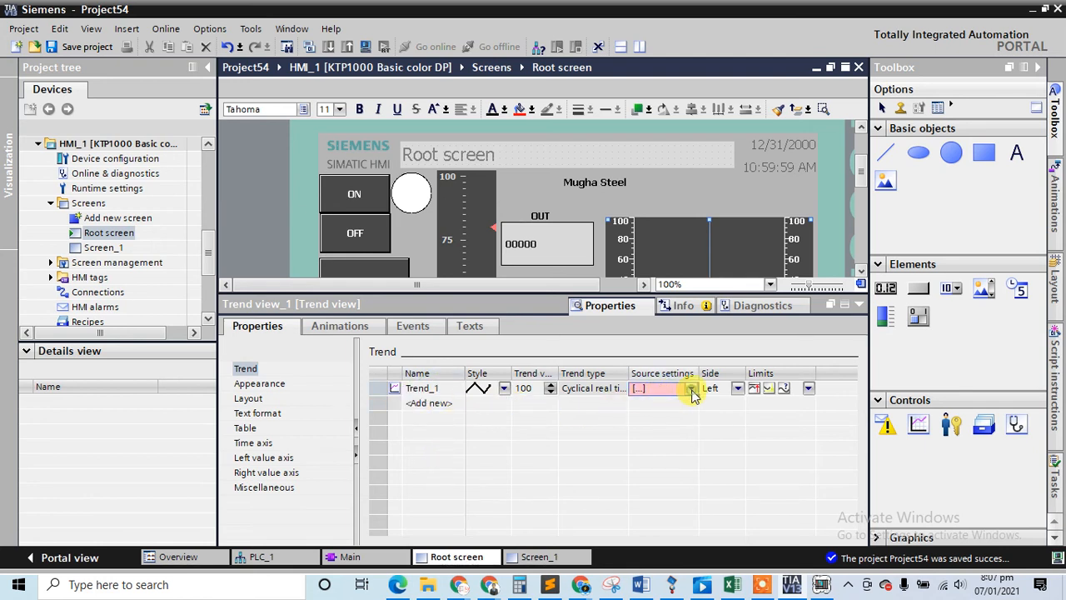
{"action": "left_click", "coordinate": [691, 388]}
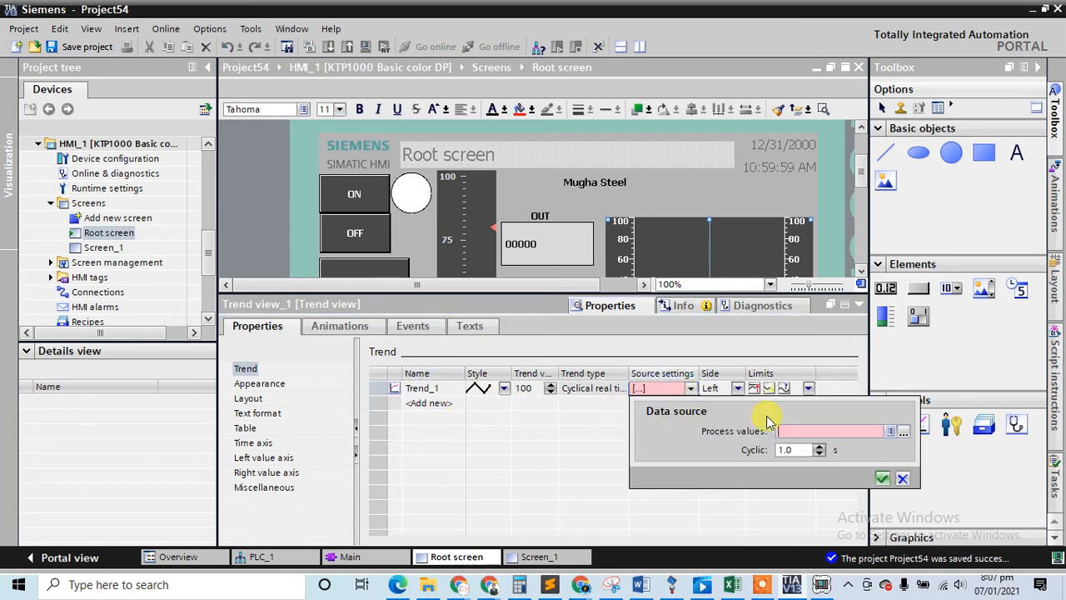
{"action": "left_click", "coordinate": [905, 432]}
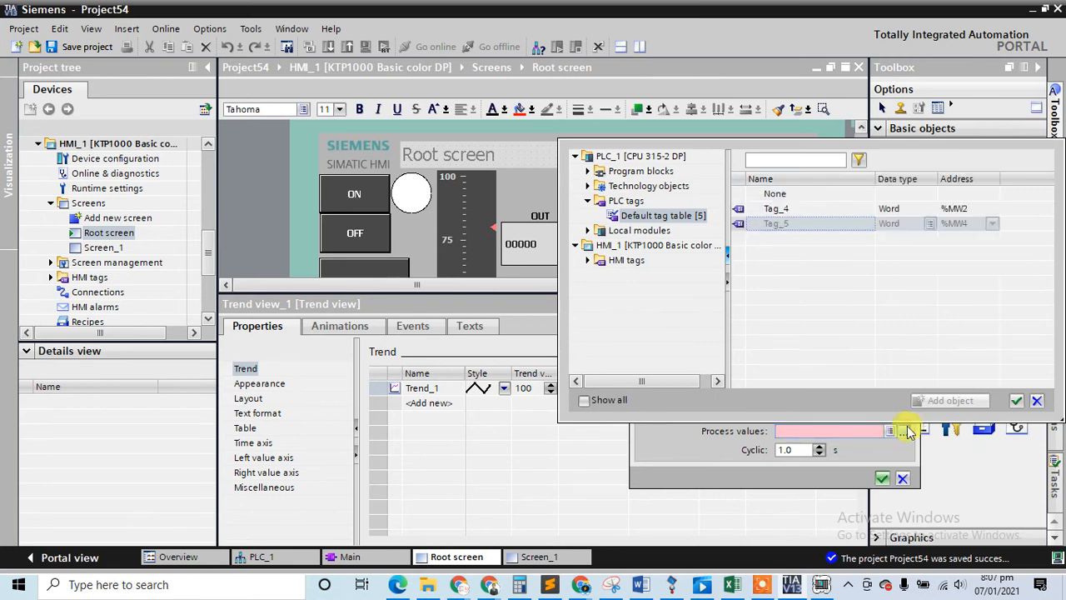
{"action": "double_click", "coordinate": [800, 225]}
{"action": "left_click", "coordinate": [882, 481]}
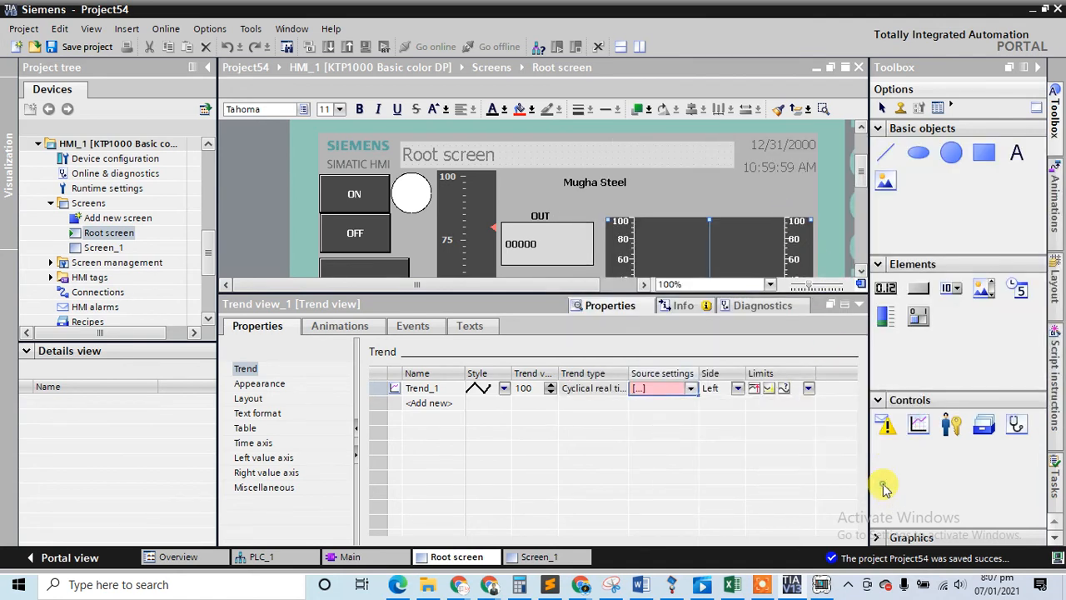
{"action": "left_click", "coordinate": [671, 424]}
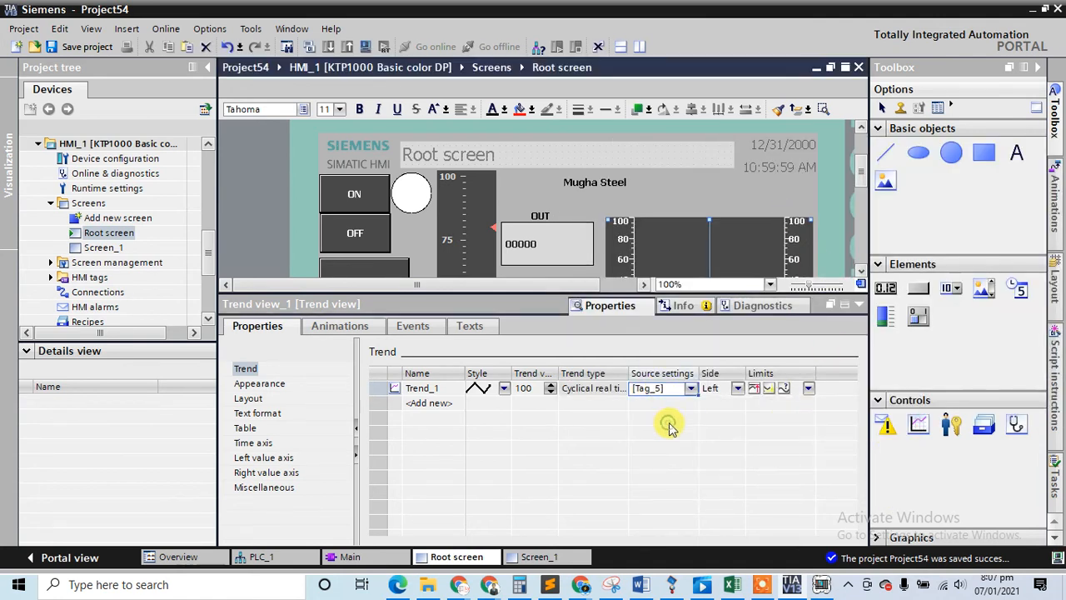
{"action": "left_click", "coordinate": [502, 391]}
{"action": "left_click", "coordinate": [503, 389]}
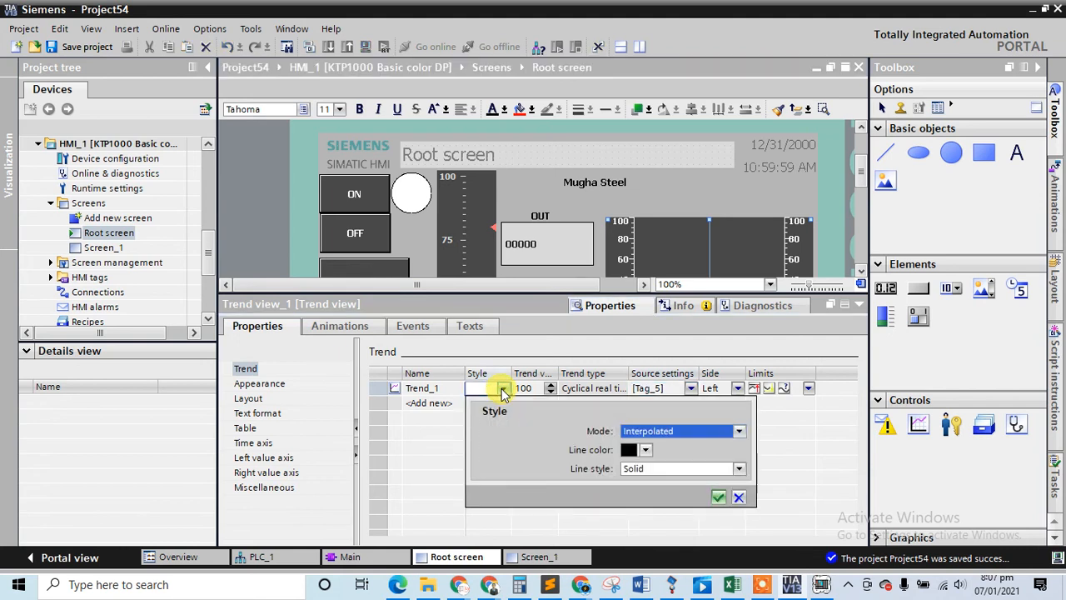
{"action": "left_click", "coordinate": [718, 497]}
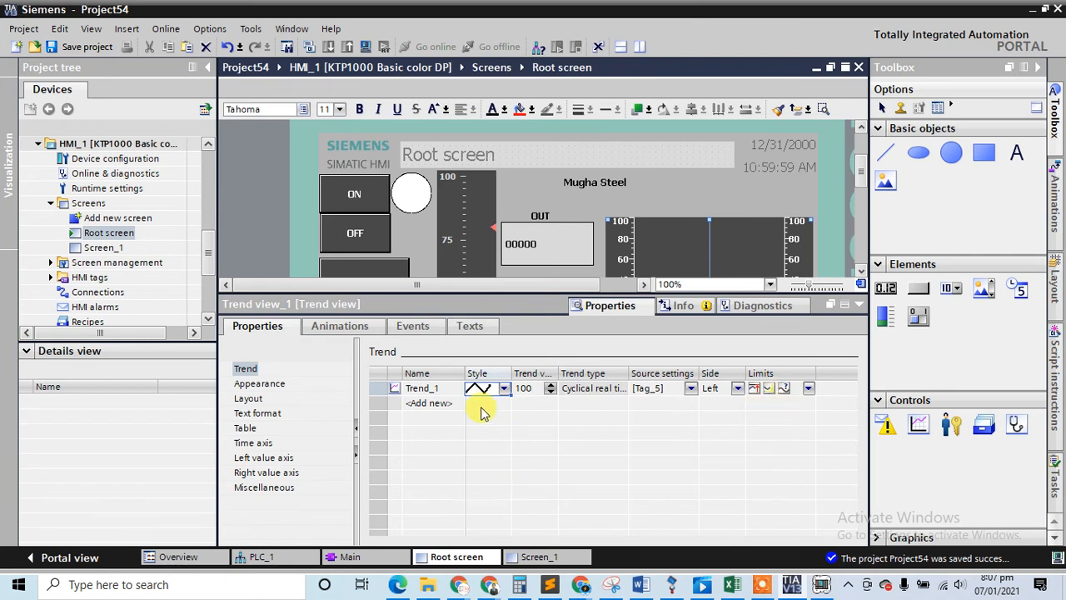
{"action": "left_click", "coordinate": [431, 405]}
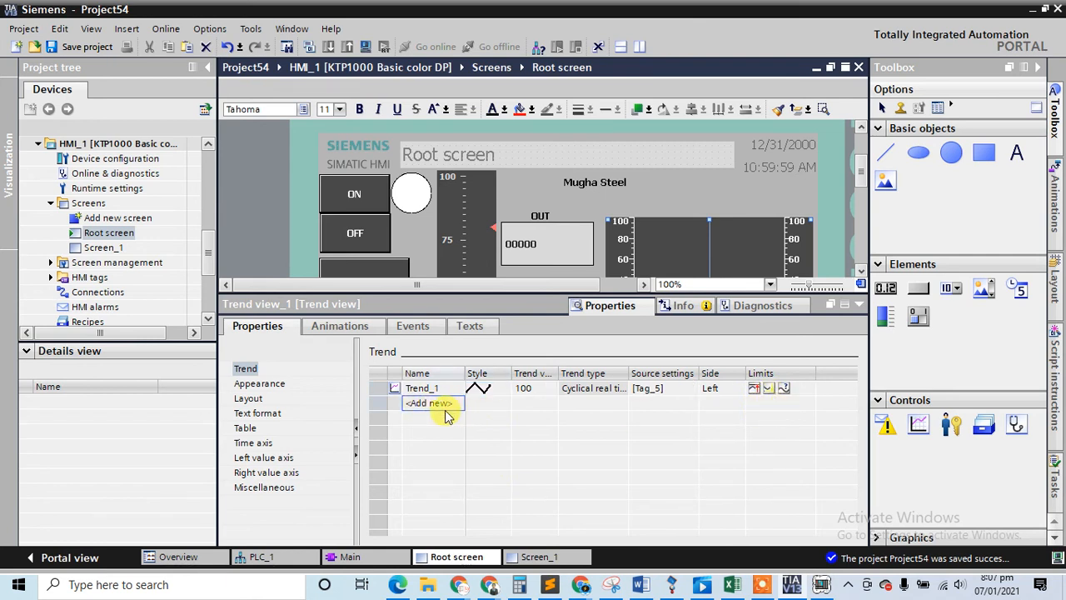
Set the trend's line color to yellow, then collapse its properties and save the project
{"action": "left_click", "coordinate": [494, 390]}
{"action": "left_click", "coordinate": [504, 389]}
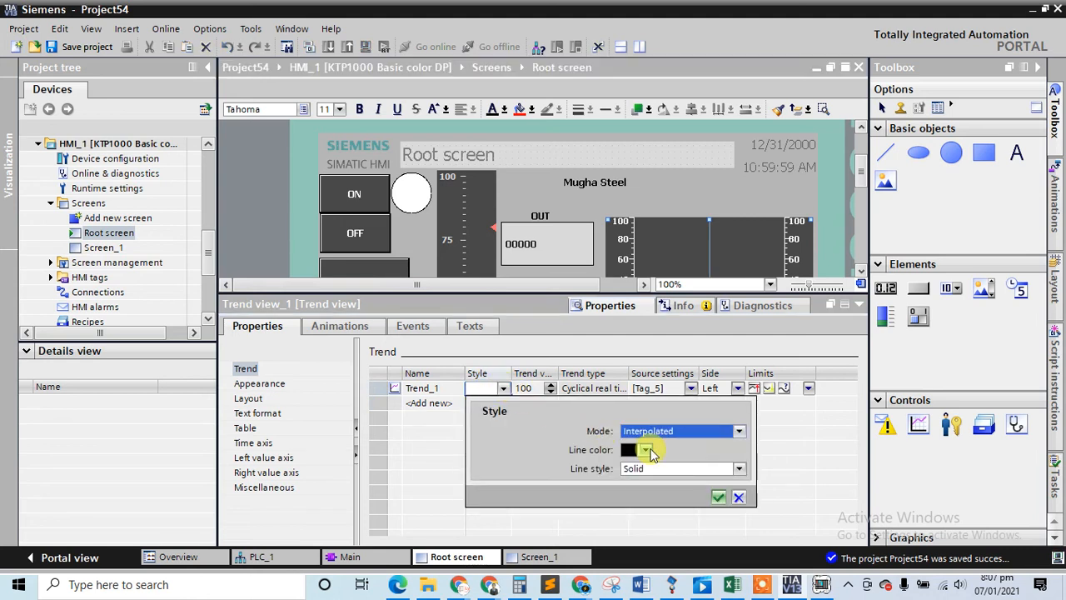
{"action": "left_click", "coordinate": [646, 449]}
{"action": "left_click", "coordinate": [662, 387]}
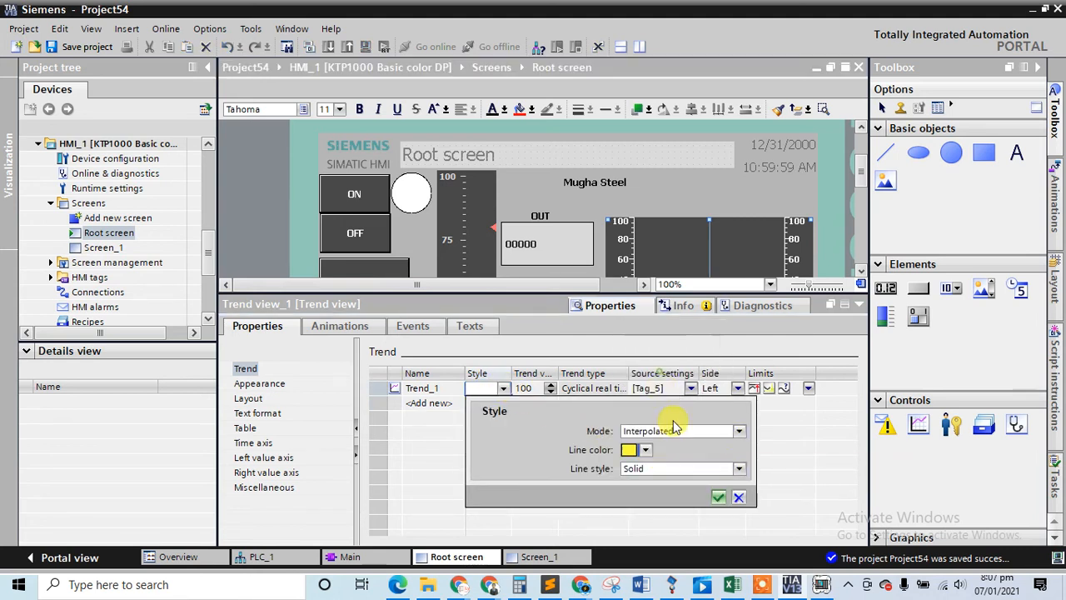
{"action": "left_click", "coordinate": [718, 497]}
{"action": "left_click", "coordinate": [832, 305]}
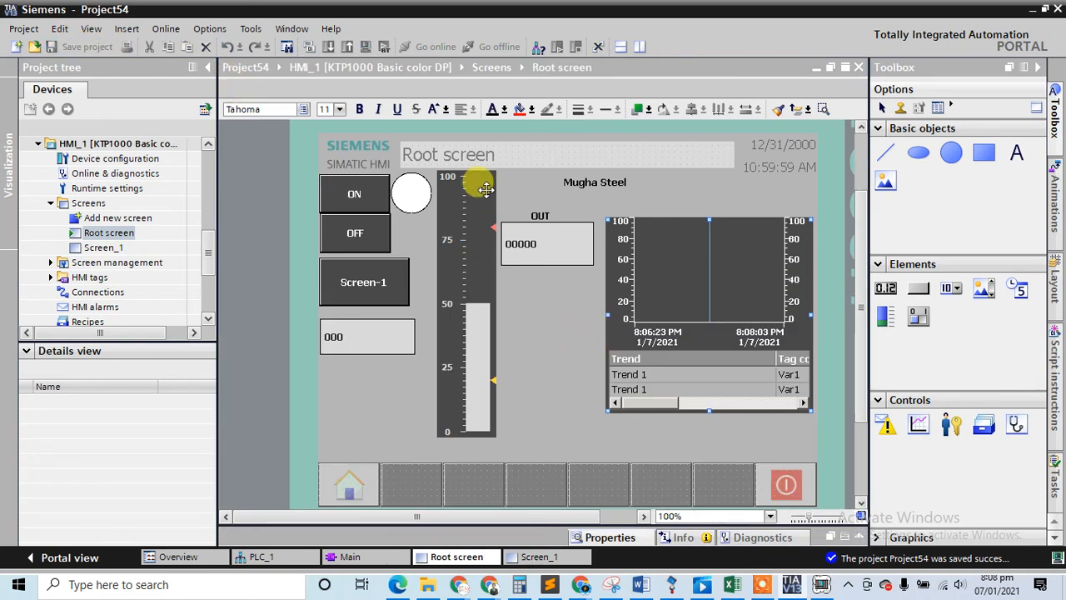
{"action": "left_click", "coordinate": [563, 357]}
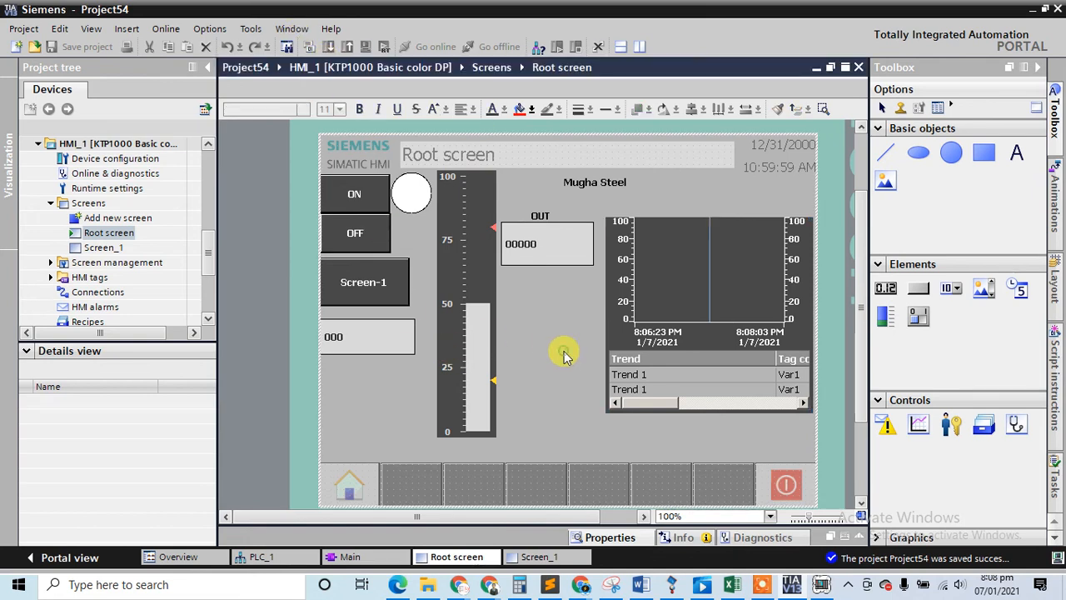
Download the Main program to the simulated PLC_1 and collapse the load results
{"action": "left_click", "coordinate": [371, 556]}
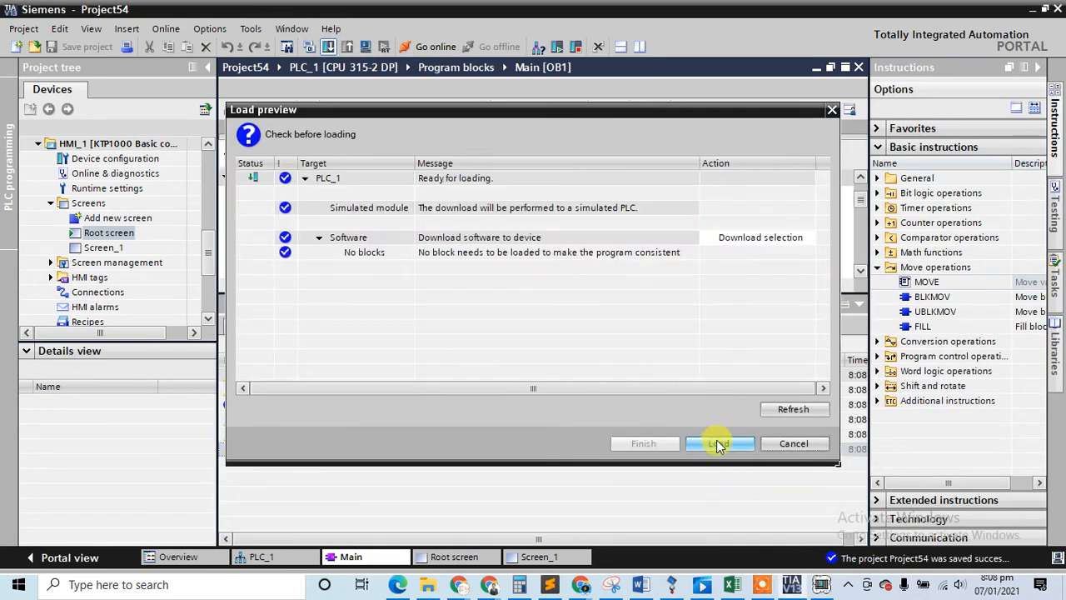
{"action": "left_click", "coordinate": [718, 446]}
{"action": "left_click", "coordinate": [858, 302]}
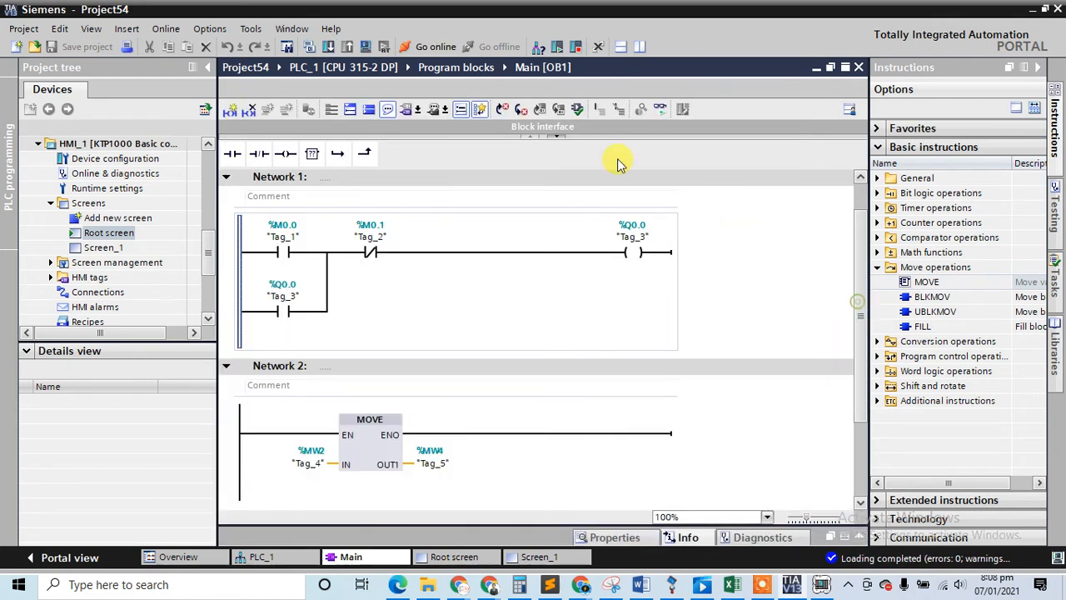
Go online with PLC_1 and collapse the device diagnostics
{"action": "left_click", "coordinate": [436, 47]}
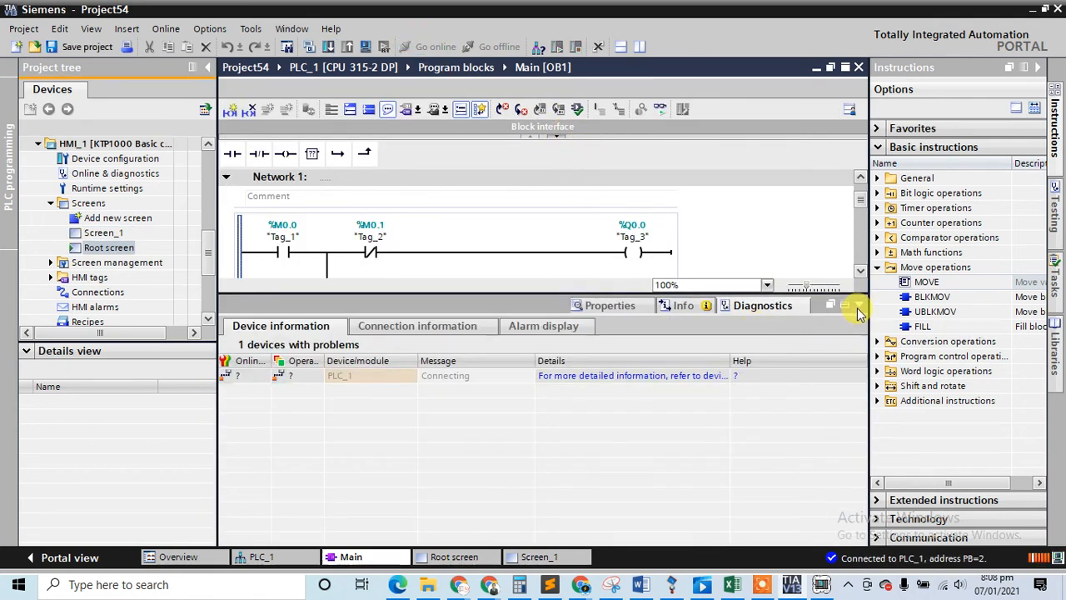
{"action": "left_click", "coordinate": [856, 307]}
{"action": "left_click", "coordinate": [820, 583]}
{"action": "left_click", "coordinate": [746, 250]}
{"action": "left_click", "coordinate": [863, 99]}
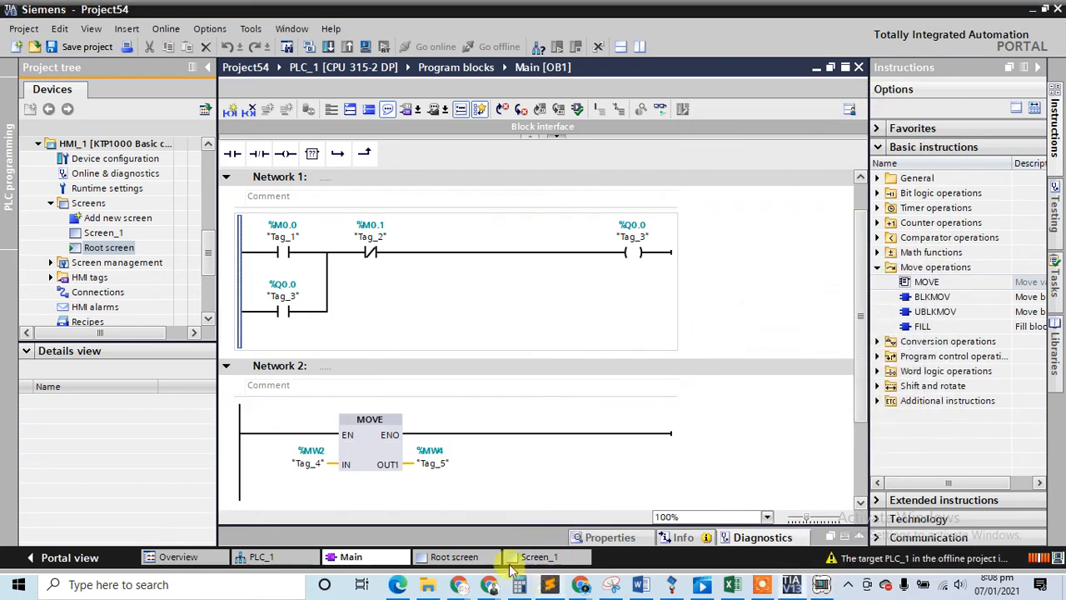
Start the HMI simulation from the Root screen and move the simulator window aside
{"action": "left_click", "coordinate": [454, 557]}
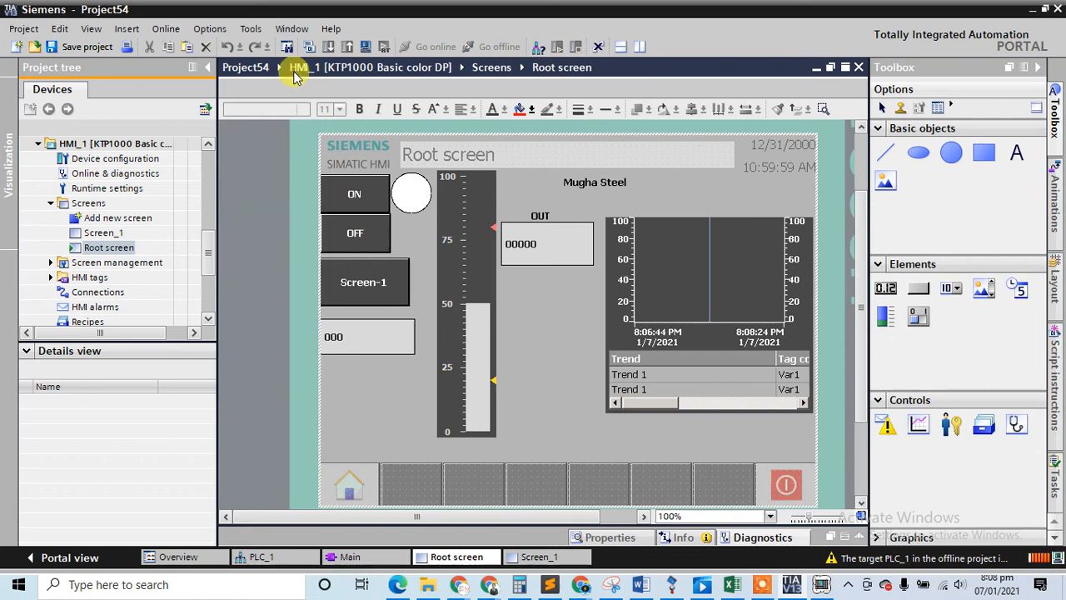
{"action": "left_click", "coordinate": [364, 46]}
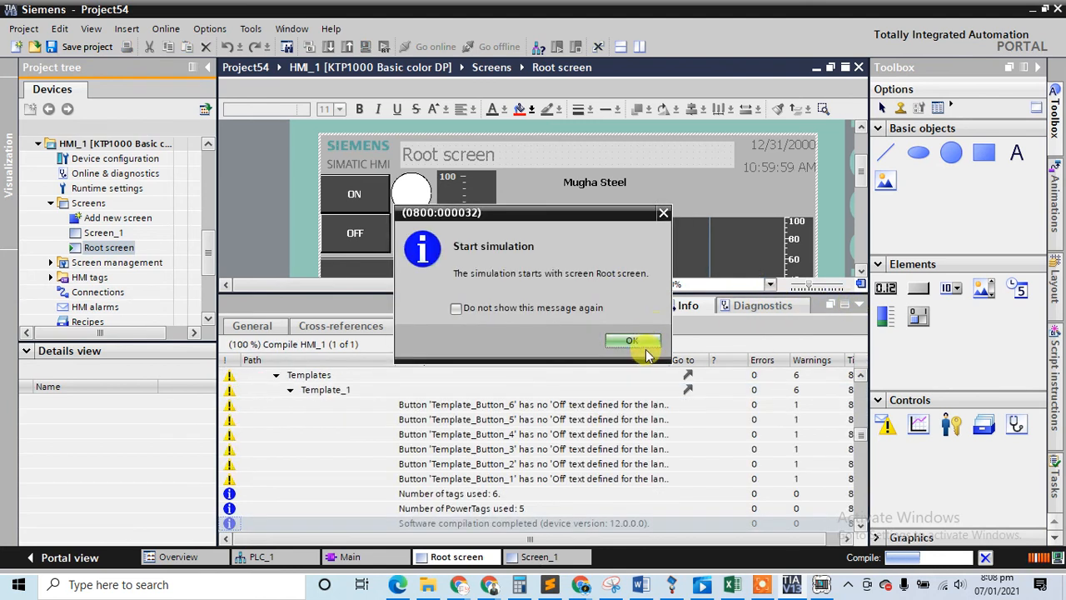
{"action": "left_click", "coordinate": [641, 343]}
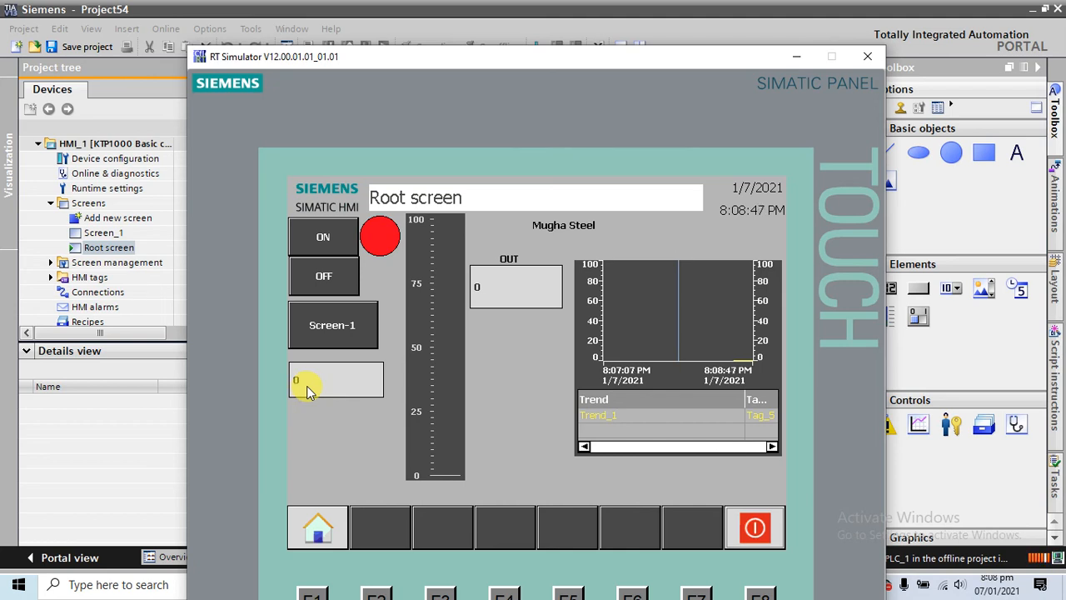
{"action": "left_click_drag", "start_coordinate": [682, 62], "coordinate": [1009, 107]}
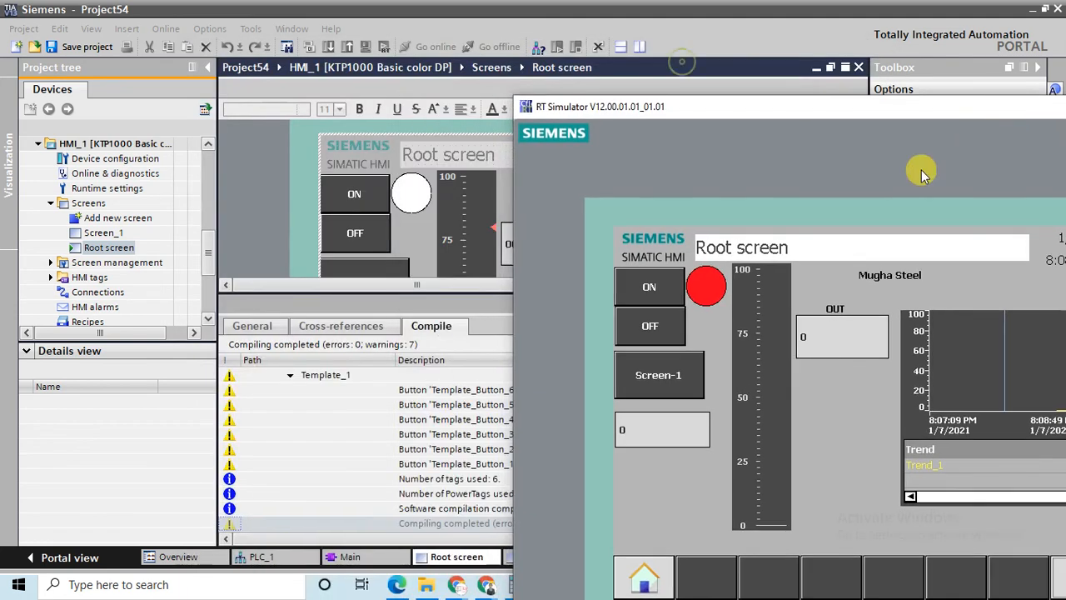
Open the Main program, collapse the compile results, and turn on monitoring with the Network 2 MOVE block in view
{"action": "left_click", "coordinate": [350, 557]}
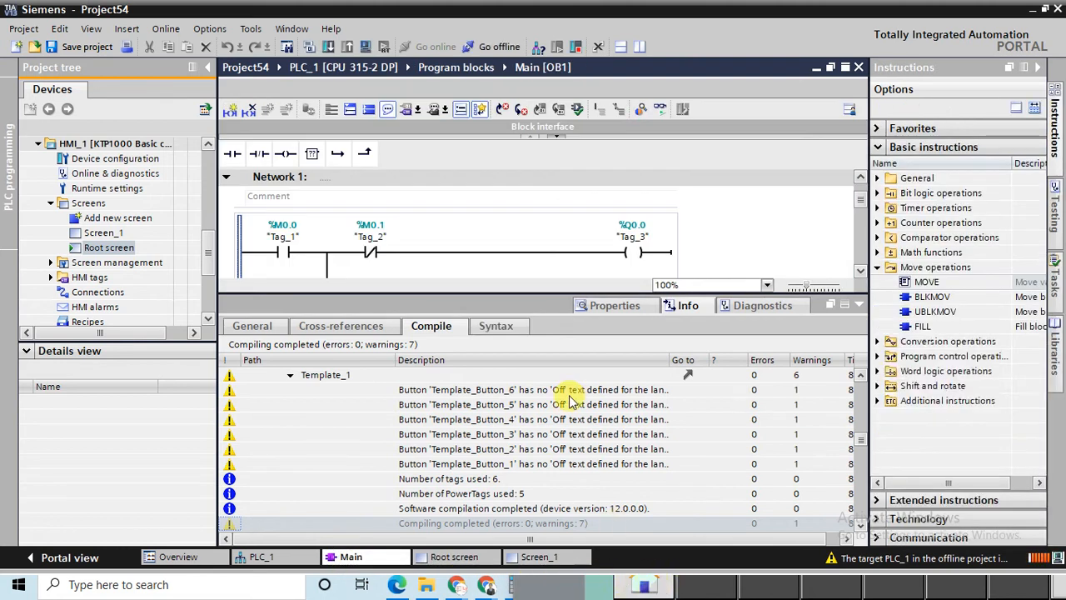
{"action": "left_click", "coordinate": [845, 305]}
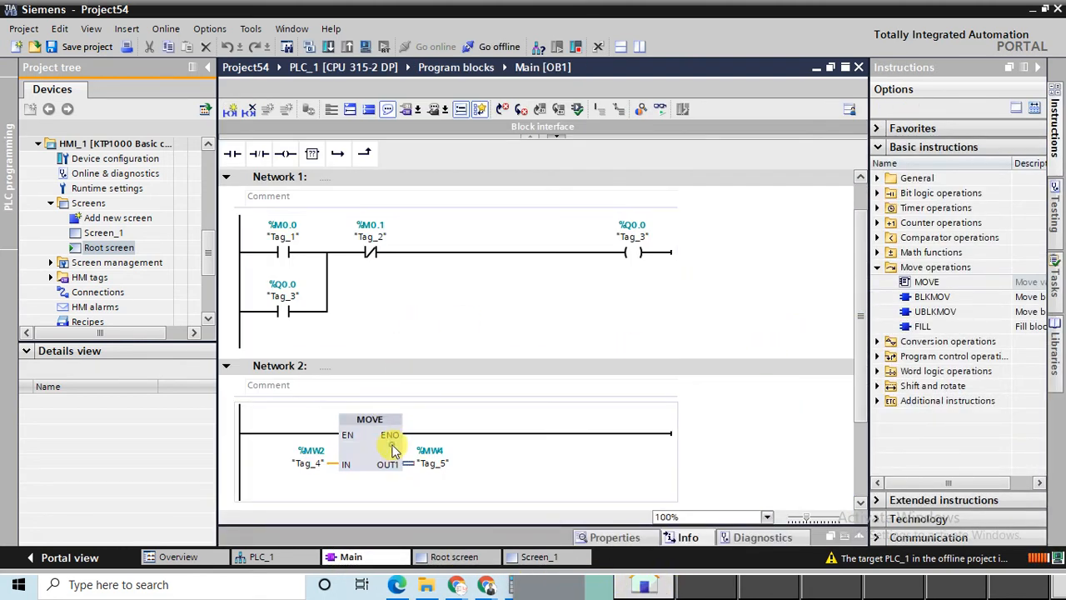
{"action": "scroll", "coordinate": [387, 364], "scroll_direction": "down", "scroll_amount": 3}
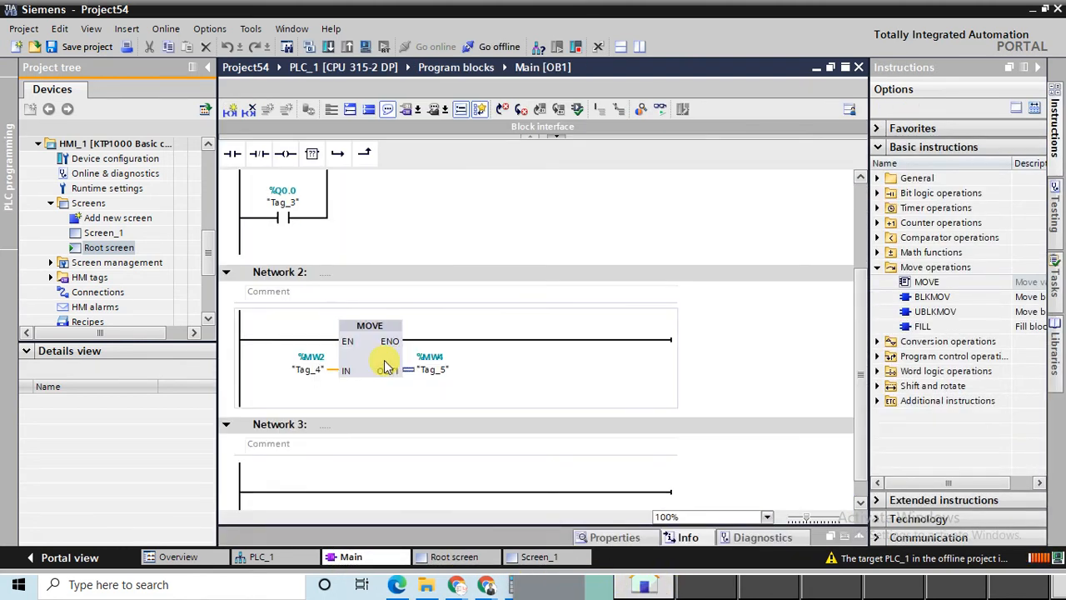
{"action": "left_click", "coordinate": [659, 110]}
{"action": "left_click", "coordinate": [324, 475]}
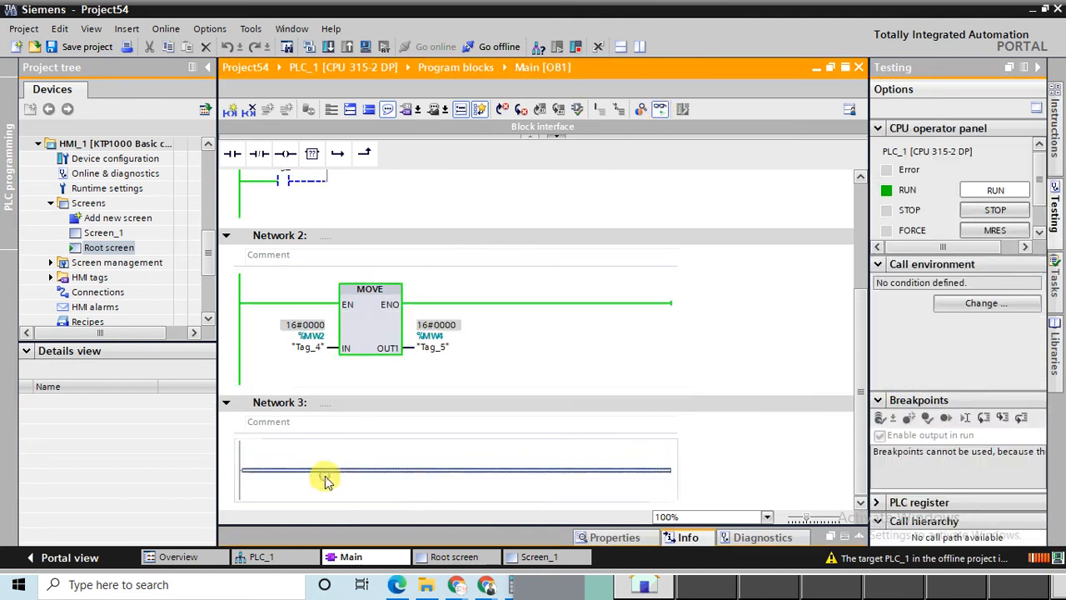
Enter 78 in the simulated Root screen's input field and reposition the simulator so the bar, OUT field and trend are all in view
{"action": "left_click", "coordinate": [643, 584]}
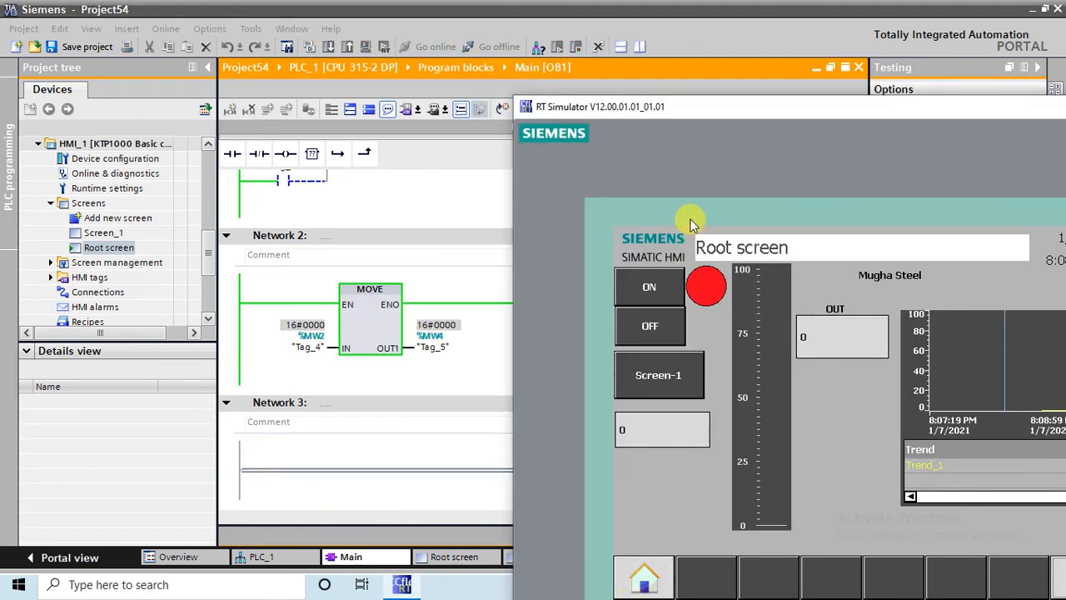
{"action": "left_click", "coordinate": [668, 427]}
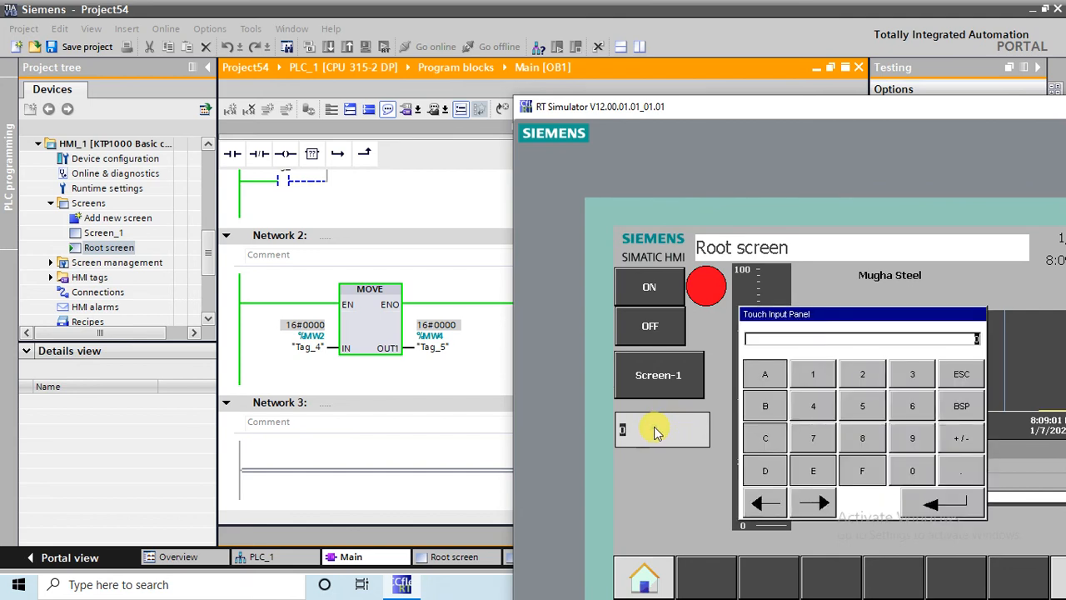
{"action": "left_click", "coordinate": [813, 438]}
{"action": "left_click", "coordinate": [864, 439]}
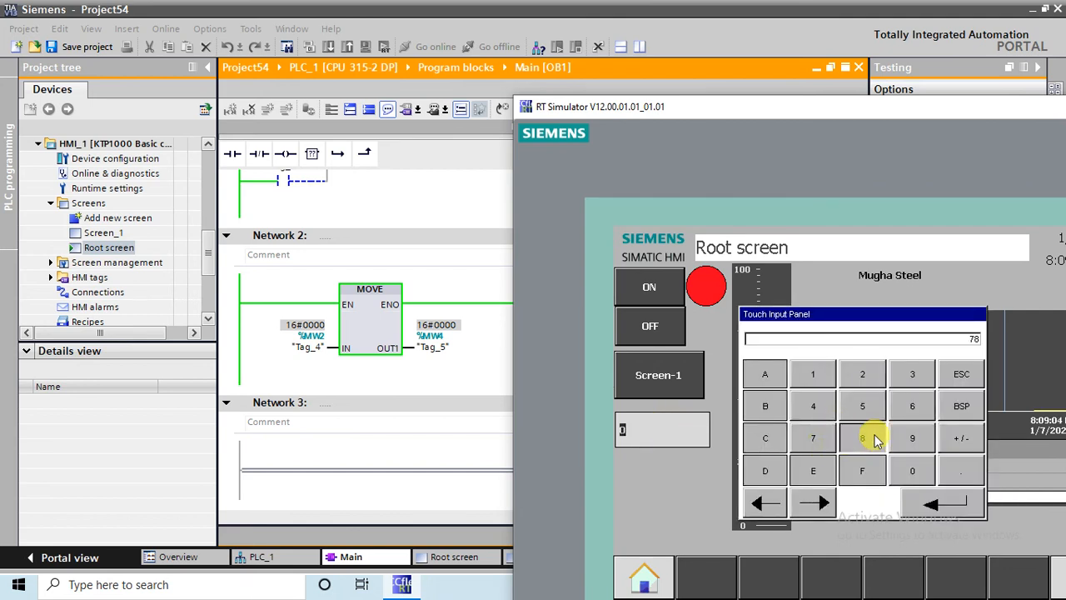
{"action": "left_click", "coordinate": [948, 510]}
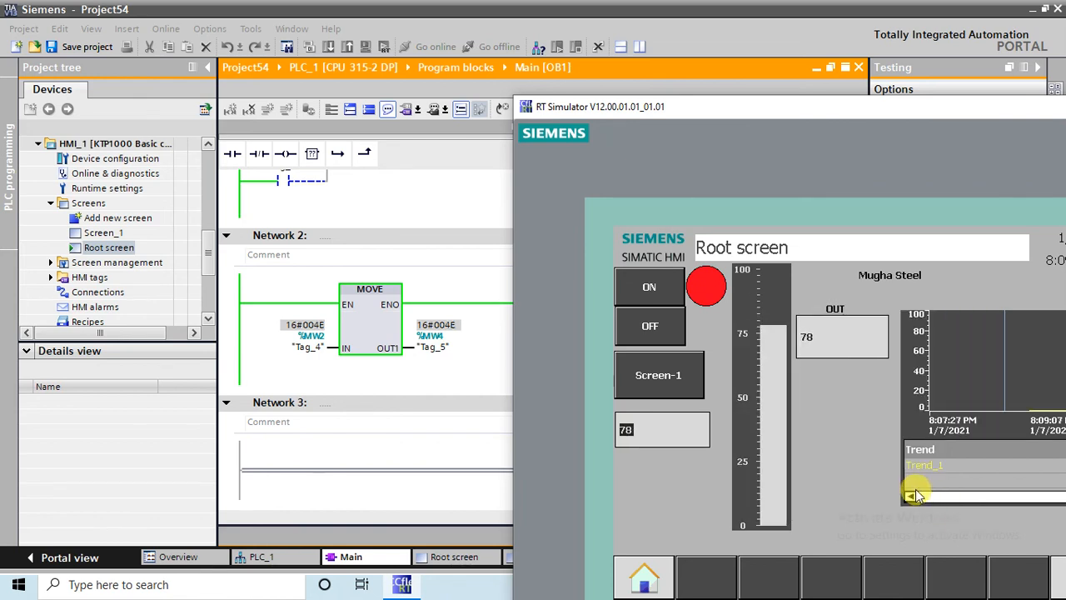
{"action": "left_click_drag", "start_coordinate": [757, 111], "coordinate": [643, 87]}
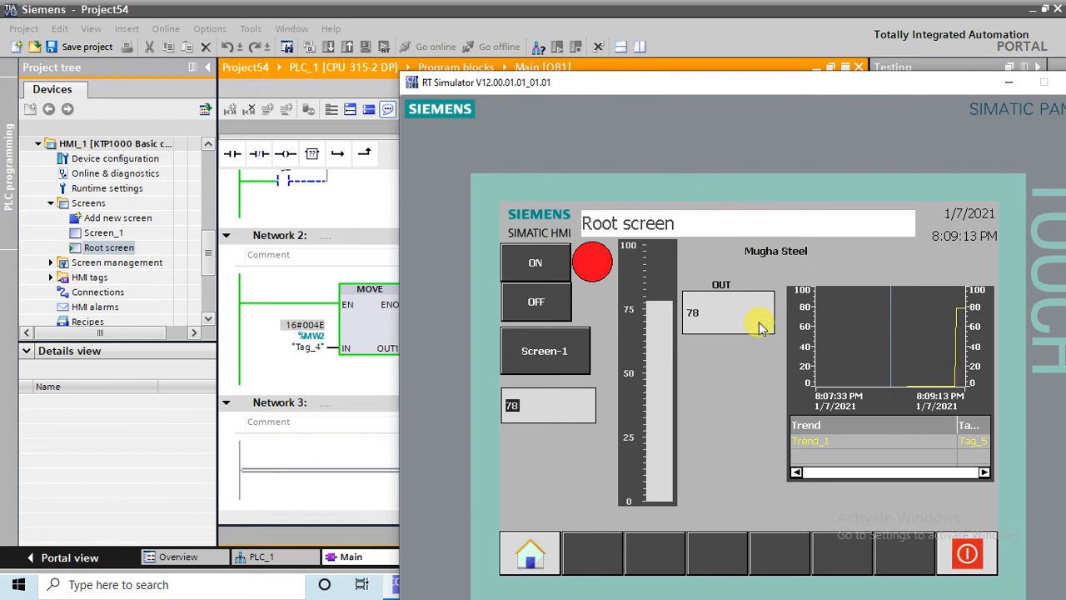
Move the simulator clear of the MOVE block and enter 20, 23, 86, 45 and 12 in succession in the Root screen's input field
{"action": "left_click_drag", "start_coordinate": [509, 87], "coordinate": [600, 93]}
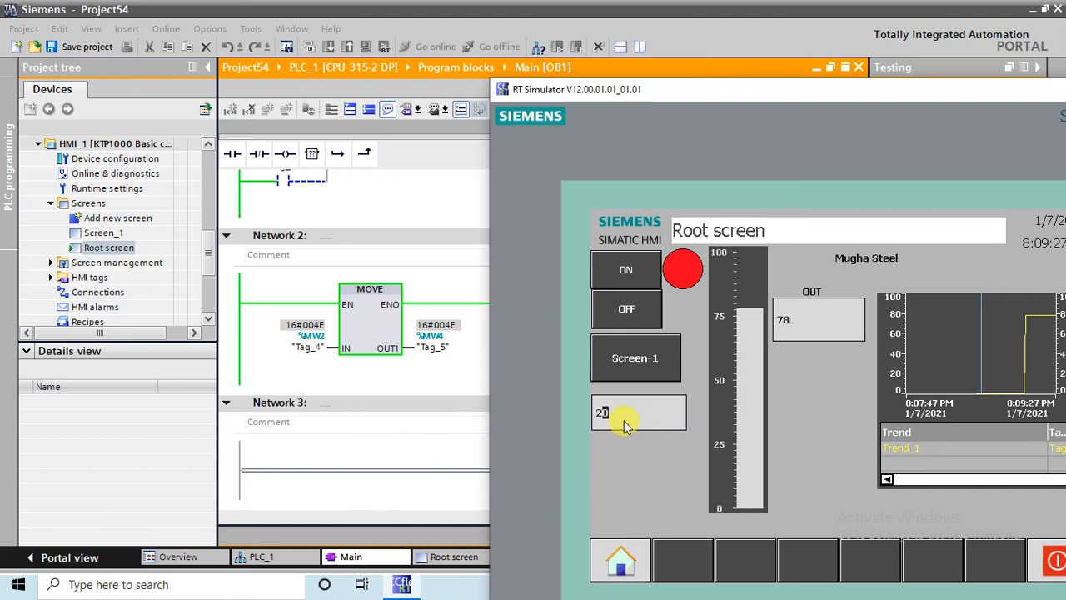
{"action": "key", "text": "Return"}
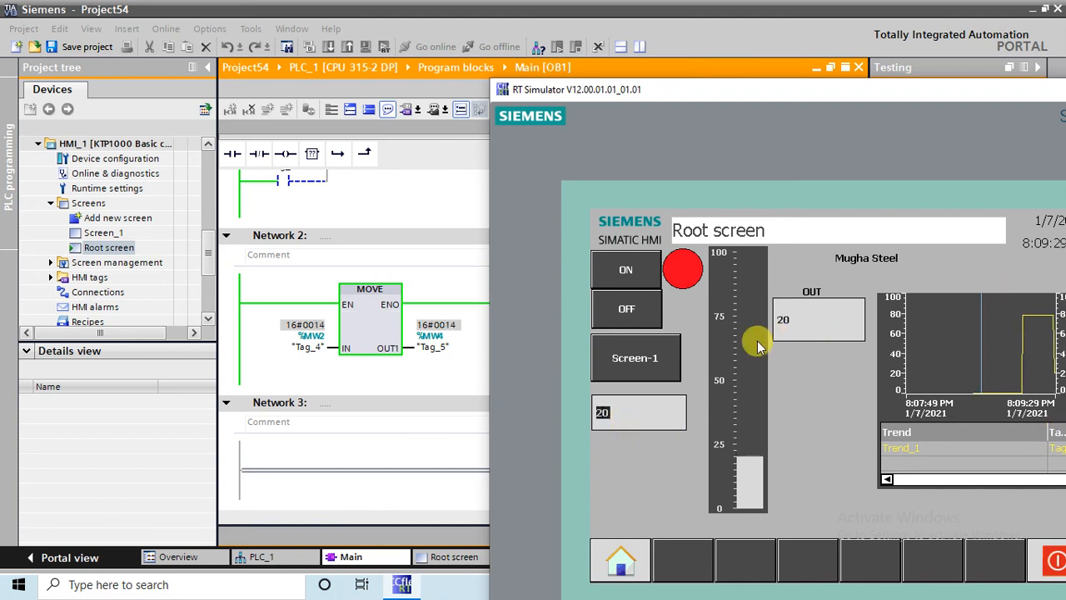
{"action": "type", "text": "23"}
{"action": "key", "text": "Return"}
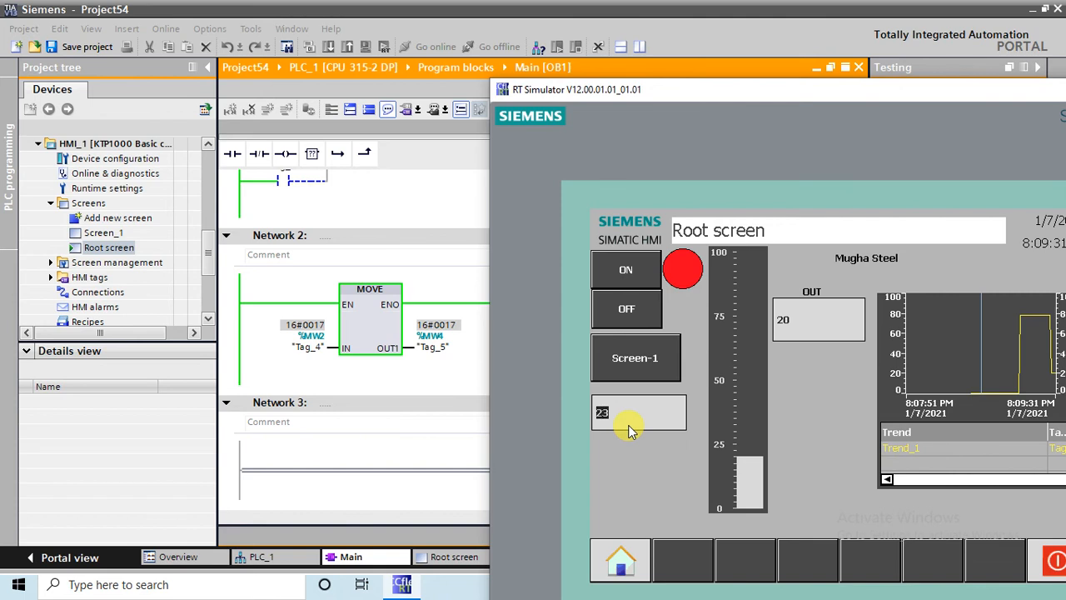
{"action": "type", "text": "86"}
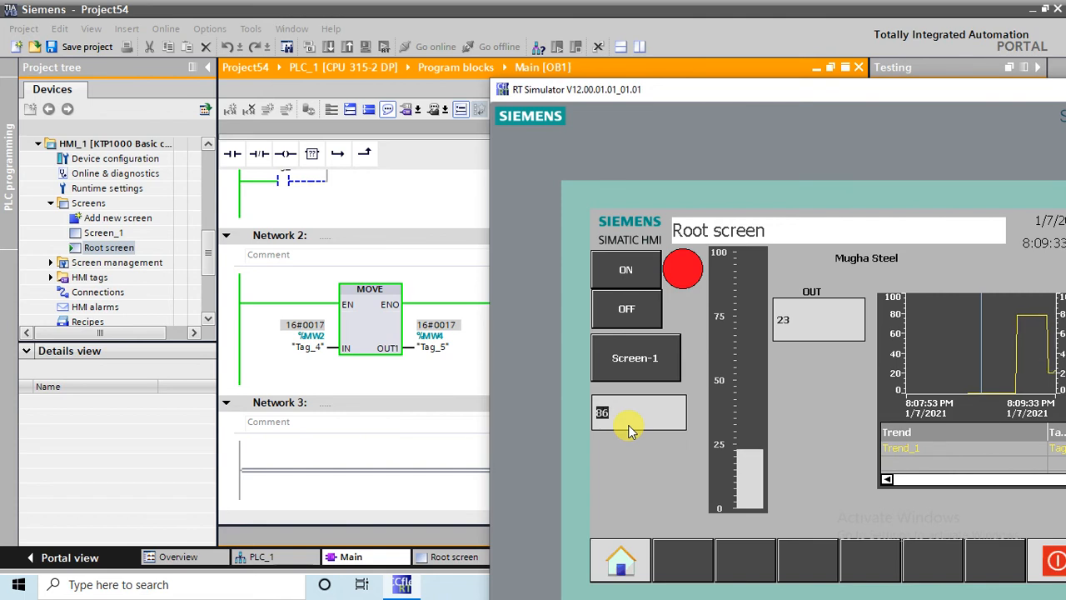
{"action": "key", "text": "Return"}
{"action": "type", "text": "45"}
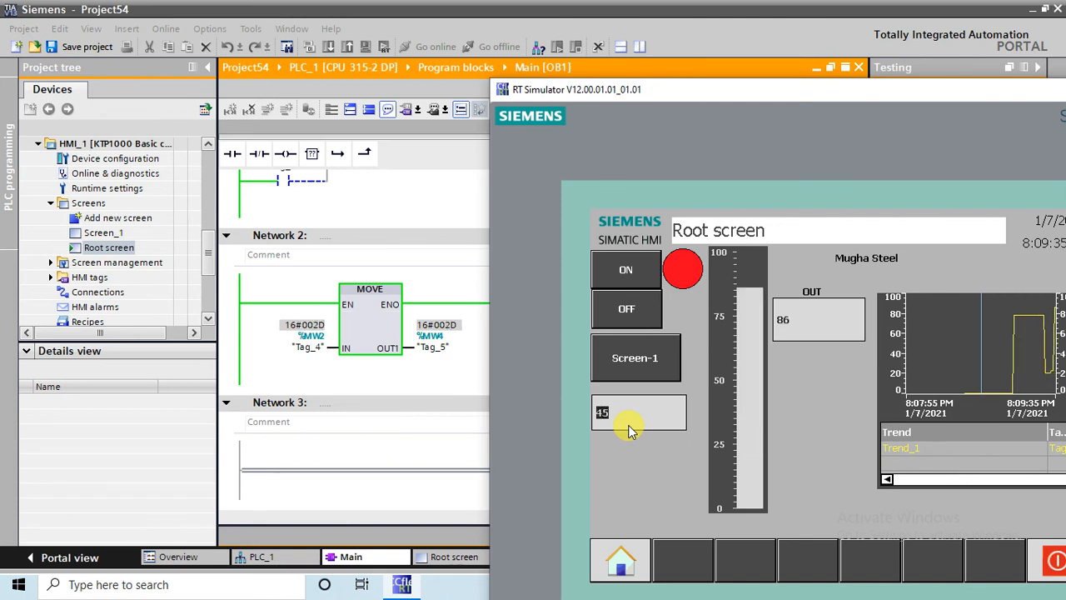
{"action": "key", "text": "Return"}
{"action": "type", "text": "12"}
{"action": "key", "text": "Return"}
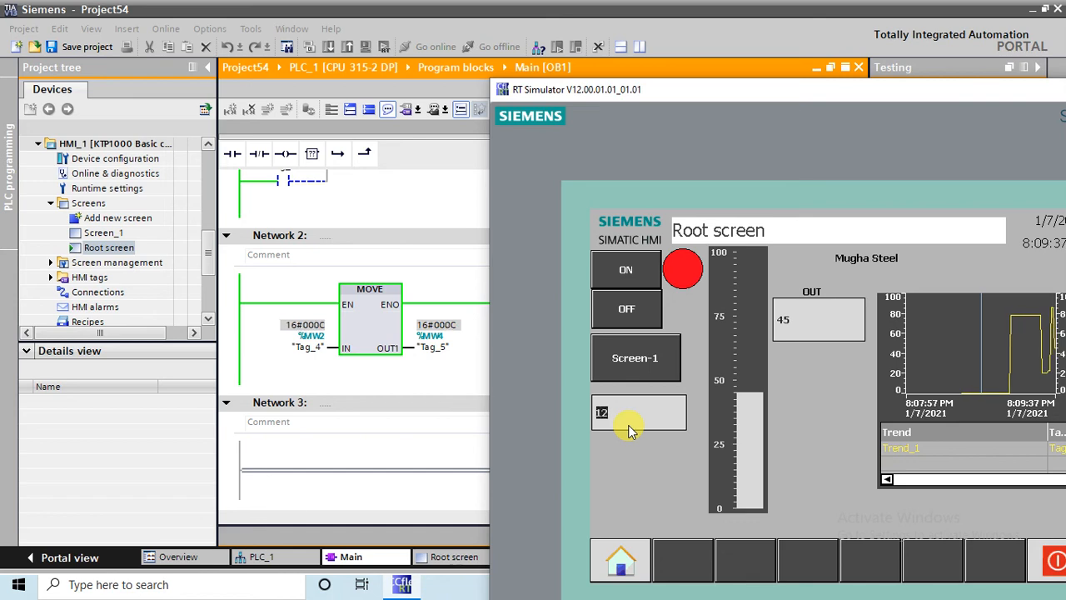
Feed the simulated input field 58, 69, 57, 36 and finally 45 to vary the trend curve
{"action": "type", "text": "58"}
{"action": "key", "text": "Return"}
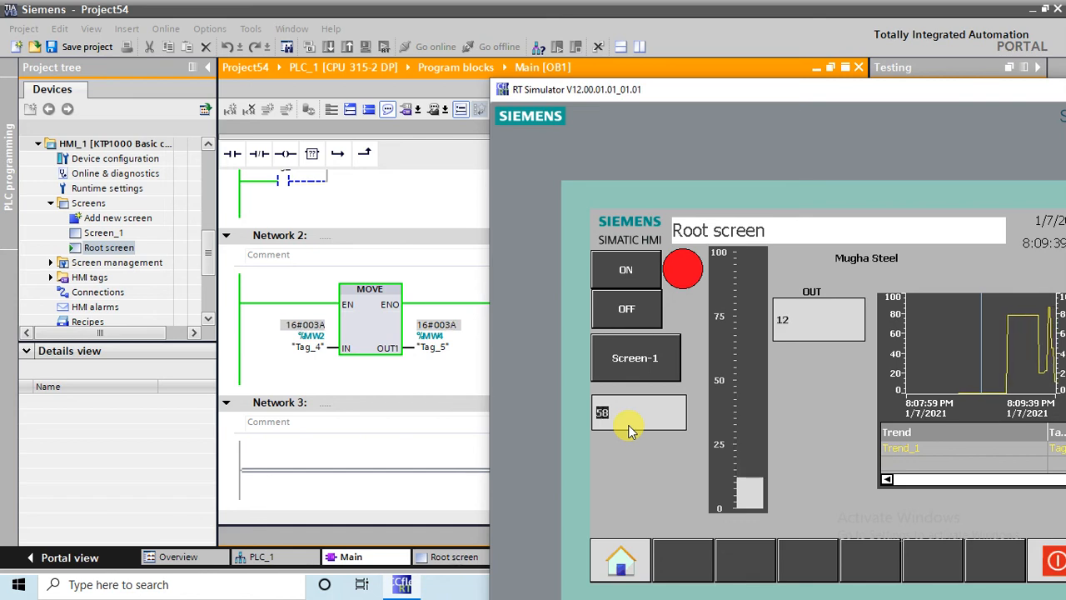
{"action": "type", "text": "57"}
{"action": "key", "text": "Return"}
{"action": "type", "text": "36"}
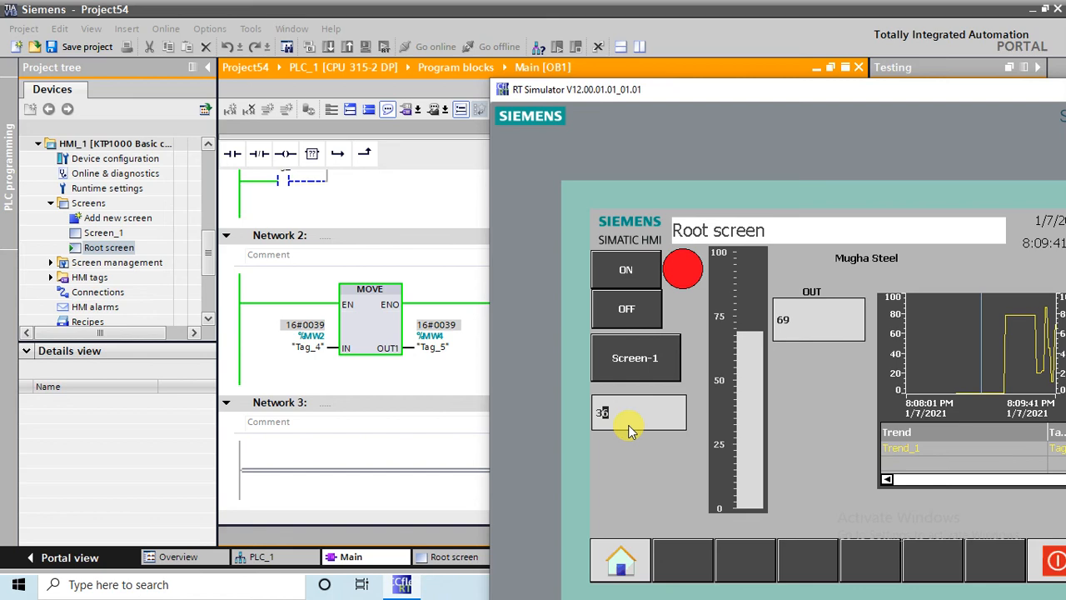
{"action": "key", "text": "Return"}
{"action": "type", "text": "45"}
{"action": "key", "text": "Return"}
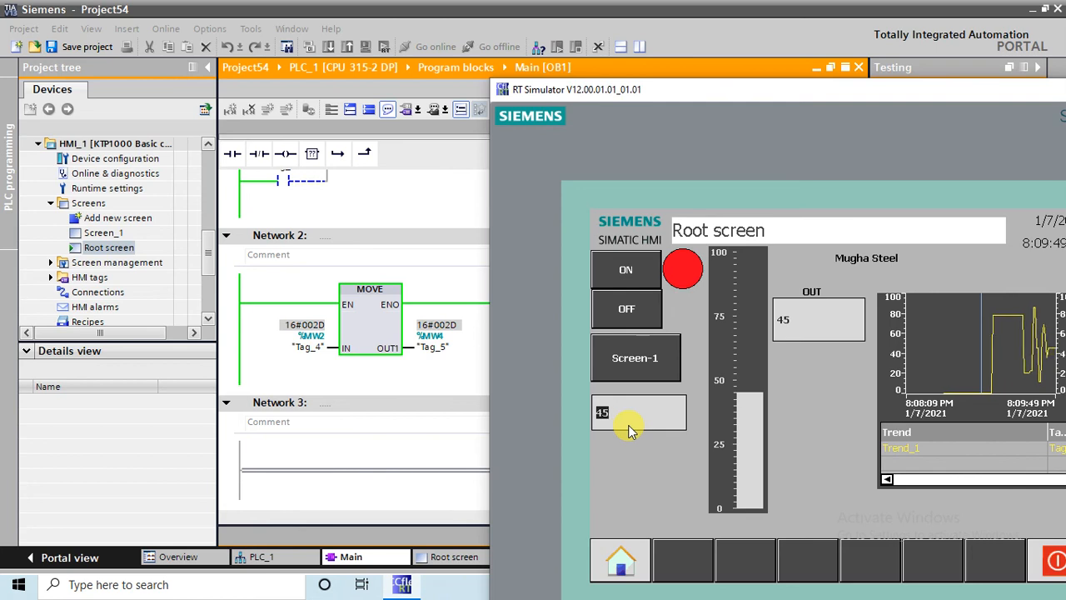
Close the HMI simulator and return to the Root screen in the HMI editor
{"action": "left_click_drag", "start_coordinate": [707, 94], "coordinate": [472, 64]}
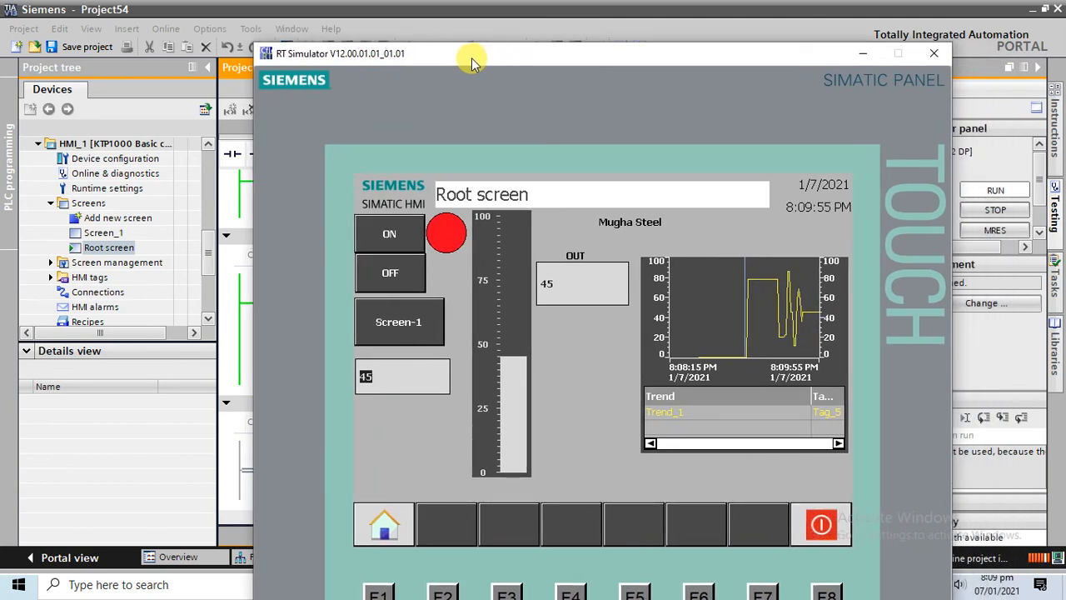
{"action": "left_click", "coordinate": [934, 54]}
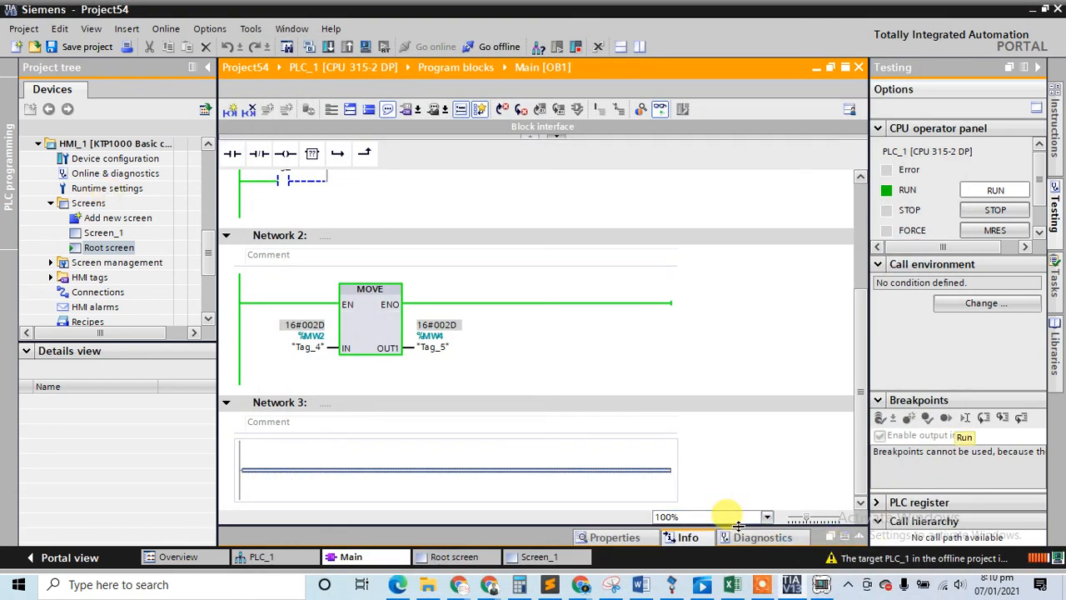
{"action": "left_click", "coordinate": [793, 585]}
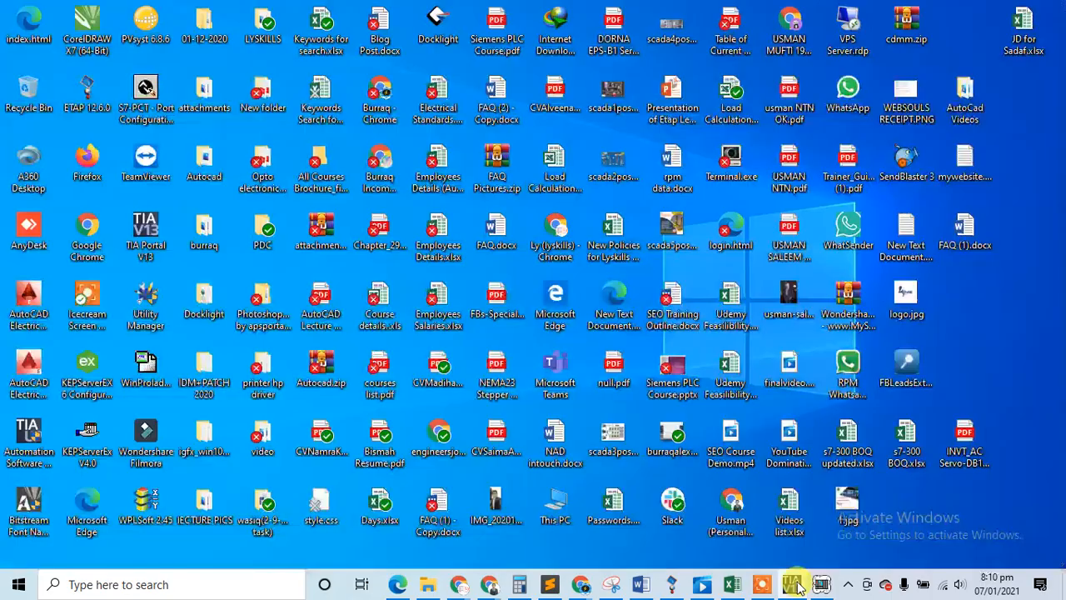
{"action": "left_click", "coordinate": [793, 585]}
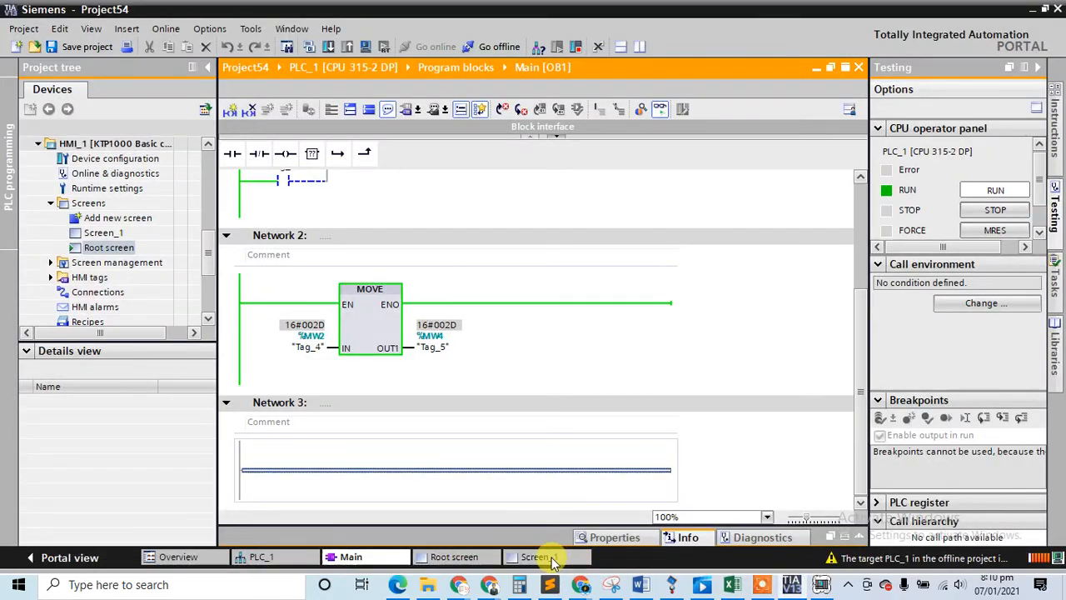
{"action": "left_click", "coordinate": [551, 557]}
{"action": "left_click", "coordinate": [456, 557]}
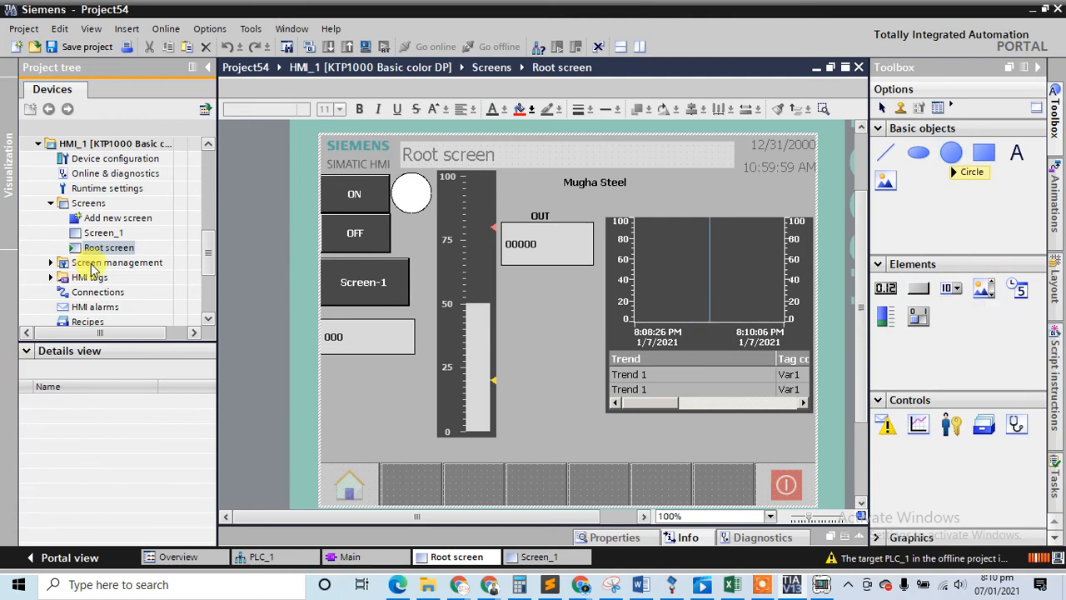
Open the HMI alarms of HMI_1 and show the analog alarms table
{"action": "left_click_drag", "start_coordinate": [209, 250], "coordinate": [209, 281]}
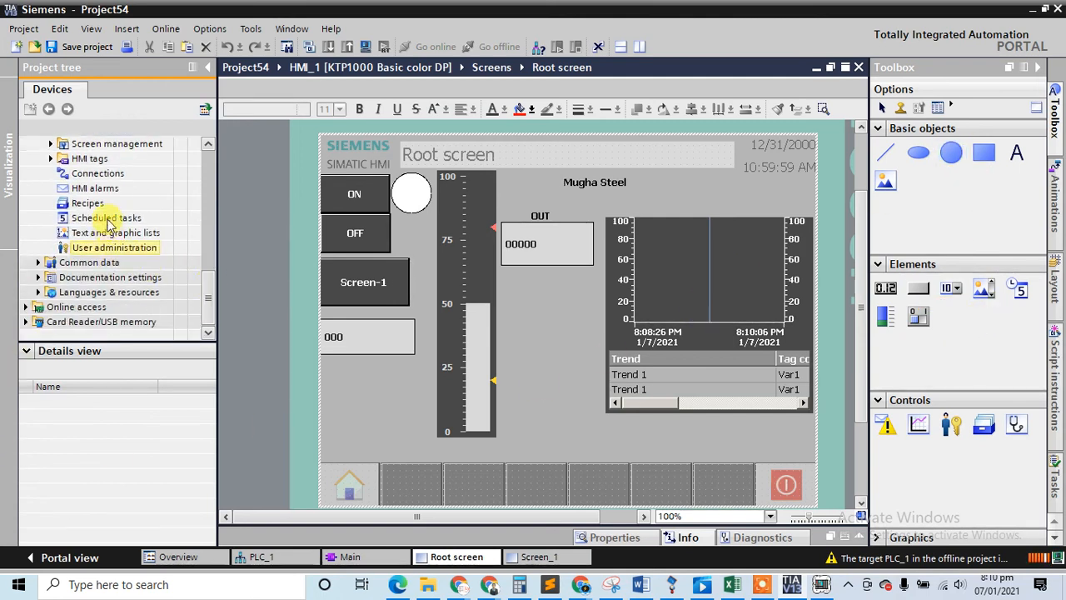
{"action": "double_click", "coordinate": [106, 189]}
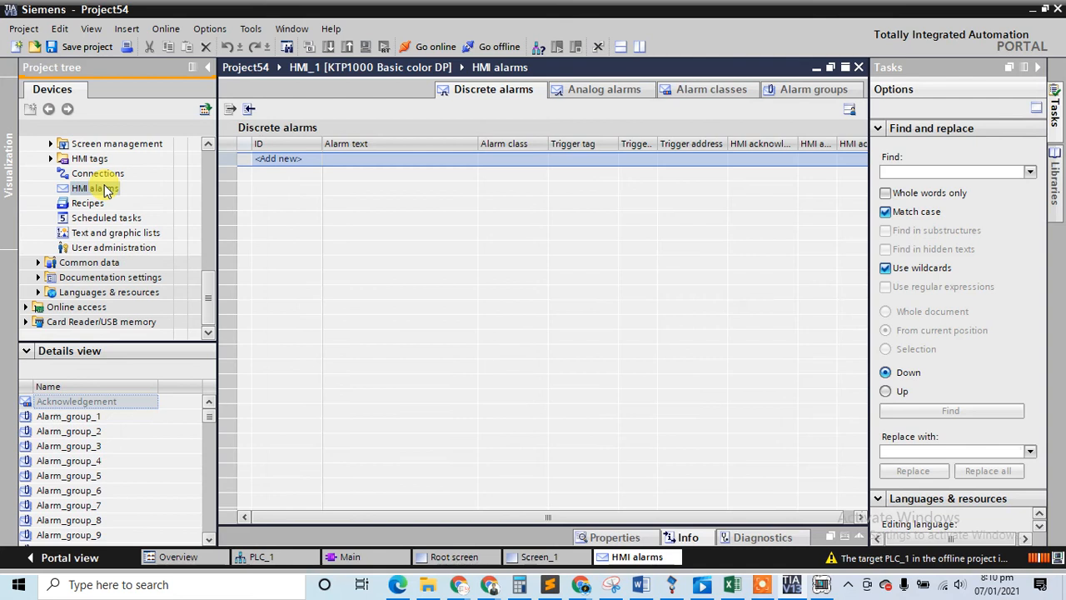
{"action": "left_click", "coordinate": [272, 164]}
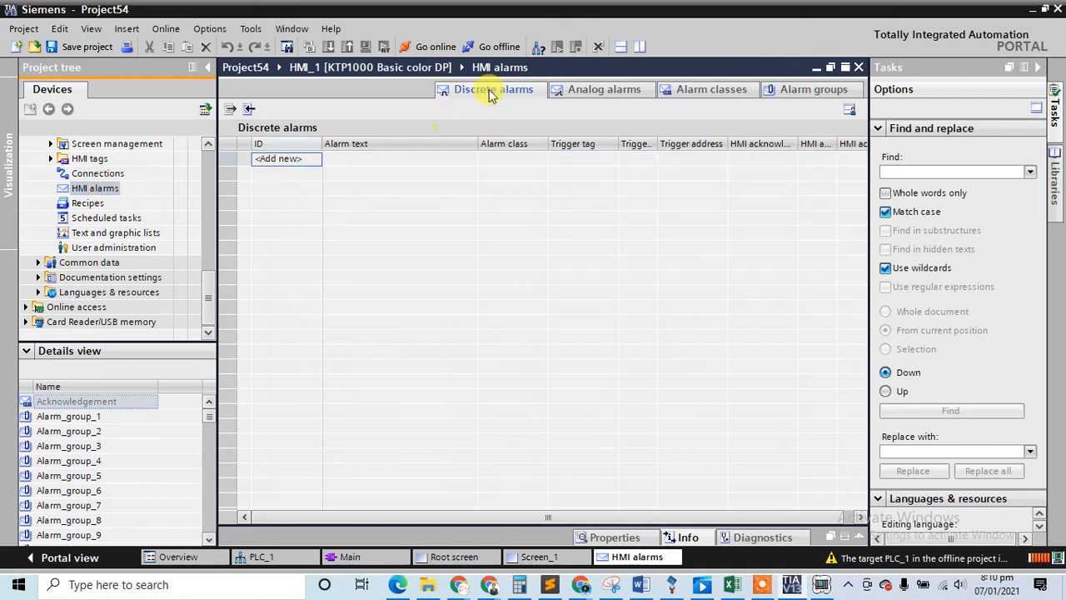
{"action": "left_click", "coordinate": [633, 90]}
{"action": "left_click", "coordinate": [741, 96]}
{"action": "left_click", "coordinate": [787, 89]}
{"action": "left_click", "coordinate": [601, 88]}
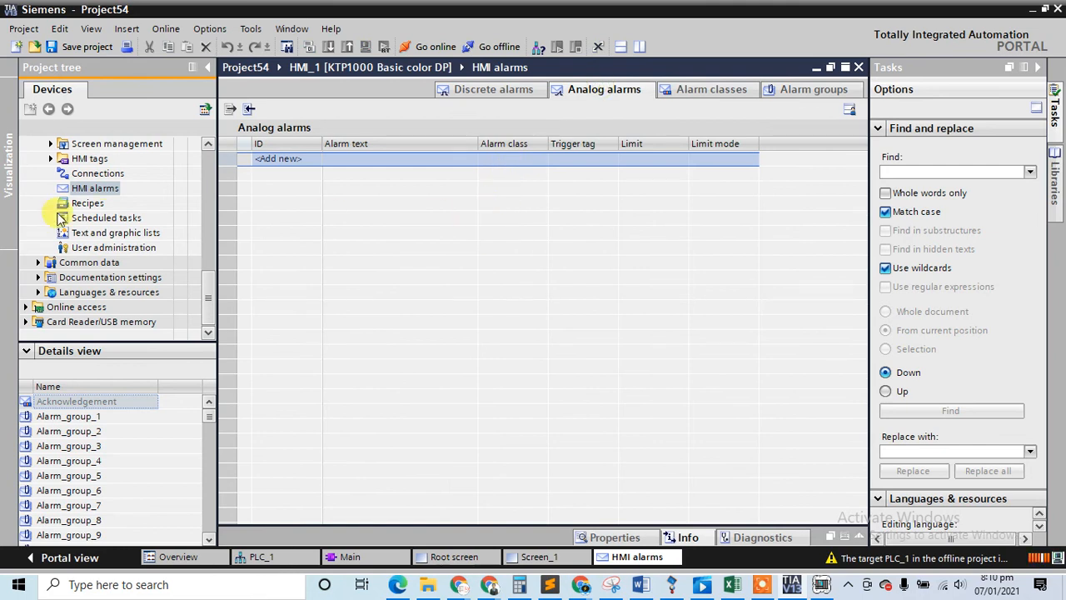
Add an analog alarm with ID 1 and the alarm text "High Level"
{"action": "double_click", "coordinate": [297, 159]}
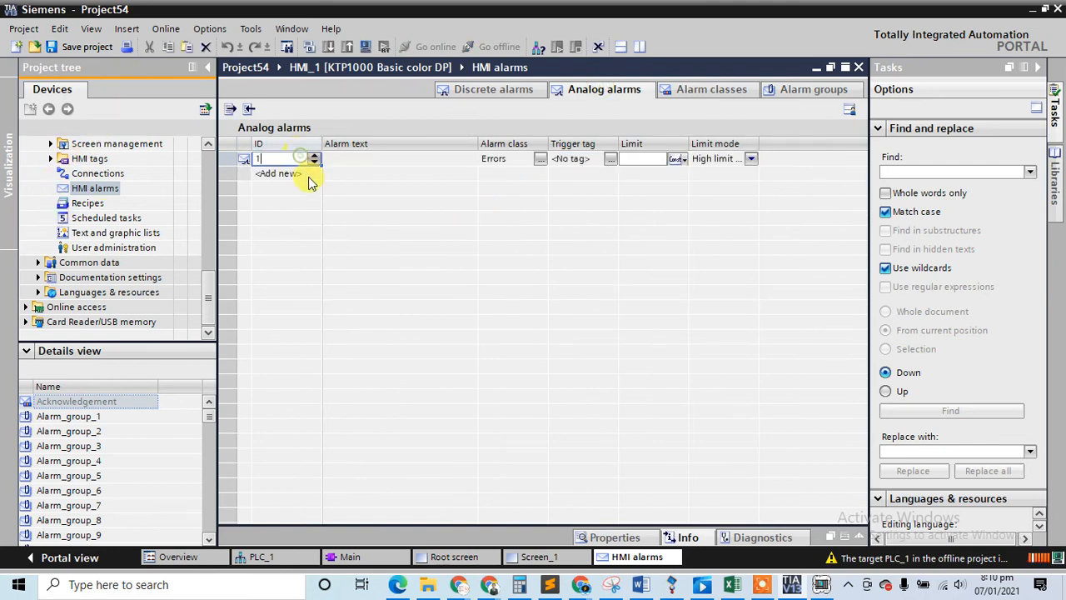
{"action": "double_click", "coordinate": [350, 157]}
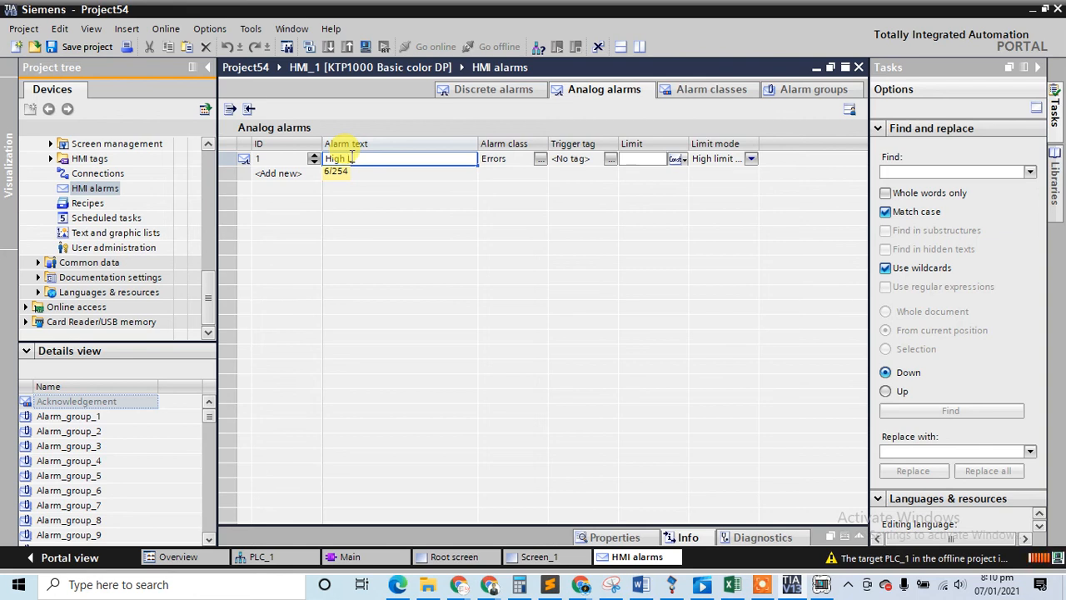
{"action": "key", "text": "Return"}
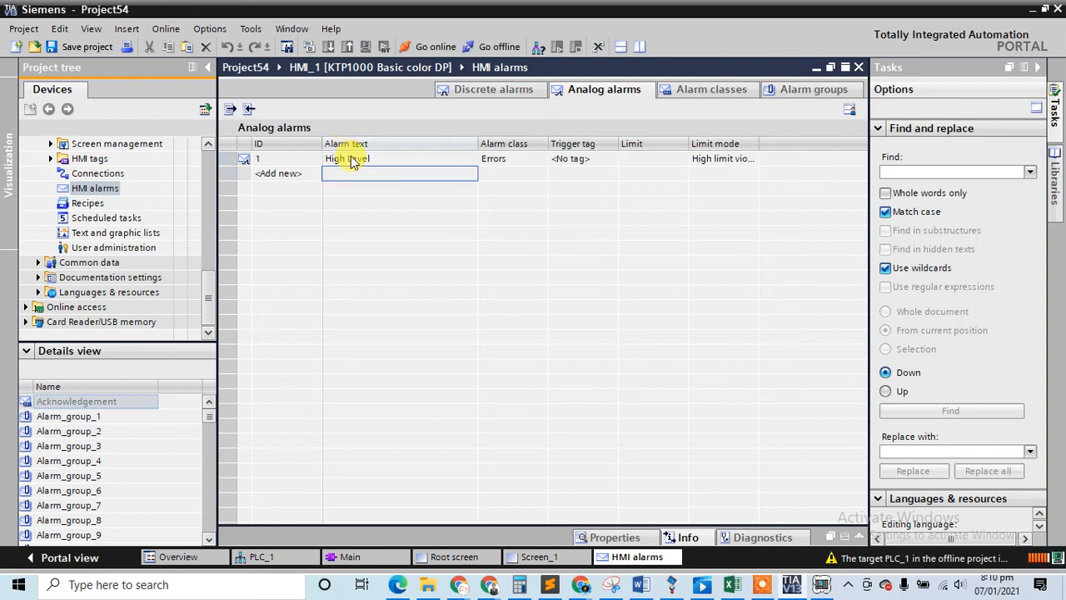
Set the High Level alarm's class to Acknowledgement and its limit to 85
{"action": "left_click", "coordinate": [493, 158]}
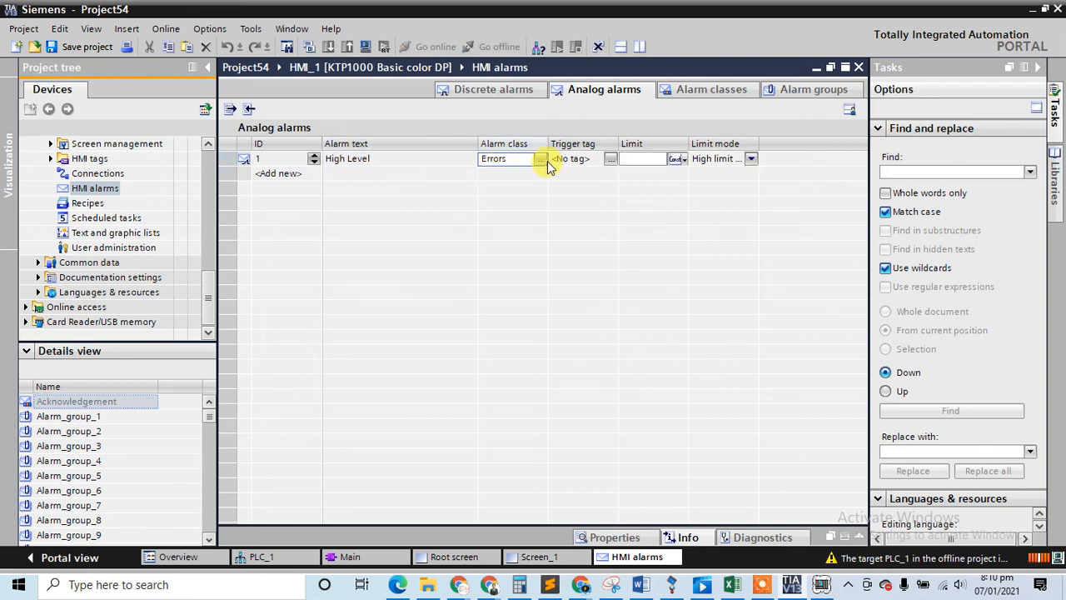
{"action": "left_click", "coordinate": [545, 160]}
{"action": "left_click", "coordinate": [545, 160]}
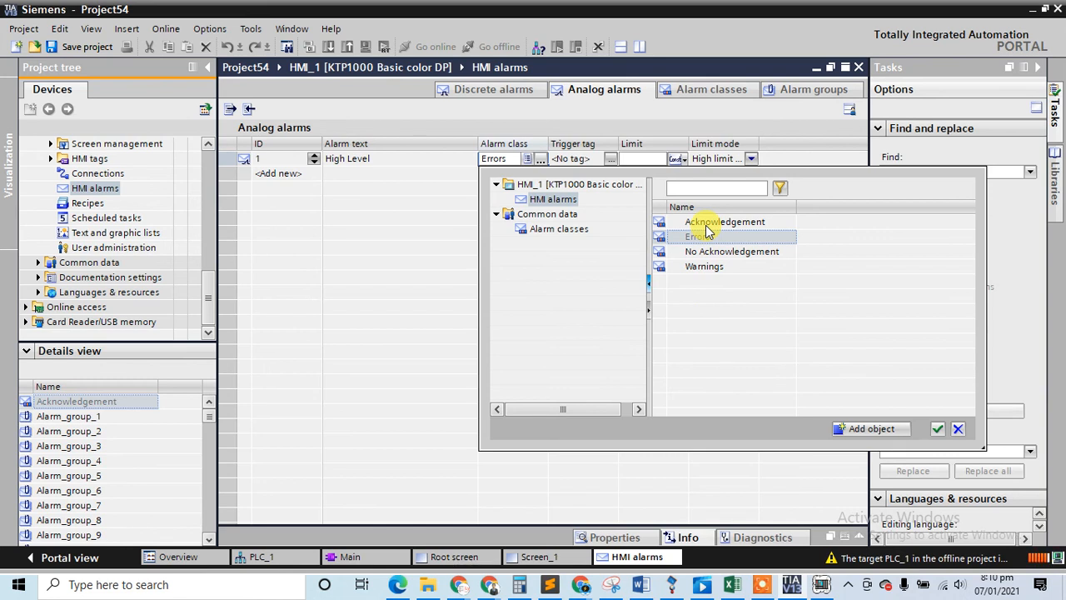
{"action": "double_click", "coordinate": [714, 229]}
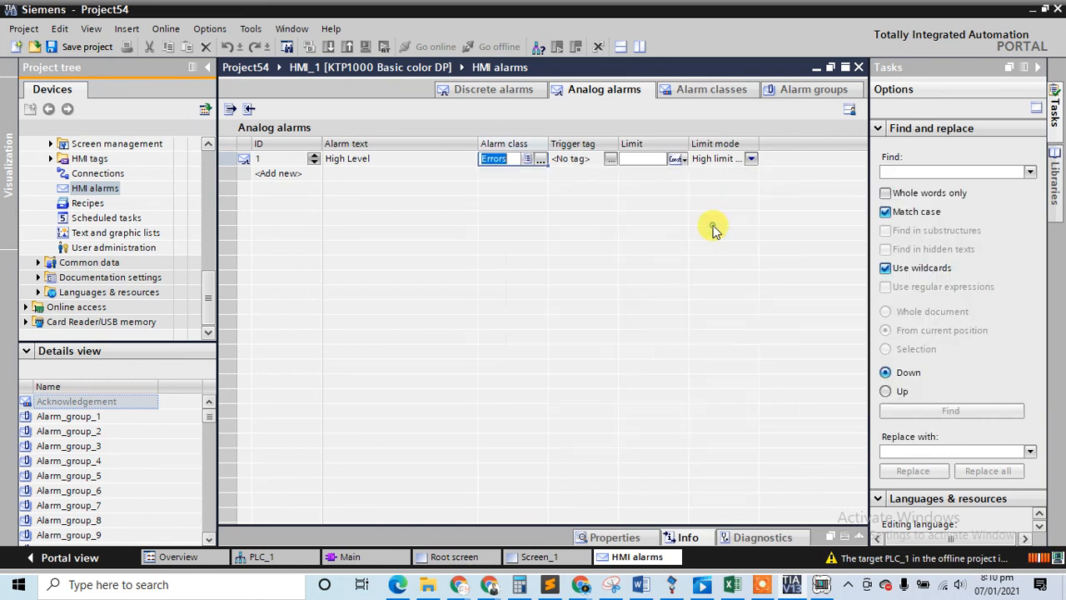
{"action": "left_click", "coordinate": [652, 159]}
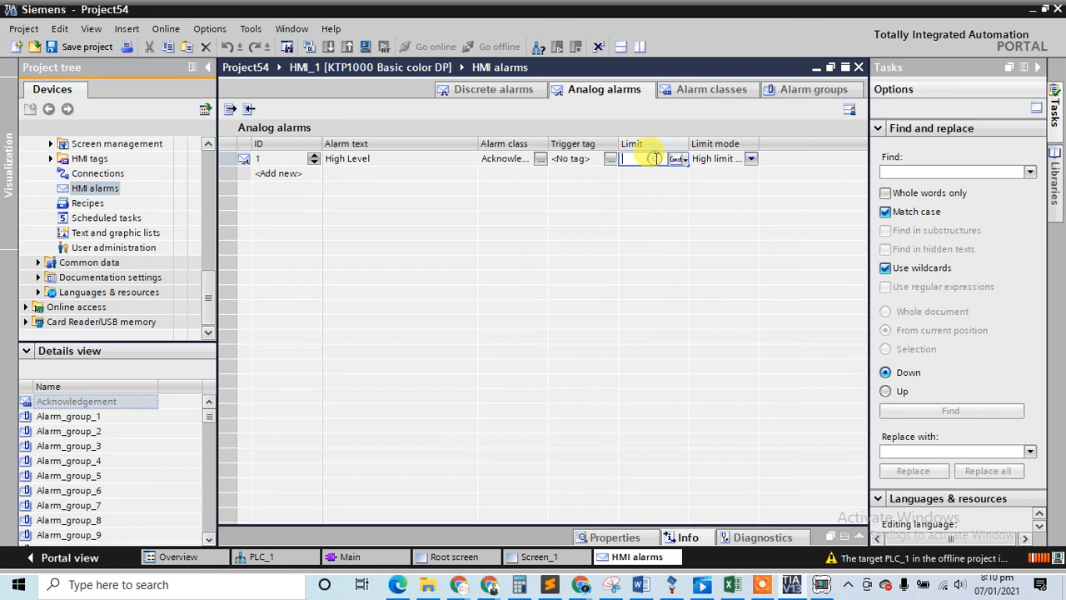
{"action": "key", "text": "Return"}
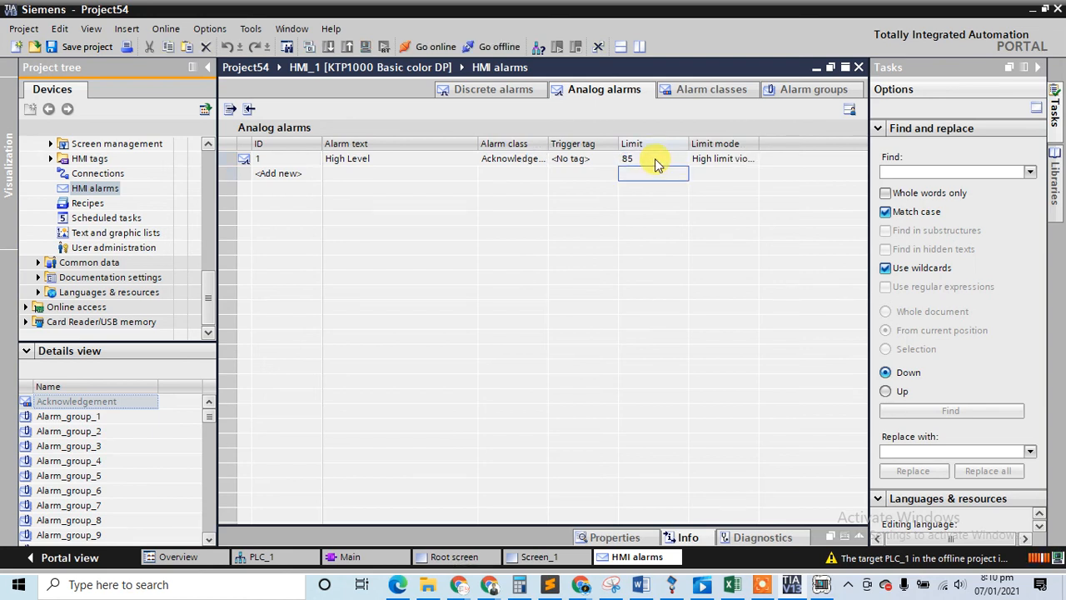
Add a second analog alarm with ID 2 and the alarm text "Low Level"
{"action": "left_click", "coordinate": [526, 165]}
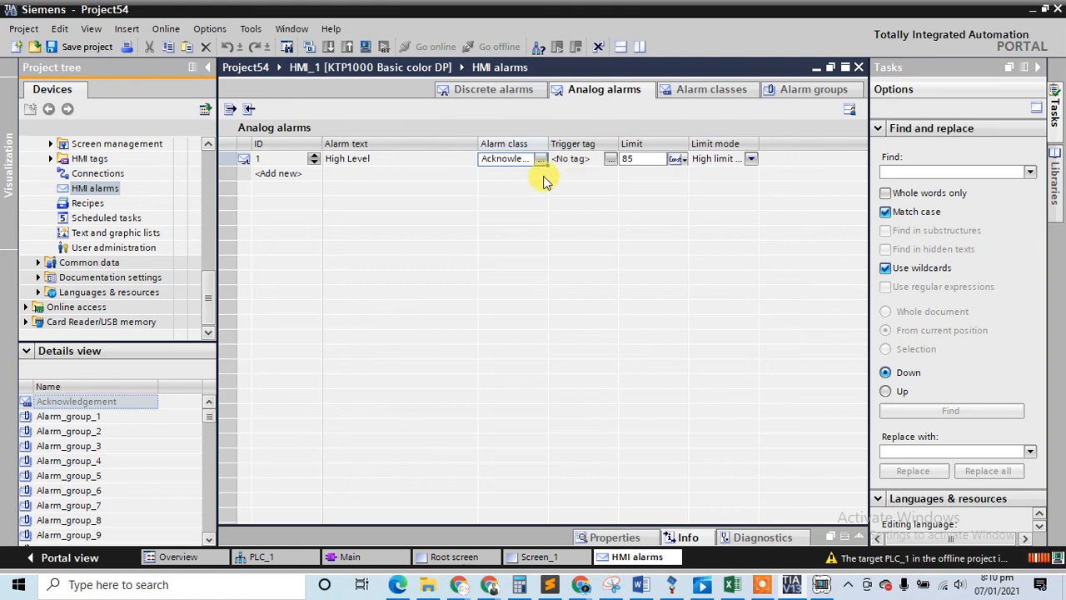
{"action": "left_click", "coordinate": [363, 159]}
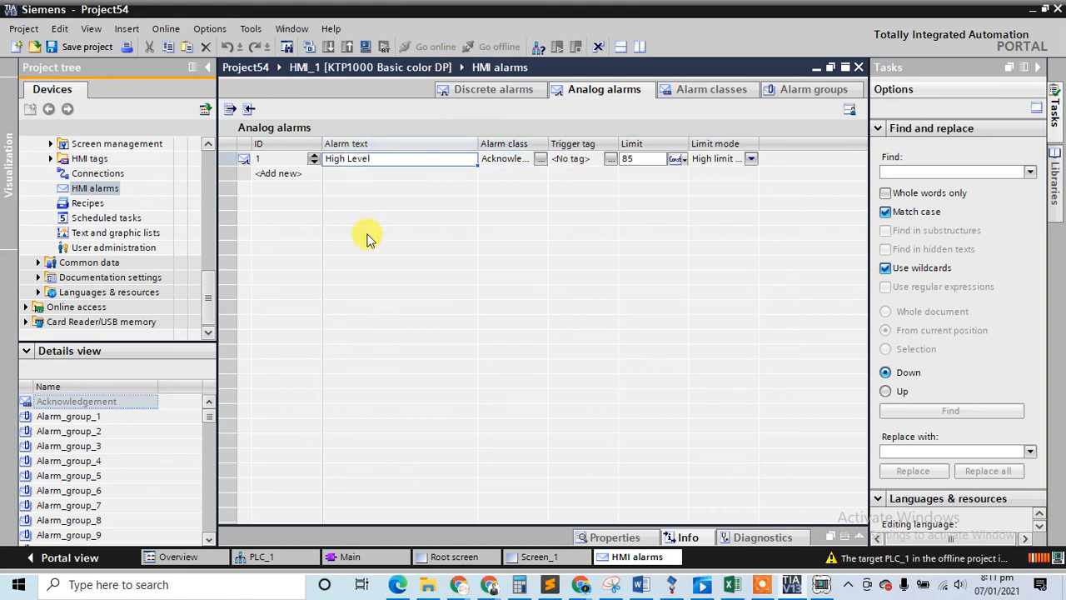
{"action": "left_click", "coordinate": [281, 174]}
{"action": "left_click", "coordinate": [371, 173]}
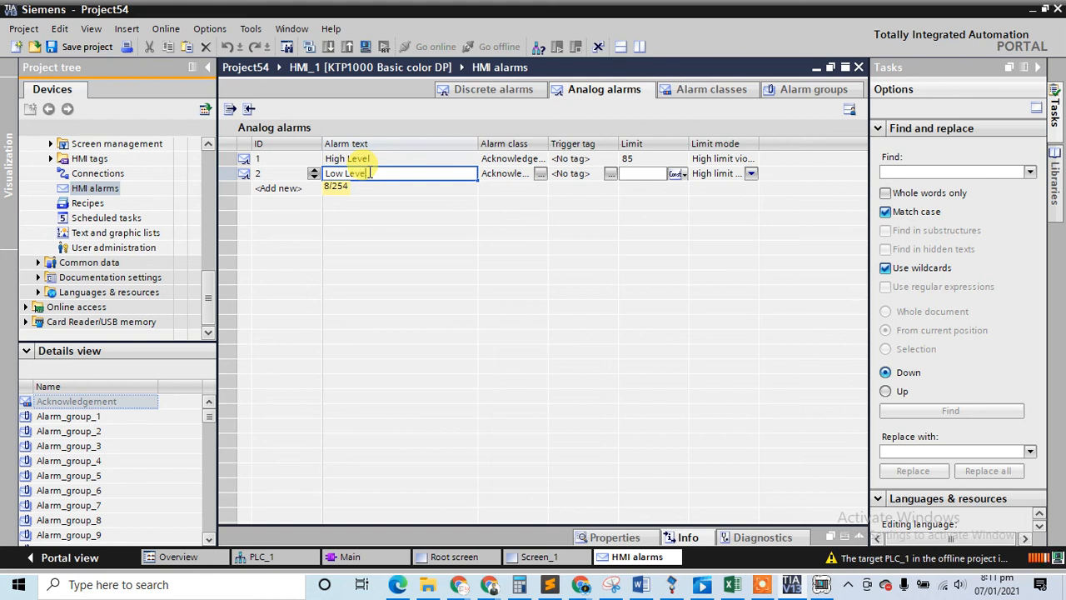
{"action": "left_click", "coordinate": [512, 173]}
Set the Low Level alarm's limit to 20 and its limit mode to Low limit violation
{"action": "left_click", "coordinate": [664, 175]}
{"action": "type", "text": "20"}
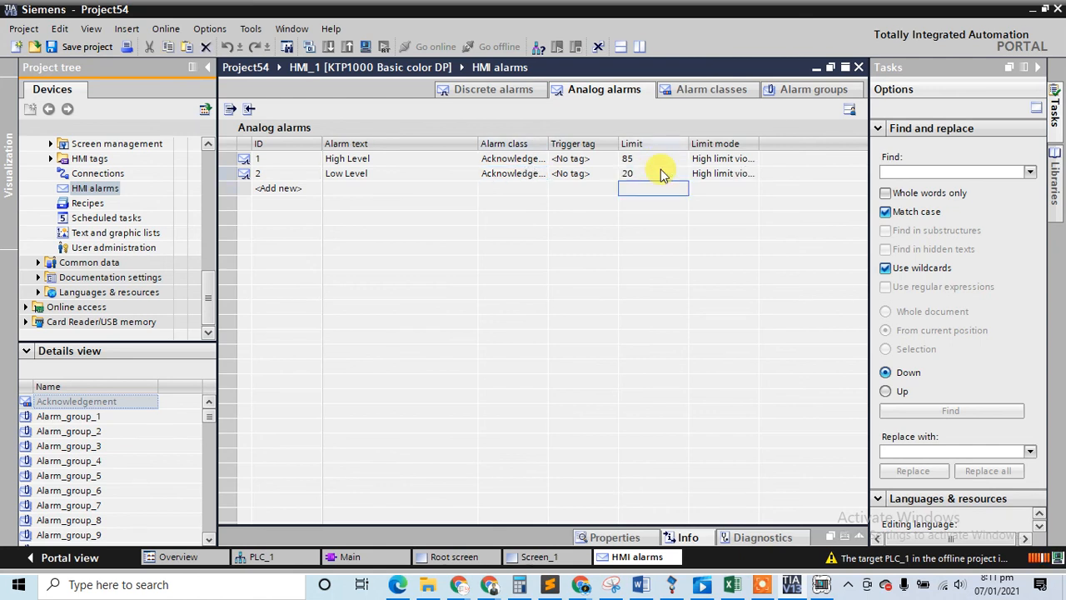
{"action": "left_click", "coordinate": [752, 174]}
{"action": "left_click", "coordinate": [752, 174]}
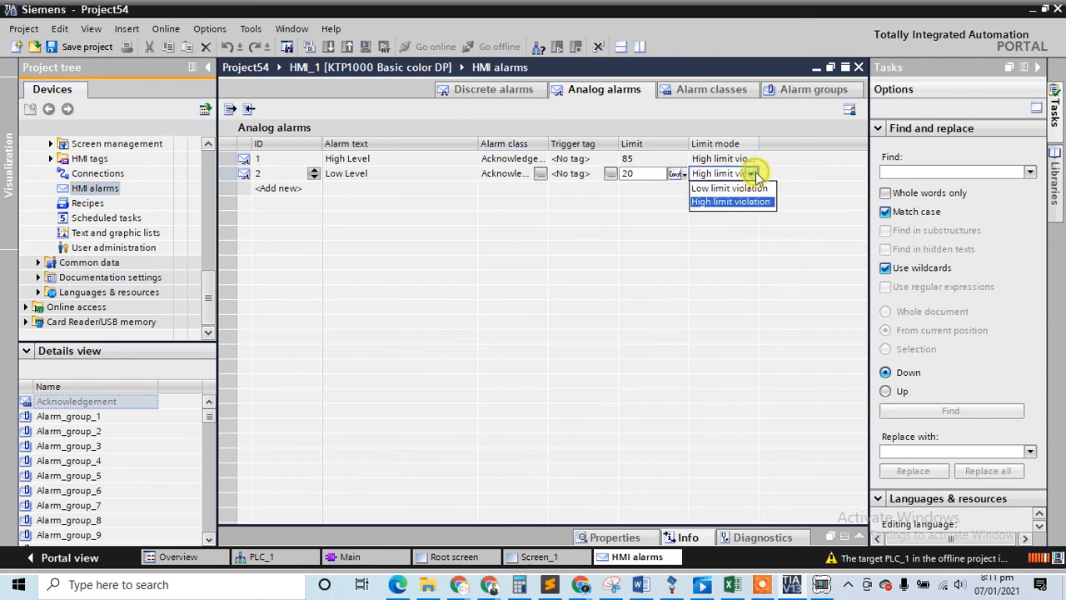
{"action": "left_click", "coordinate": [733, 190]}
{"action": "left_click", "coordinate": [666, 191]}
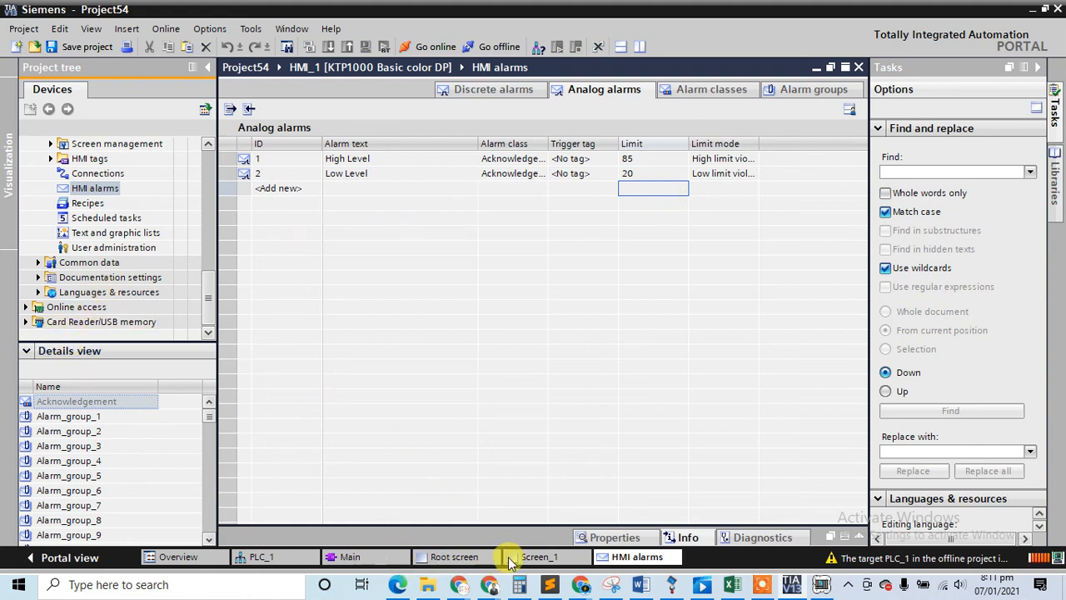
On the Root screen, move the trend view upward and reduce its height to free space beneath it
{"action": "left_click", "coordinate": [473, 557]}
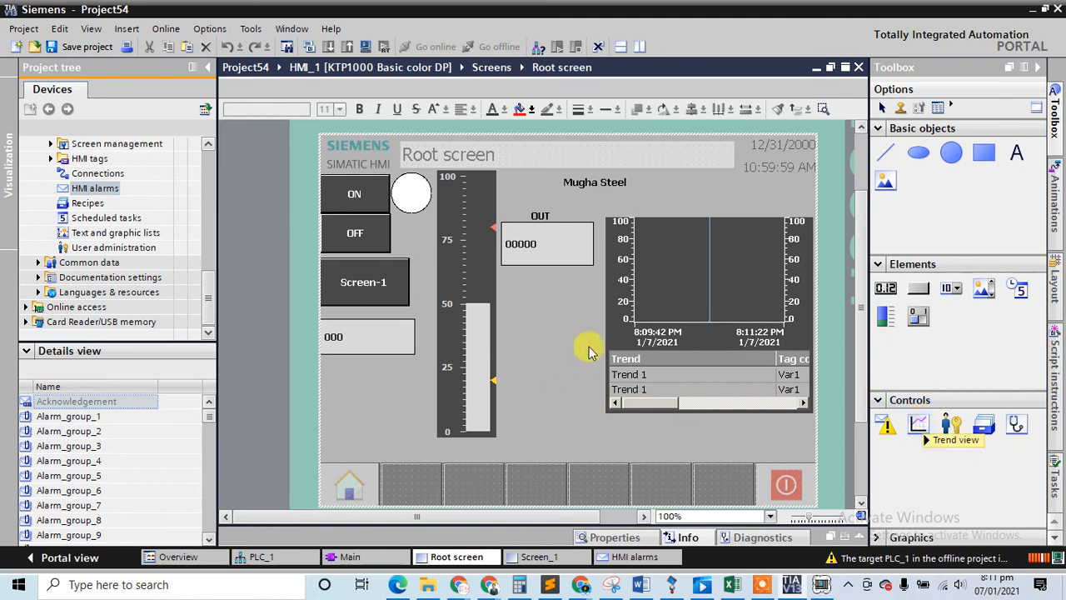
{"action": "left_click_drag", "start_coordinate": [711, 350], "coordinate": [707, 277]}
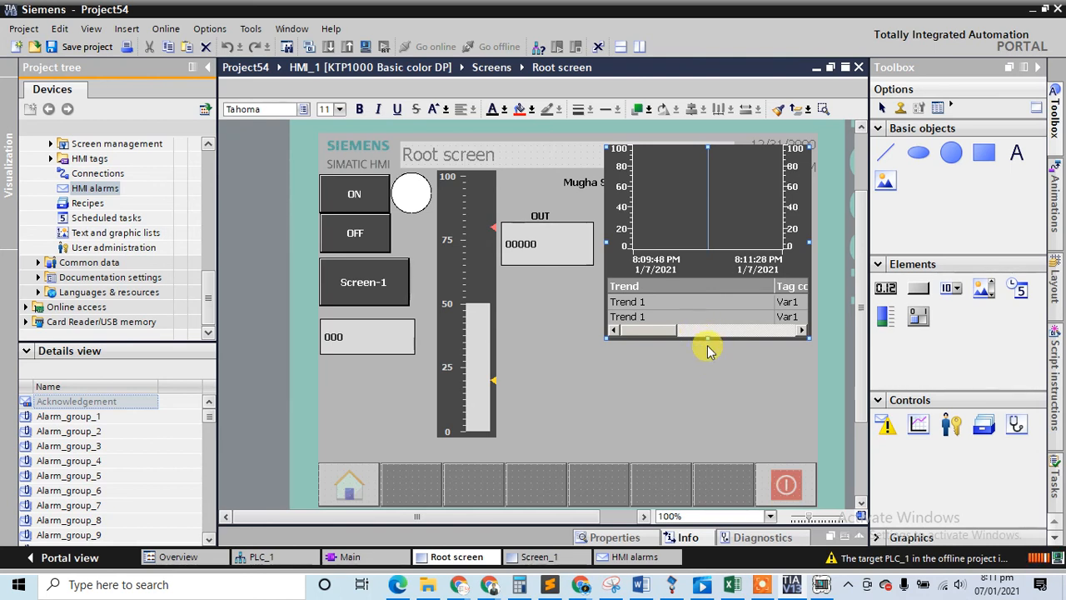
{"action": "left_click_drag", "start_coordinate": [708, 336], "coordinate": [705, 310]}
{"action": "left_click", "coordinate": [919, 425]}
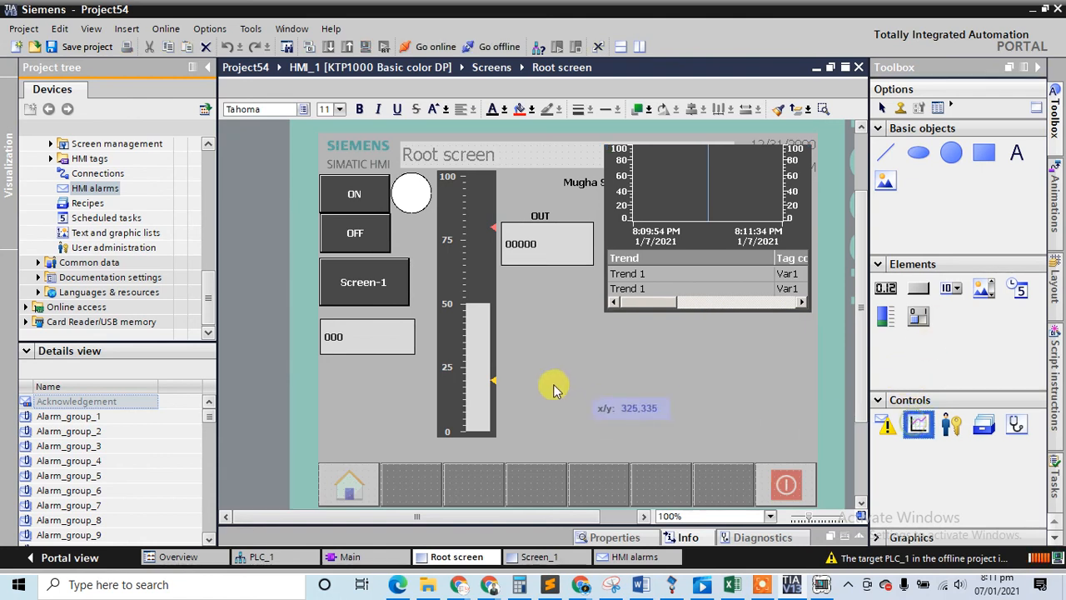
{"action": "mouse_move", "coordinate": [605, 323]}
{"action": "left_mouse_down"}
{"action": "mouse_move", "coordinate": [732, 416]}
{"action": "mouse_move", "coordinate": [809, 447]}
{"action": "mouse_move", "coordinate": [814, 469]}
{"action": "left_mouse_up"}
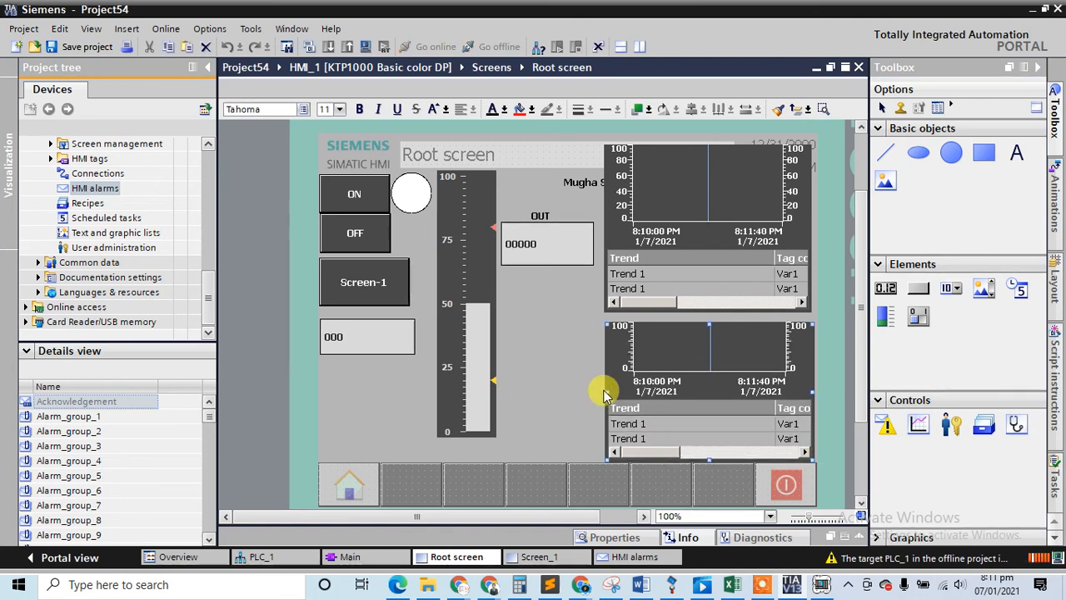
{"action": "left_click_drag", "start_coordinate": [603, 391], "coordinate": [516, 390]}
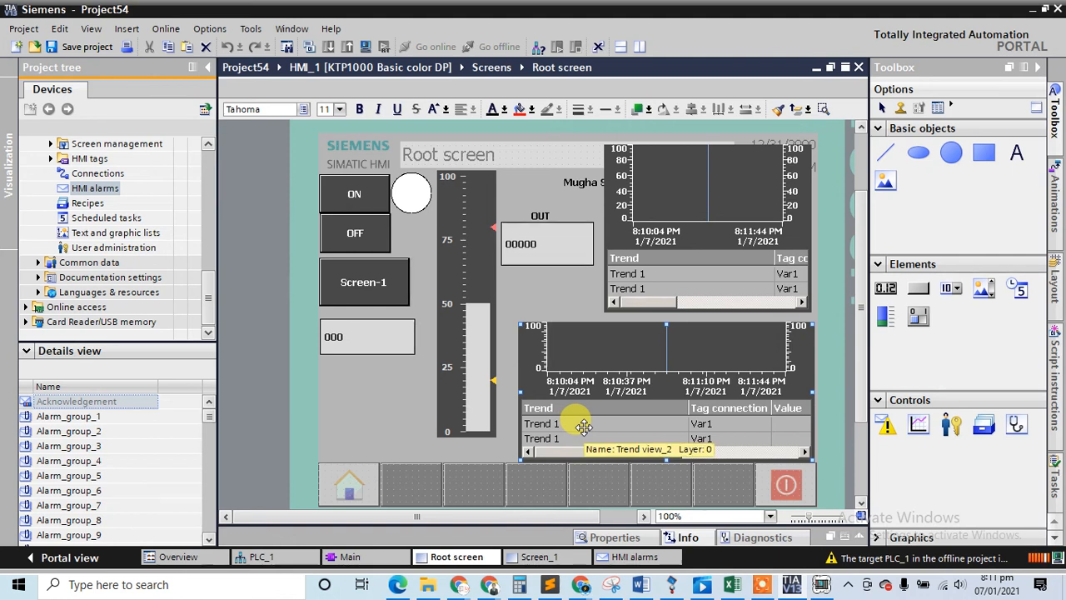
{"action": "key", "text": "Delete"}
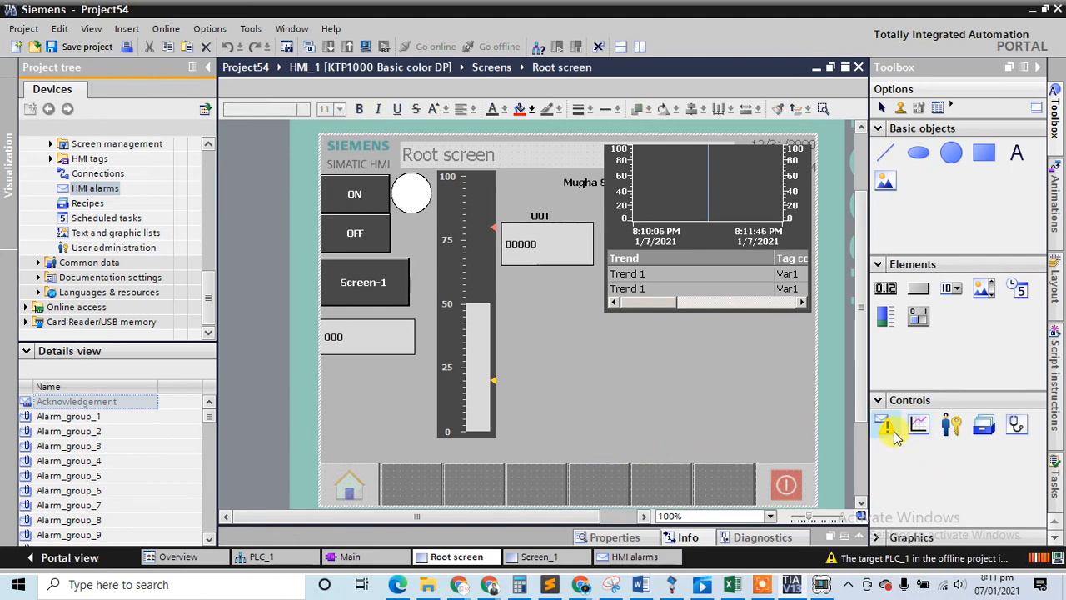
Place an alarm view below the trend view and enable the Acknowledgement alarm class for it
{"action": "left_click_drag", "start_coordinate": [893, 433], "coordinate": [806, 446]}
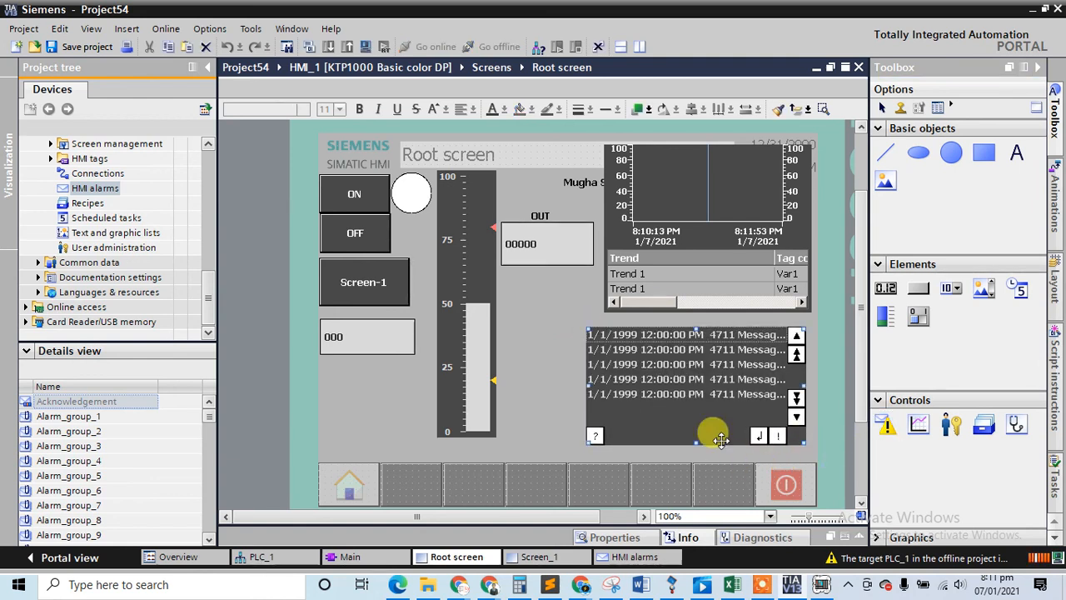
{"action": "right_click", "coordinate": [688, 349]}
{"action": "left_click", "coordinate": [688, 350]}
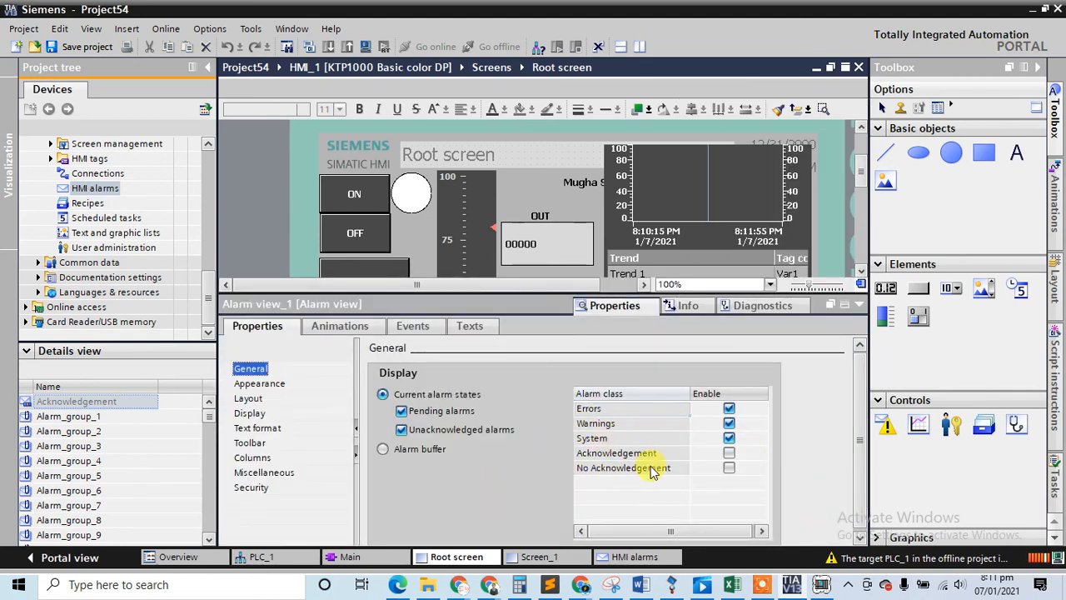
{"action": "left_click", "coordinate": [731, 456]}
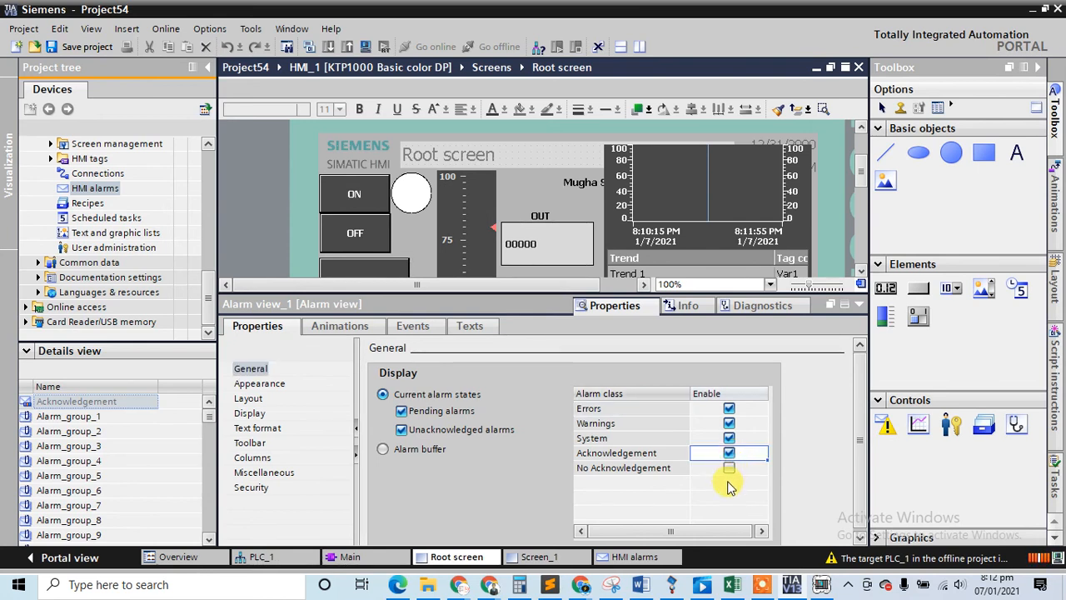
Examine the alarm view's property pages from Appearance through Security, as well as its animation settings
{"action": "left_click", "coordinate": [251, 384]}
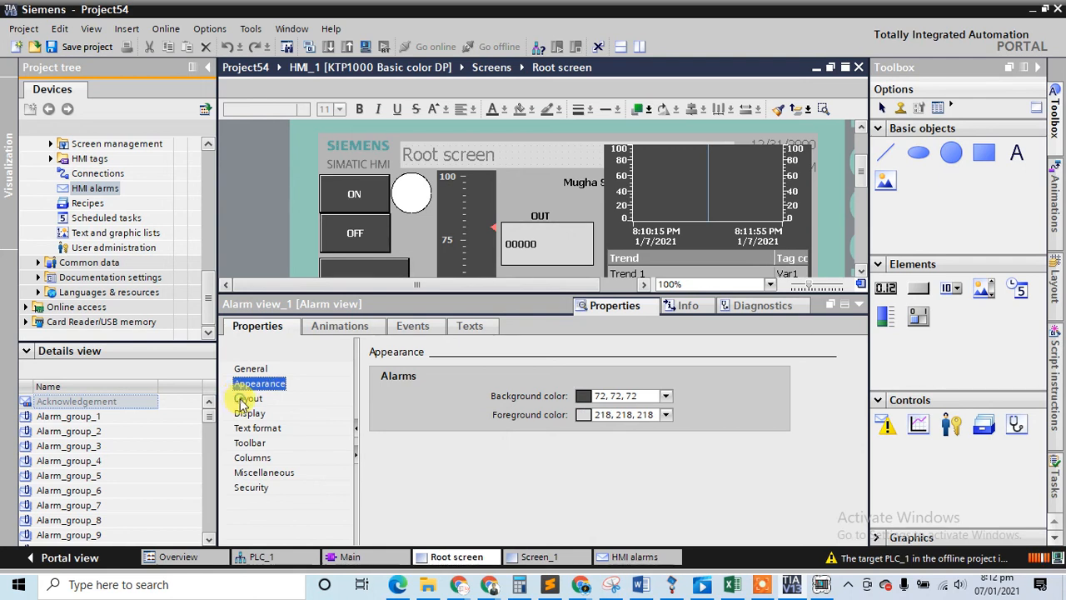
{"action": "left_click", "coordinate": [243, 399]}
{"action": "left_click", "coordinate": [246, 413]}
{"action": "left_click", "coordinate": [254, 429]}
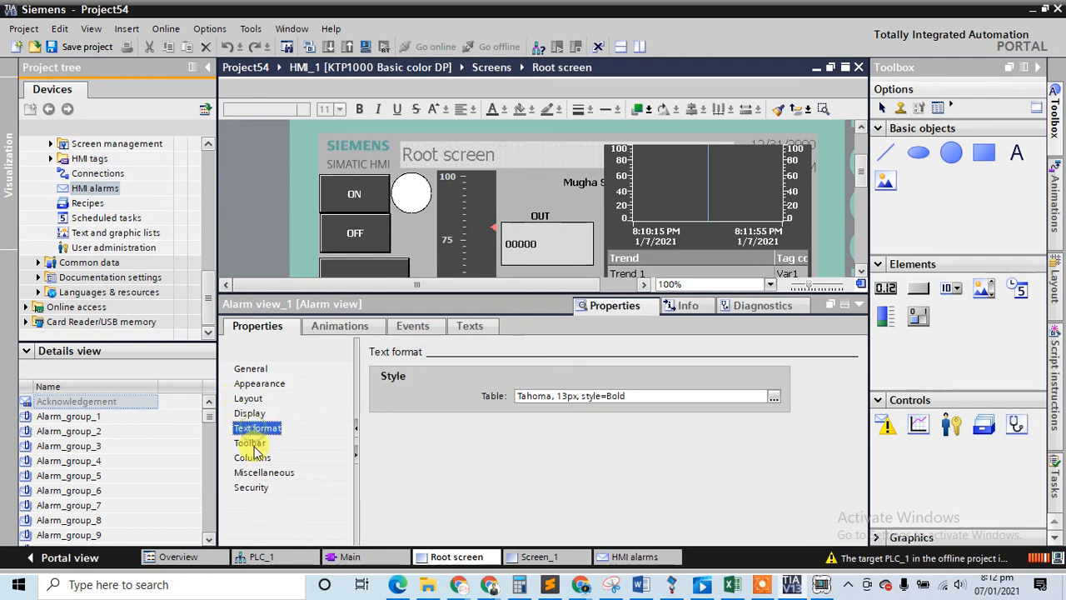
{"action": "left_click", "coordinate": [250, 443]}
{"action": "left_click", "coordinate": [251, 457]}
{"action": "left_click", "coordinate": [260, 472]}
{"action": "left_click", "coordinate": [251, 488]}
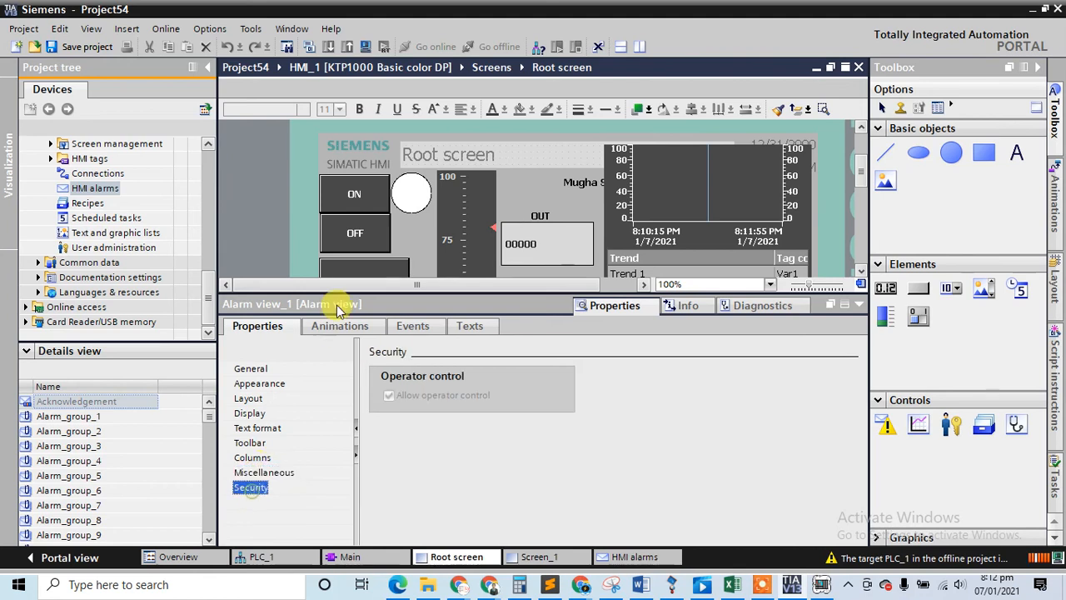
{"action": "left_click", "coordinate": [340, 326]}
{"action": "left_click", "coordinate": [258, 325]}
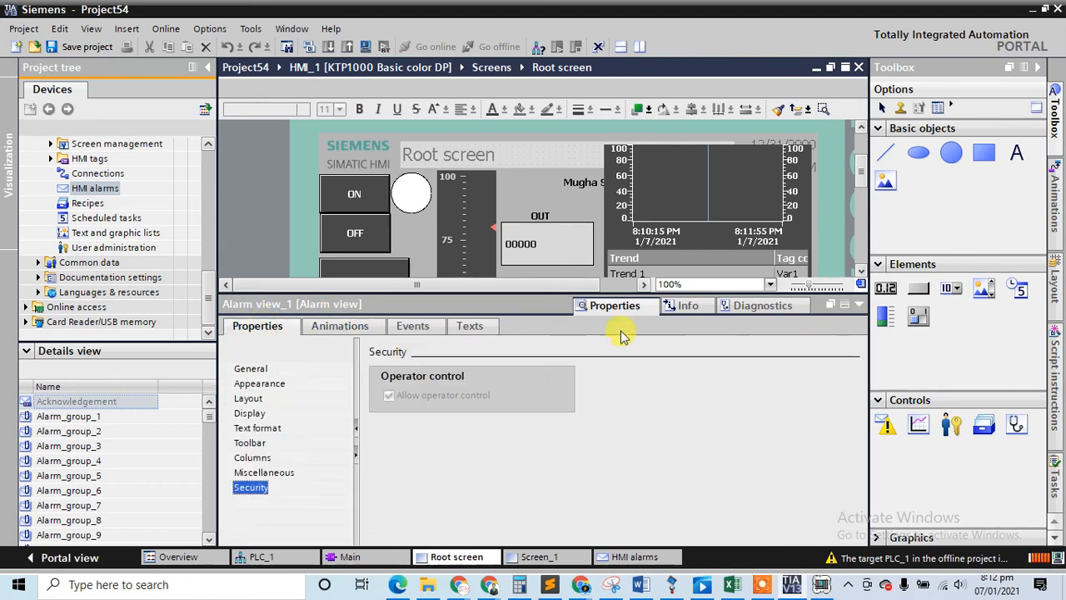
{"action": "left_click", "coordinate": [857, 304]}
Compile HMI_1 and start its runtime simulation
{"action": "left_click", "coordinate": [518, 340]}
{"action": "left_click", "coordinate": [347, 47]}
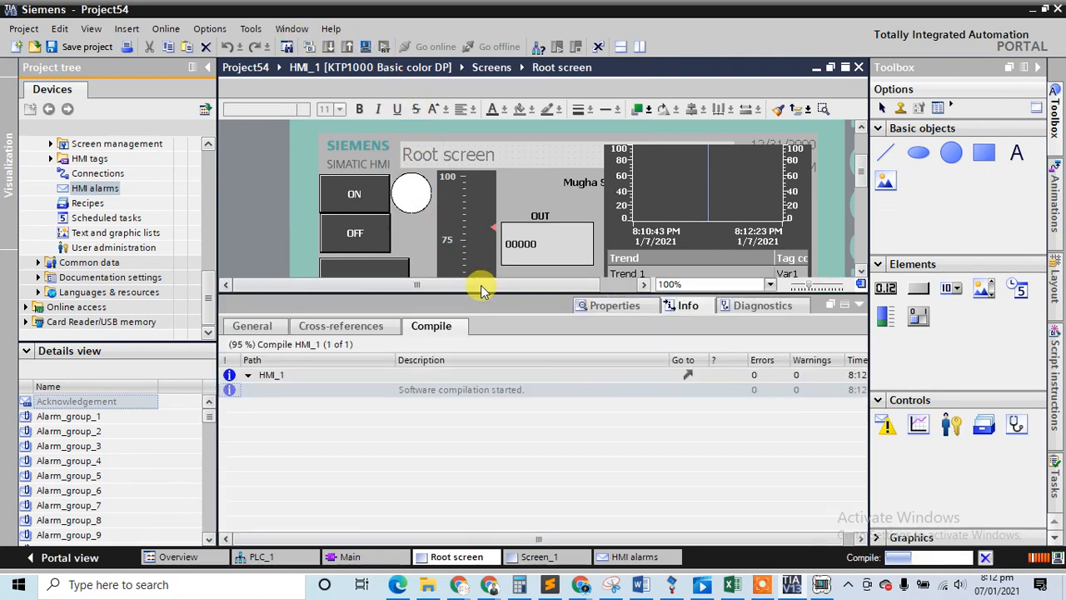
{"action": "left_click", "coordinate": [632, 340]}
{"action": "left_click", "coordinate": [858, 306]}
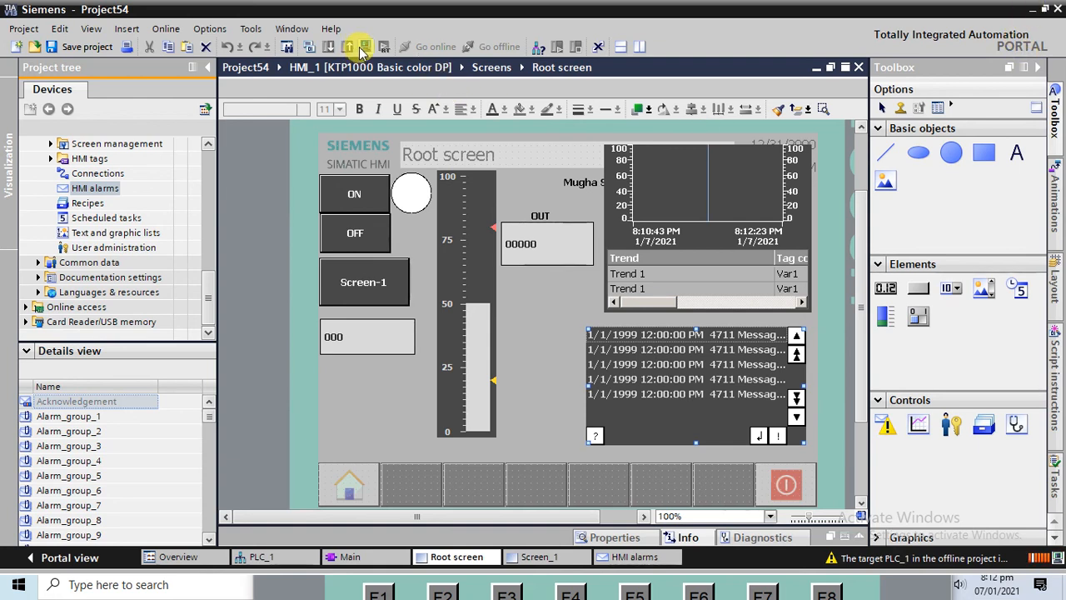
{"action": "left_click", "coordinate": [554, 341]}
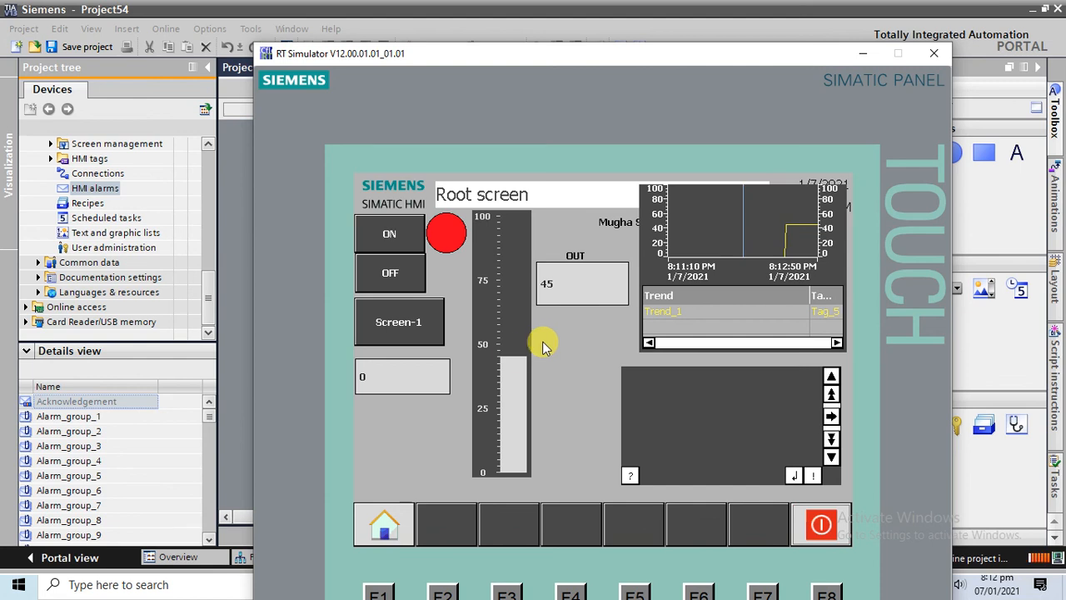
Test the alarm limits by entering 86 and then 19 in the simulated input field, and close the simulator
{"action": "left_click", "coordinate": [397, 376]}
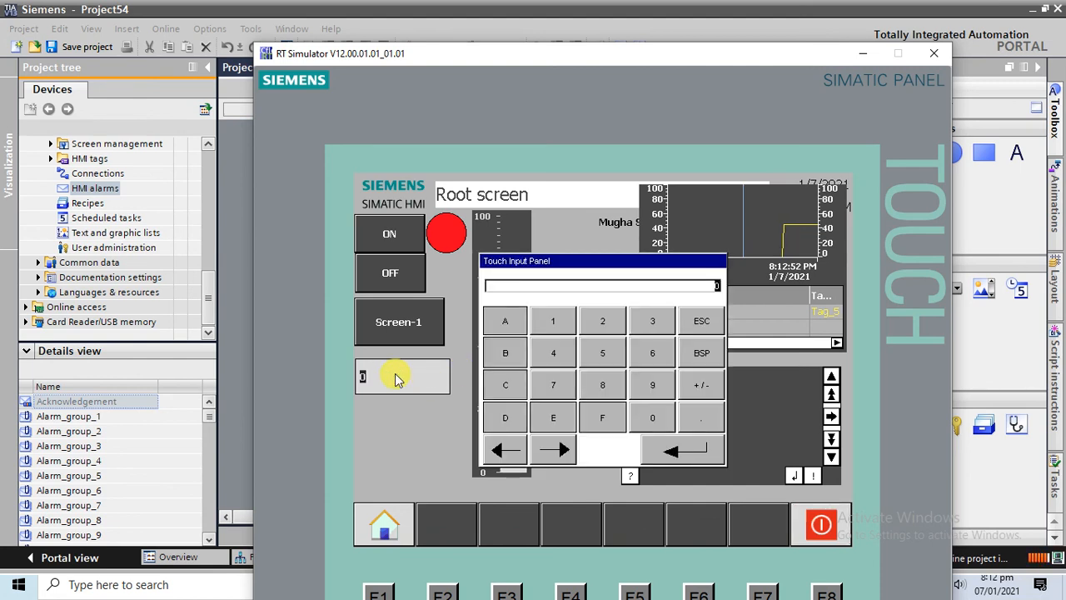
{"action": "type", "text": "86"}
{"action": "key", "text": "Return"}
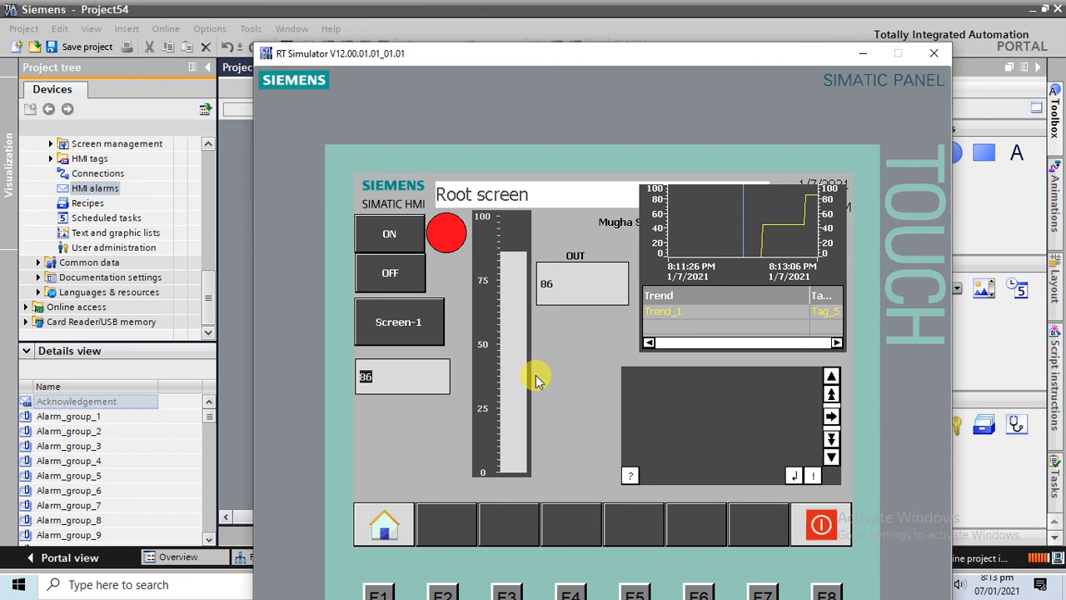
{"action": "type", "text": "19"}
{"action": "key", "text": "Return"}
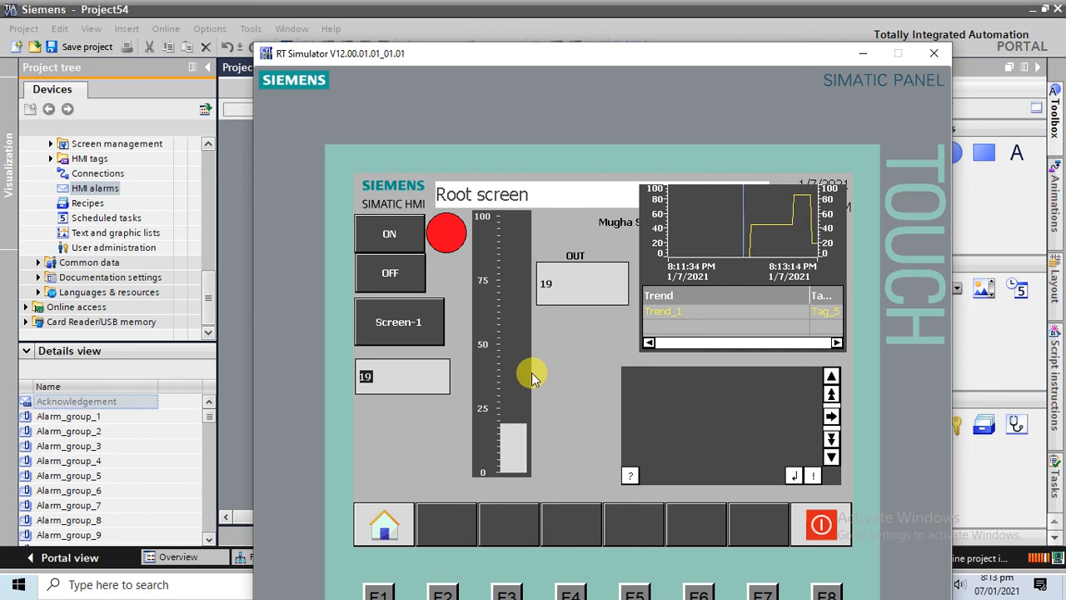
{"action": "left_click", "coordinate": [937, 55]}
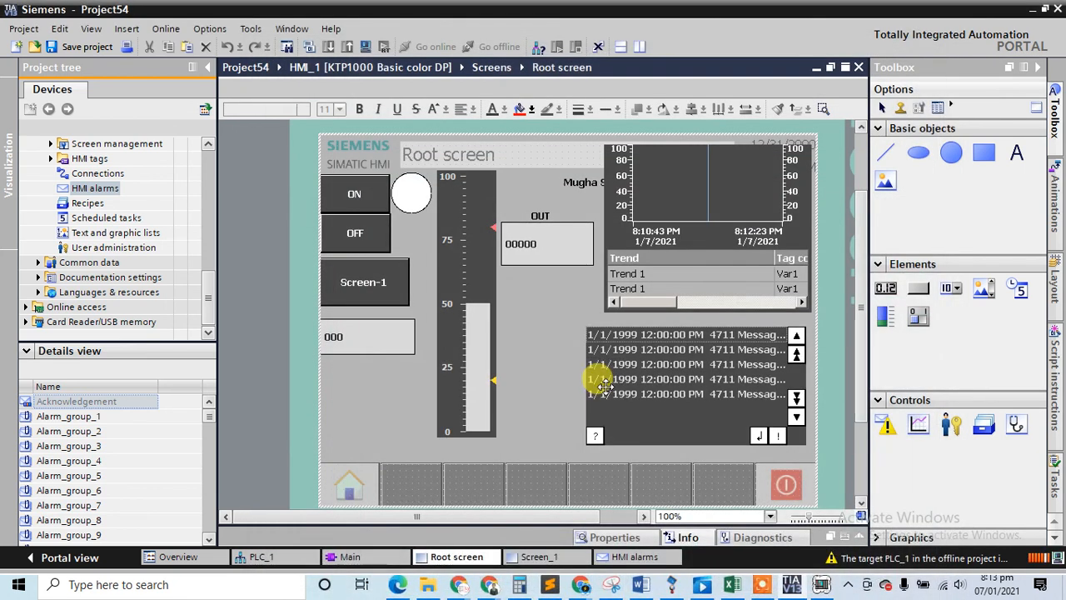
Move the alarm view closer to the trend view and review its enabled alarm classes and event settings
{"action": "left_click_drag", "start_coordinate": [690, 405], "coordinate": [658, 383]}
{"action": "right_click", "coordinate": [658, 383]}
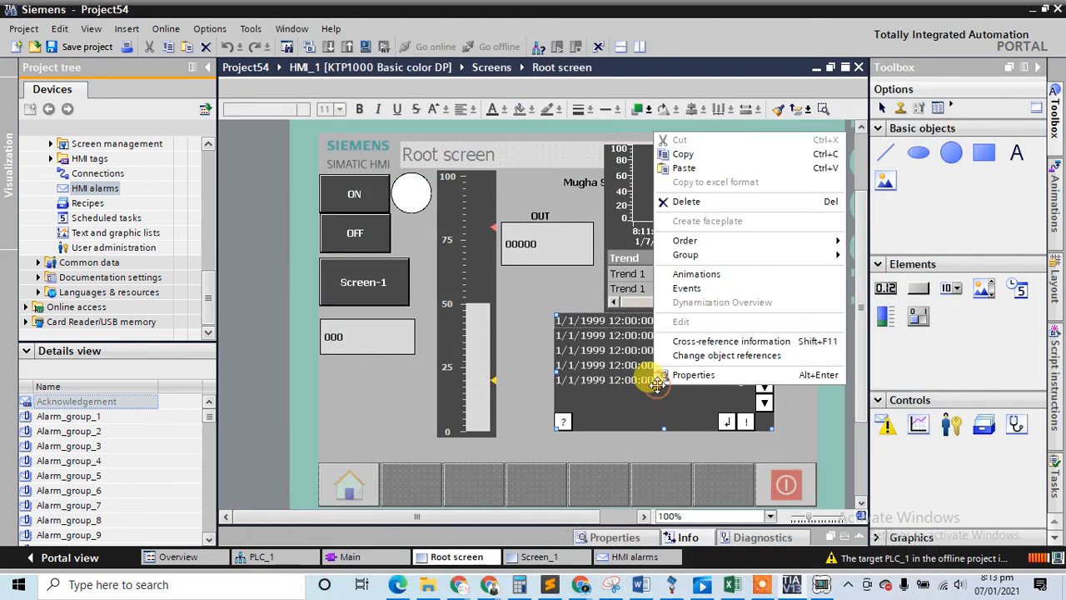
{"action": "left_click", "coordinate": [666, 372]}
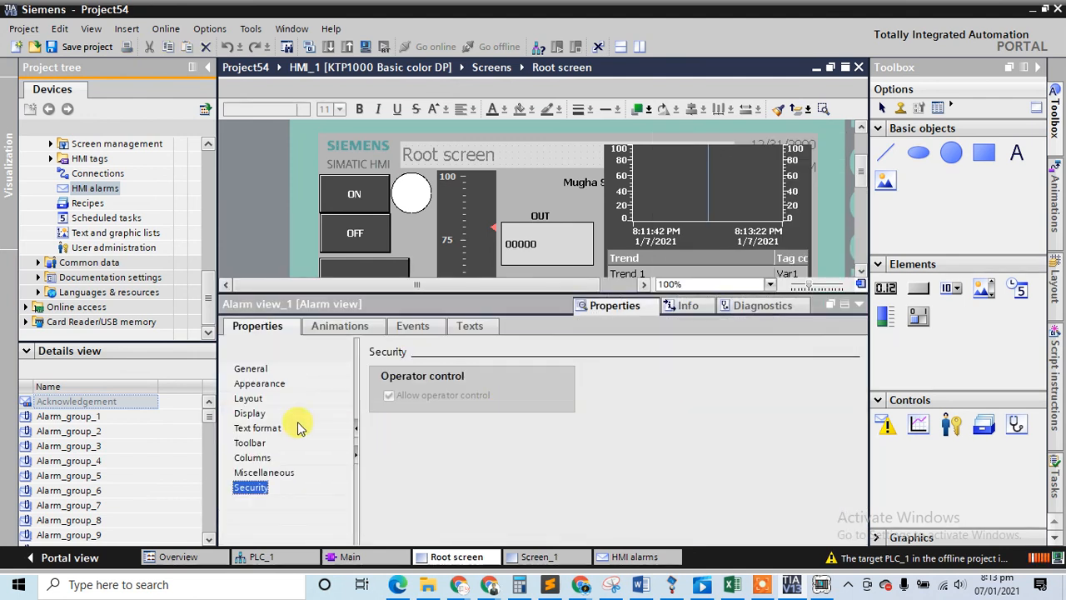
{"action": "left_click", "coordinate": [263, 382]}
{"action": "left_click", "coordinate": [259, 370]}
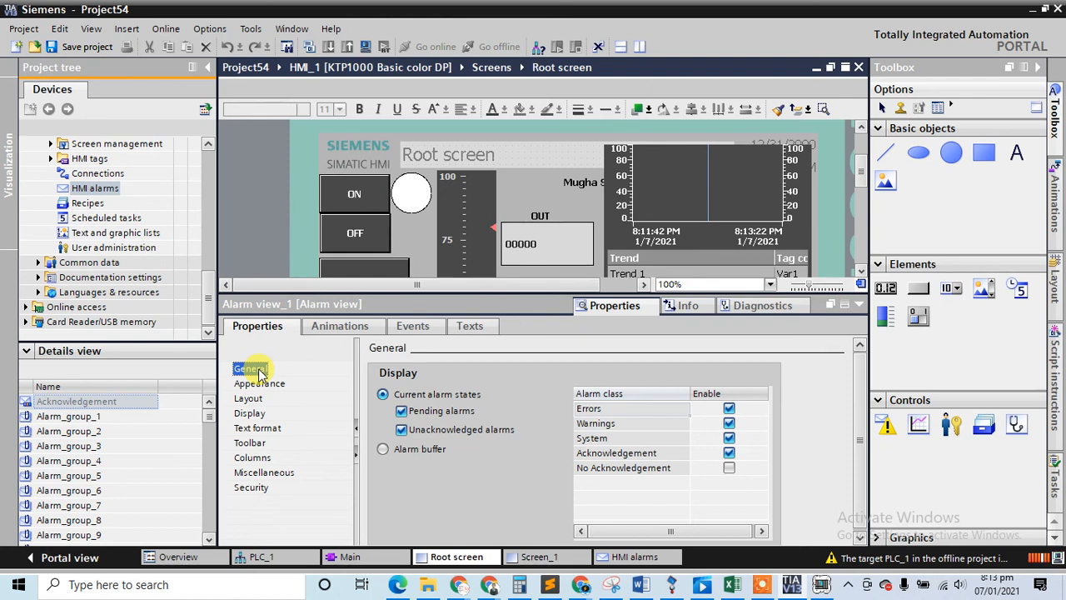
{"action": "left_click", "coordinate": [342, 330]}
{"action": "left_click", "coordinate": [412, 326]}
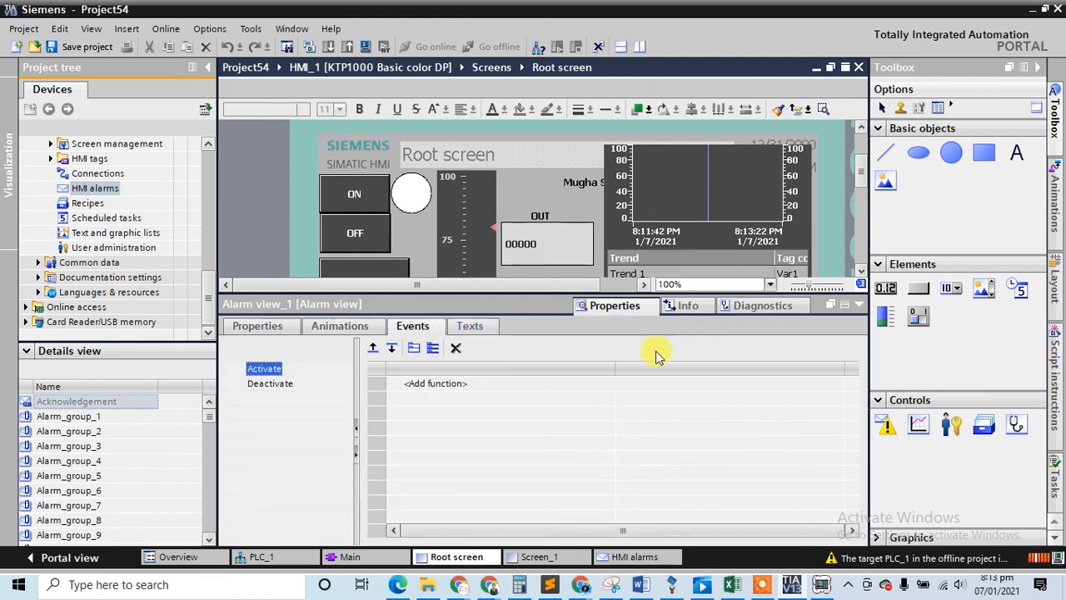
{"action": "left_click", "coordinate": [845, 305]}
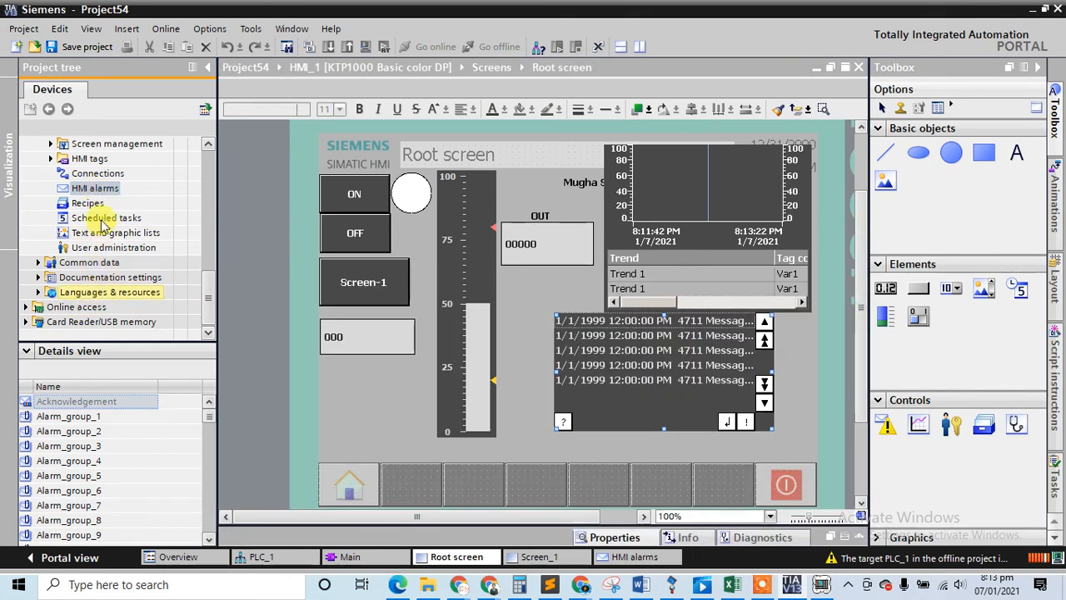
Assign Tag_5 from the PLC's default tag table as the trigger tag of both the High Level and Low Level analog alarms
{"action": "double_click", "coordinate": [95, 190]}
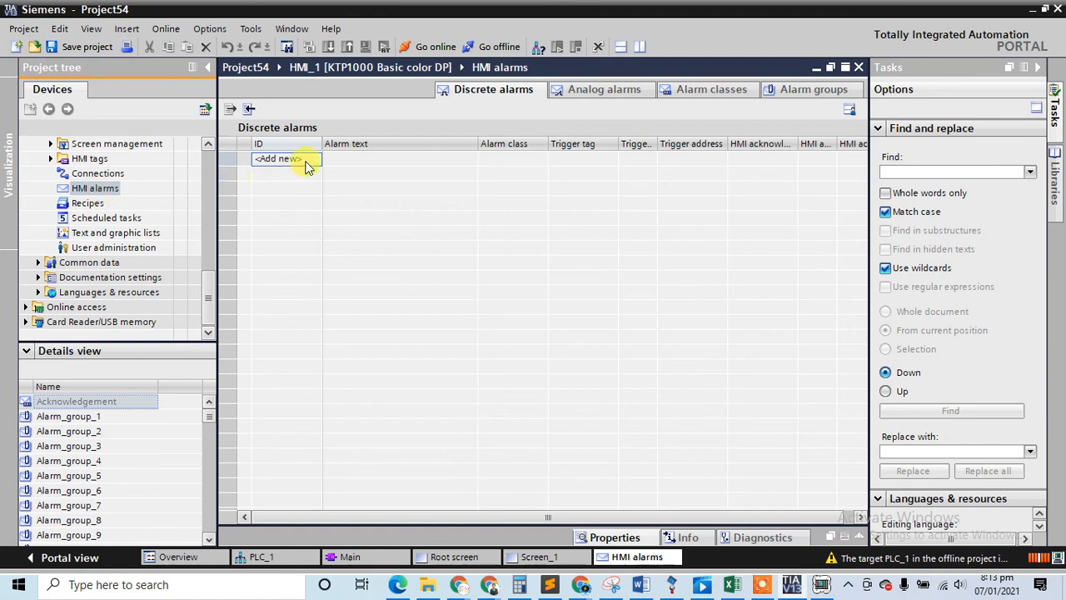
{"action": "left_click", "coordinate": [588, 90]}
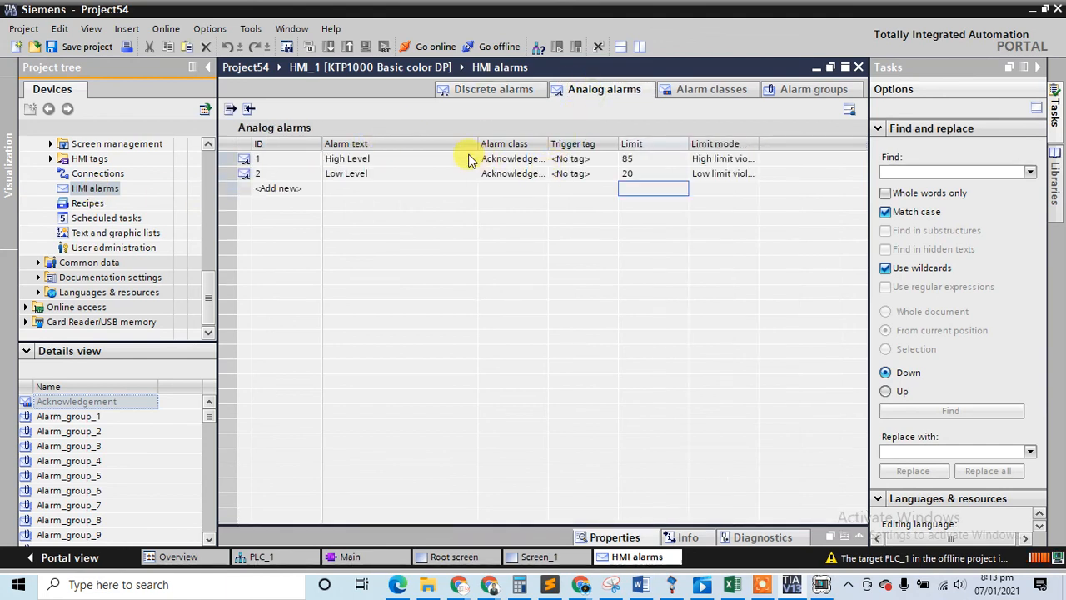
{"action": "left_click", "coordinate": [403, 163]}
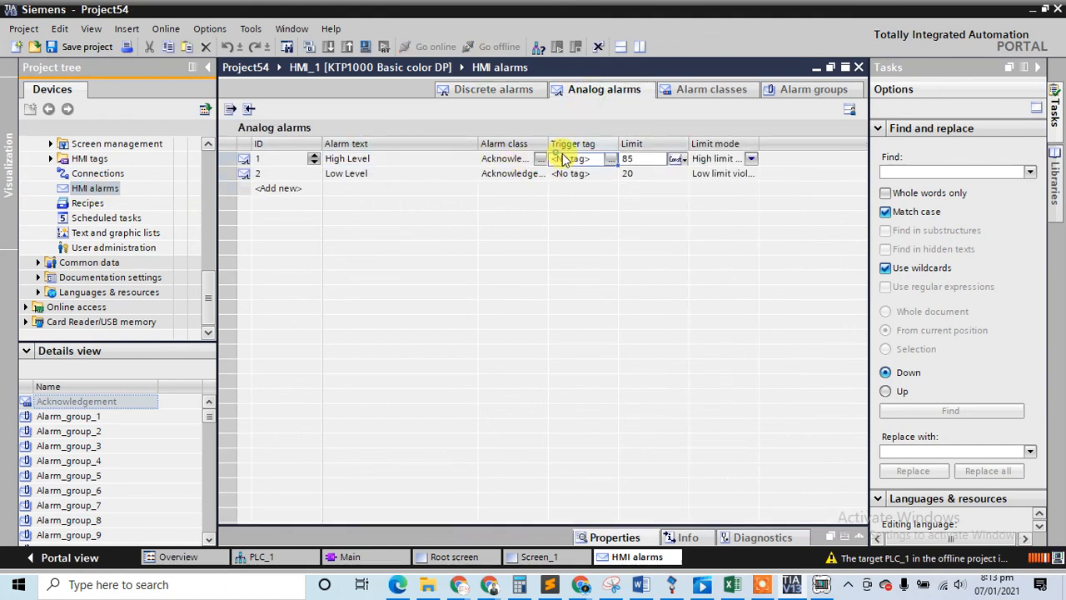
{"action": "left_click", "coordinate": [609, 160]}
{"action": "left_click", "coordinate": [610, 159]}
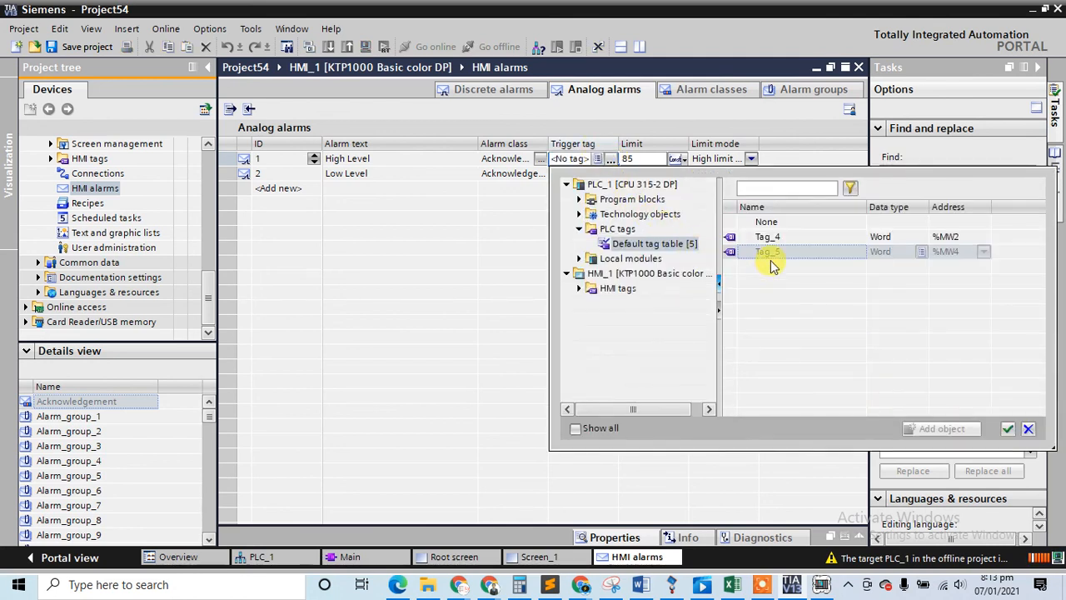
{"action": "double_click", "coordinate": [771, 260]}
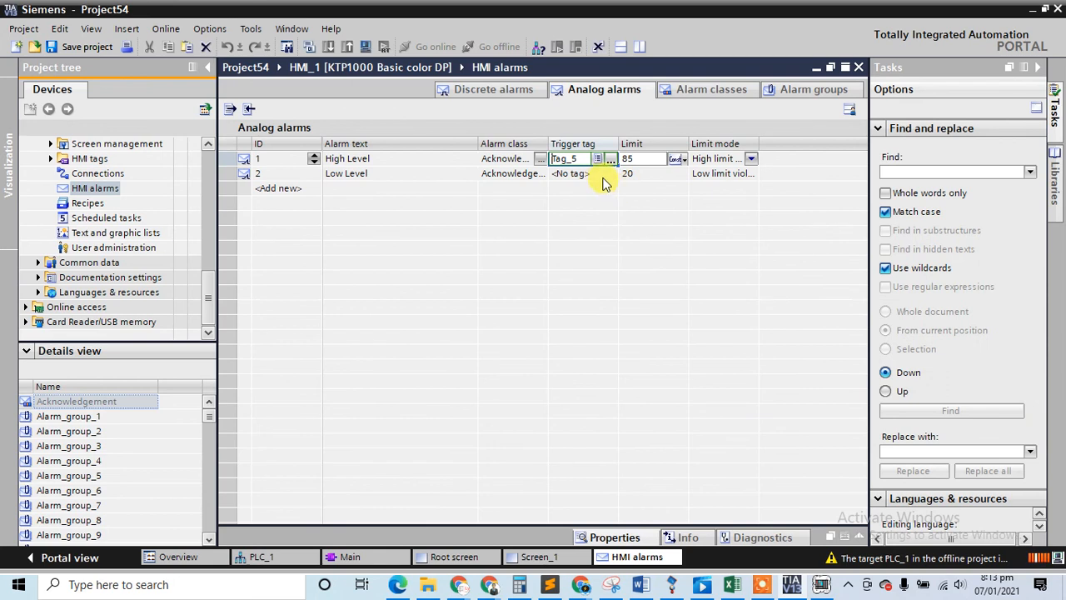
{"action": "left_click", "coordinate": [571, 173]}
{"action": "left_click", "coordinate": [612, 175]}
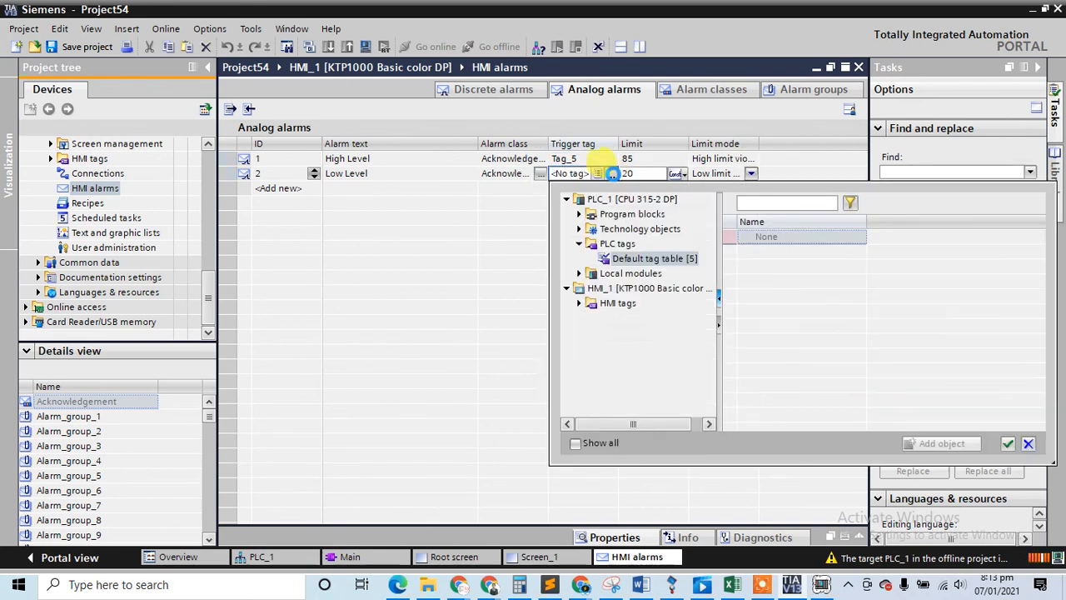
{"action": "double_click", "coordinate": [762, 267]}
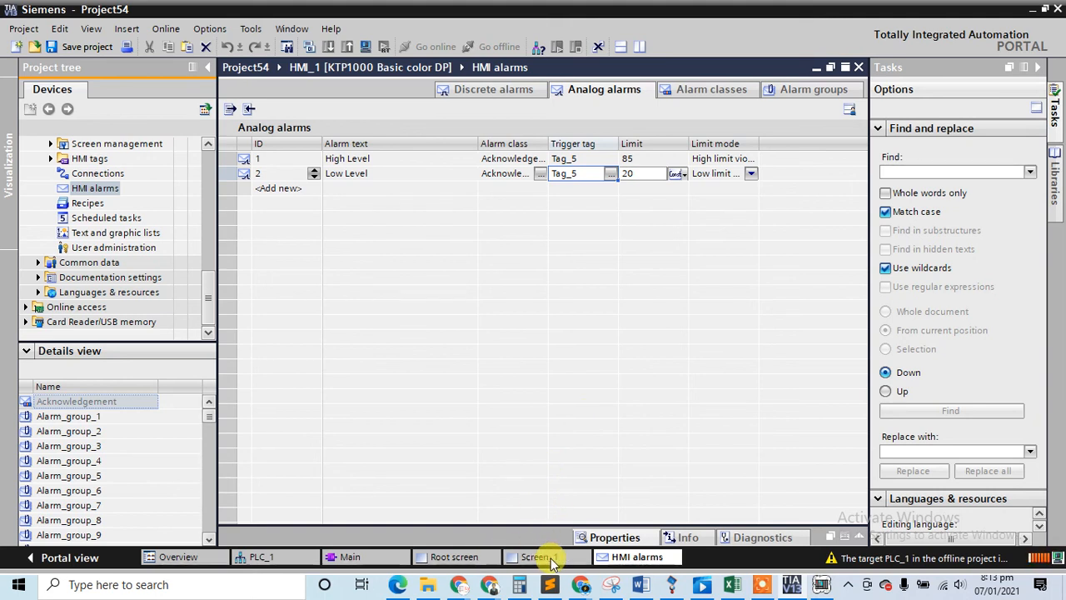
Return to the Root screen and start the HMI runtime simulation from it
{"action": "left_click", "coordinate": [538, 557]}
{"action": "left_click", "coordinate": [467, 556]}
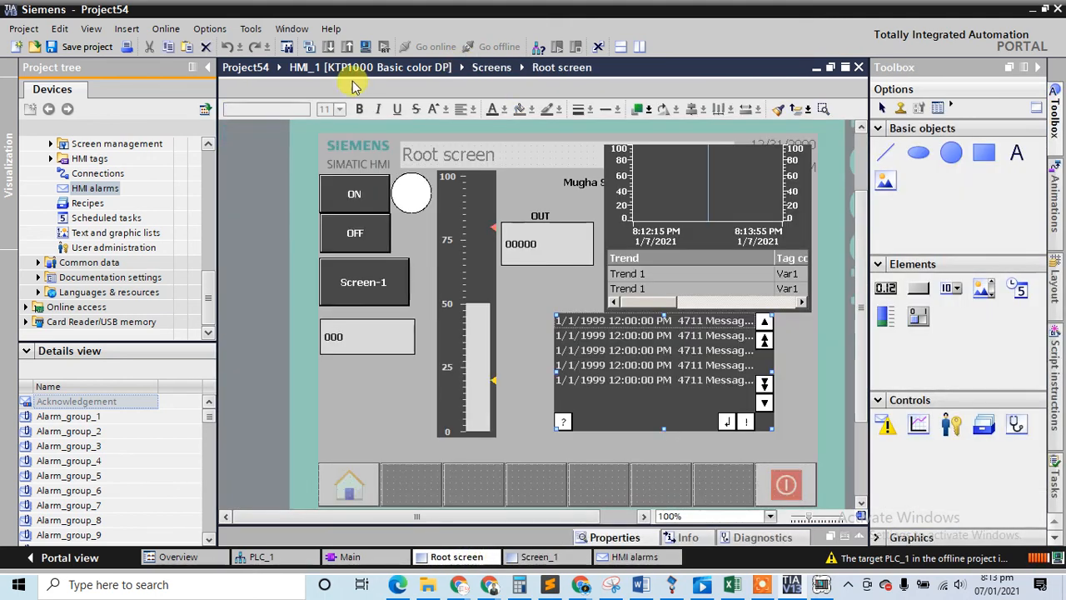
{"action": "left_click", "coordinate": [364, 47]}
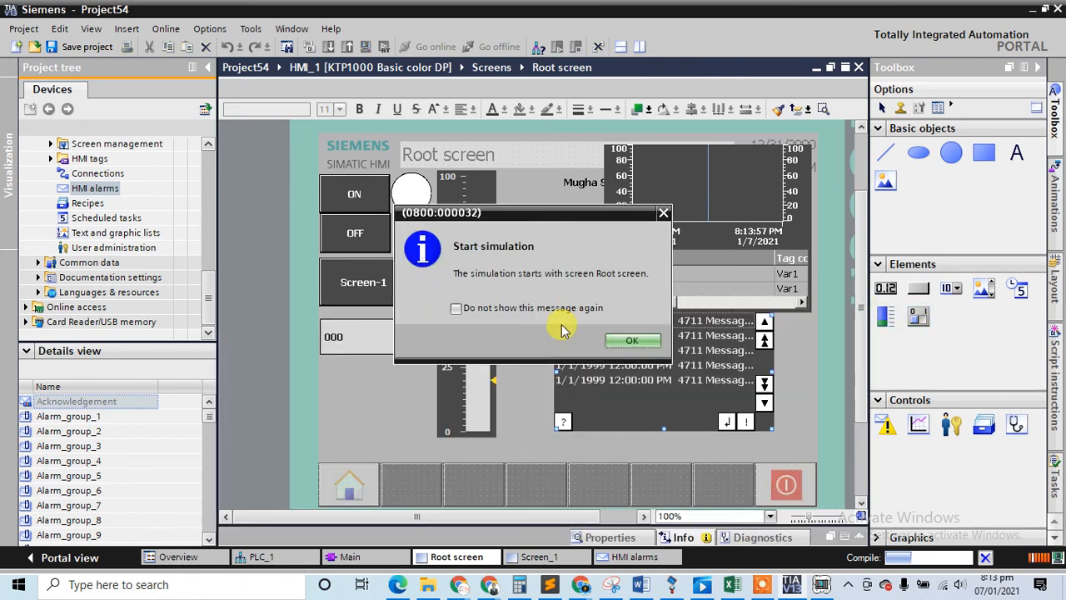
{"action": "left_click", "coordinate": [622, 341]}
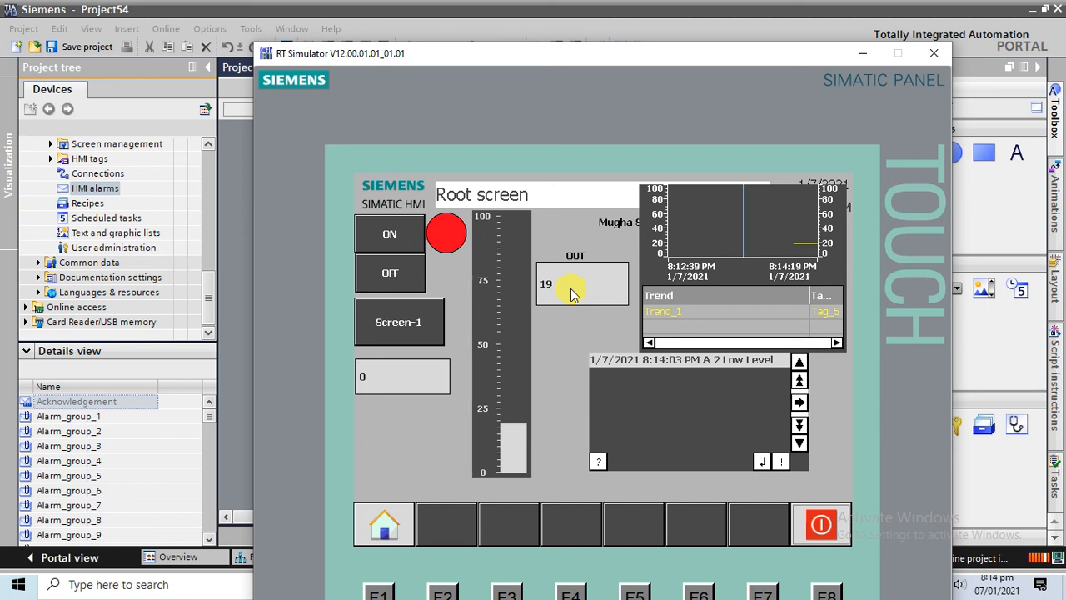
Test the high and low alarm limits by entering 86 and then 15 in the simulated input field
{"action": "left_click", "coordinate": [377, 387]}
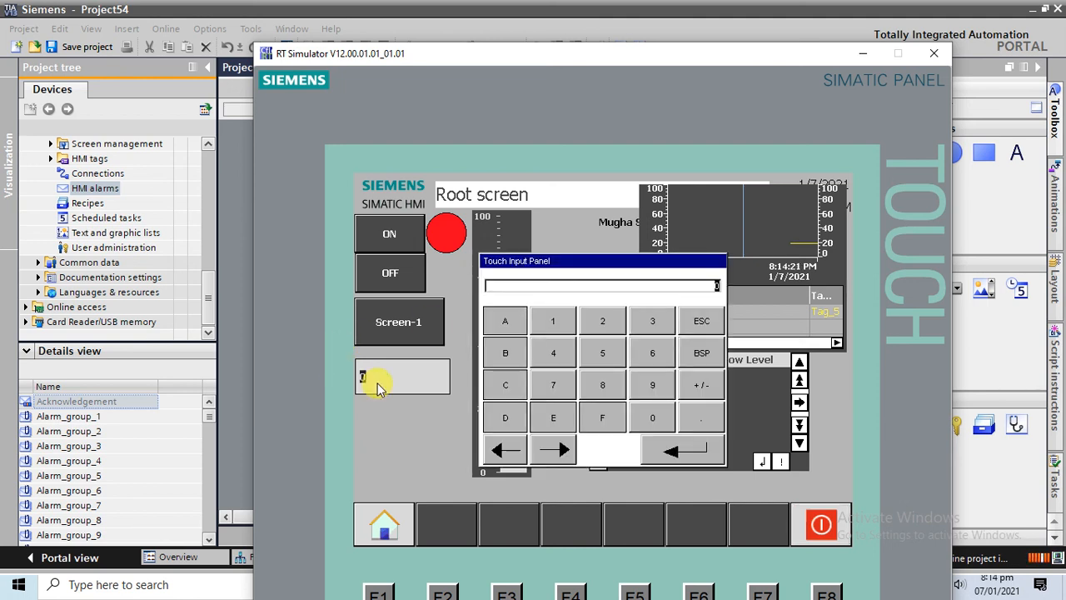
{"action": "left_click", "coordinate": [619, 383]}
{"action": "left_click", "coordinate": [673, 350]}
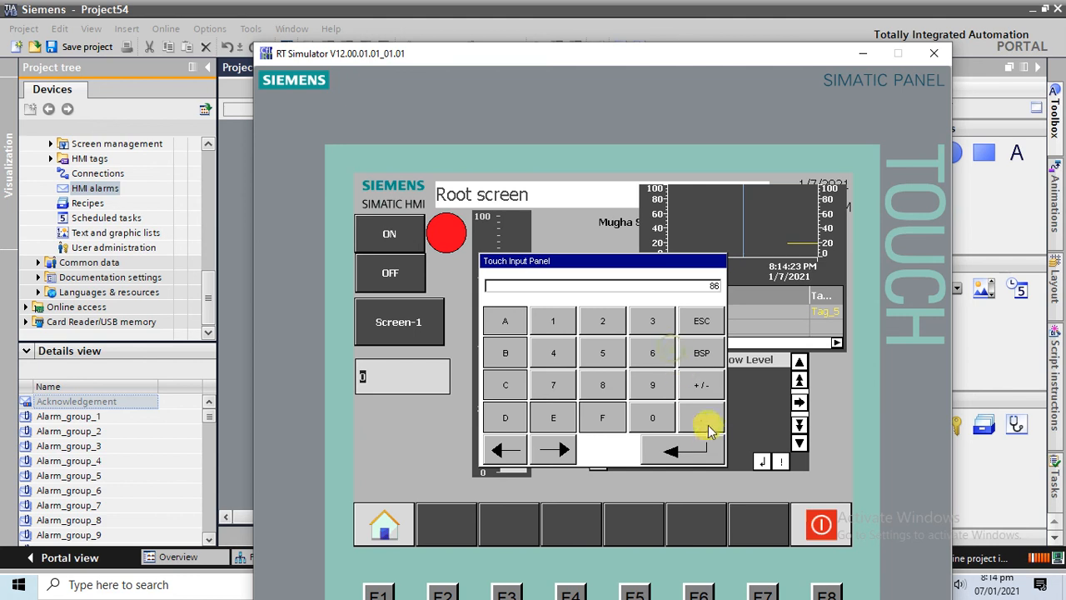
{"action": "left_click", "coordinate": [697, 450]}
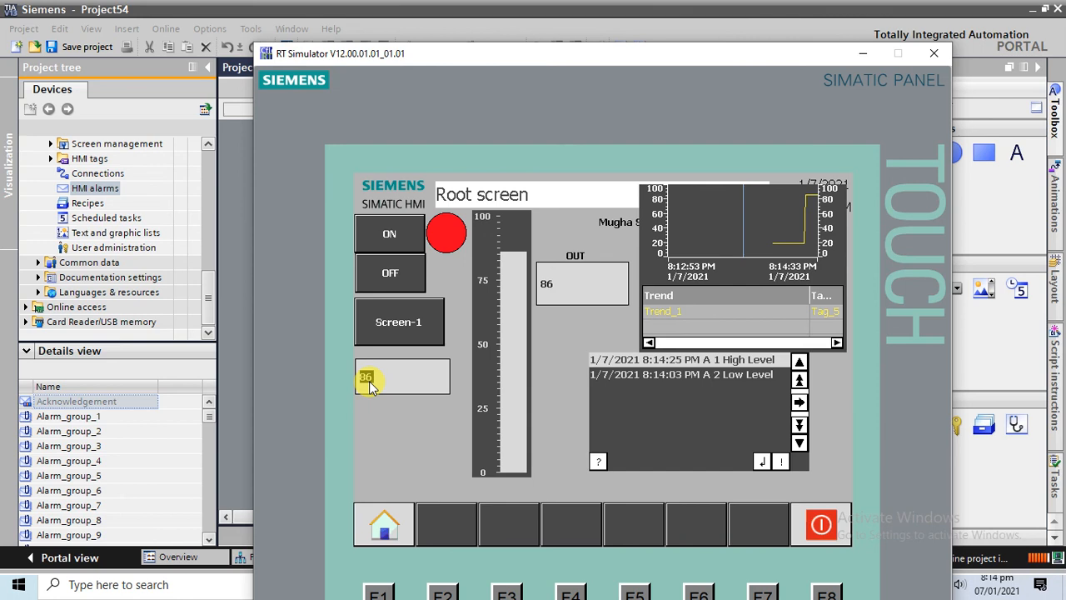
{"action": "type", "text": "5"}
{"action": "key", "text": "Return"}
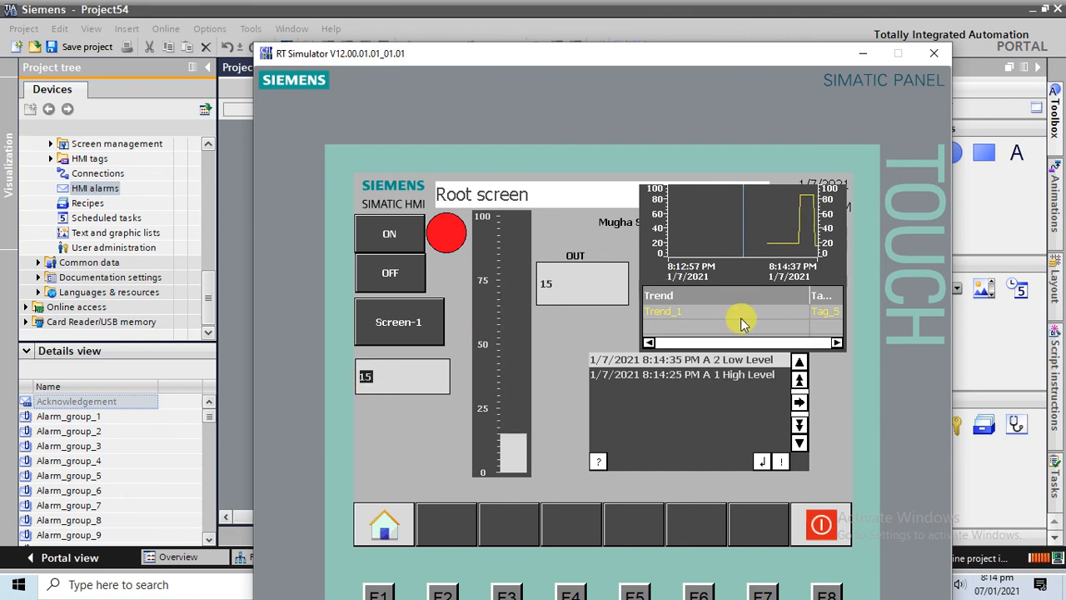
Browse the simulated alarm list, view the Low Level alarm's complete message text, and close the simulator
{"action": "left_click", "coordinate": [800, 366]}
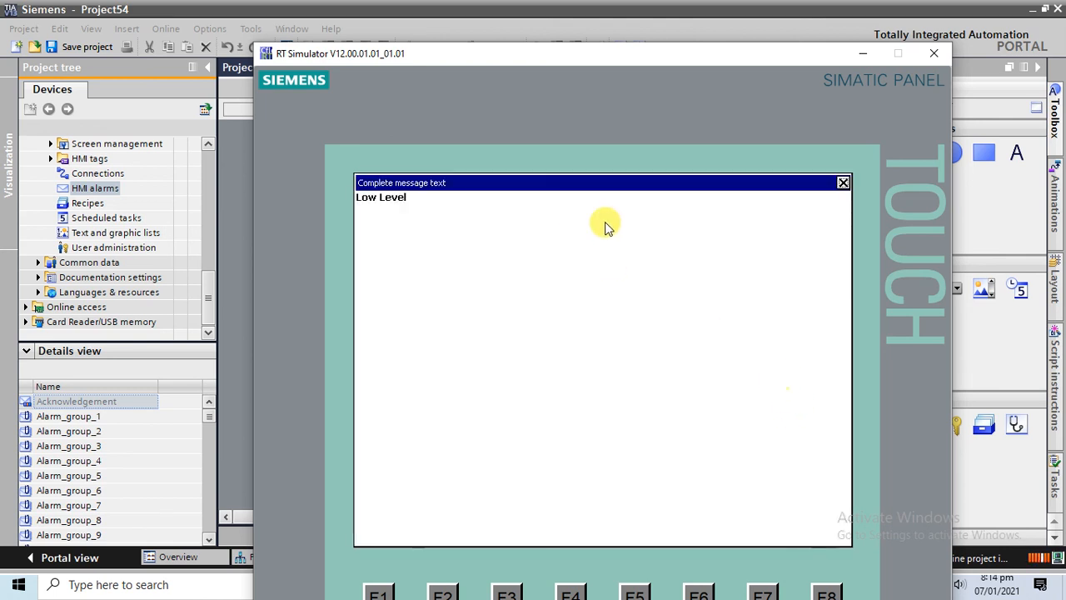
{"action": "left_click", "coordinate": [843, 182]}
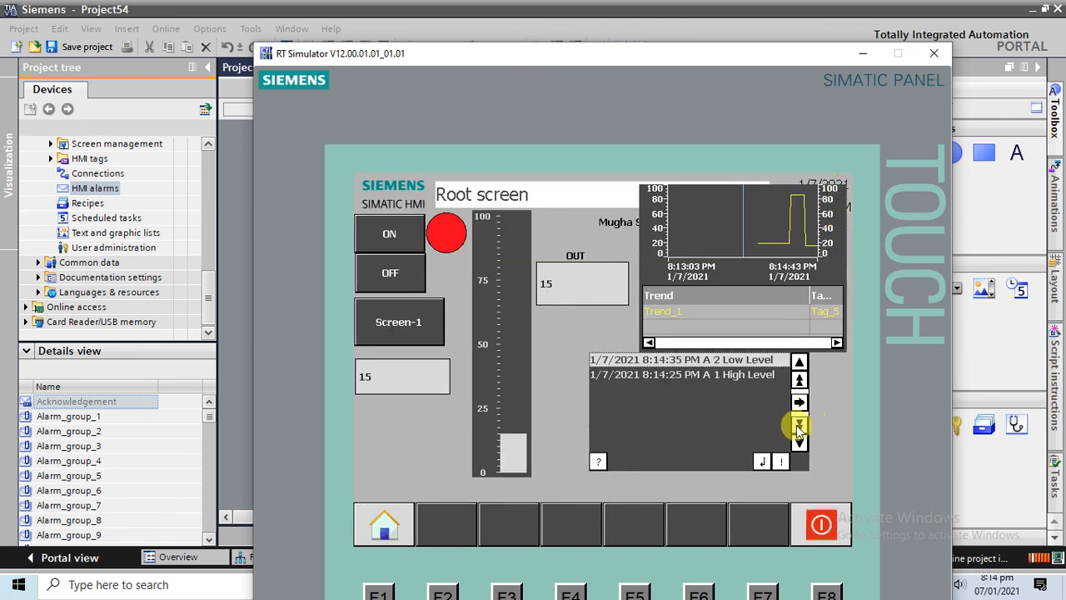
{"action": "left_click", "coordinate": [799, 424]}
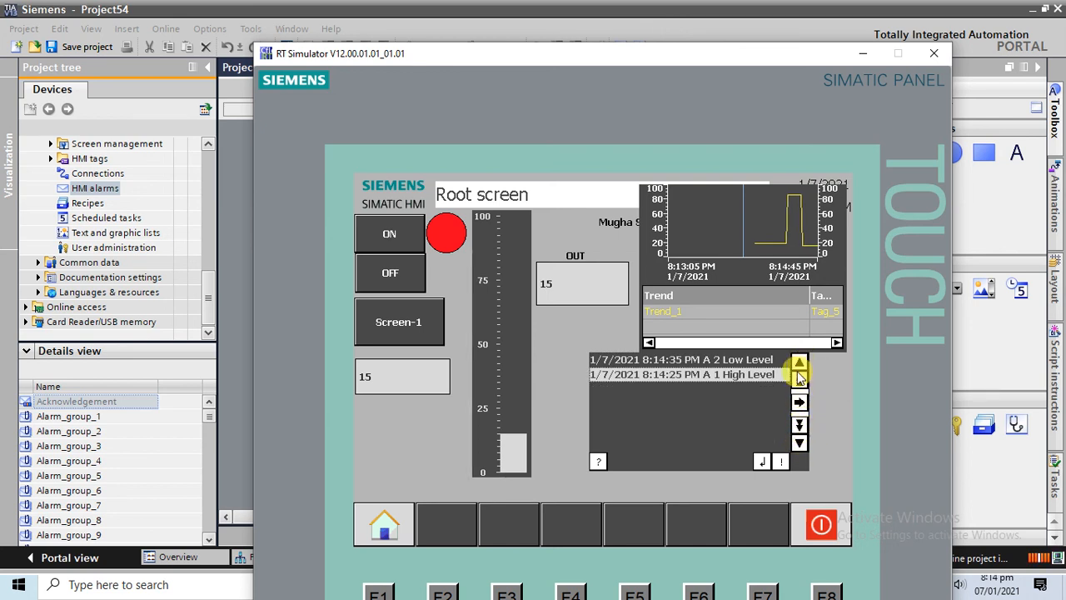
{"action": "left_click", "coordinate": [763, 460]}
{"action": "left_click", "coordinate": [799, 381]}
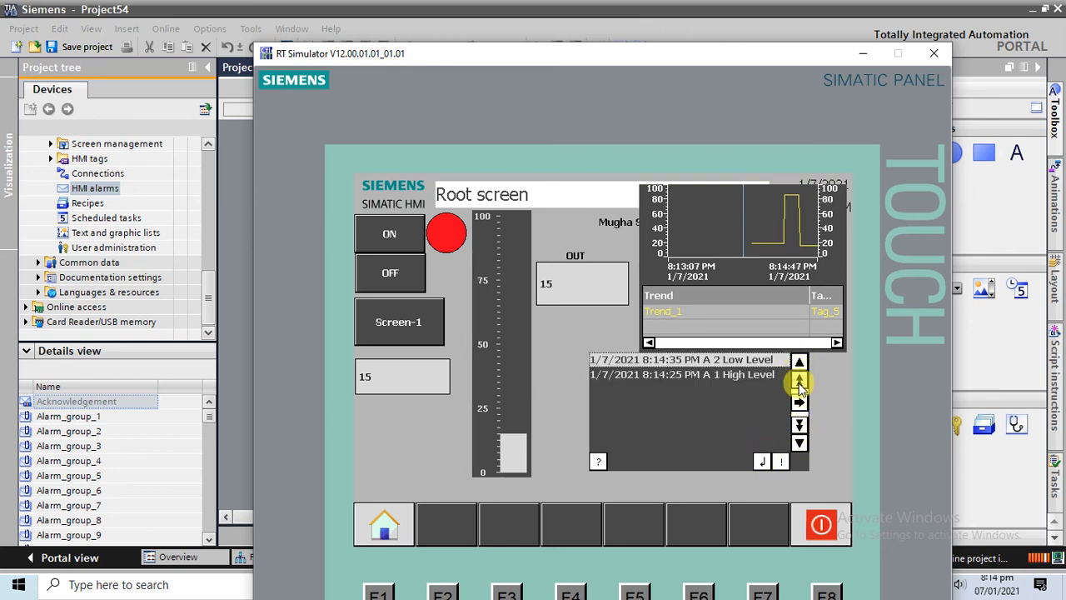
{"action": "left_click", "coordinate": [799, 400]}
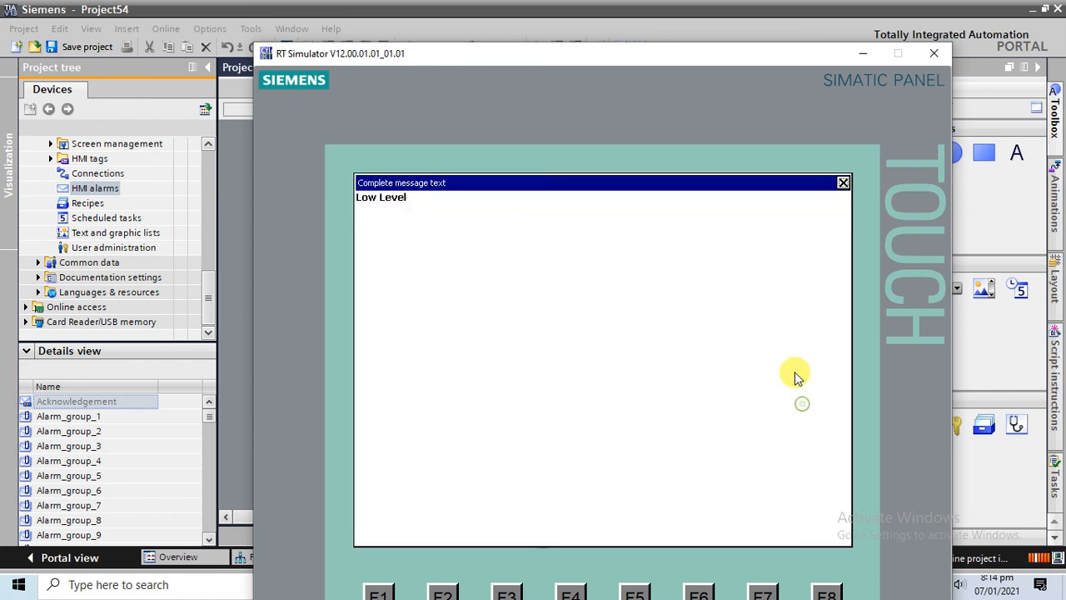
{"action": "left_click", "coordinate": [843, 183]}
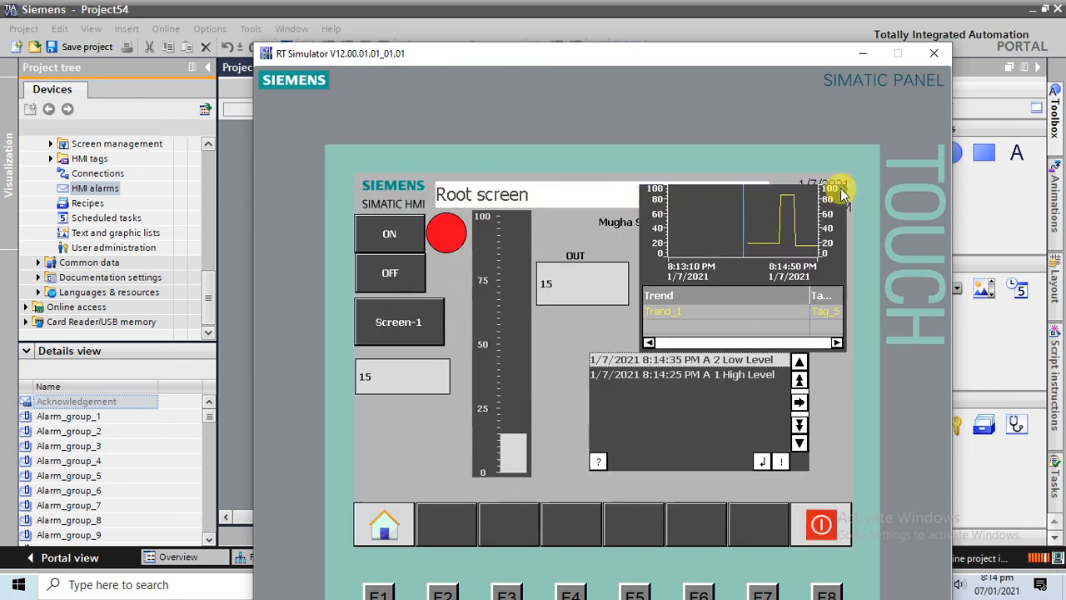
{"action": "left_click", "coordinate": [937, 59]}
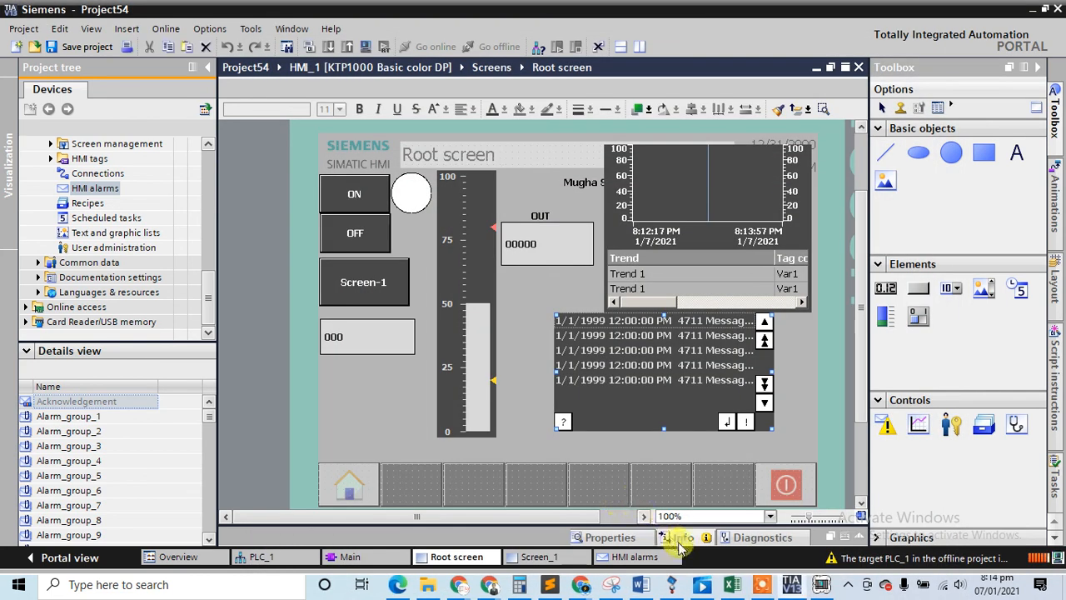